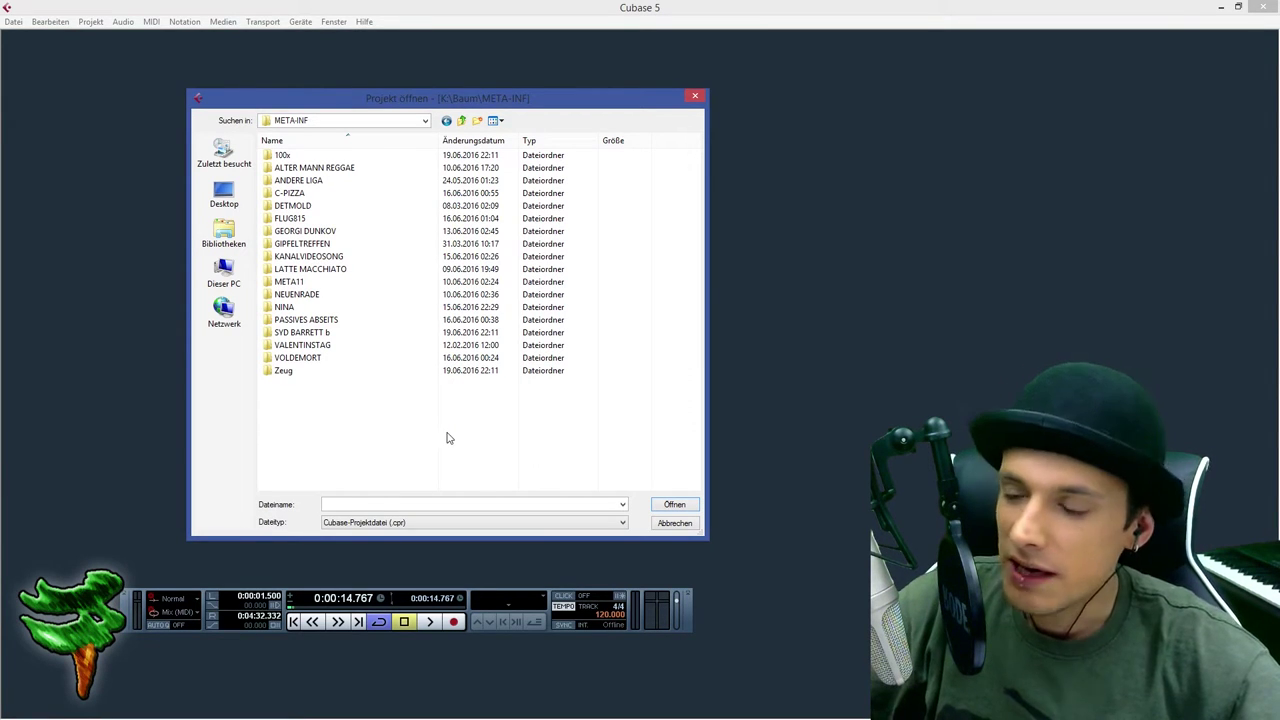
# Open the project Passives Abseits FINAL.cpr from the PASSIVES ABSEITS folder
pyautogui.doubleClick(320, 320)
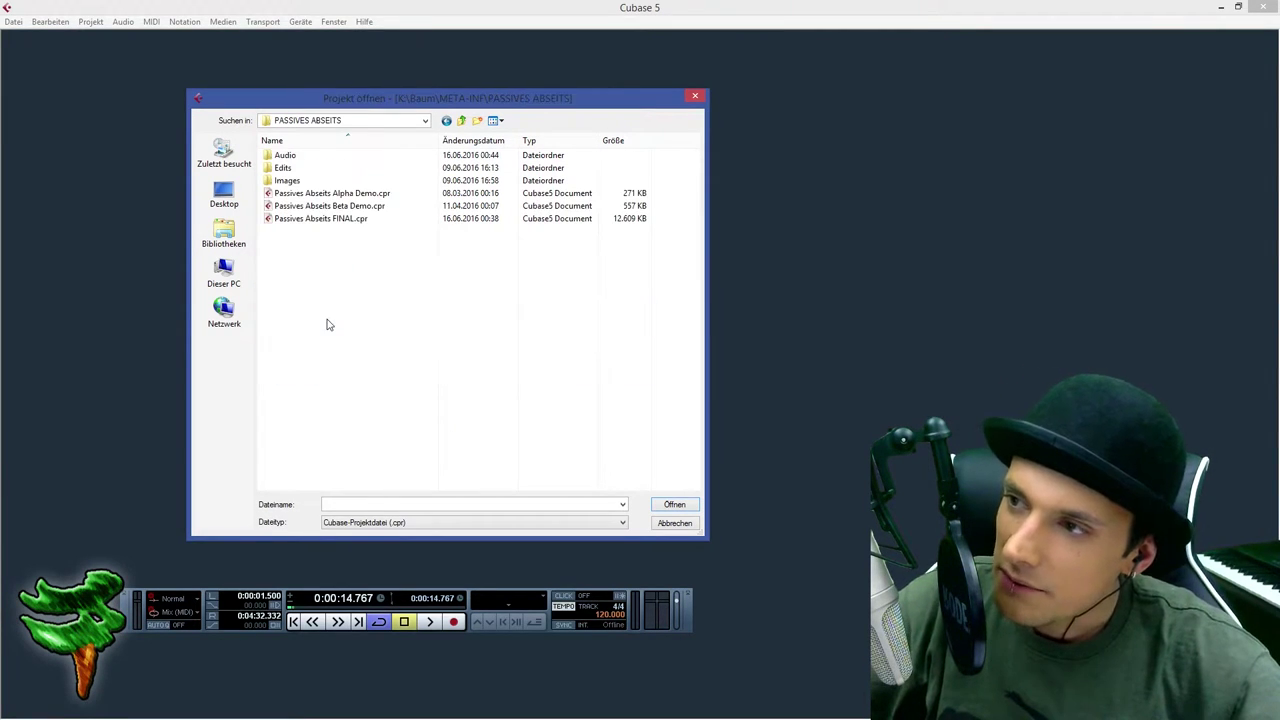
pyautogui.doubleClick(322, 218)
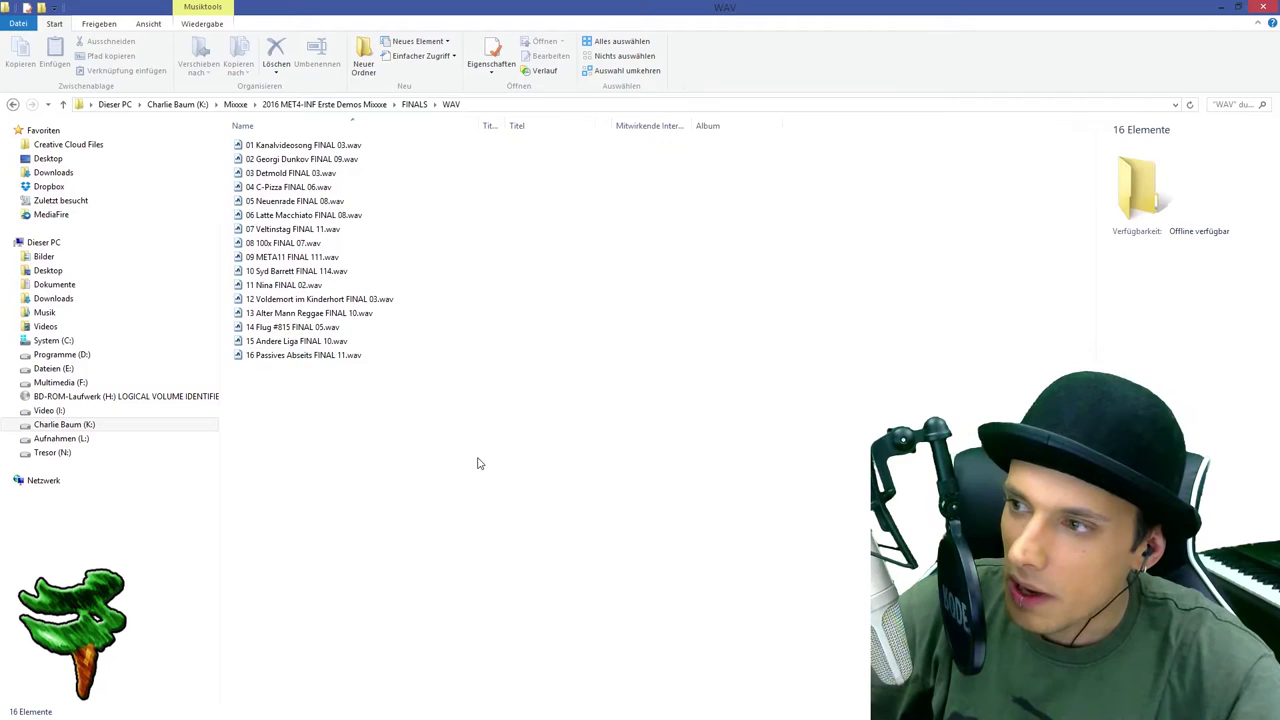
# In File Explorer, delete all the numbered WAV mixes from the WAV folder inside FINALS
pyautogui.moveTo(483, 465); pyautogui.dragTo(432, 140)
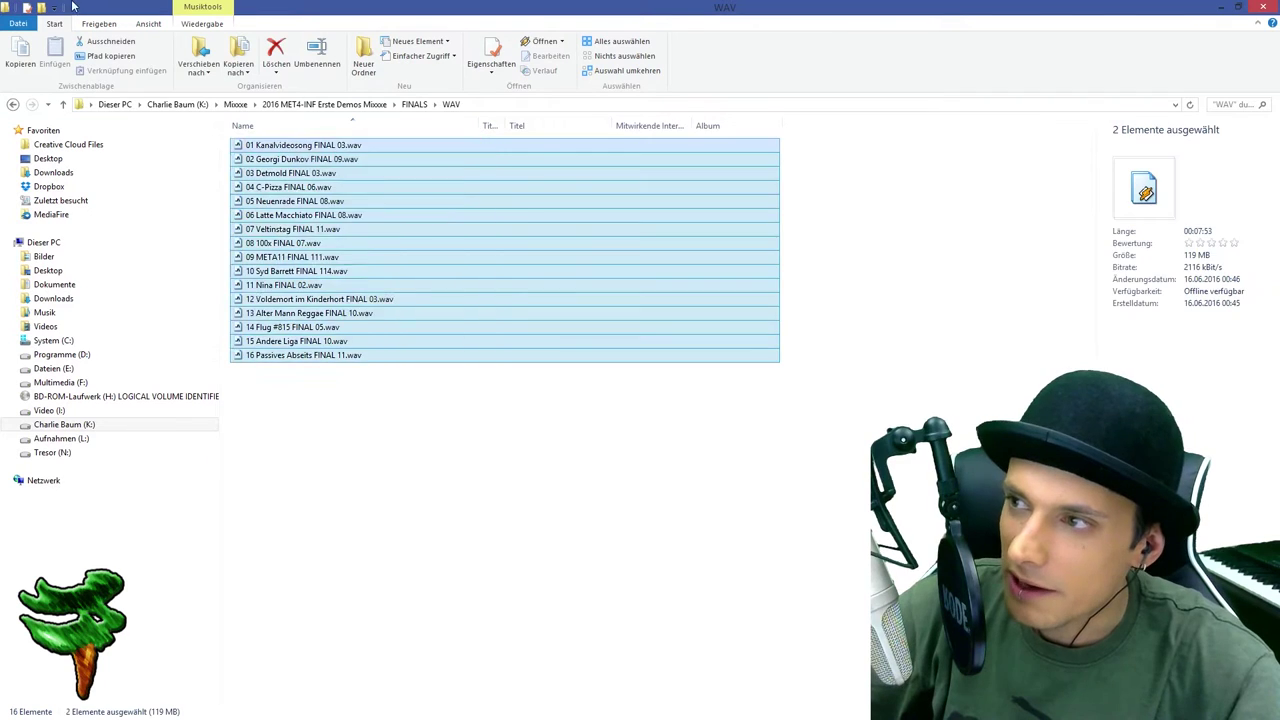
pyautogui.press('Delete')
pyautogui.press('Return')
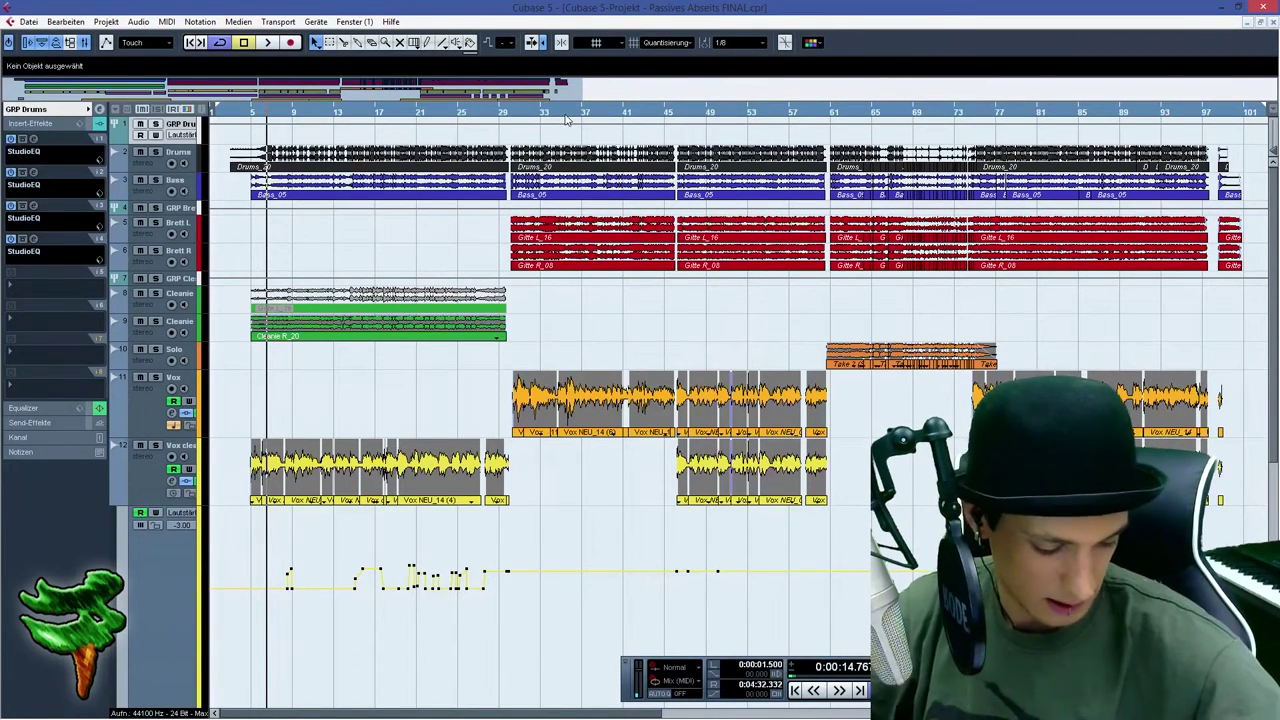
# Back in Cubase, partially quantize the pitch of the long E2 note after bar 11 in the clean vocal event Vox NEU_11
pyautogui.moveTo(270, 113); pyautogui.dragTo(271, 215)
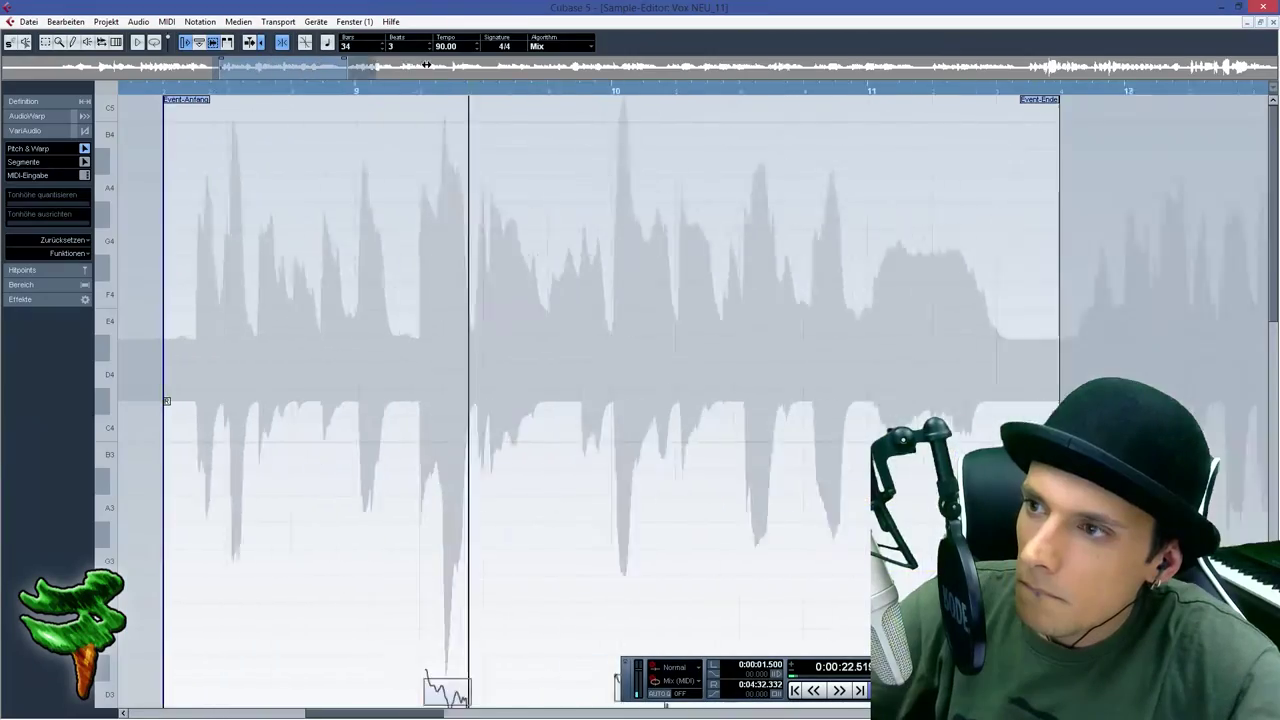
pyautogui.moveTo(426, 64); pyautogui.dragTo(436, 64)
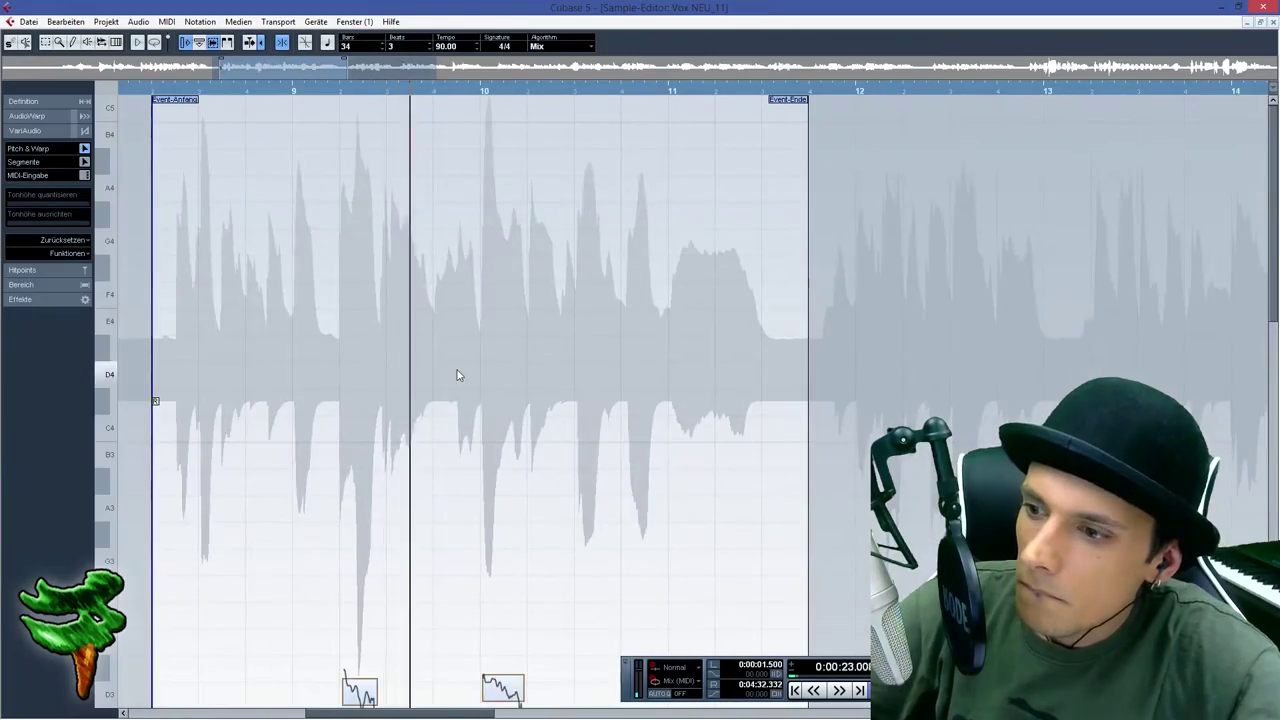
pyautogui.scroll(-4, 454, 362)
pyautogui.click(708, 528)
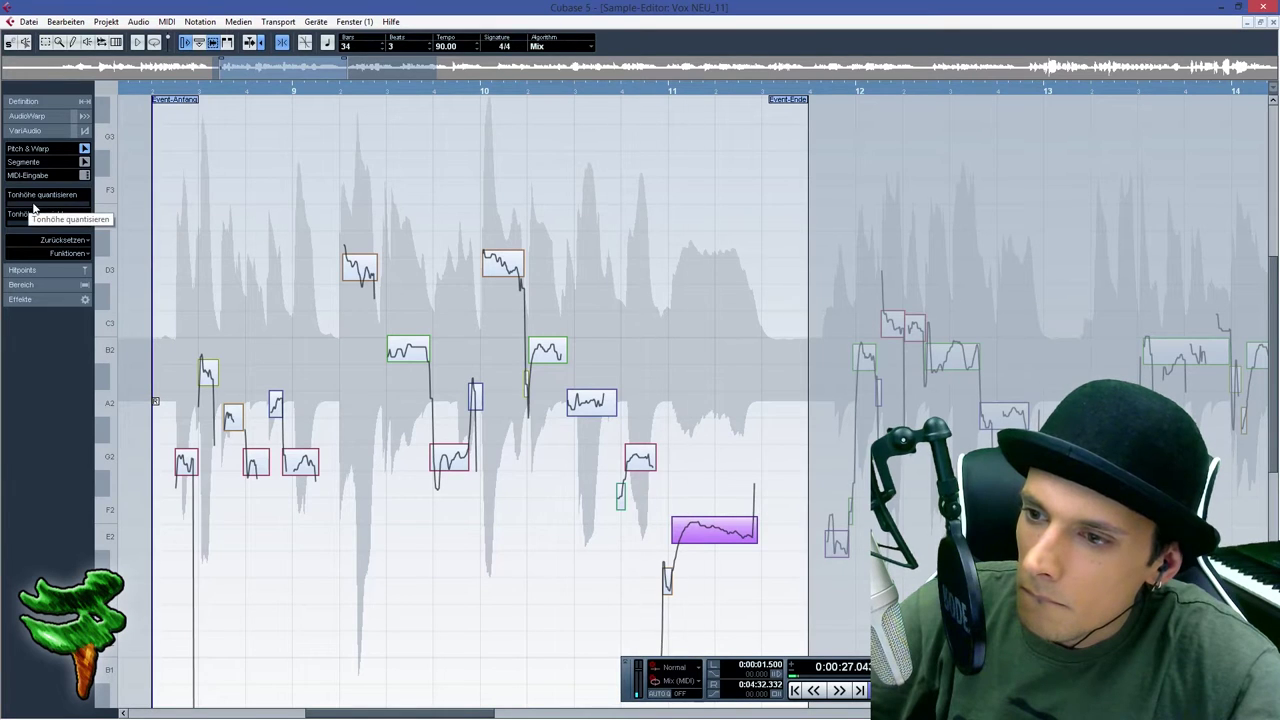
pyautogui.moveTo(33, 205); pyautogui.dragTo(41, 207)
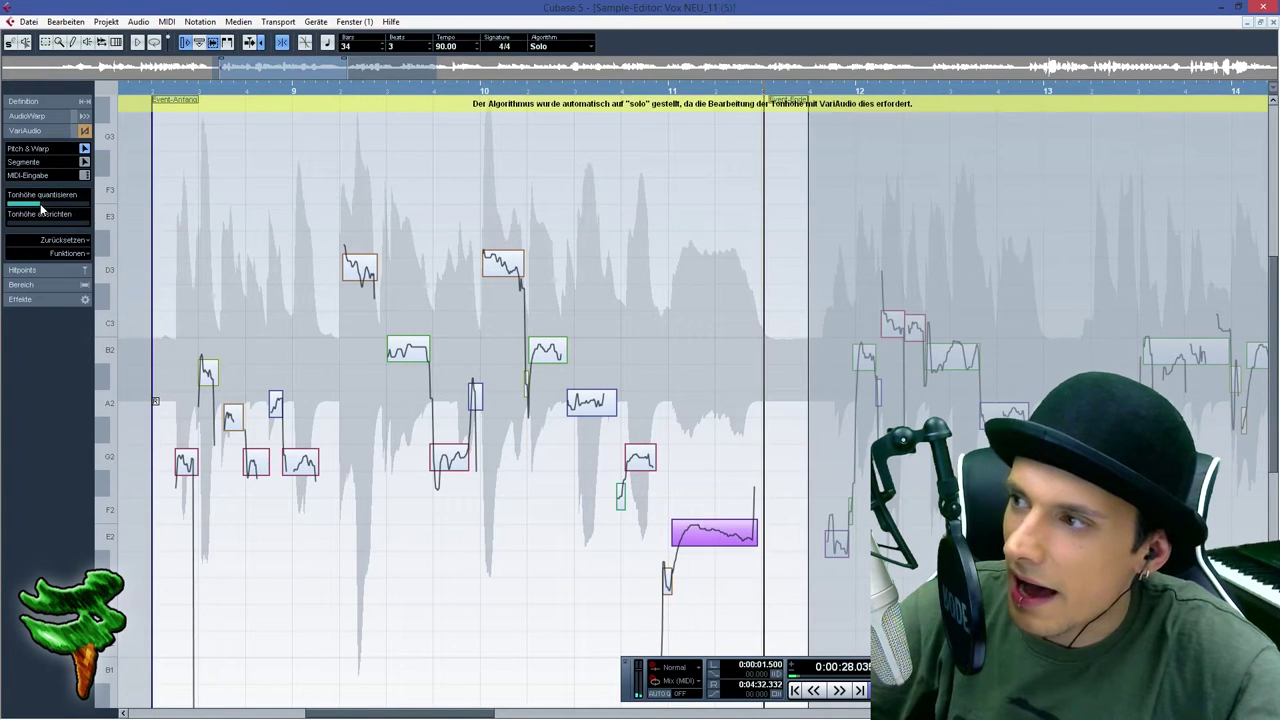
# Fully quantize the pitch of the two D3 notes and the short A2 note, slightly straighten the D3 notes, and return to the project
pyautogui.moveTo(276, 230); pyautogui.dragTo(575, 295)
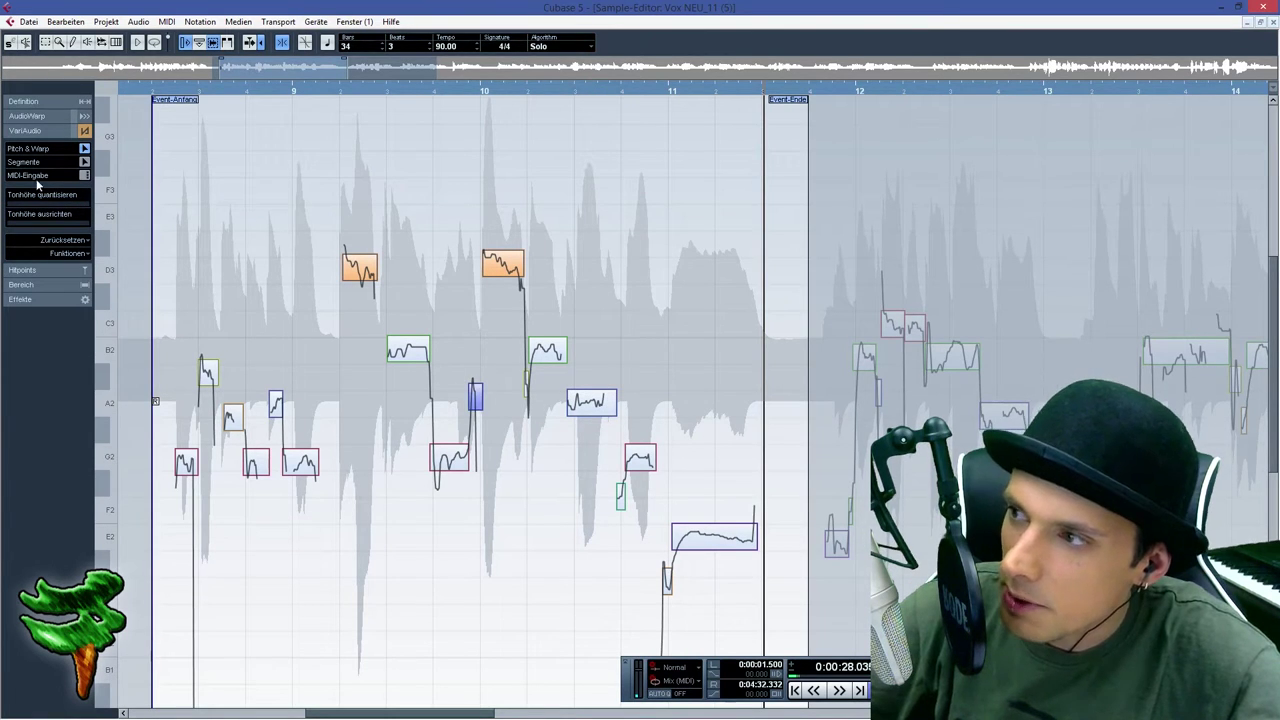
pyautogui.moveTo(78, 203); pyautogui.dragTo(90, 203)
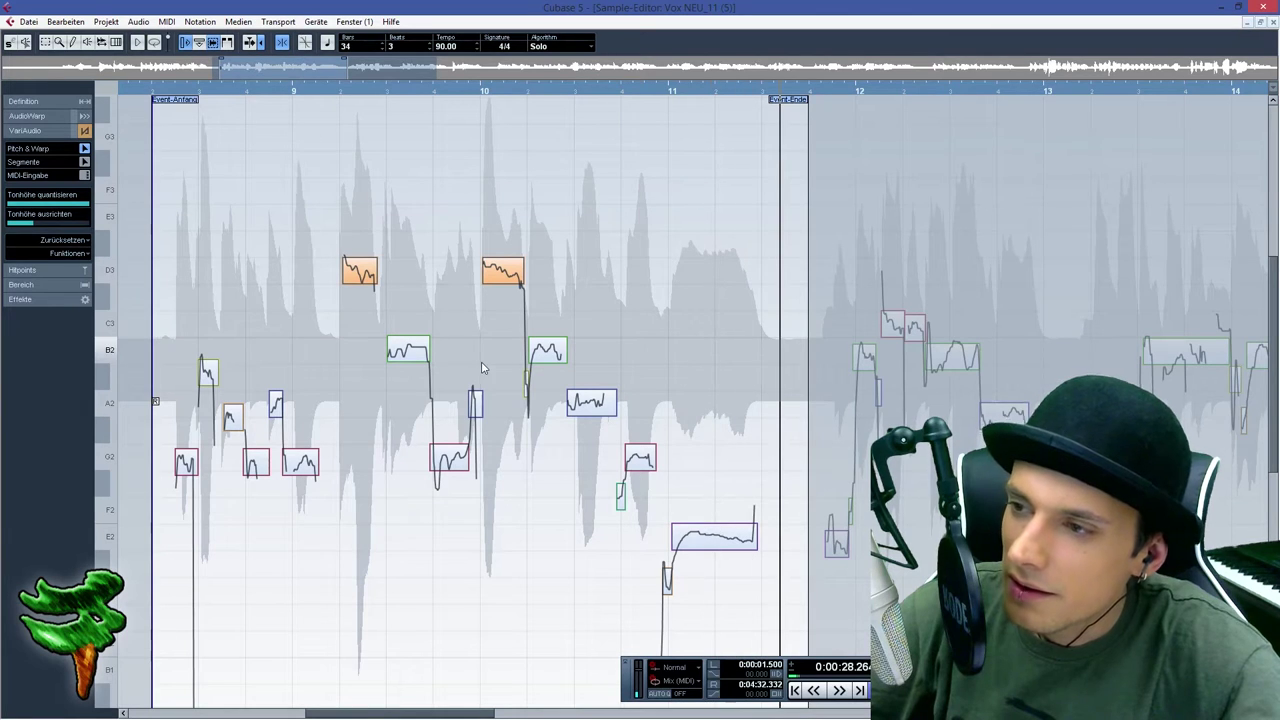
pyautogui.click(476, 404)
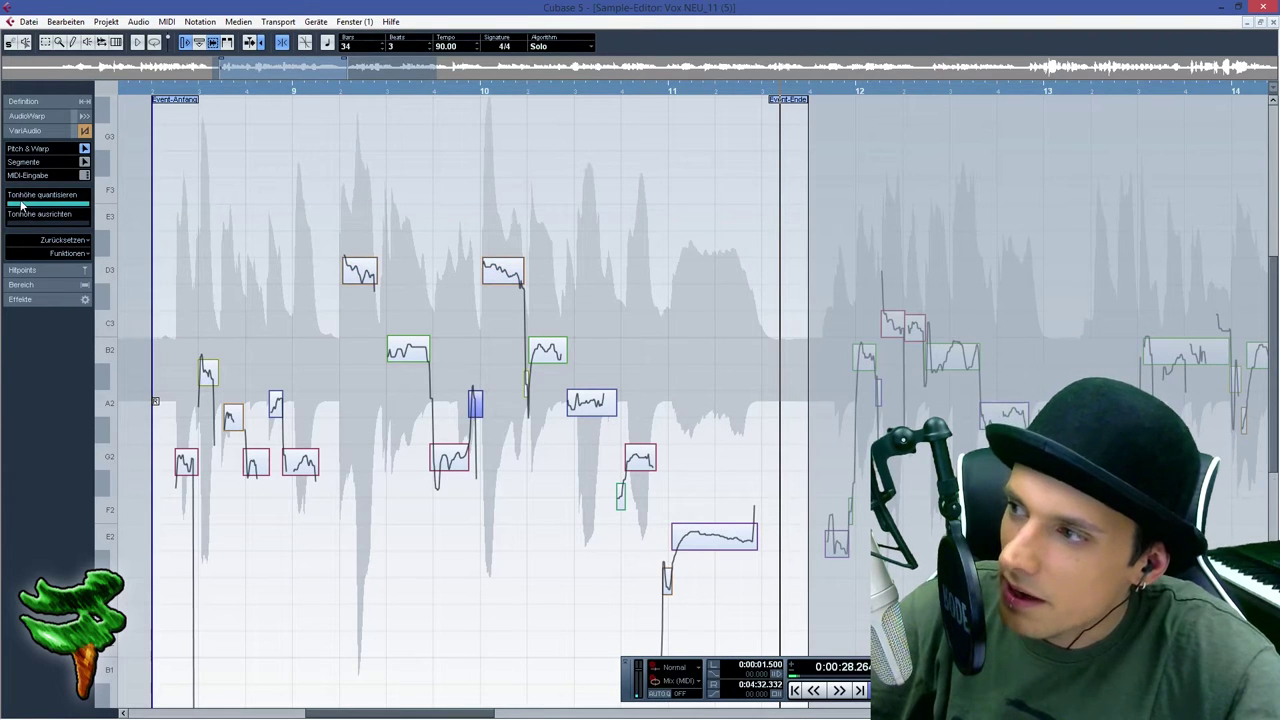
pyautogui.press('Escape')
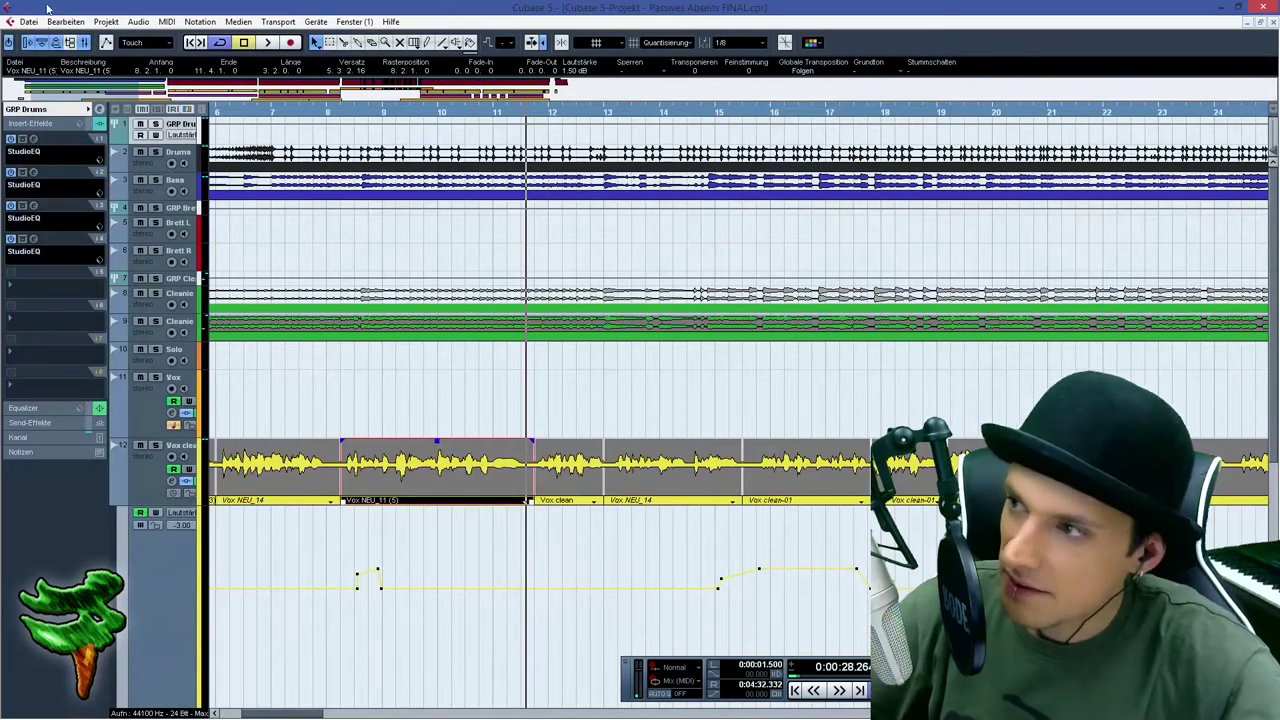
# Listen to the vocals leading up to bar 46 and inspect the pitch segments of the last Vox event there
pyautogui.moveTo(132, 98); pyautogui.dragTo(609, 175)
pyautogui.click(766, 112)
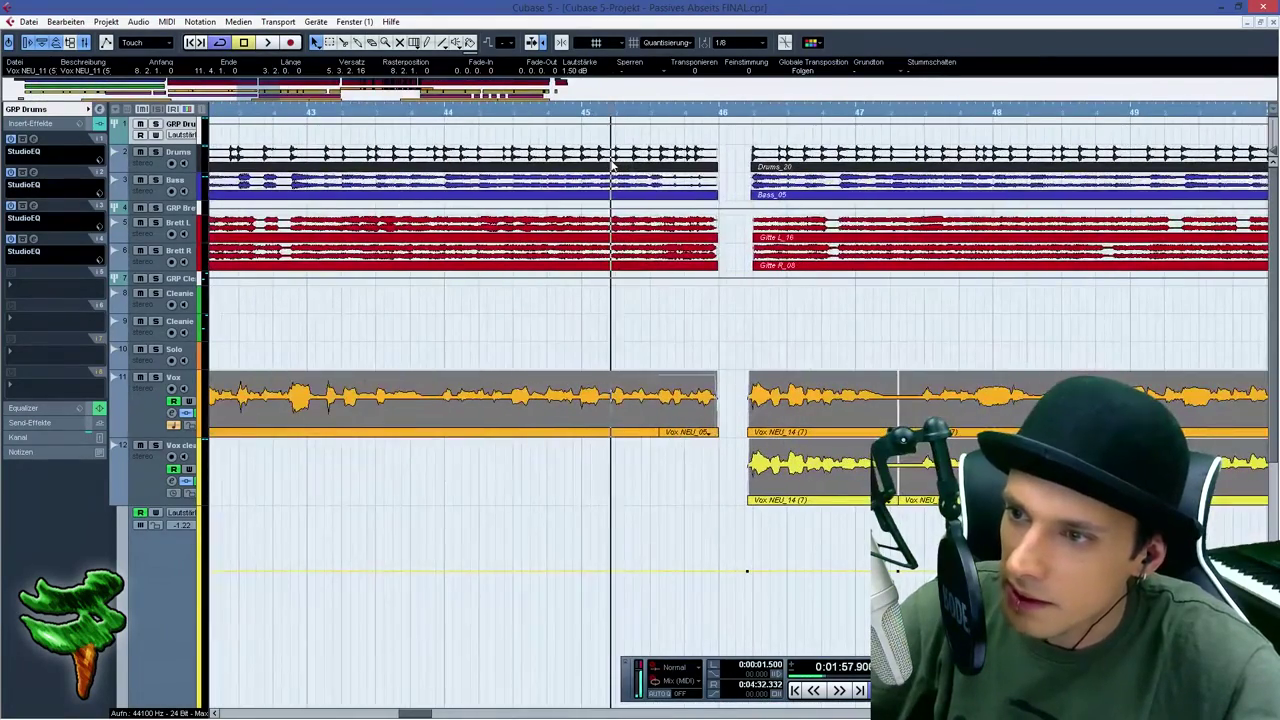
pyautogui.press('space')
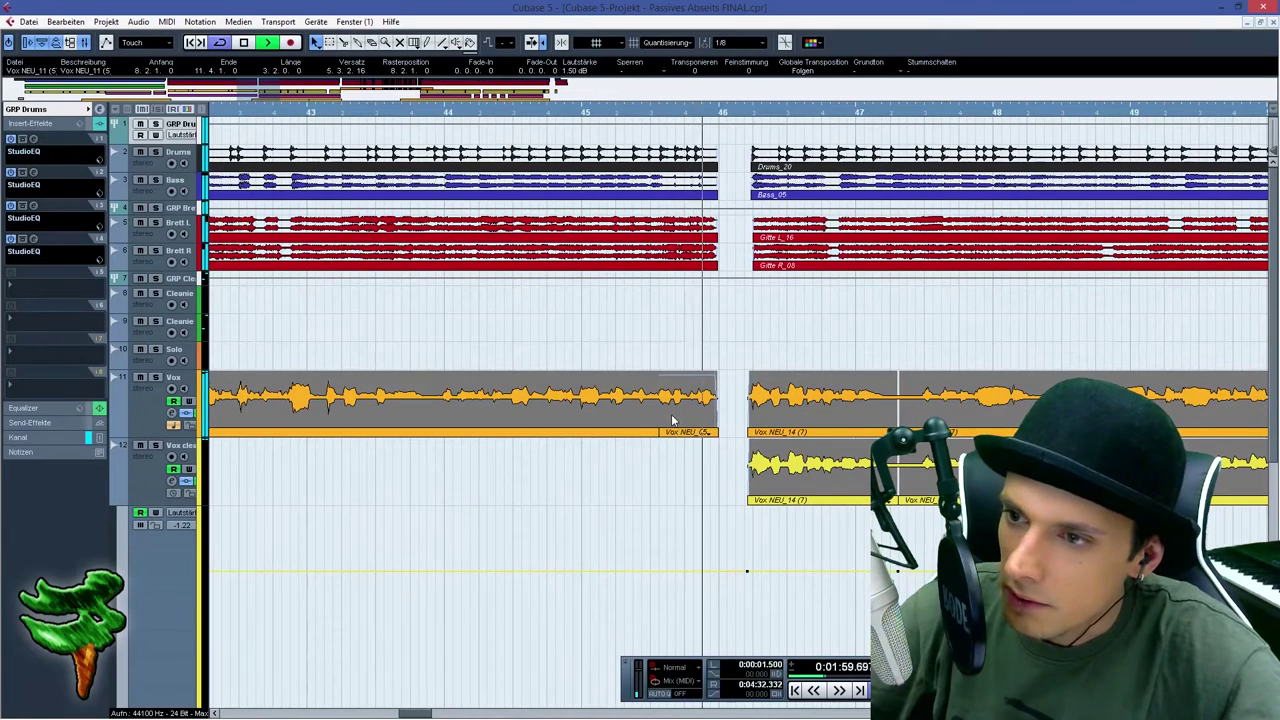
pyautogui.press('space')
pyautogui.doubleClick(673, 415)
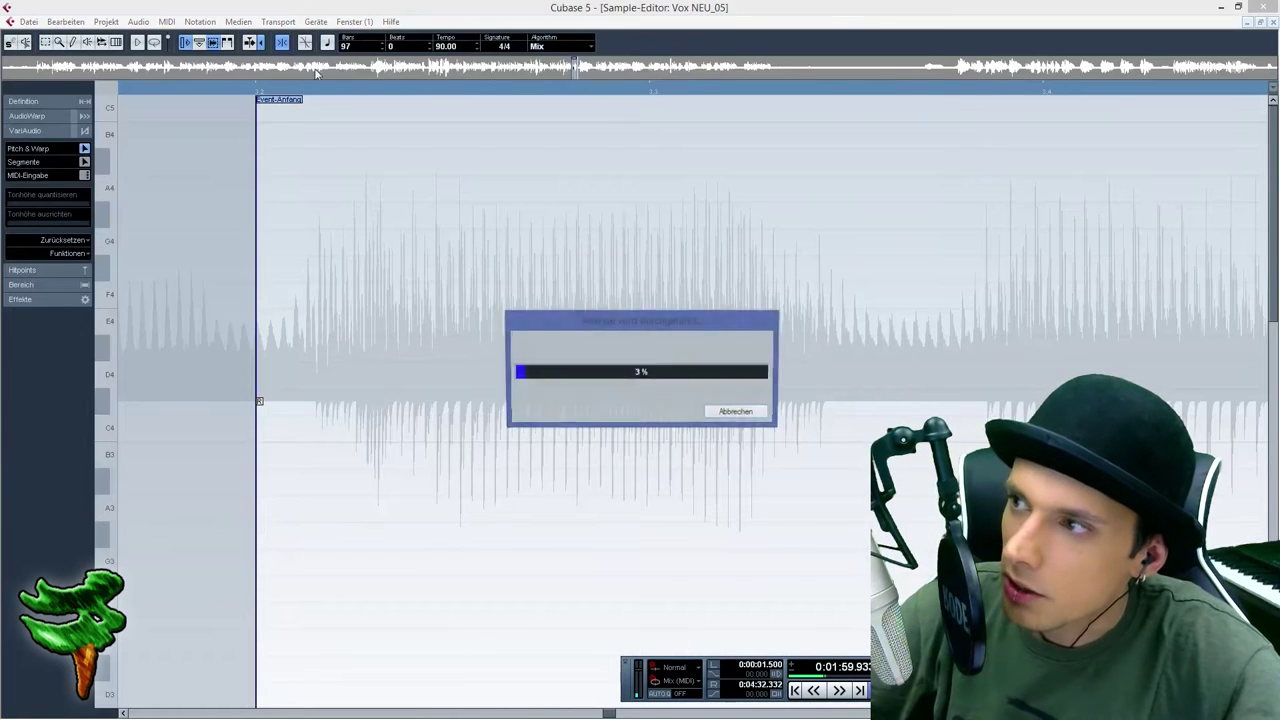
pyautogui.scroll(-1, 313, 170)
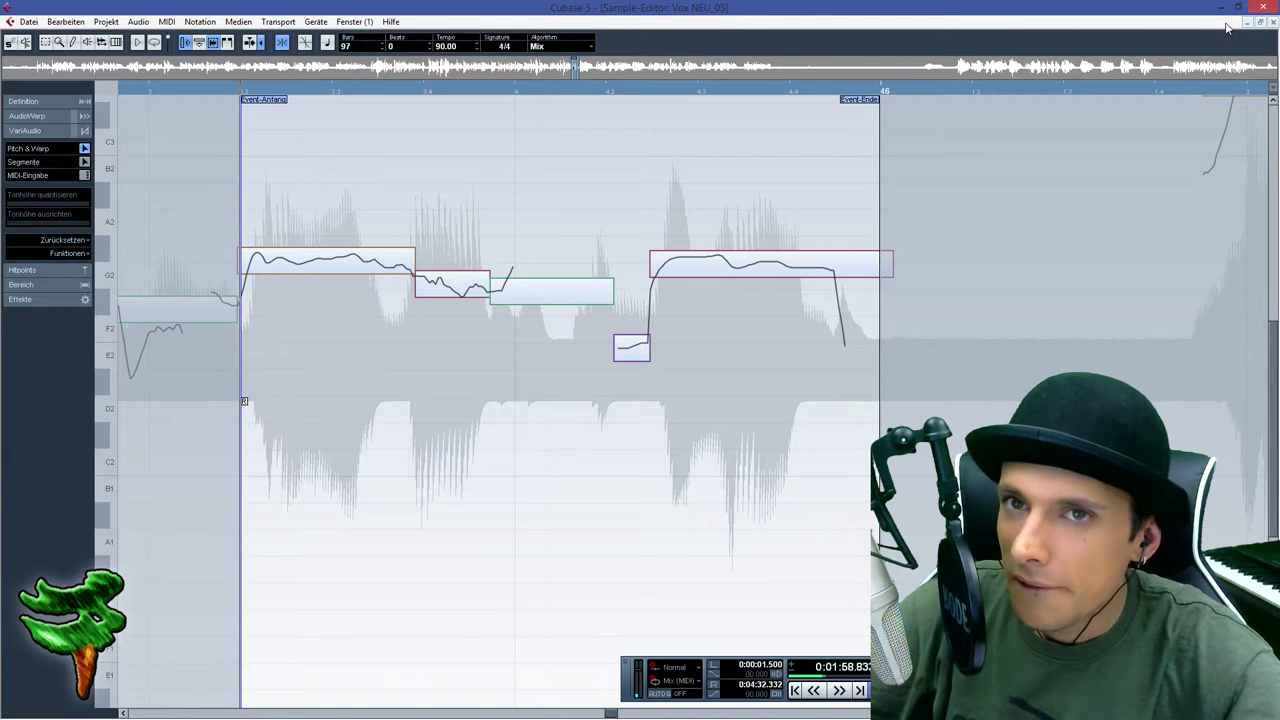
pyautogui.click(1271, 22)
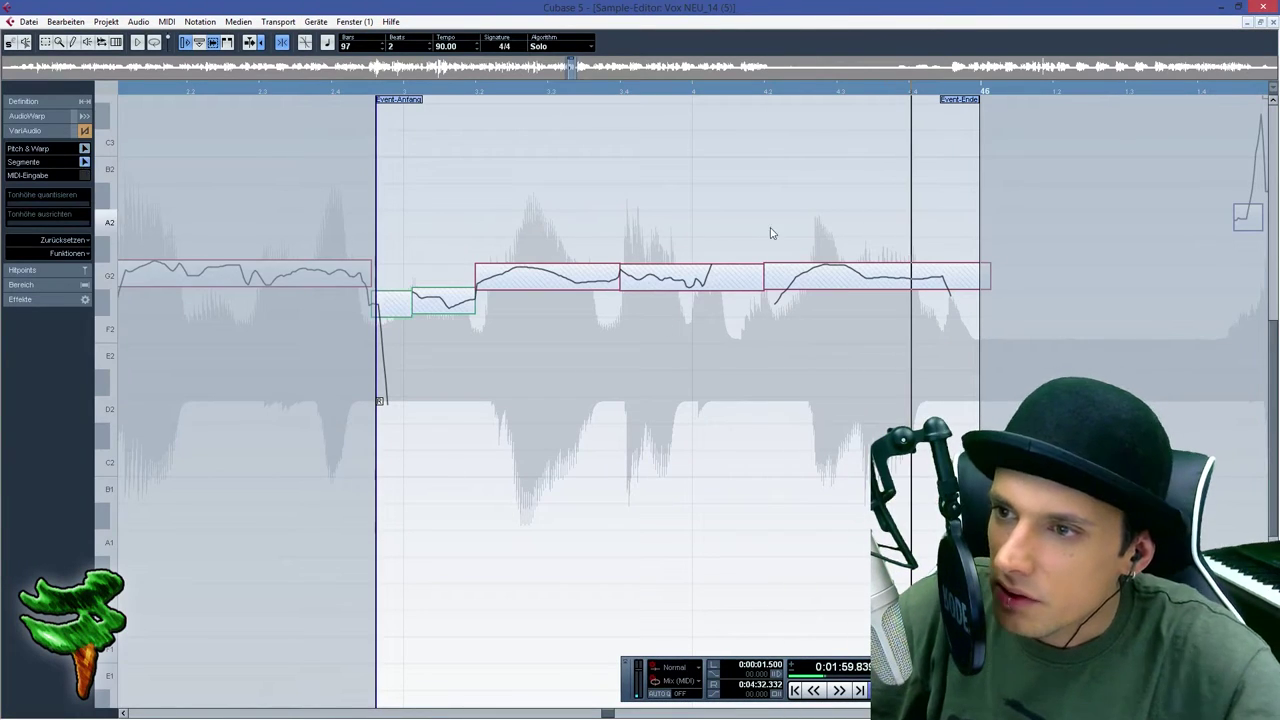
# Split the middle G2 pitch segment in the Vox NEU_14 event before bar 46 and deselect the event in the project
pyautogui.click(695, 290)
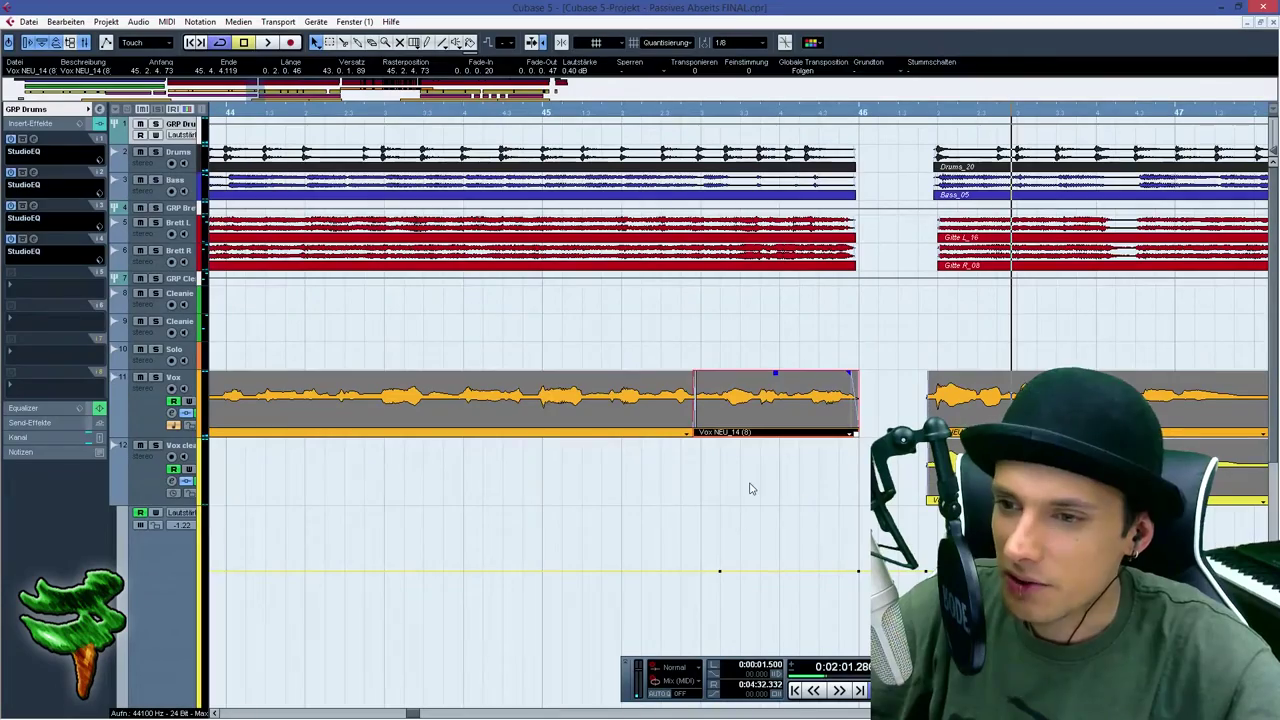
pyautogui.click(752, 488)
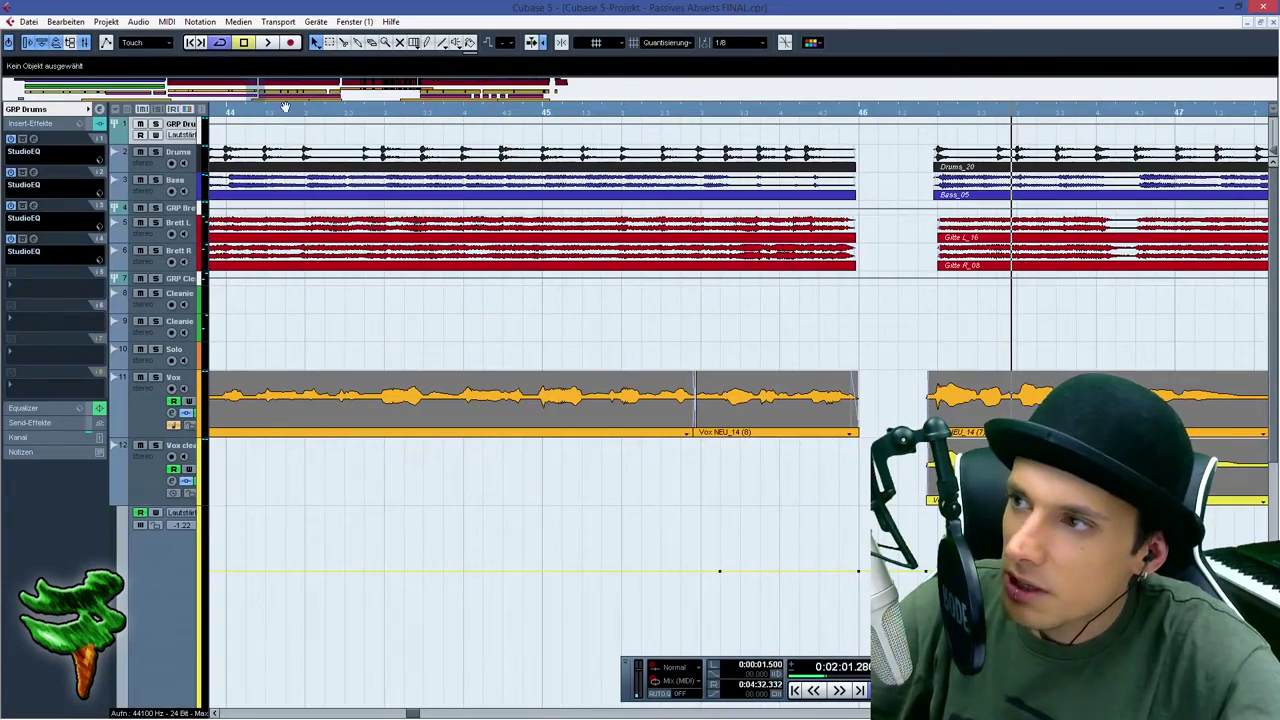
# Add a StudioEQ to the fifth insert slot of the GRP Drums track and load the ZZZ Vorlage preset
pyautogui.moveTo(259, 97); pyautogui.dragTo(548, 96)
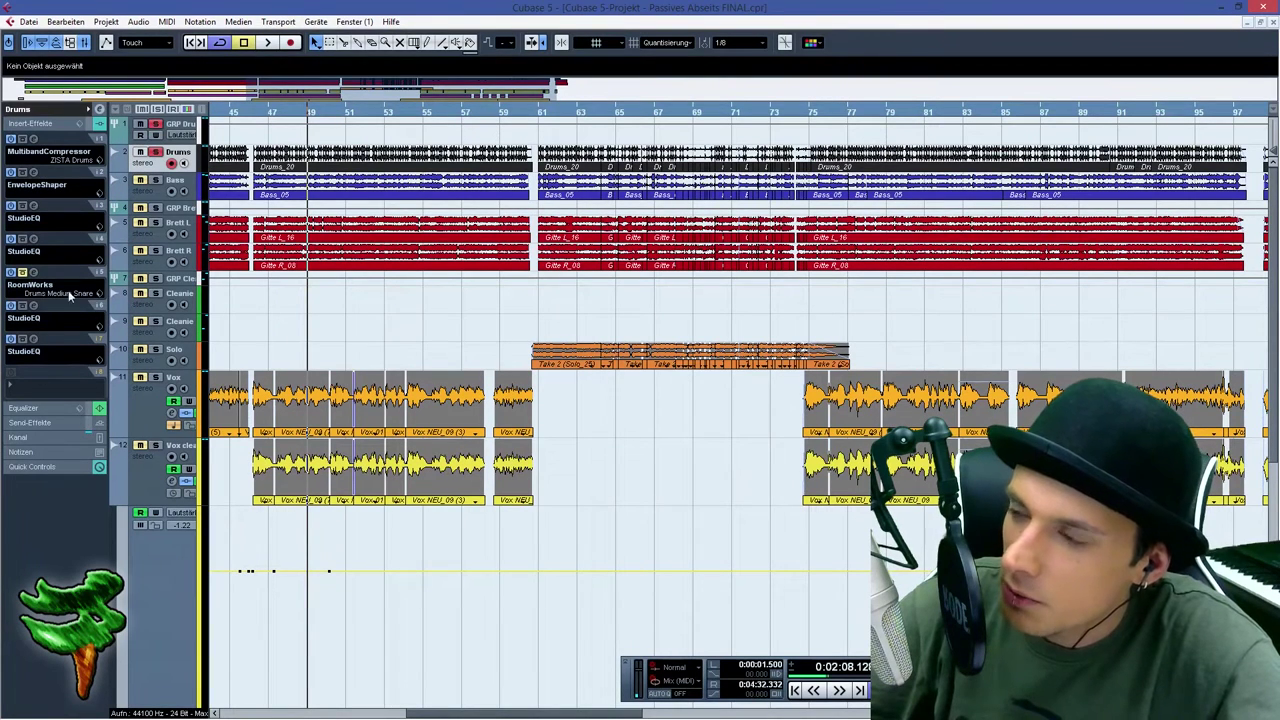
pyautogui.click(184, 125)
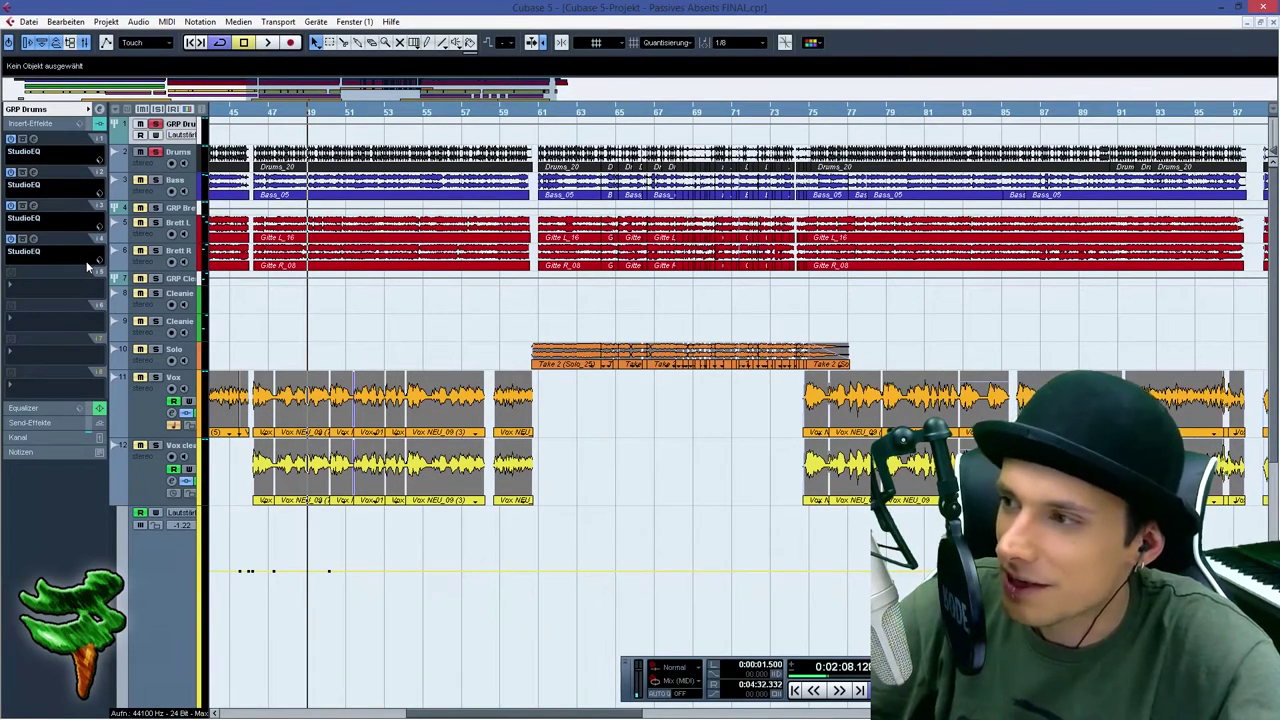
pyautogui.click(33, 240)
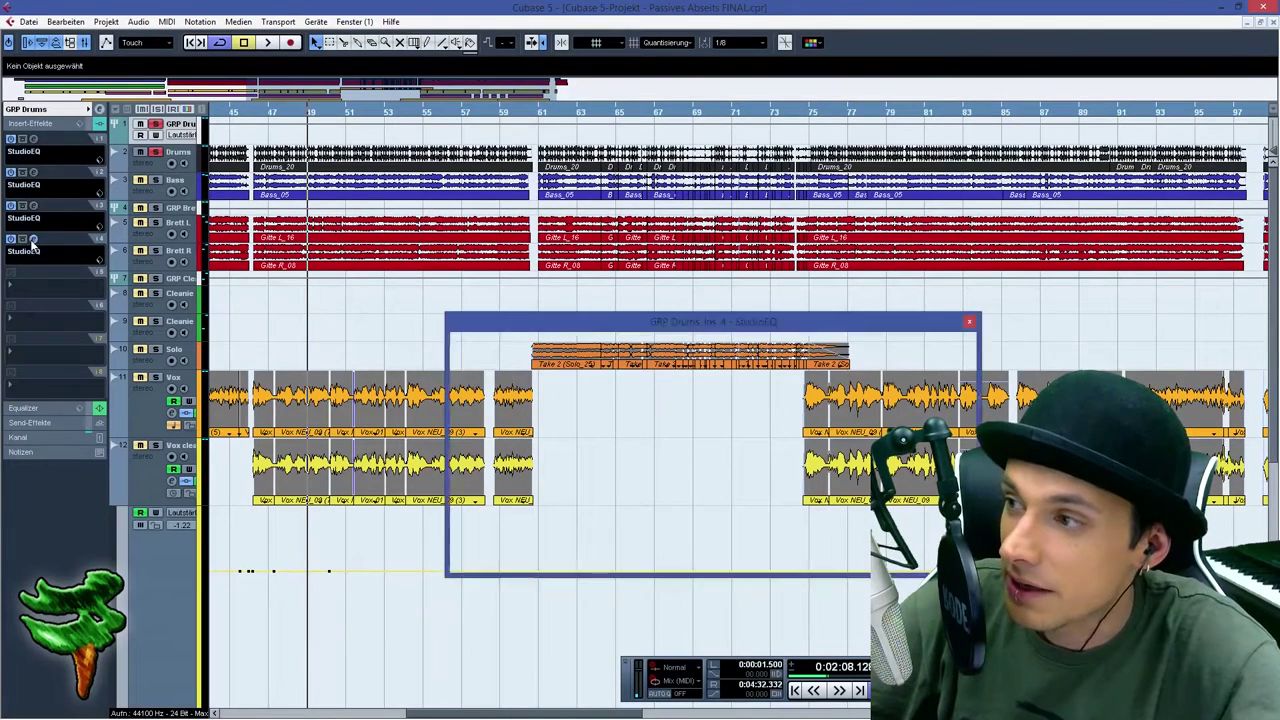
pyautogui.click(33, 240)
pyautogui.click(47, 289)
pyautogui.moveTo(100, 357)
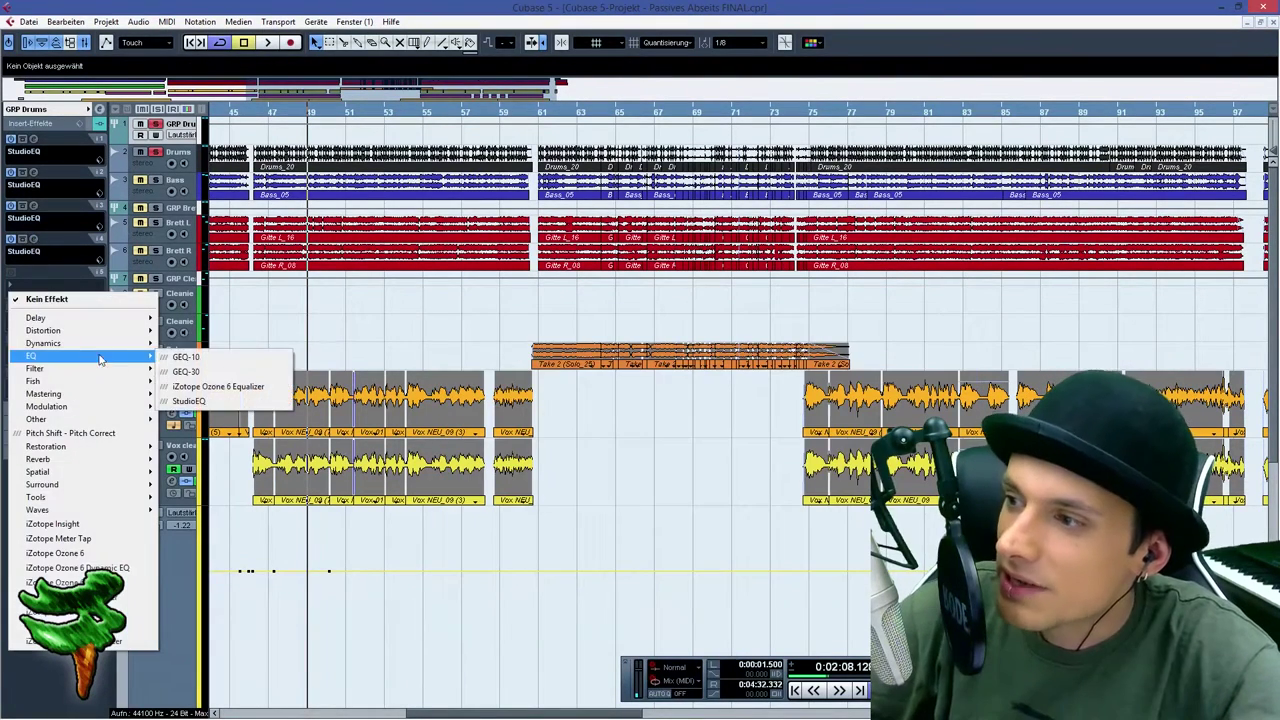
pyautogui.click(193, 400)
pyautogui.click(577, 318)
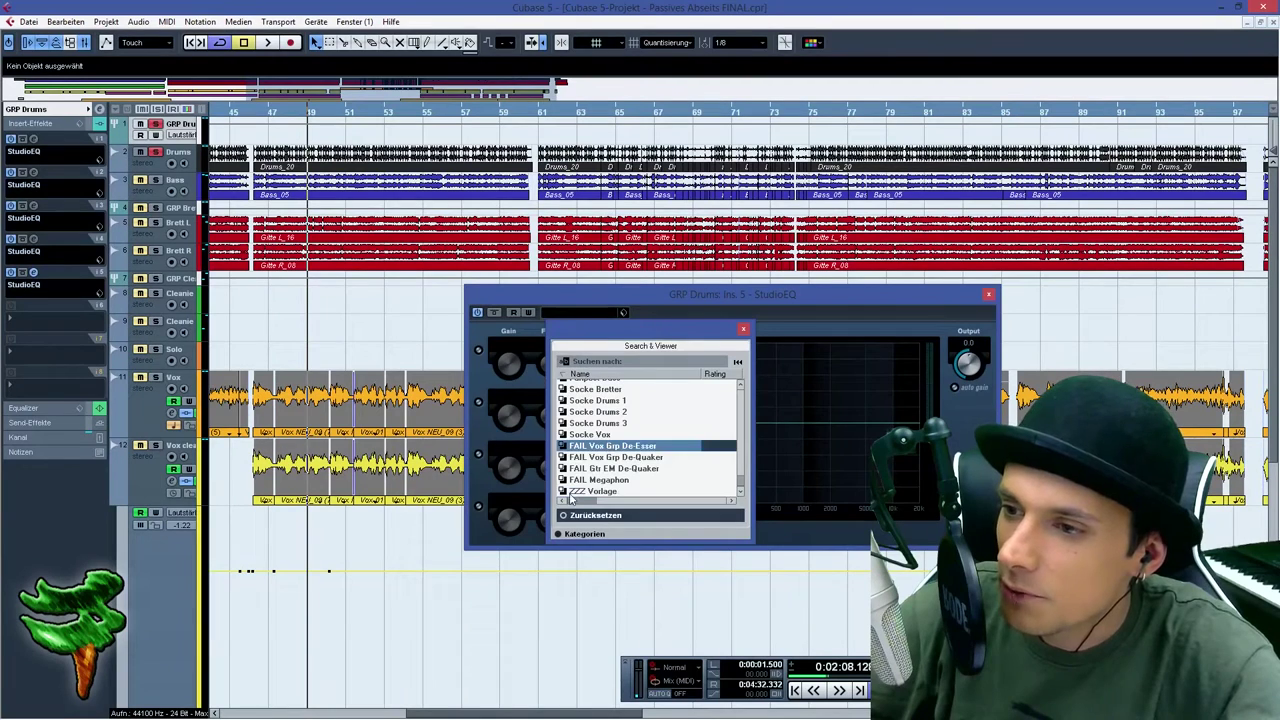
pyautogui.click(582, 491)
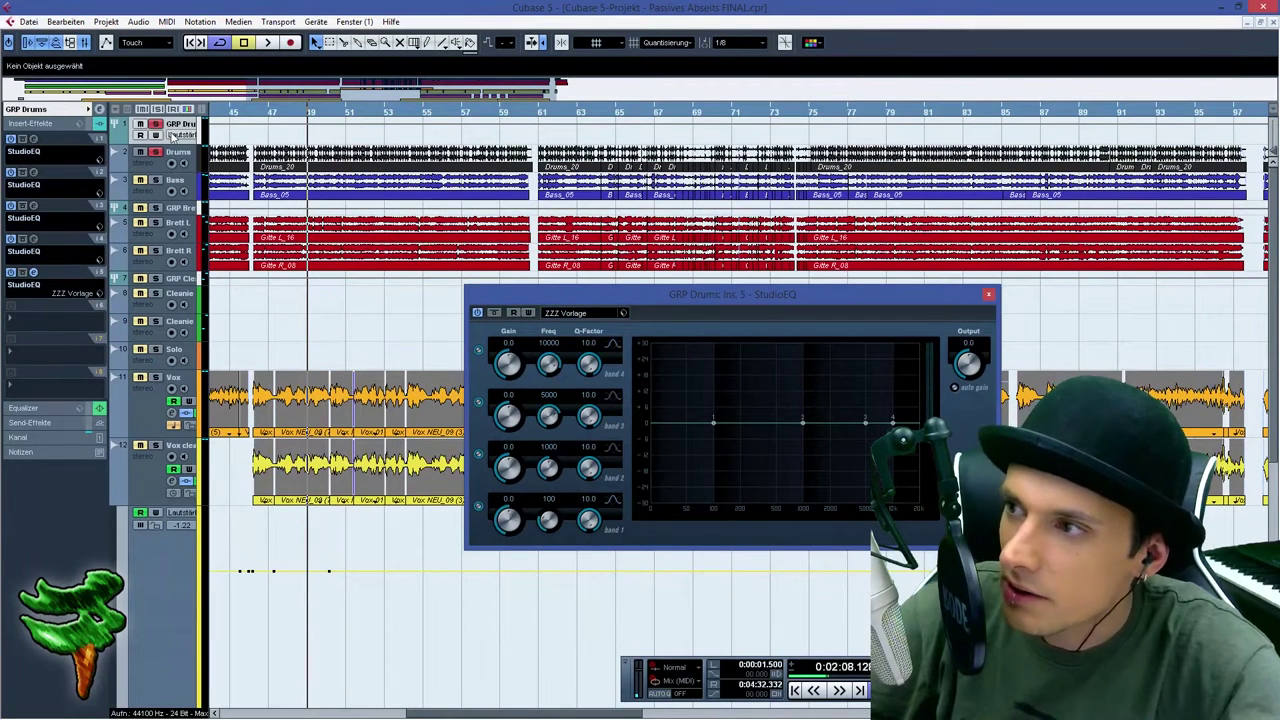
# Sweep for drum resonances during playback and cut them in StudioEQ: -4.6 at 3941 Hz, -4.8 at 6928 Hz and -5.3 at 12605 Hz
pyautogui.press('space')
pyautogui.moveTo(865, 422)
pyautogui.mouseDown()
pyautogui.moveTo(843, 375)
pyautogui.moveTo(879, 362)
pyautogui.moveTo(879, 428)
pyautogui.moveTo(878, 360)
pyautogui.moveTo(878, 432)
pyautogui.mouseUp()
pyautogui.press('space')
pyautogui.press('space')
pyautogui.moveTo(802, 422); pyautogui.dragTo(856, 343)
pyautogui.press('space')
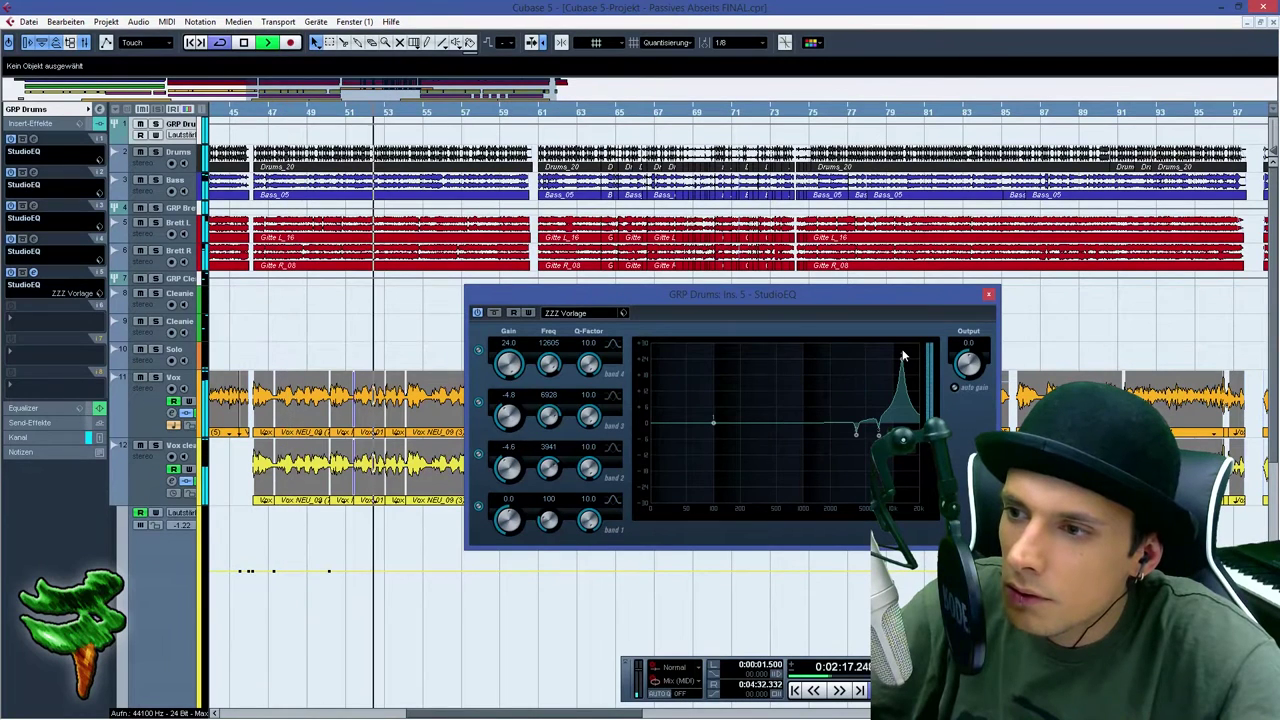
pyautogui.press('space')
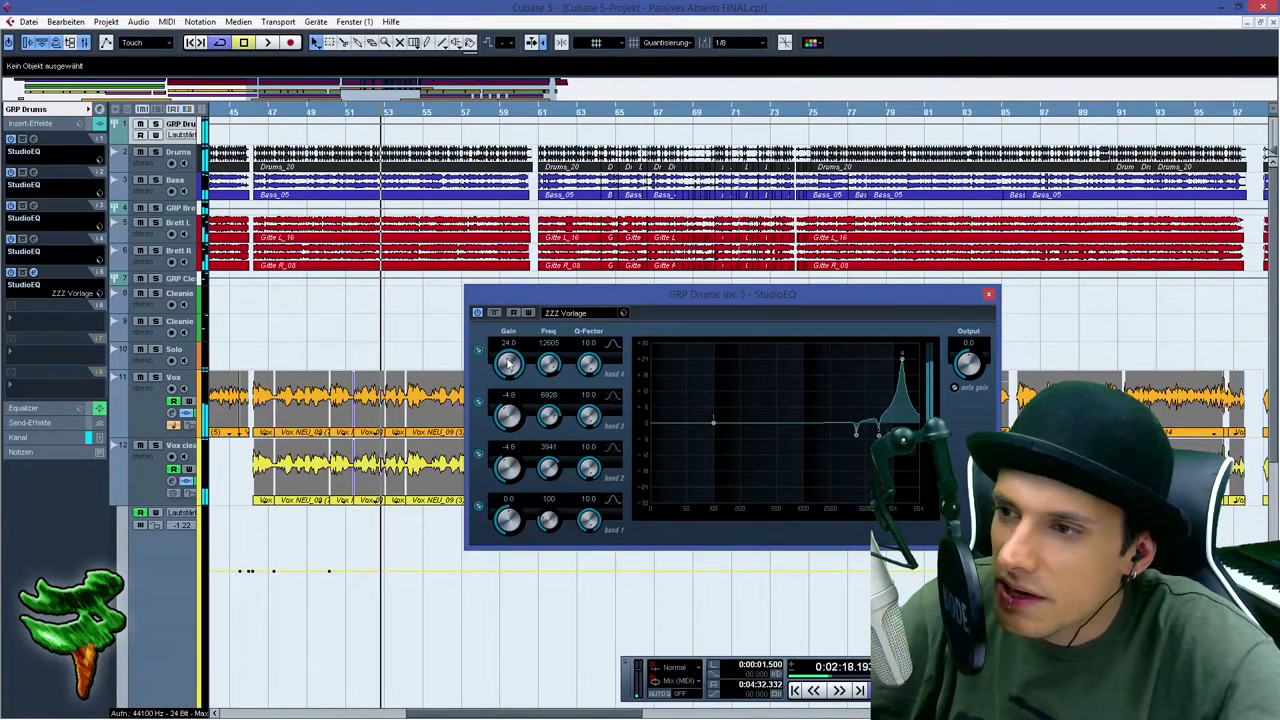
pyautogui.moveTo(509, 366); pyautogui.dragTo(509, 418)
# Check the Drums track's channel settings and switch the solo state of the GRP Drums track
pyautogui.click(148, 160)
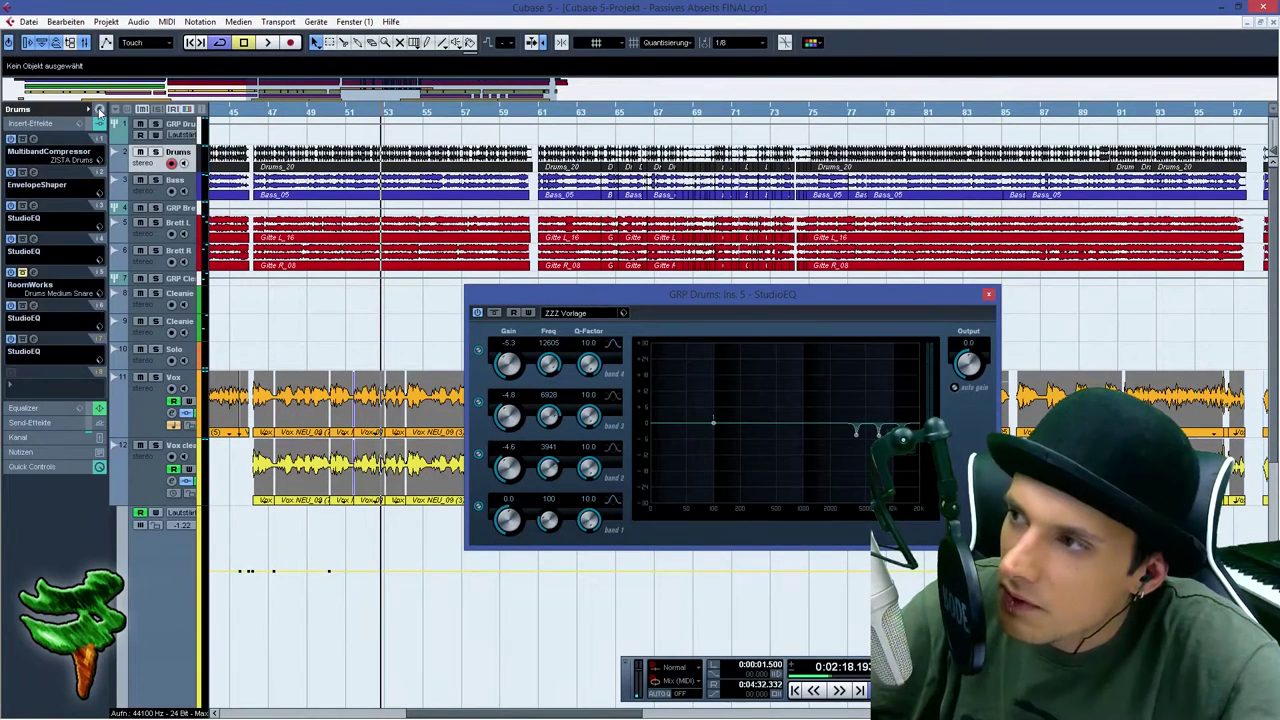
pyautogui.click(99, 110)
pyautogui.click(100, 111)
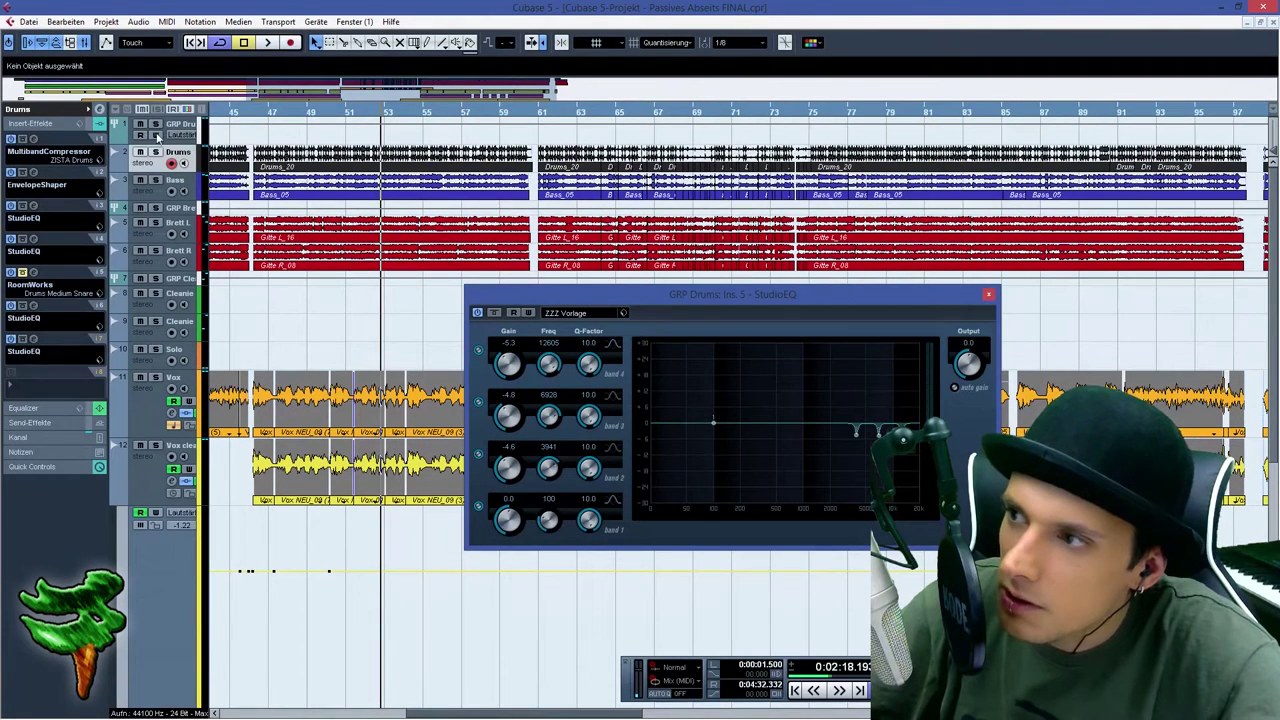
pyautogui.click(157, 128)
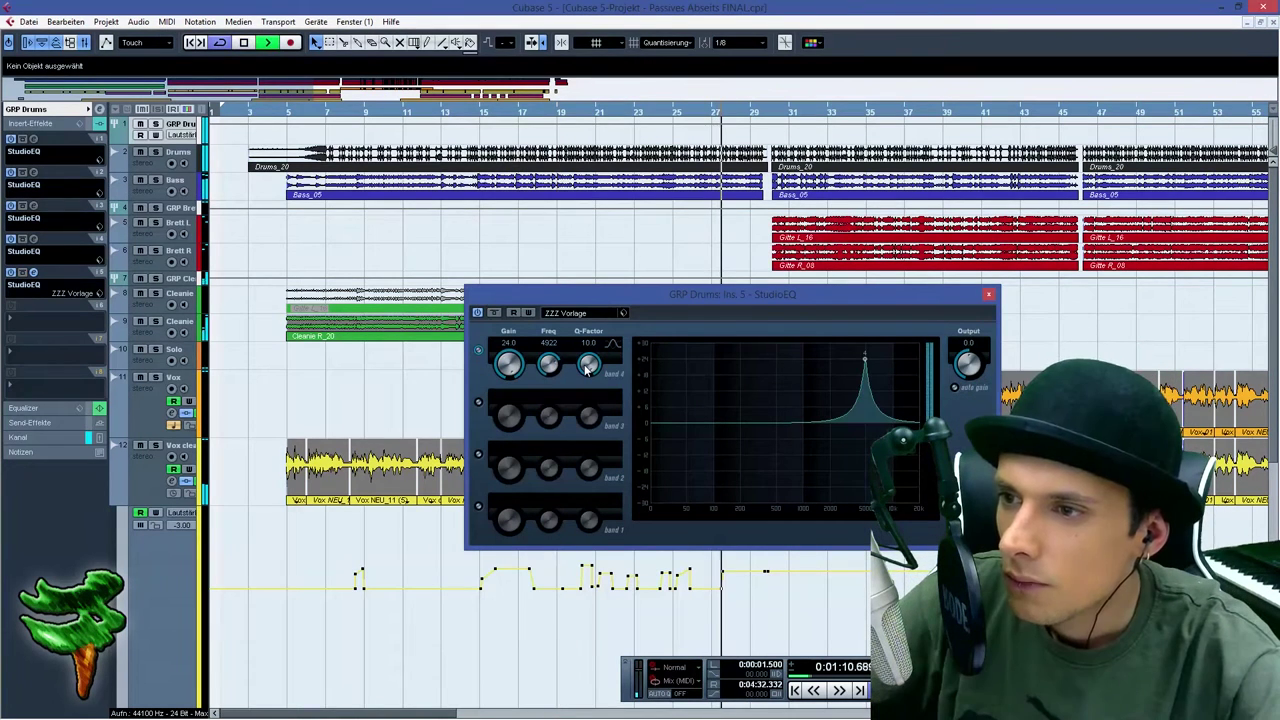
# Sweep StudioEQ band 4 on GRP Drums from an earlier song position and cut it by 4.8 at 5270 Hz with a Q-Factor of 9.9
pyautogui.press('space')
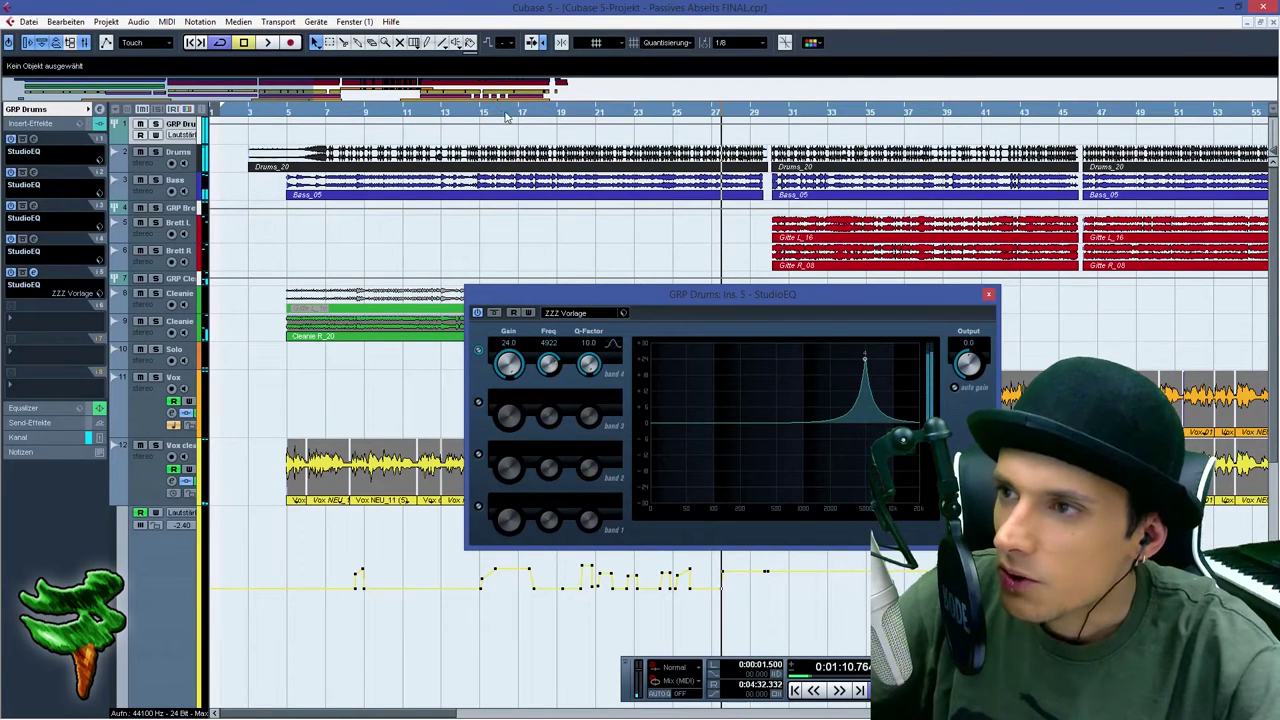
pyautogui.click(467, 116)
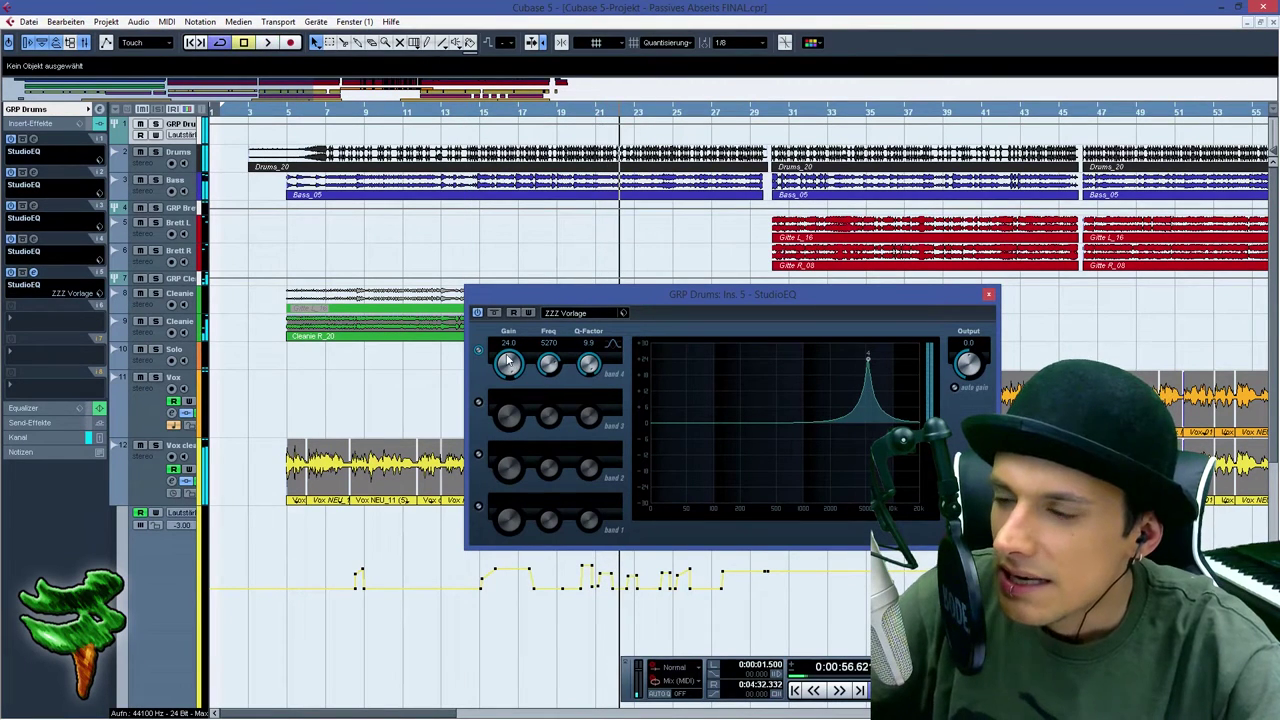
pyautogui.moveTo(508, 365); pyautogui.dragTo(503, 424)
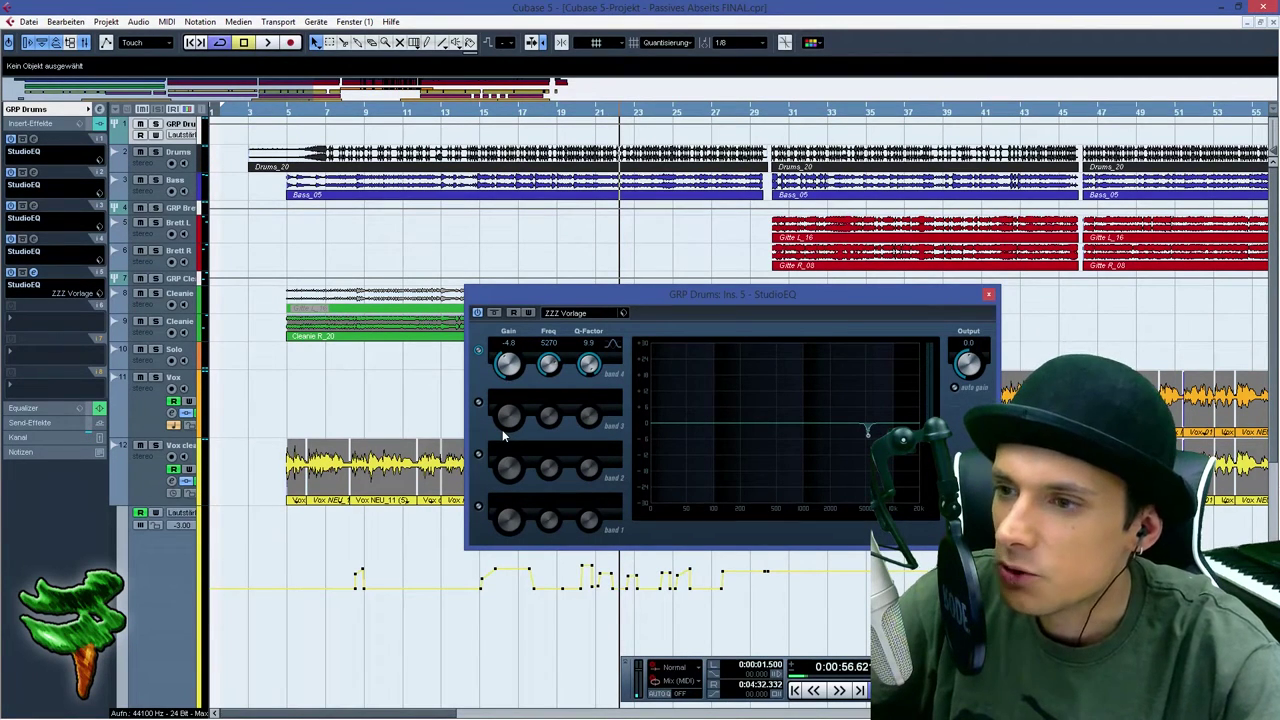
# Tame further drum resonances during playback with narrow cuts of -3.8 at 10444 Hz on band 3 and -4.6 at 11772 Hz on band 2
pyautogui.press('space')
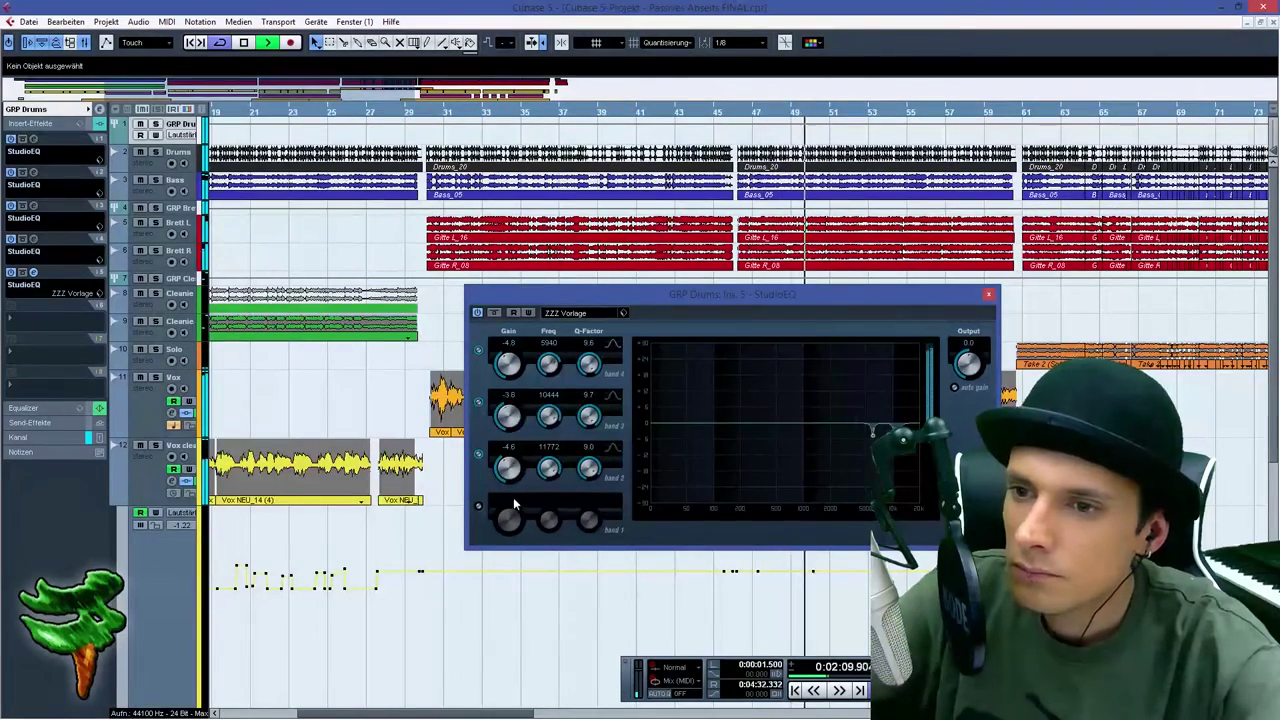
pyautogui.moveTo(893, 430); pyautogui.dragTo(896, 337)
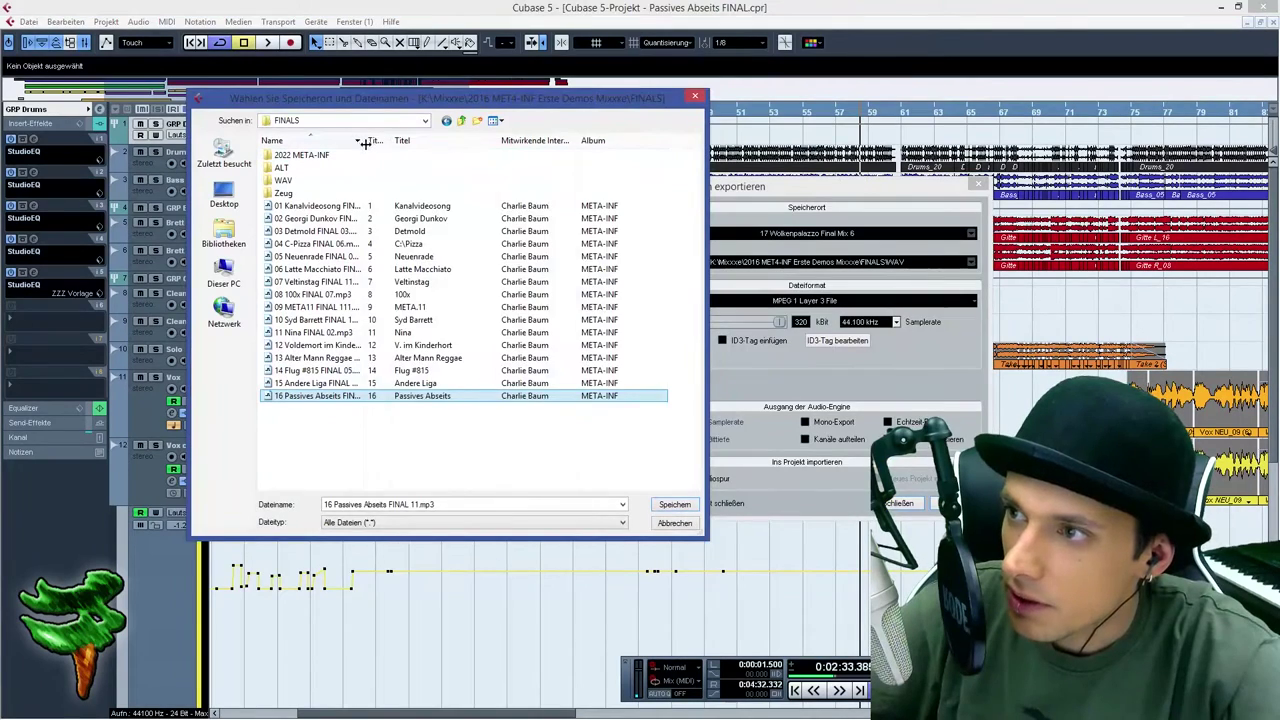
# Export the mix to the FINALS folder as 16 Passives Abseits FINAL 111.mp3
pyautogui.moveTo(367, 143); pyautogui.dragTo(577, 143)
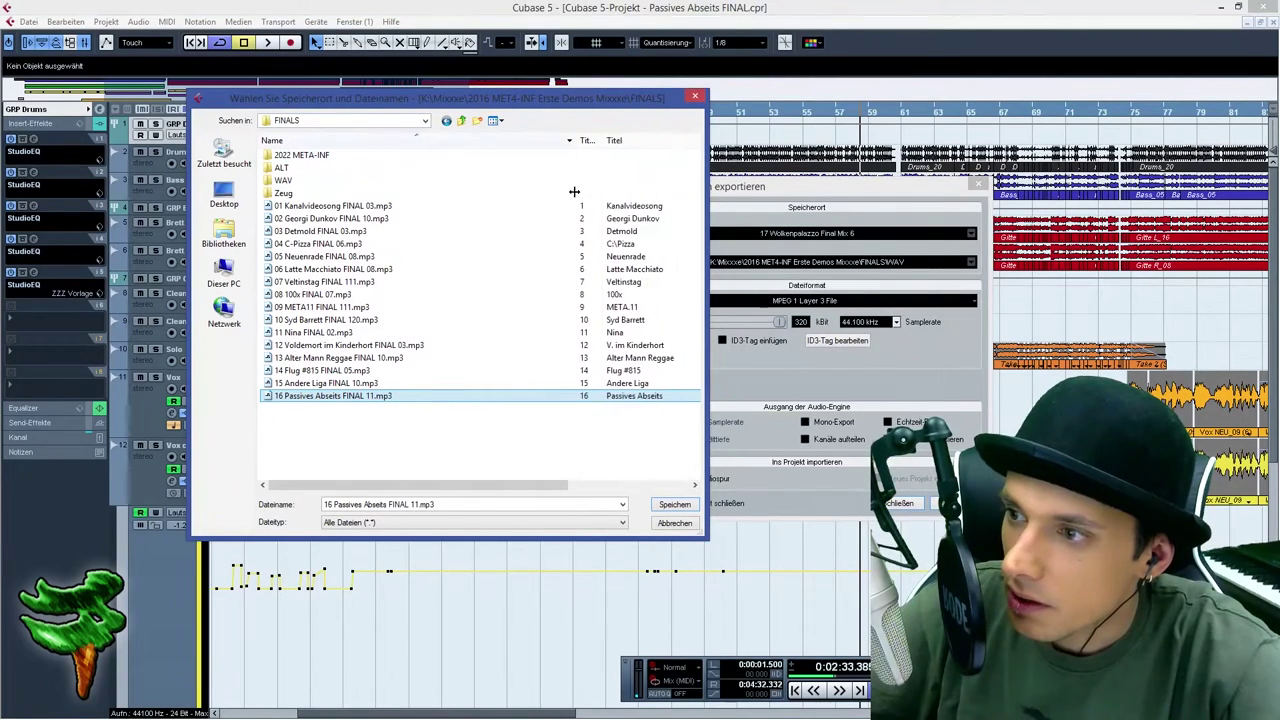
pyautogui.click(416, 507)
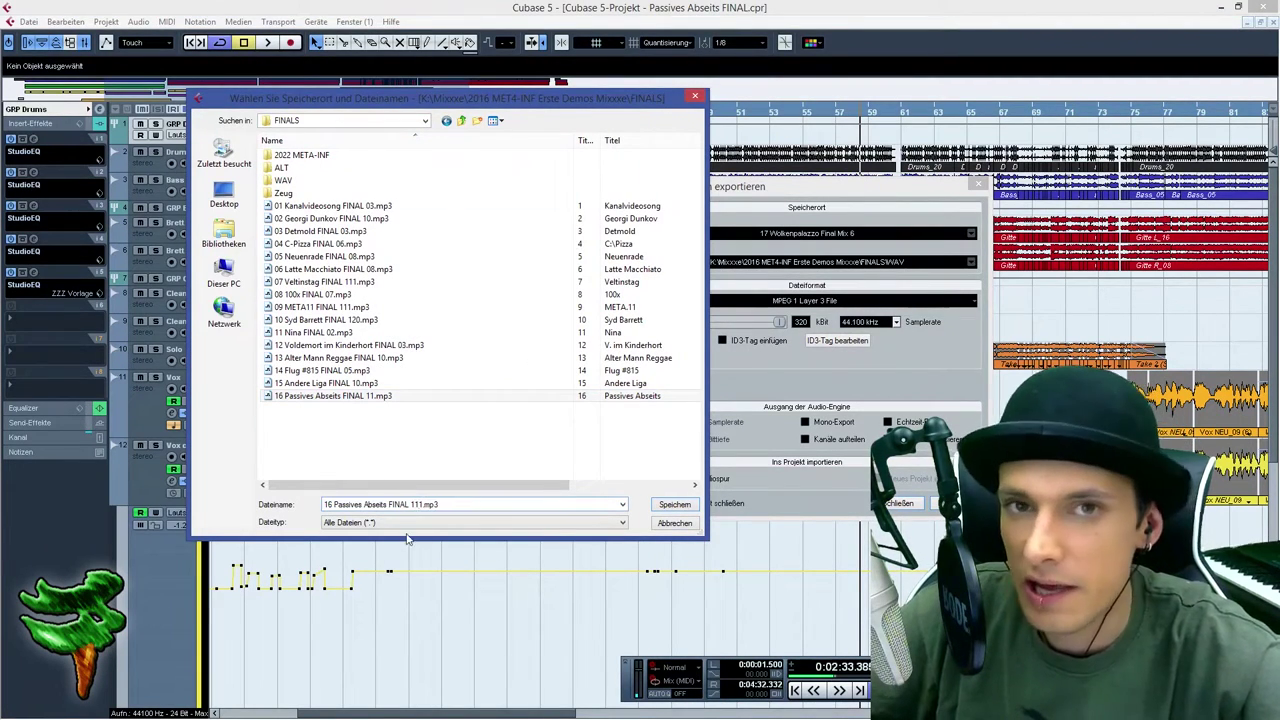
pyautogui.write('1')
pyautogui.press('Return')
pyautogui.press('Return')
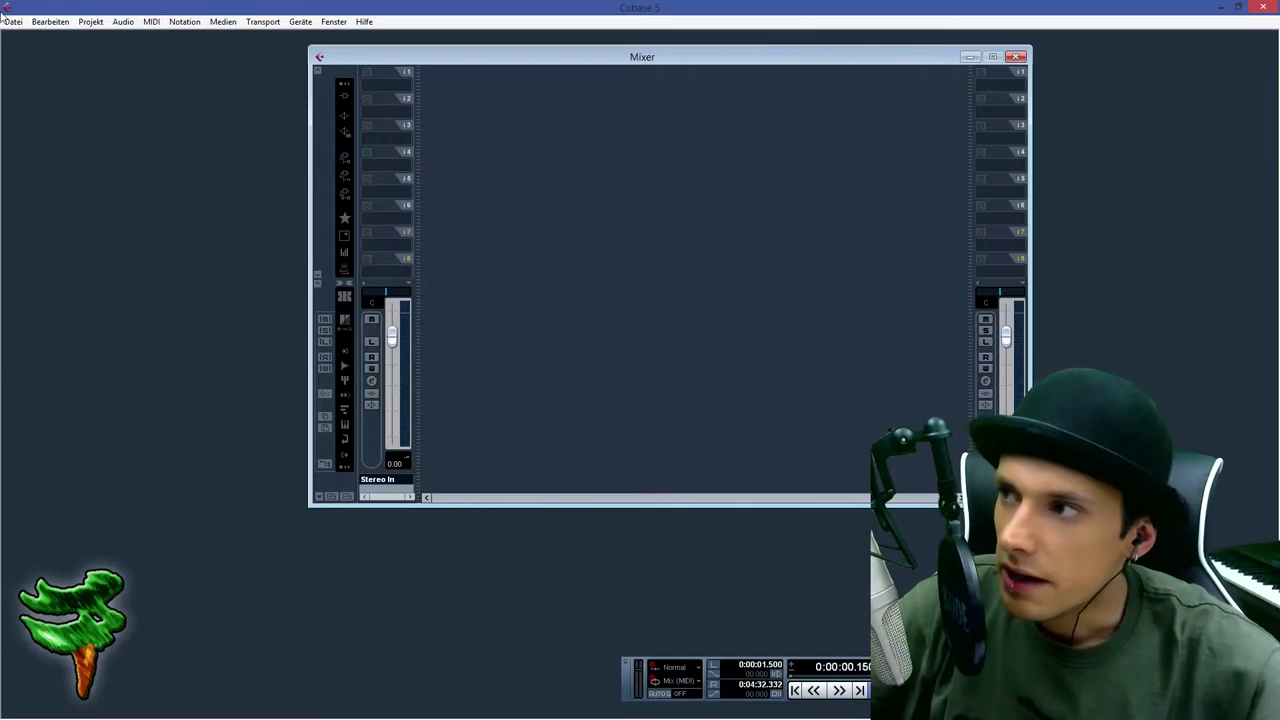
# Open the project KANALVIDEOSONG FINAL.cpr from the KANALVIDEOSONG folder
pyautogui.click(13, 21)
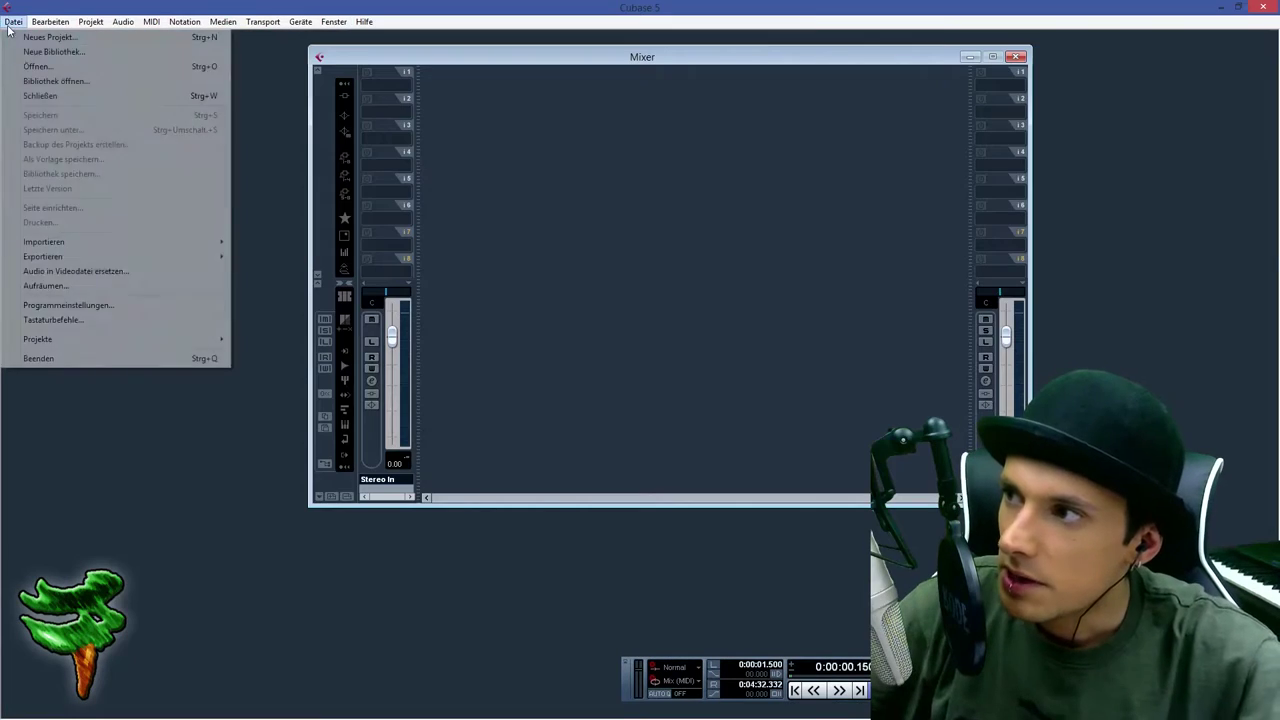
pyautogui.click(100, 67)
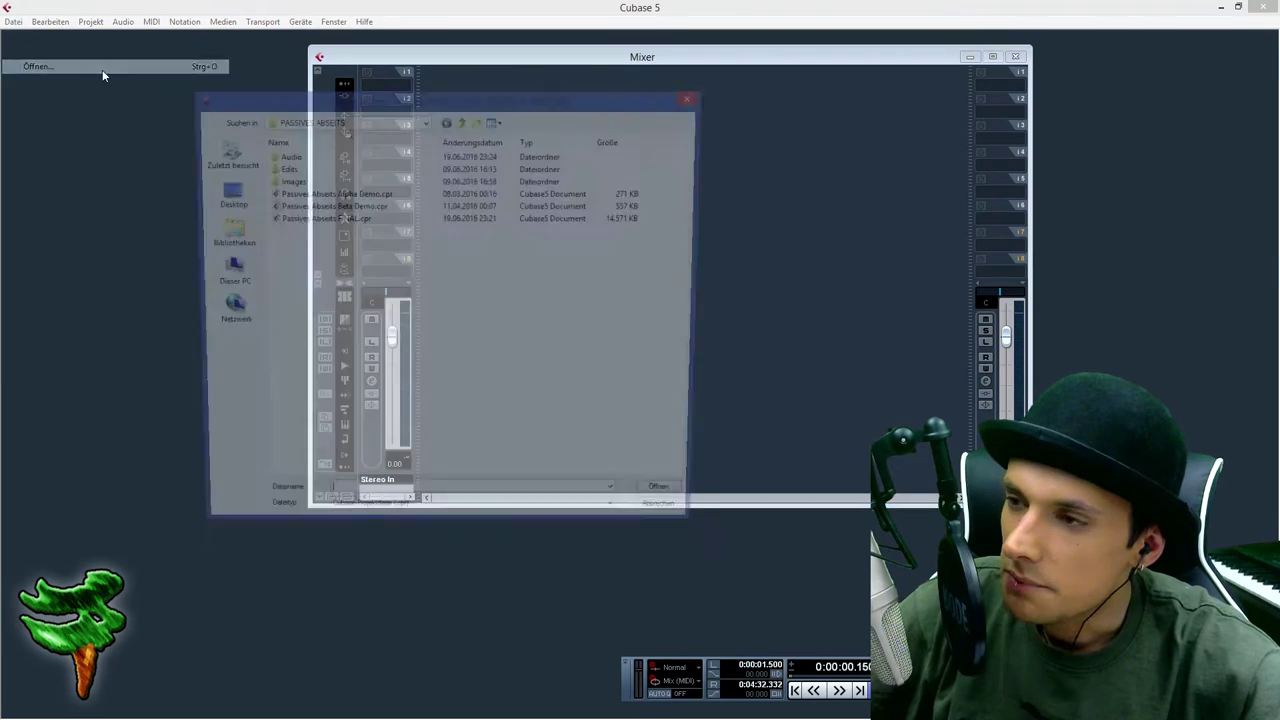
pyautogui.press('BackSpace')
pyautogui.doubleClick(362, 256)
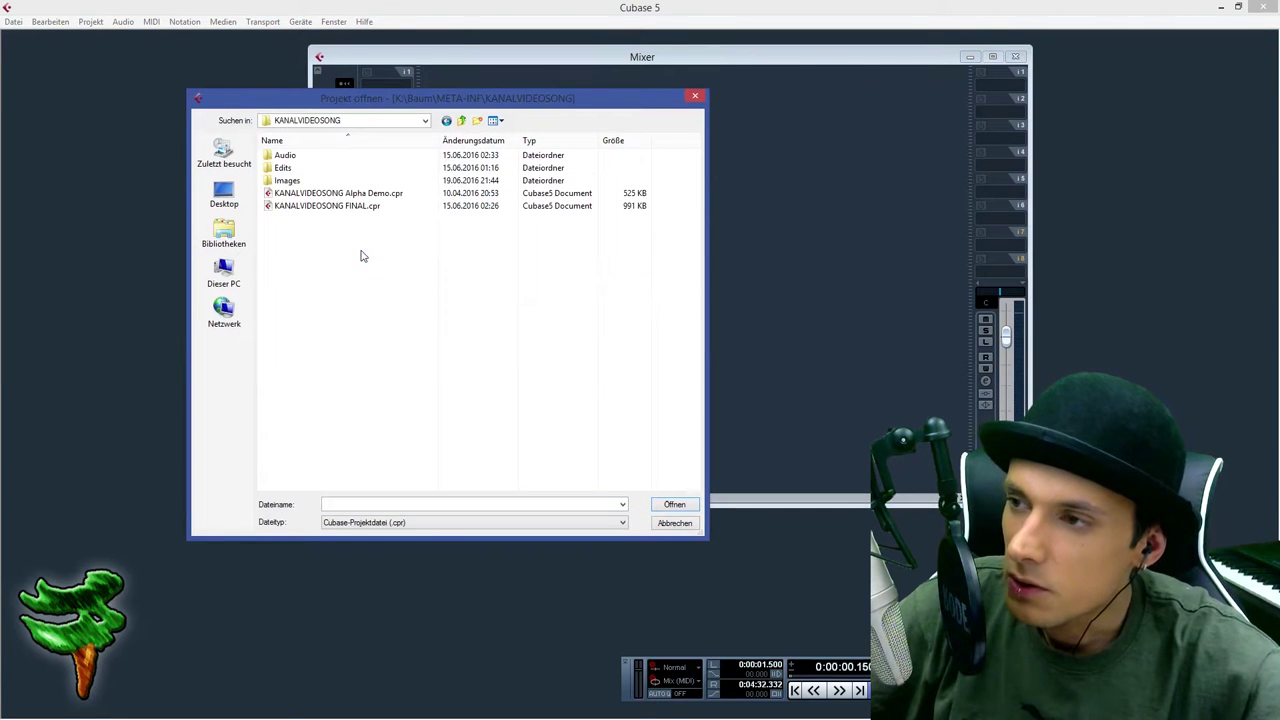
pyautogui.doubleClick(366, 206)
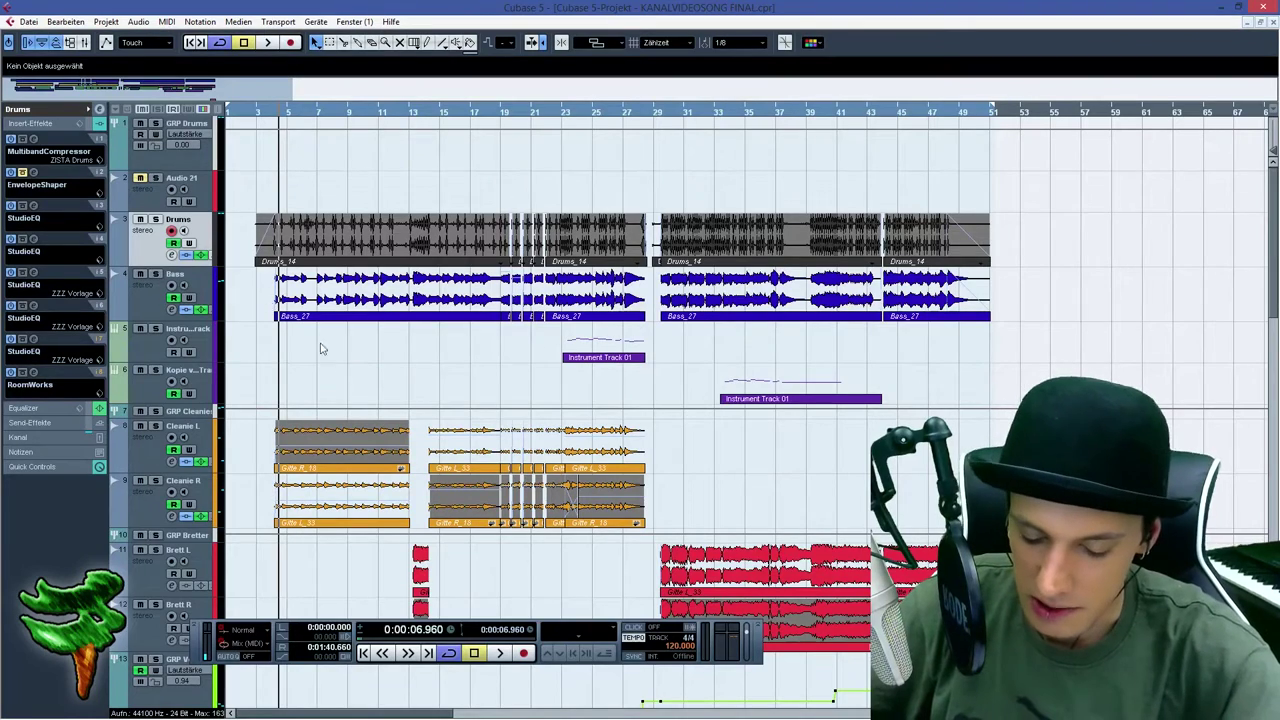
# Lower the volume of the first guitar clip on the Cleanie R track to -14.67 dB
pyautogui.scroll(-5, 437, 286)
pyautogui.click(343, 400)
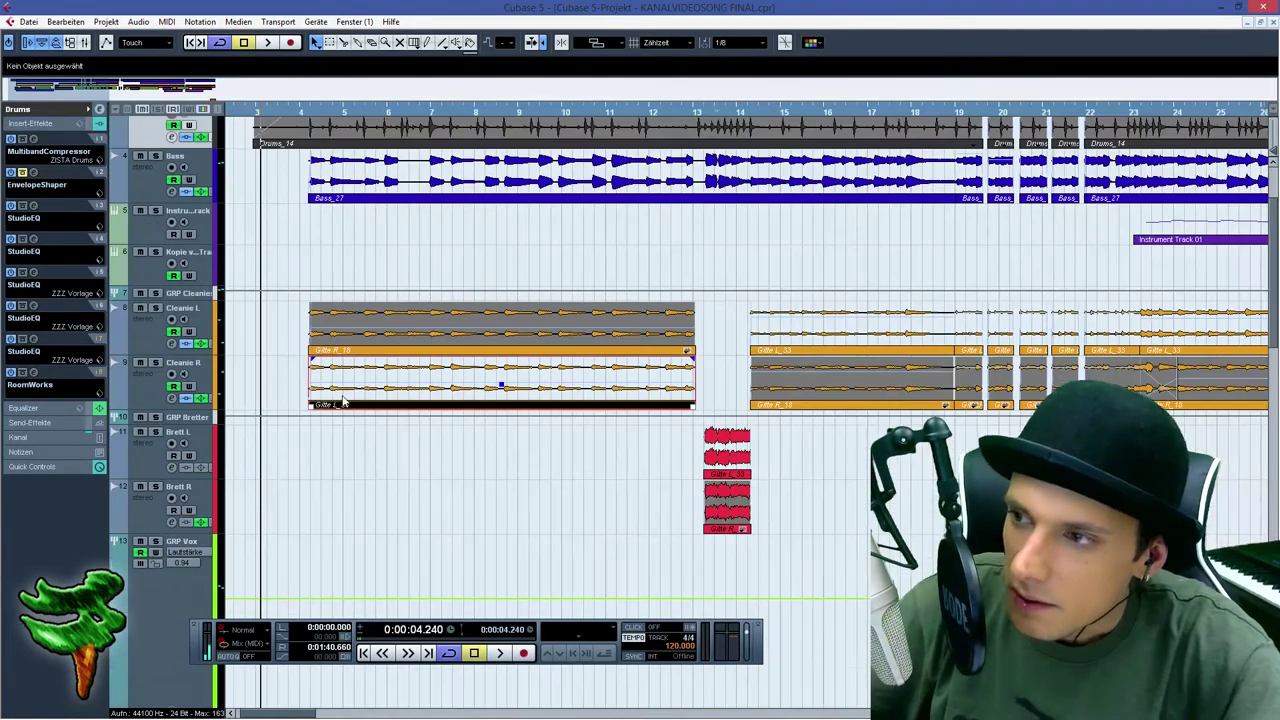
pyautogui.click(487, 335)
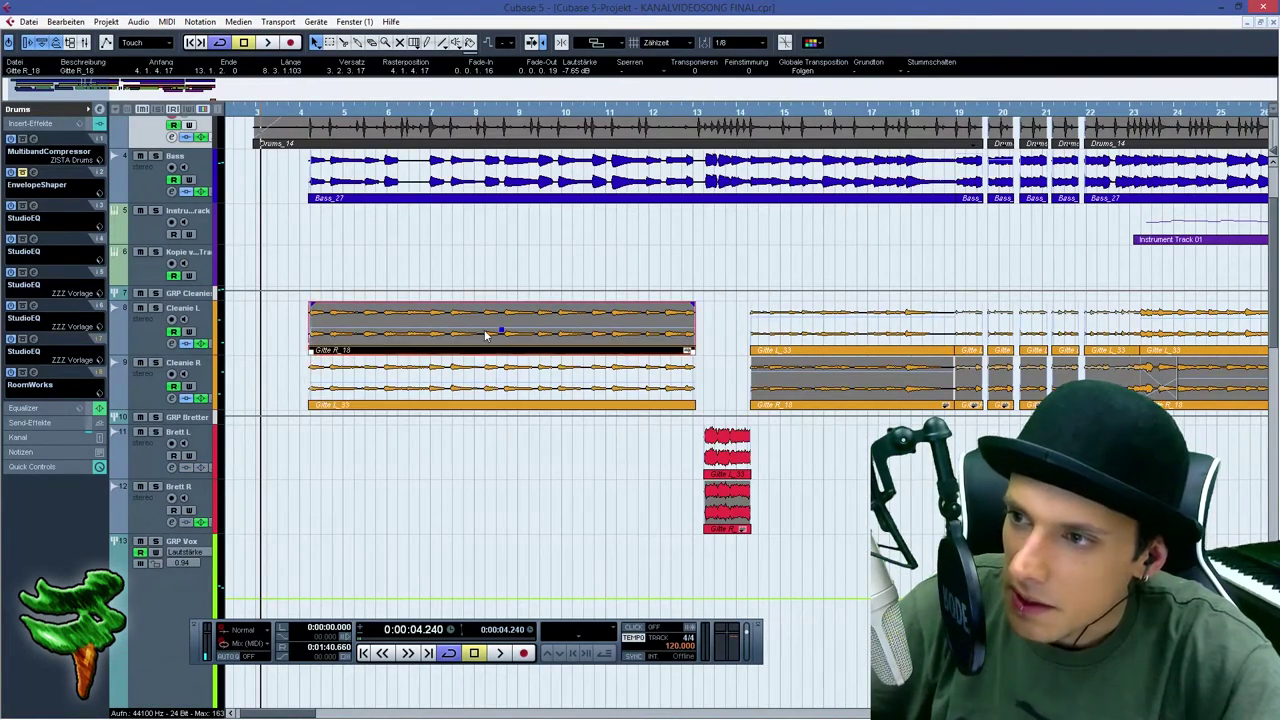
pyautogui.click(493, 378)
pyautogui.press('space')
pyautogui.moveTo(500, 362); pyautogui.dragTo(500, 392)
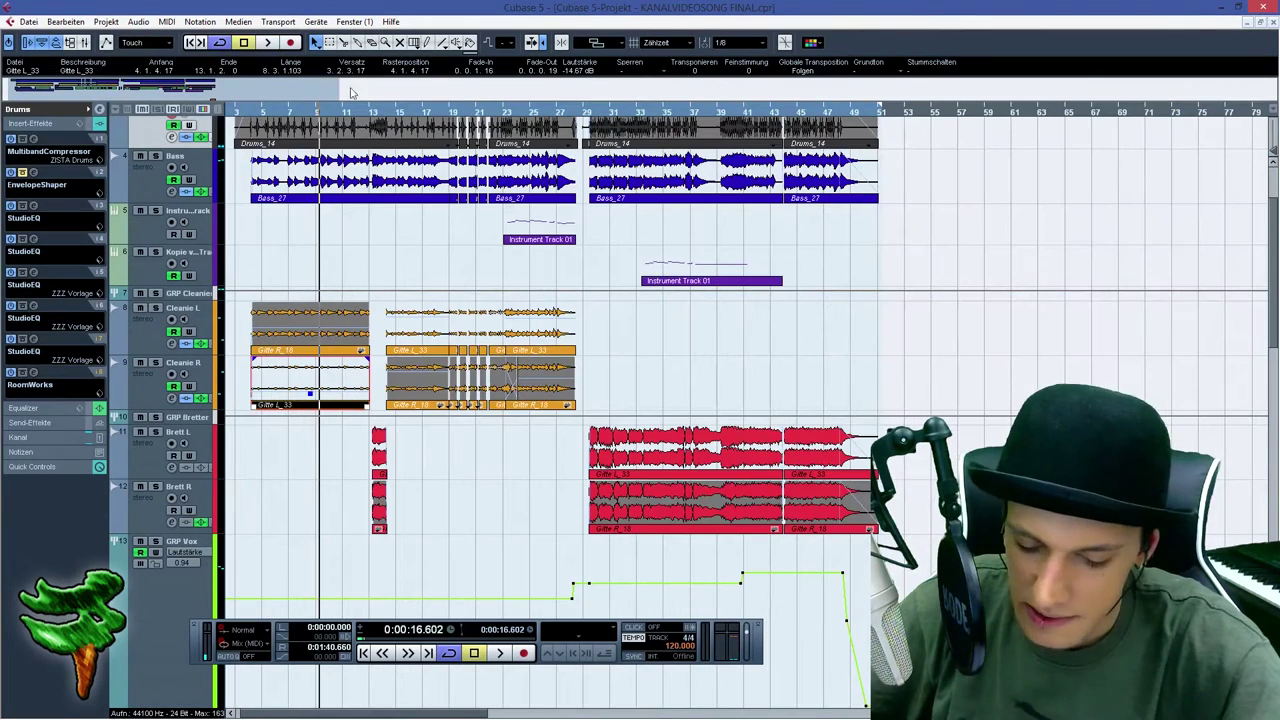
# Select the GRP Bretter group track and listen to the clean guitar passage from about bar 19
pyautogui.click(582, 110)
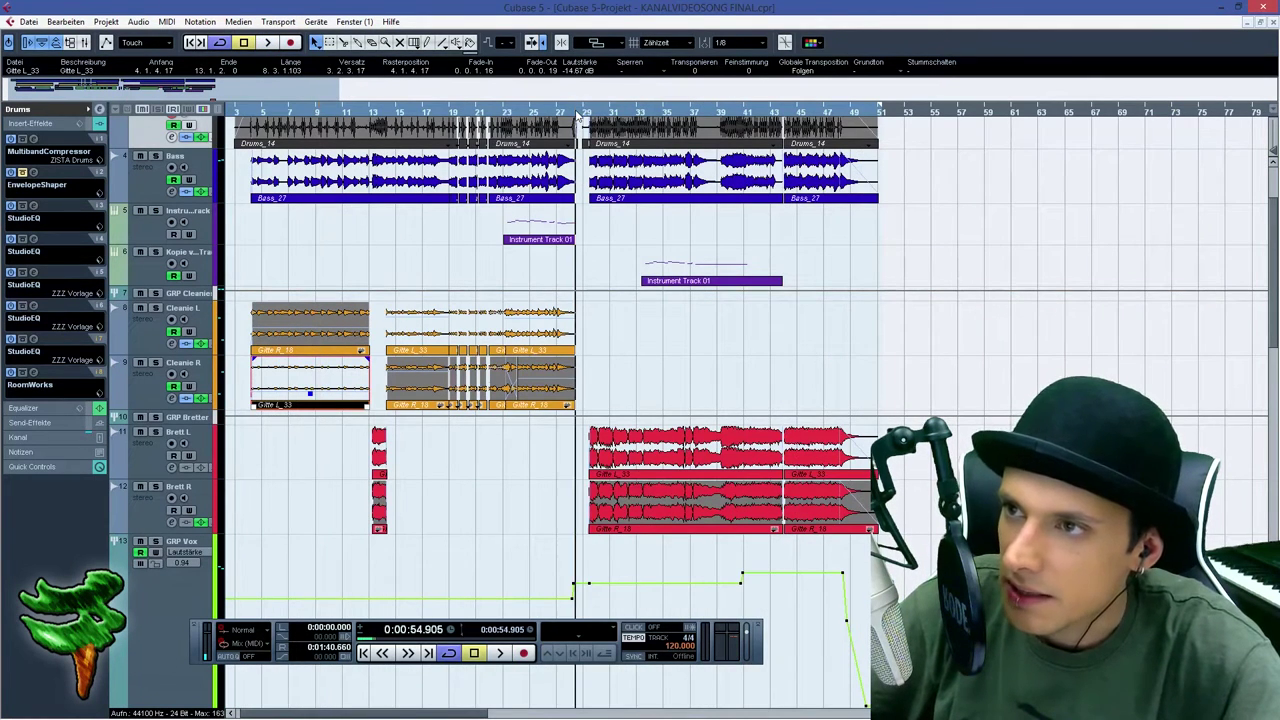
pyautogui.click(172, 418)
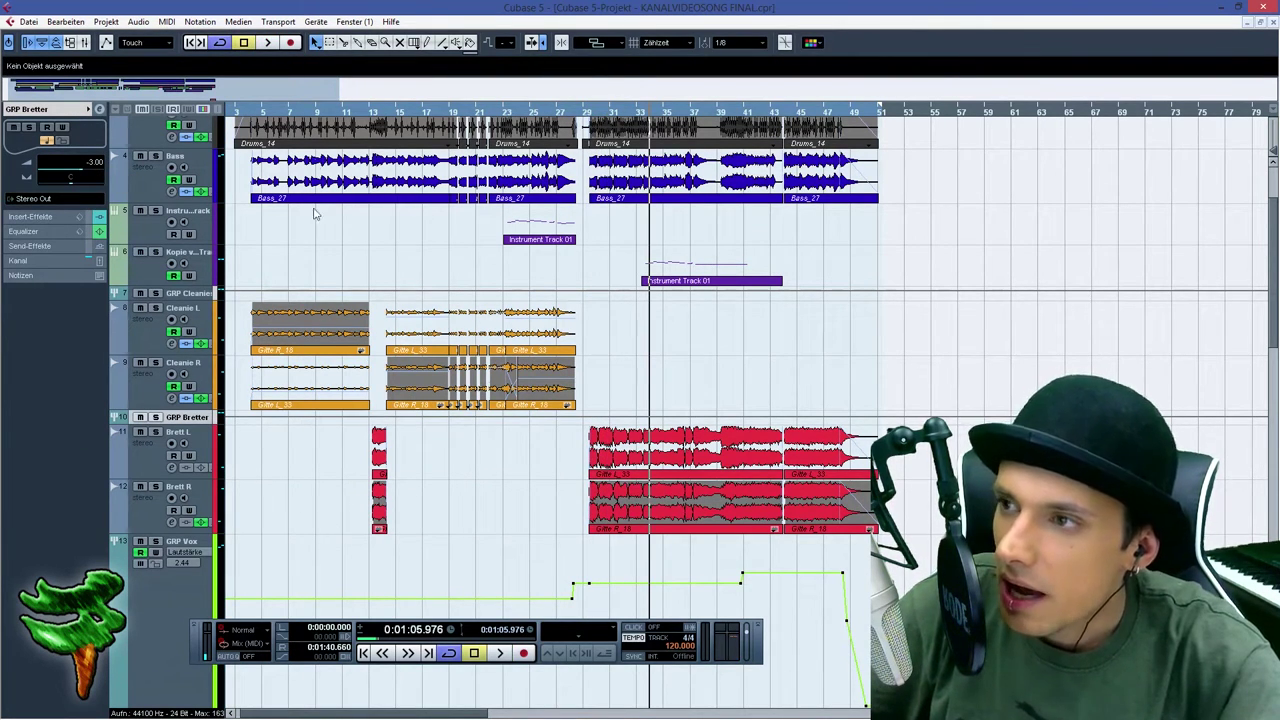
pyautogui.moveTo(346, 114); pyautogui.dragTo(370, 134)
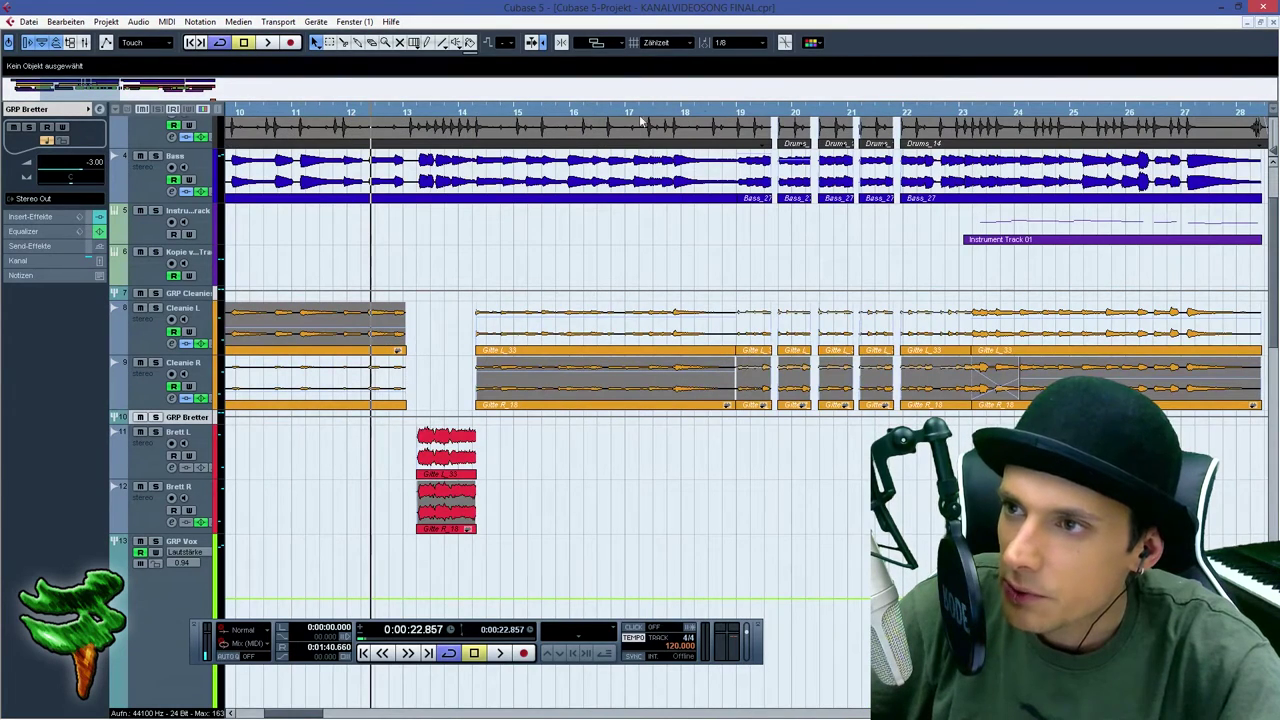
pyautogui.click(735, 117)
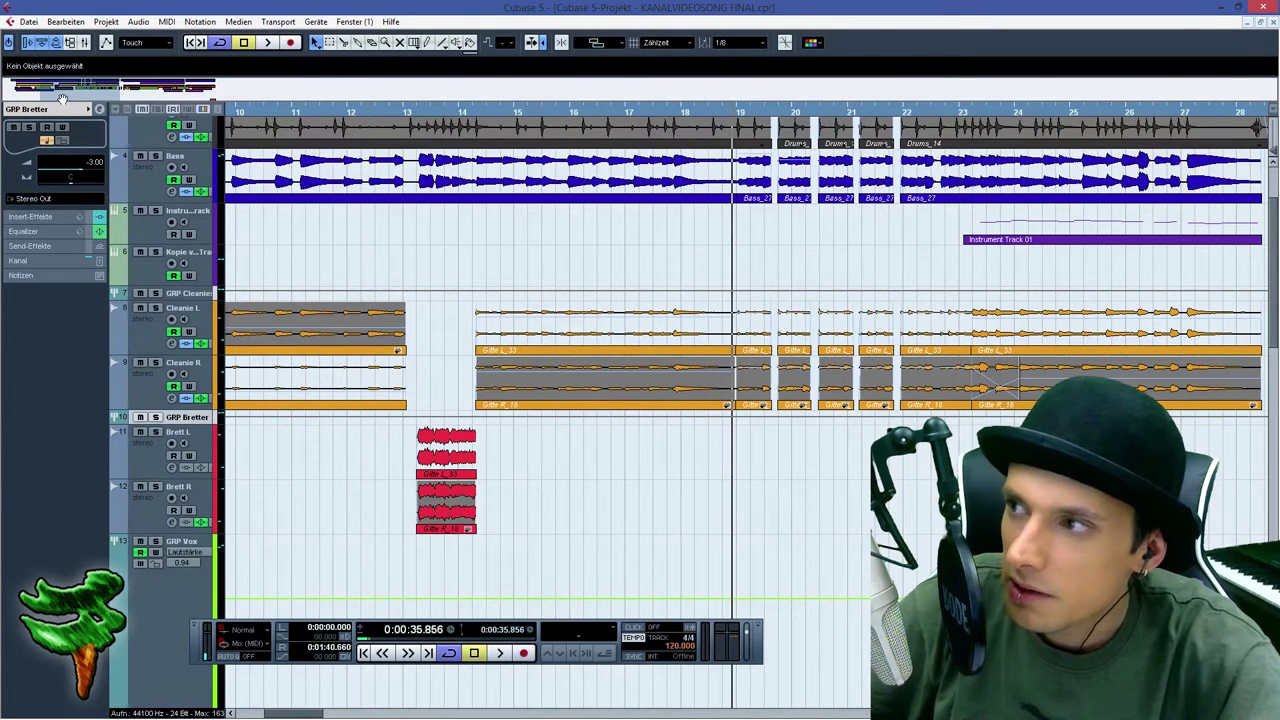
pyautogui.moveTo(62, 99); pyautogui.dragTo(100, 99)
pyautogui.press('space')
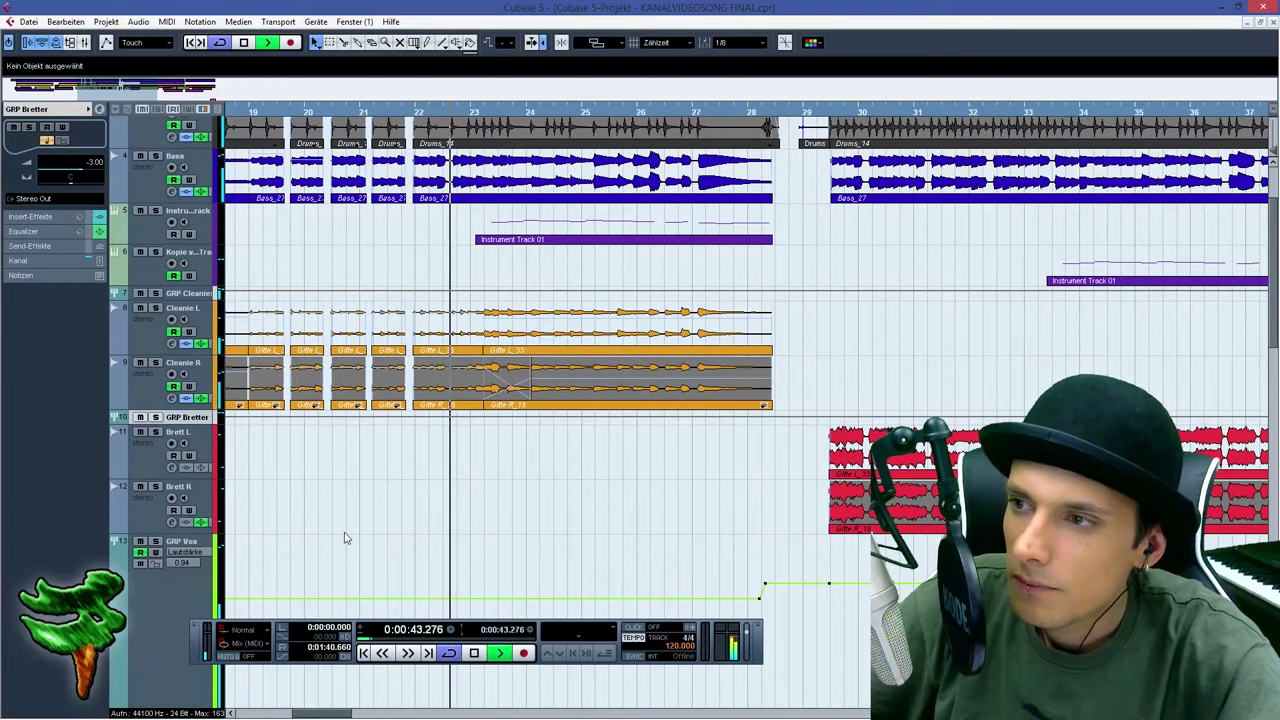
pyautogui.press('space')
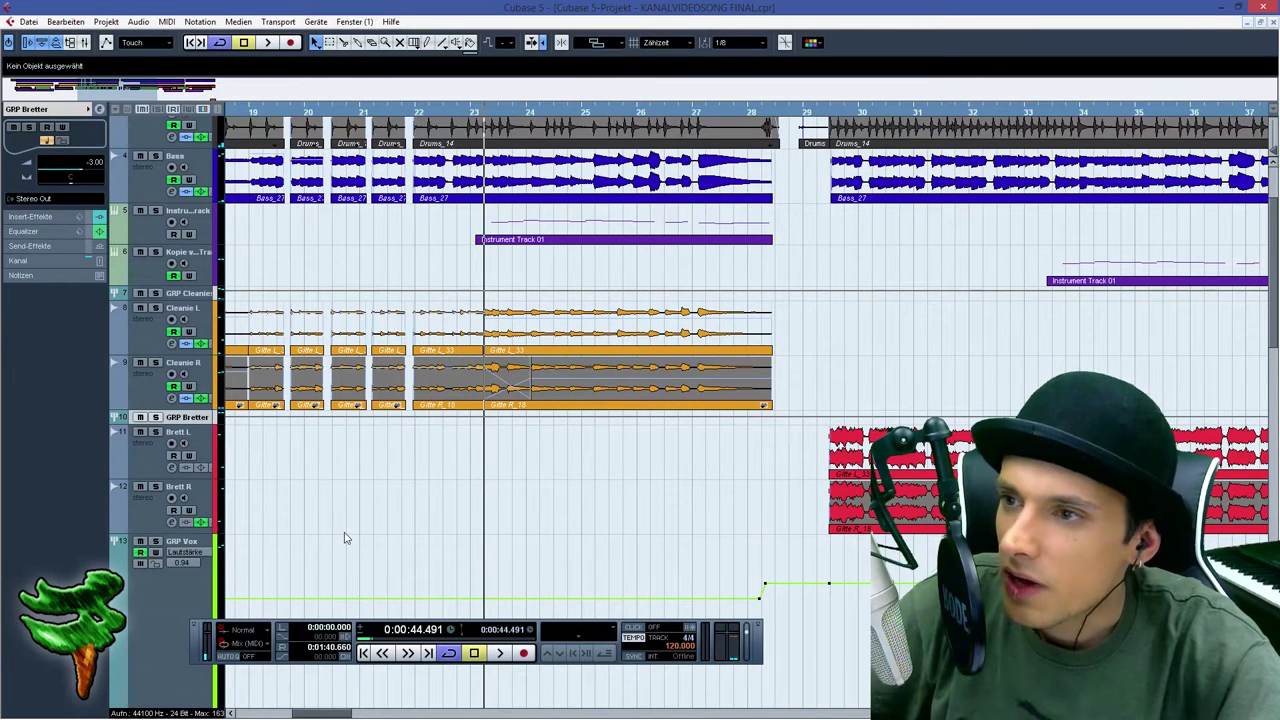
# Check the parts on the two instrument tracks and play the song from bar 21
pyautogui.click(365, 114)
pyautogui.click(660, 242)
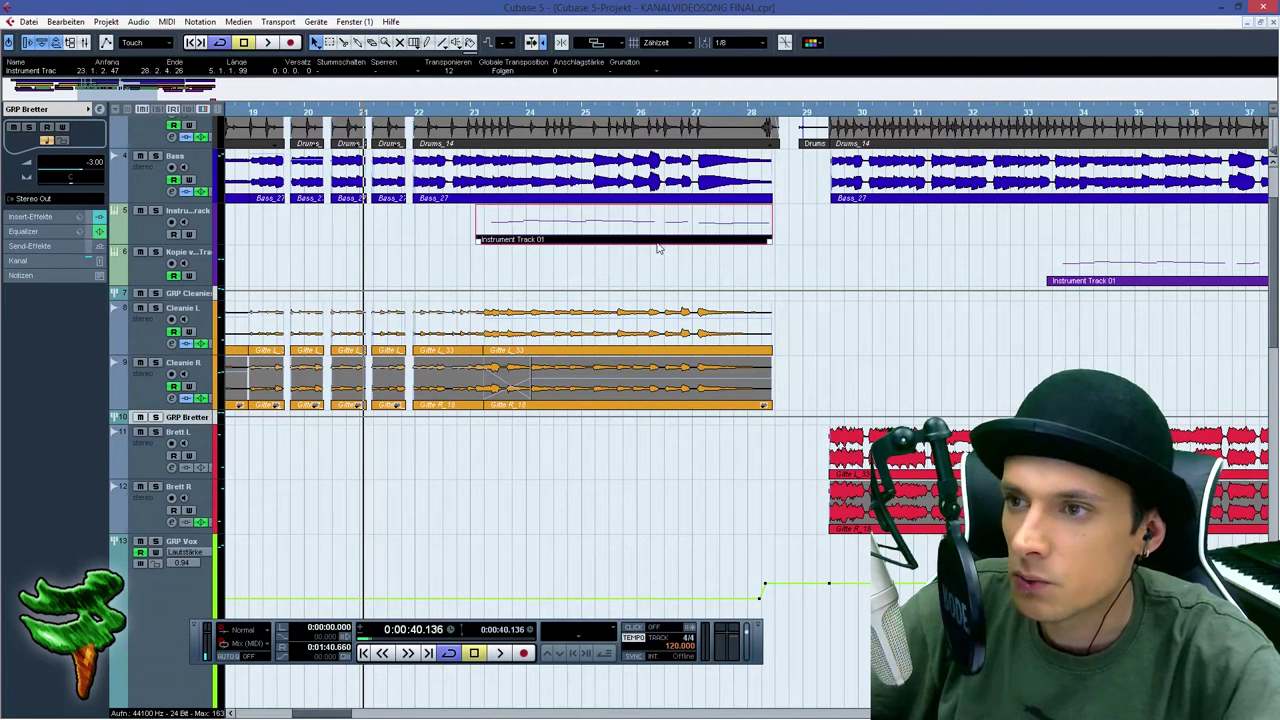
pyautogui.click(1096, 272)
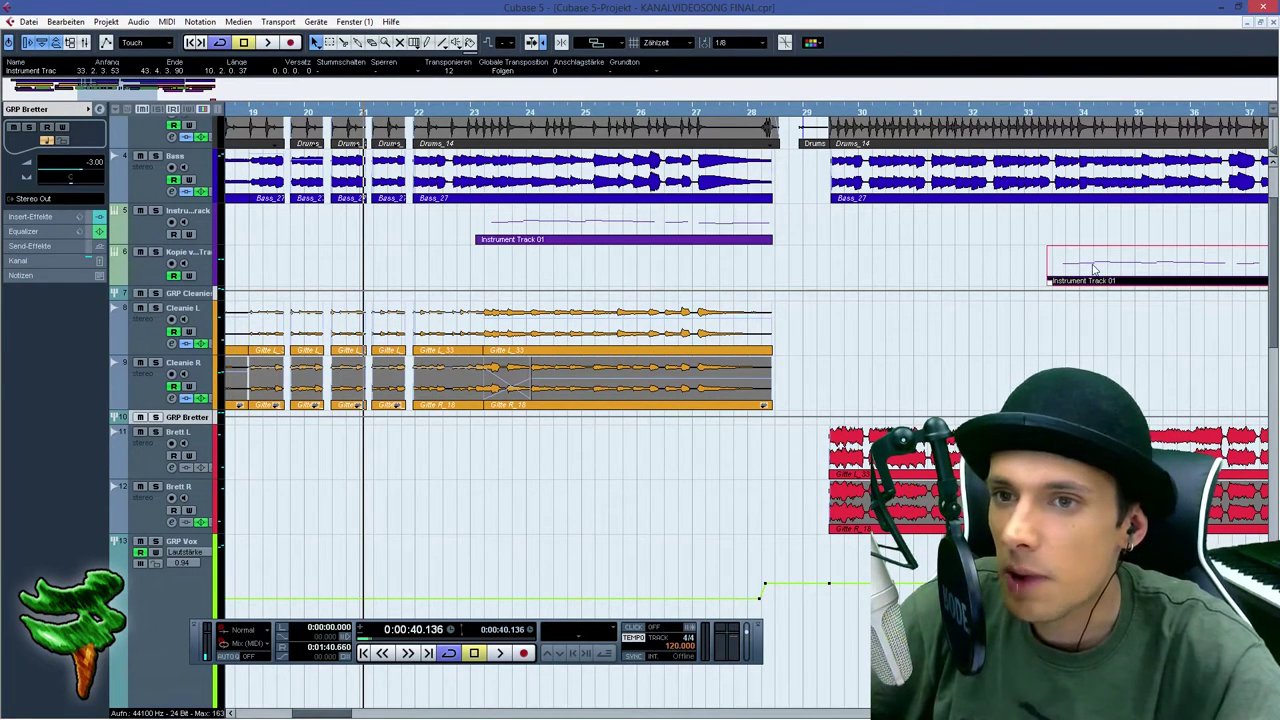
pyautogui.click(432, 256)
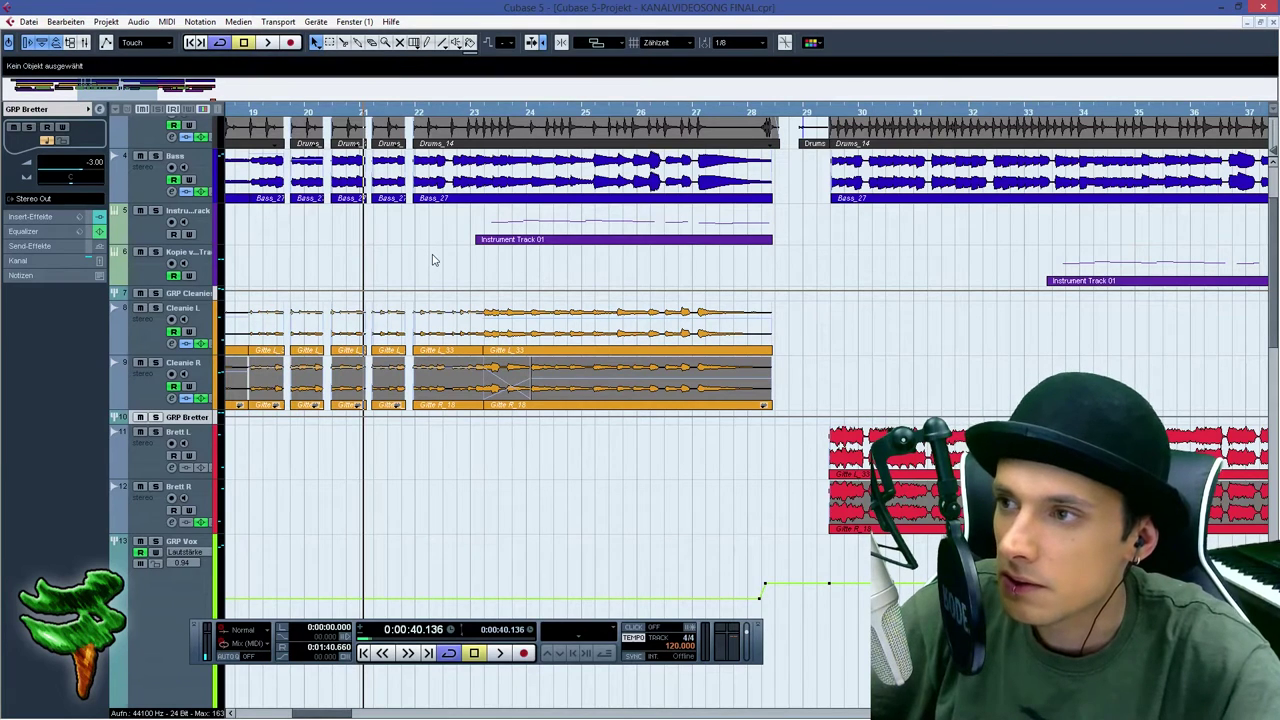
pyautogui.press('space')
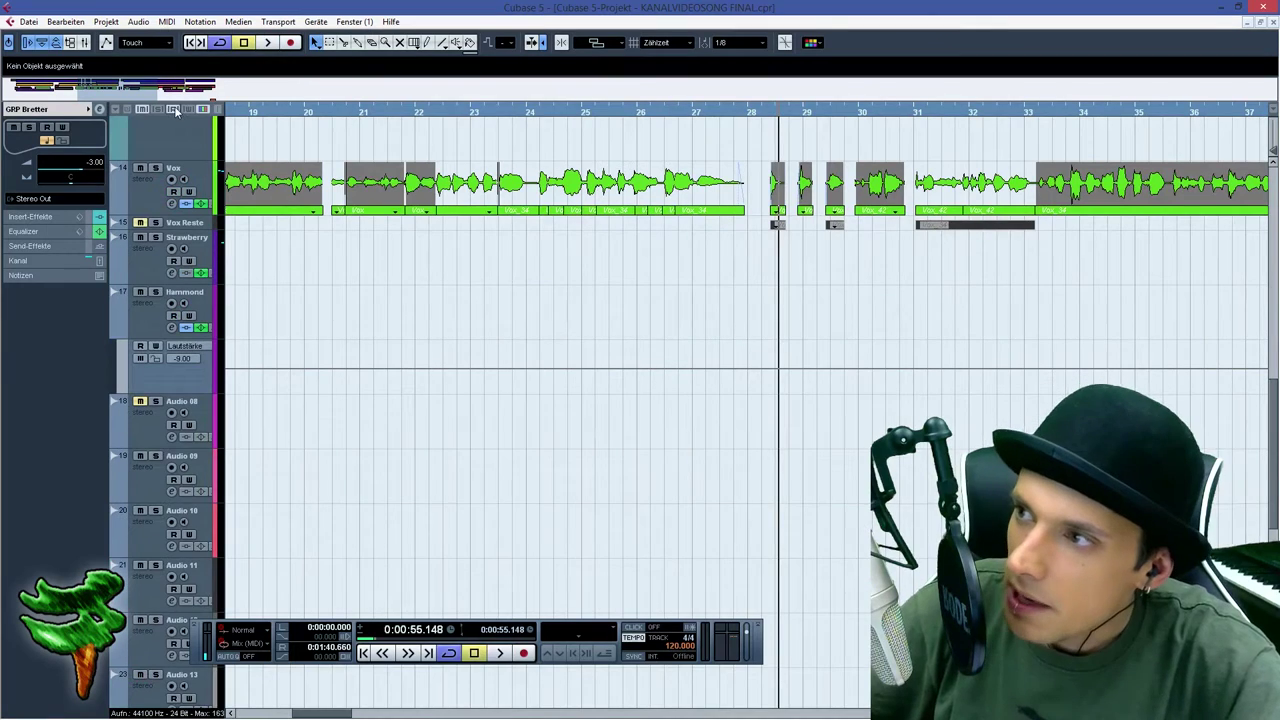
# Play the Hammond passage from about bar 41 and listen with the Hammond channel's equalizer band 3 switched off
pyautogui.moveTo(170, 92); pyautogui.dragTo(316, 108)
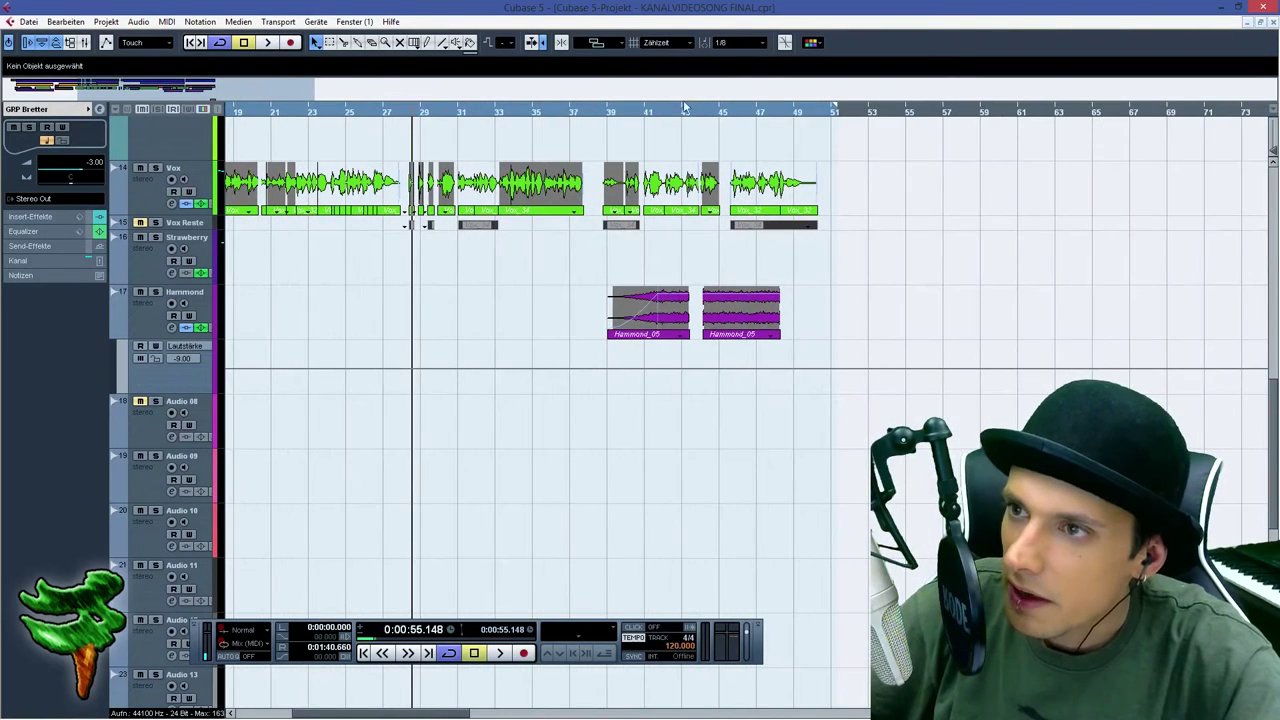
pyautogui.click(645, 115)
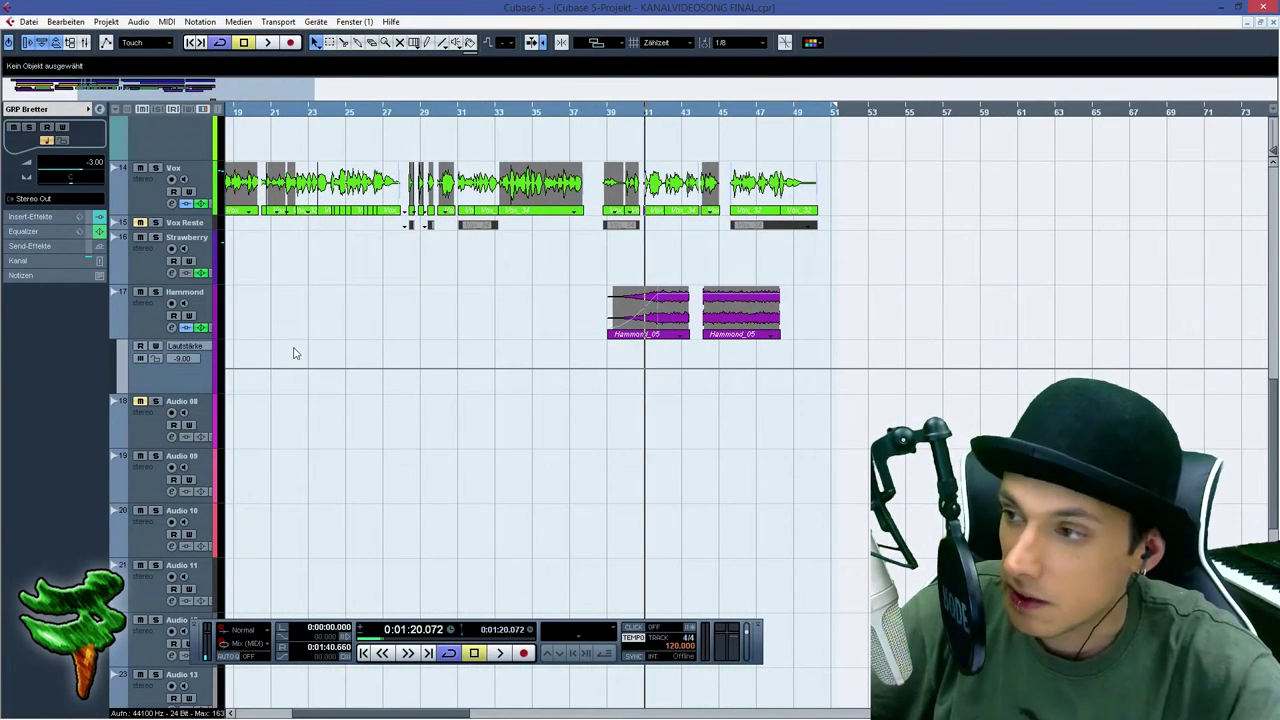
pyautogui.press('space')
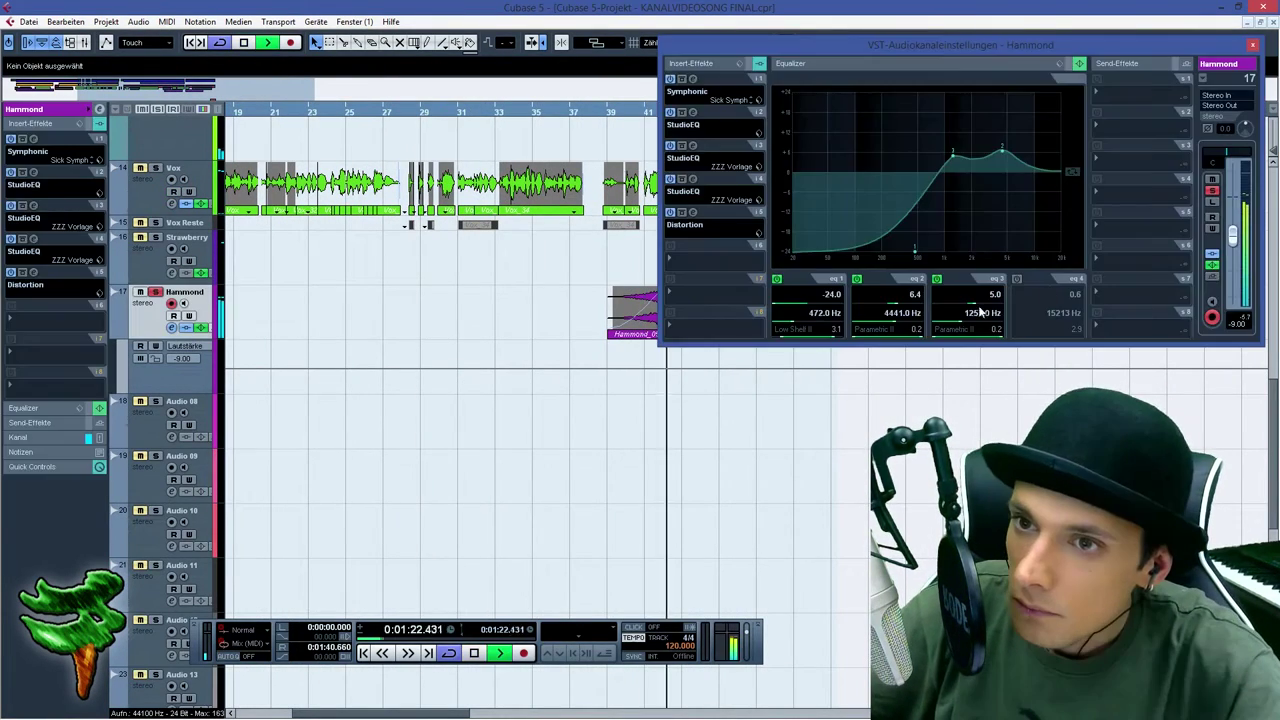
pyautogui.click(936, 279)
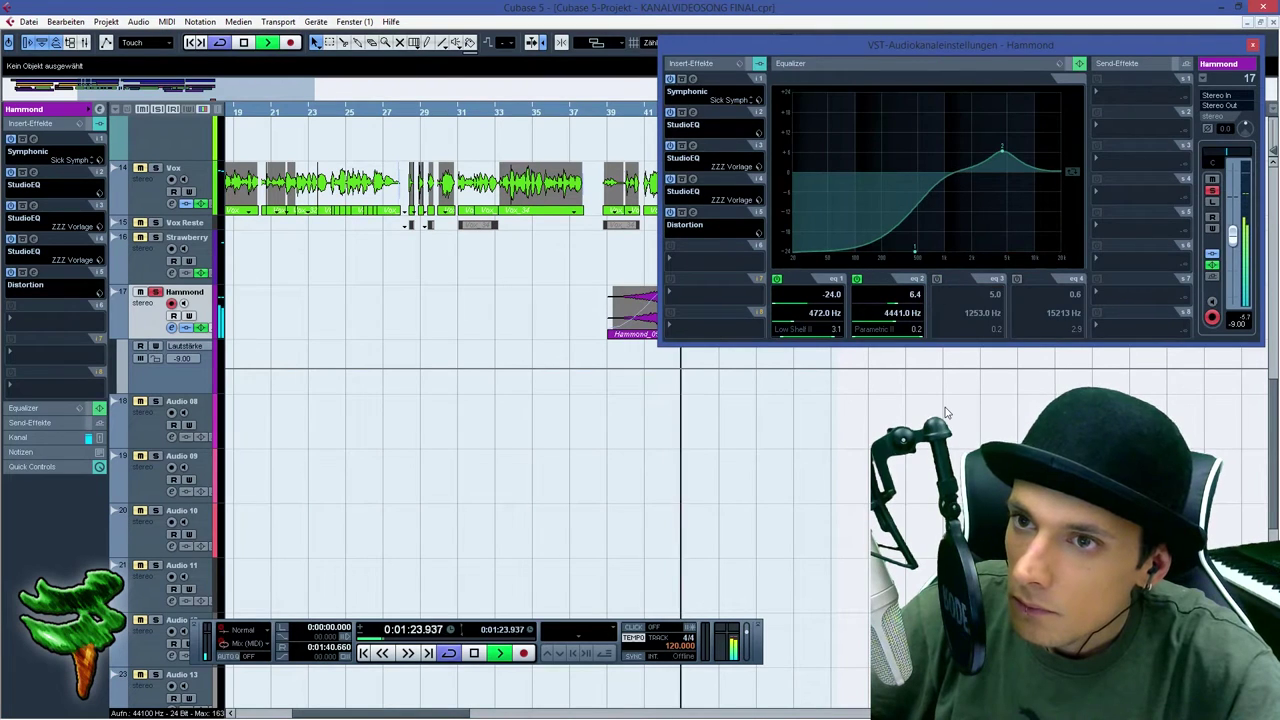
pyautogui.press('space')
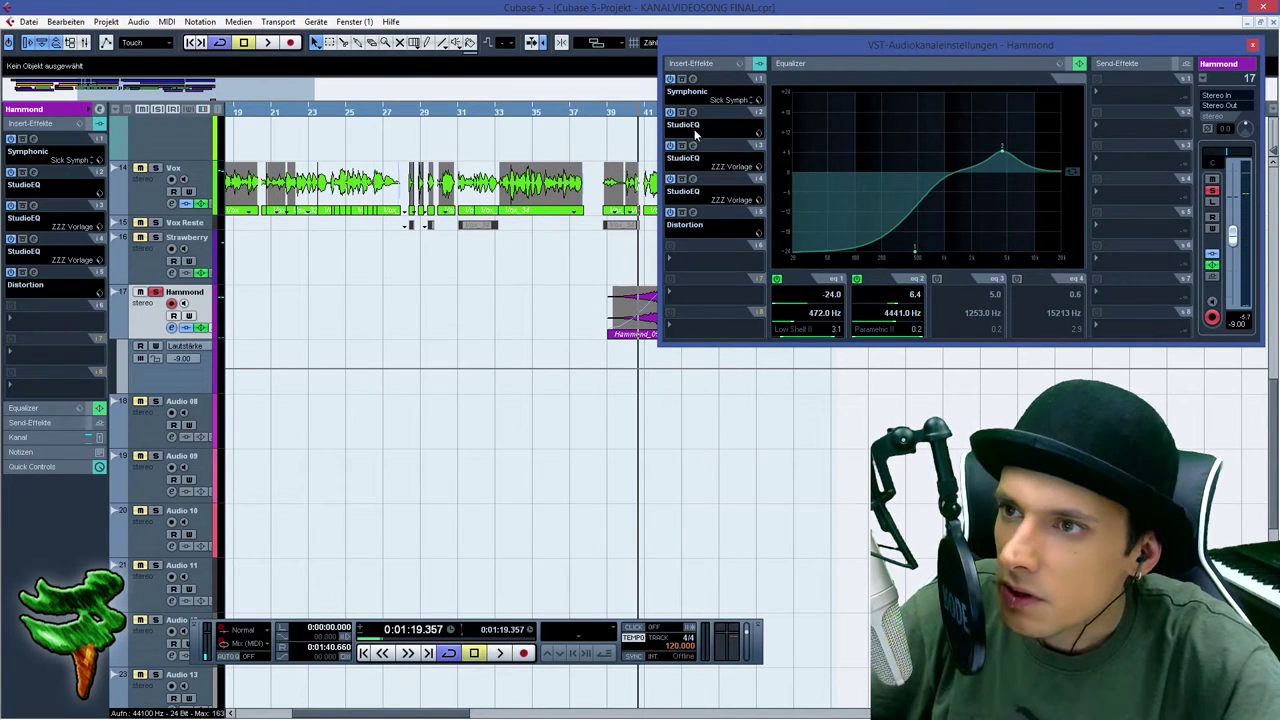
# Inspect the StudioEQ settings in the third and fourth insert slots of the Hammond channel
pyautogui.click(693, 146)
pyautogui.click(693, 146)
pyautogui.click(693, 179)
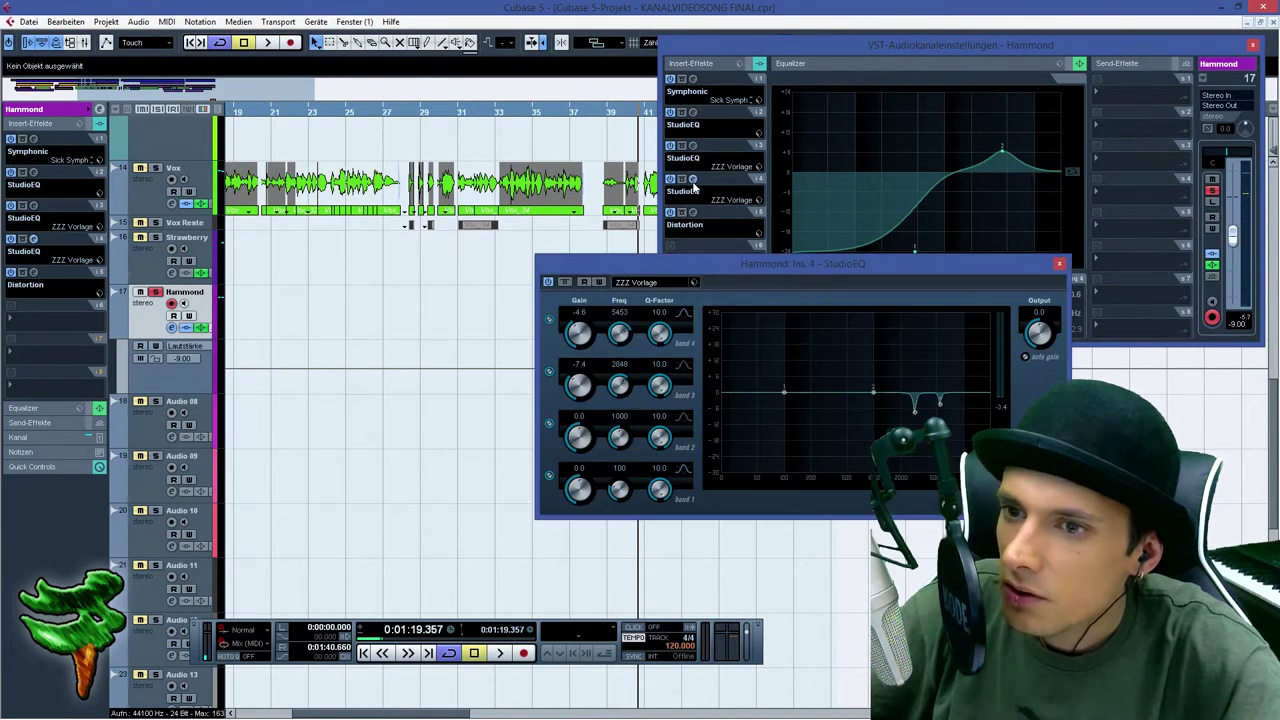
pyautogui.click(692, 183)
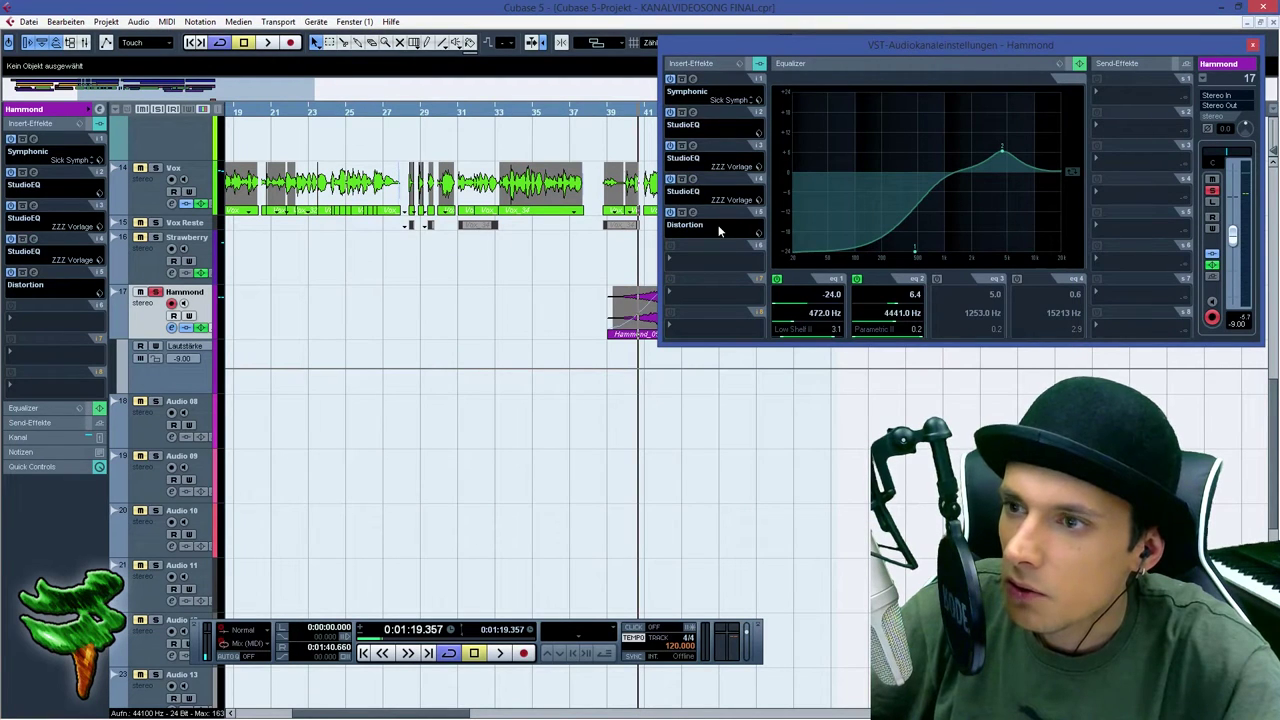
# Switch the Hammond channel's equalizer band 3 on with a gain of 2.5 and close the channel settings
pyautogui.click(936, 279)
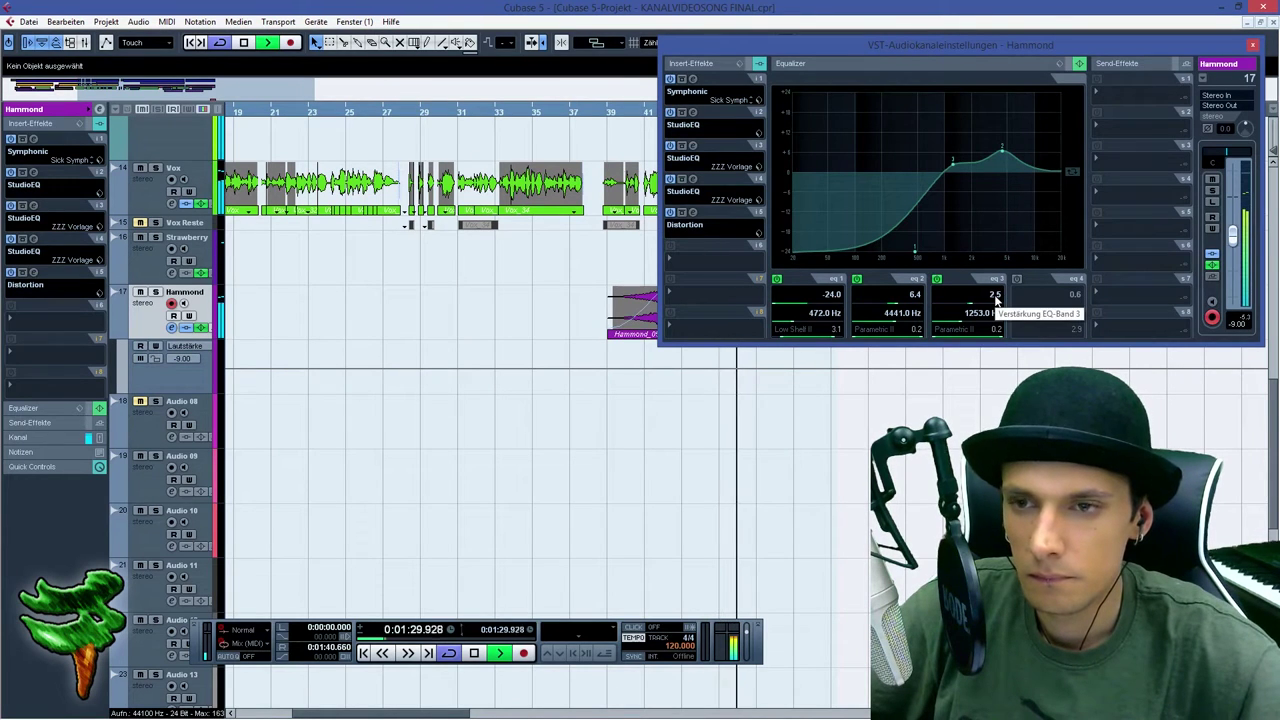
pyautogui.click(1250, 48)
# Listen to the distorted guitar section and set the GRP Bretter group volume to -4.00
pyautogui.scroll(4, 780, 314)
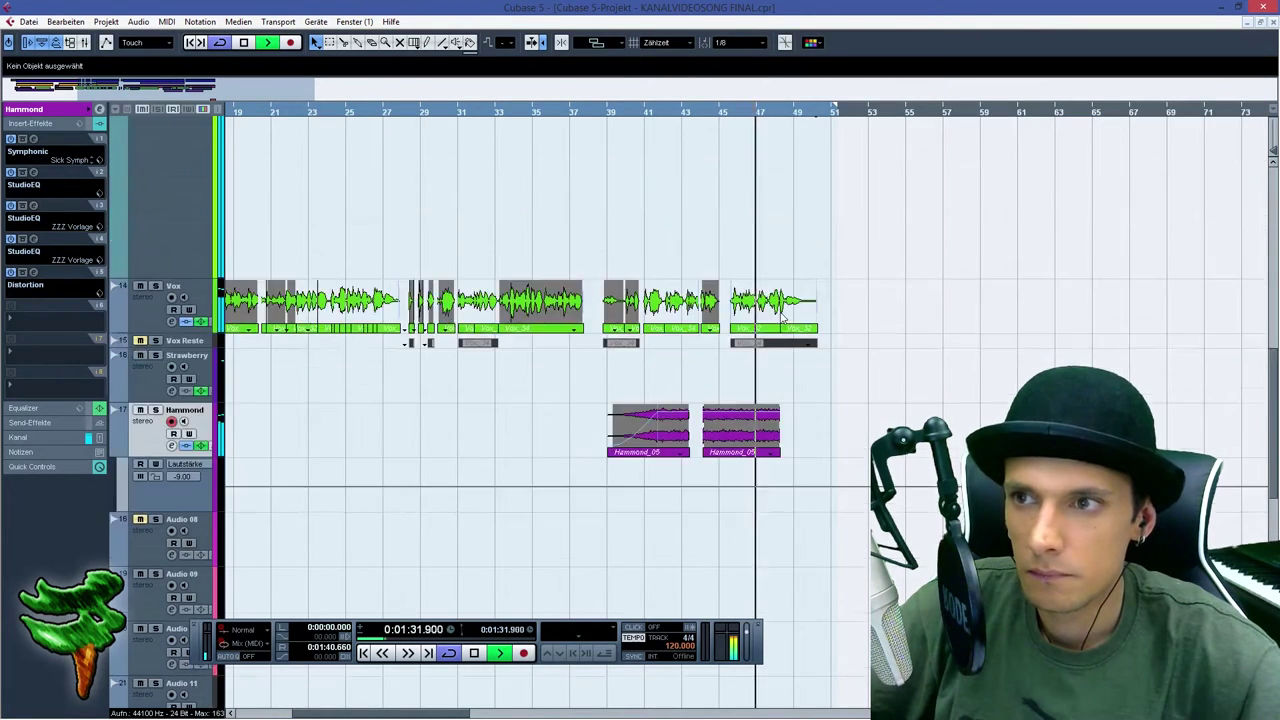
pyautogui.scroll(10, 780, 314)
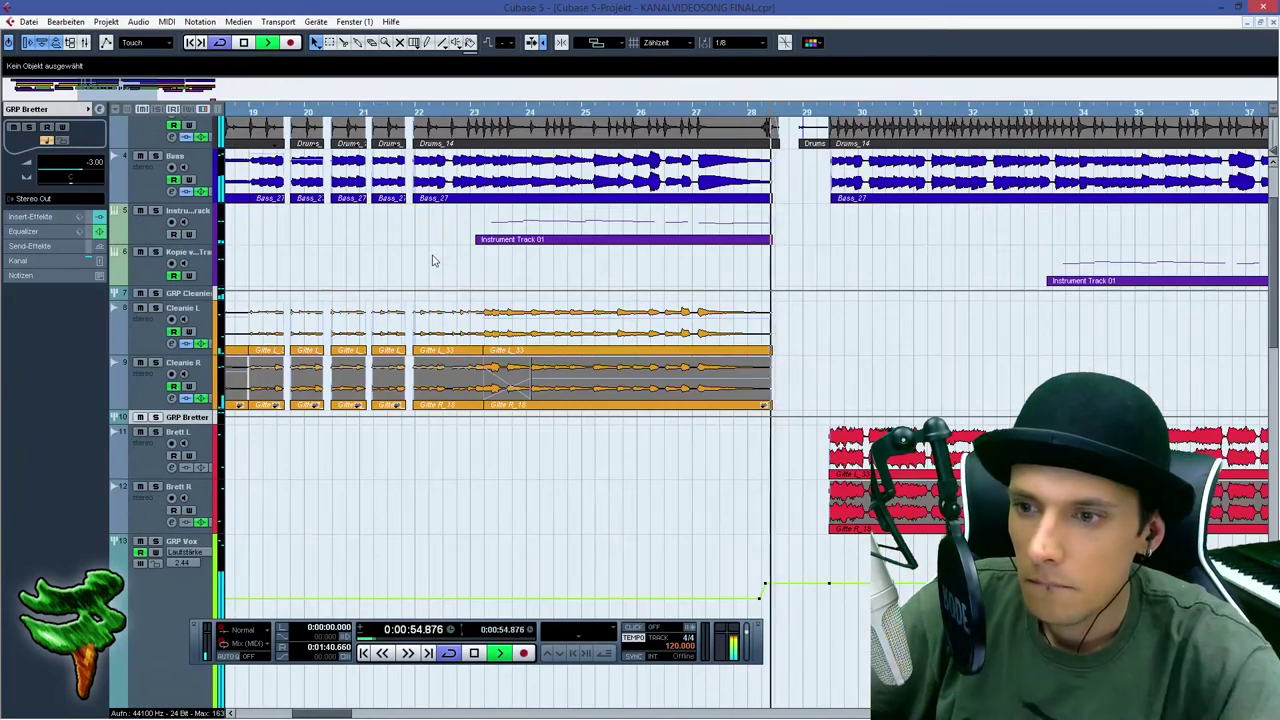
pyautogui.press('space')
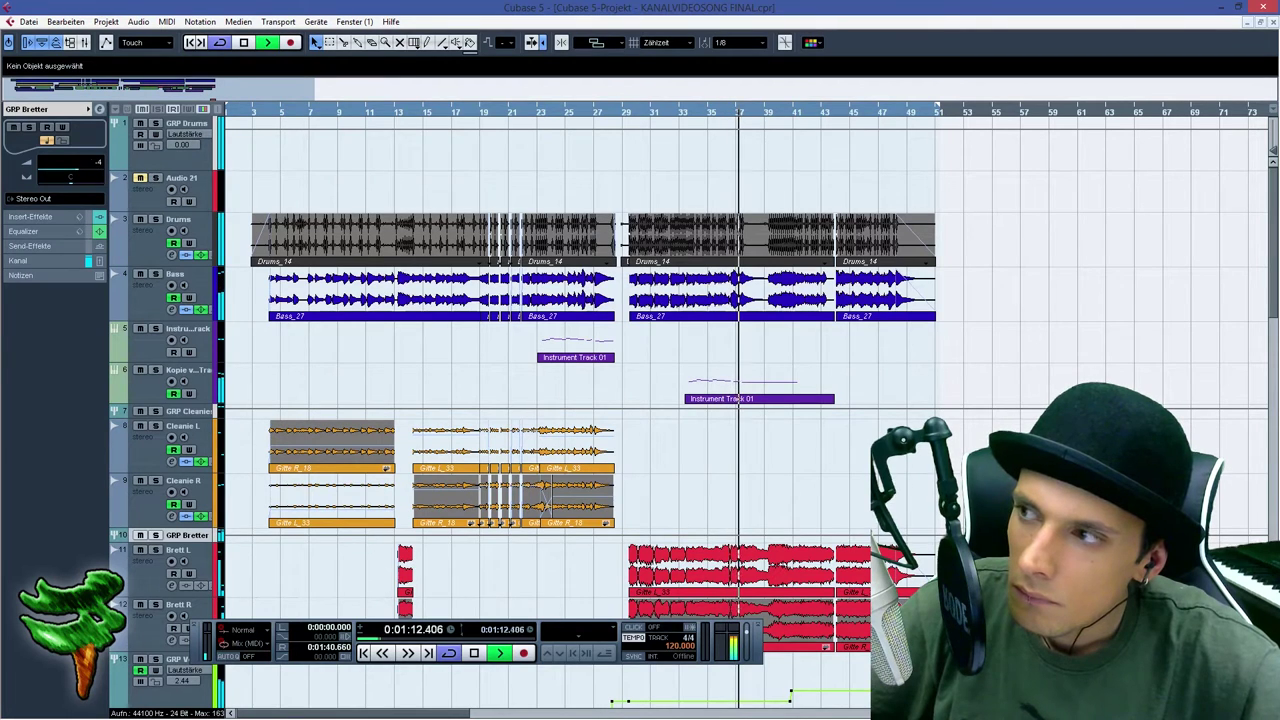
pyautogui.press('space')
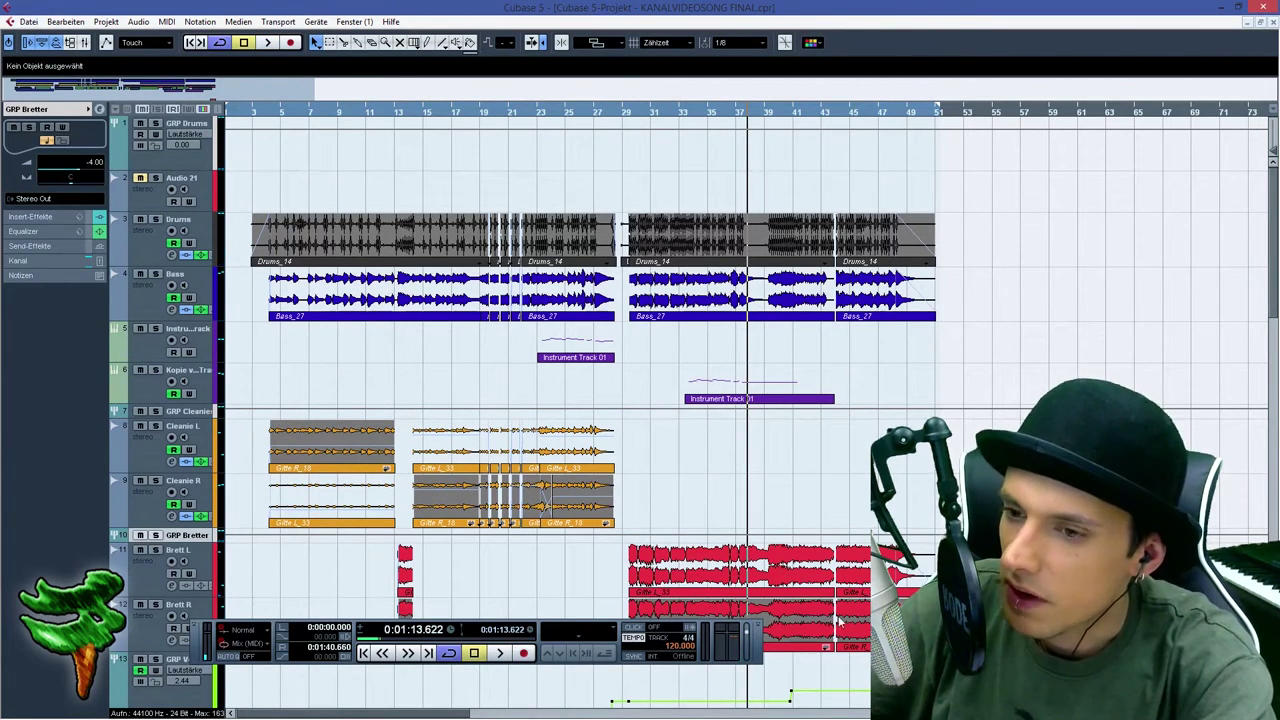
# Check the insert effects in the mixer, close the mixer and maximise the KANALVIDEOSONG FINAL project window
pyautogui.scroll(-10, 838, 615)
pyautogui.scroll(10, 700, 400)
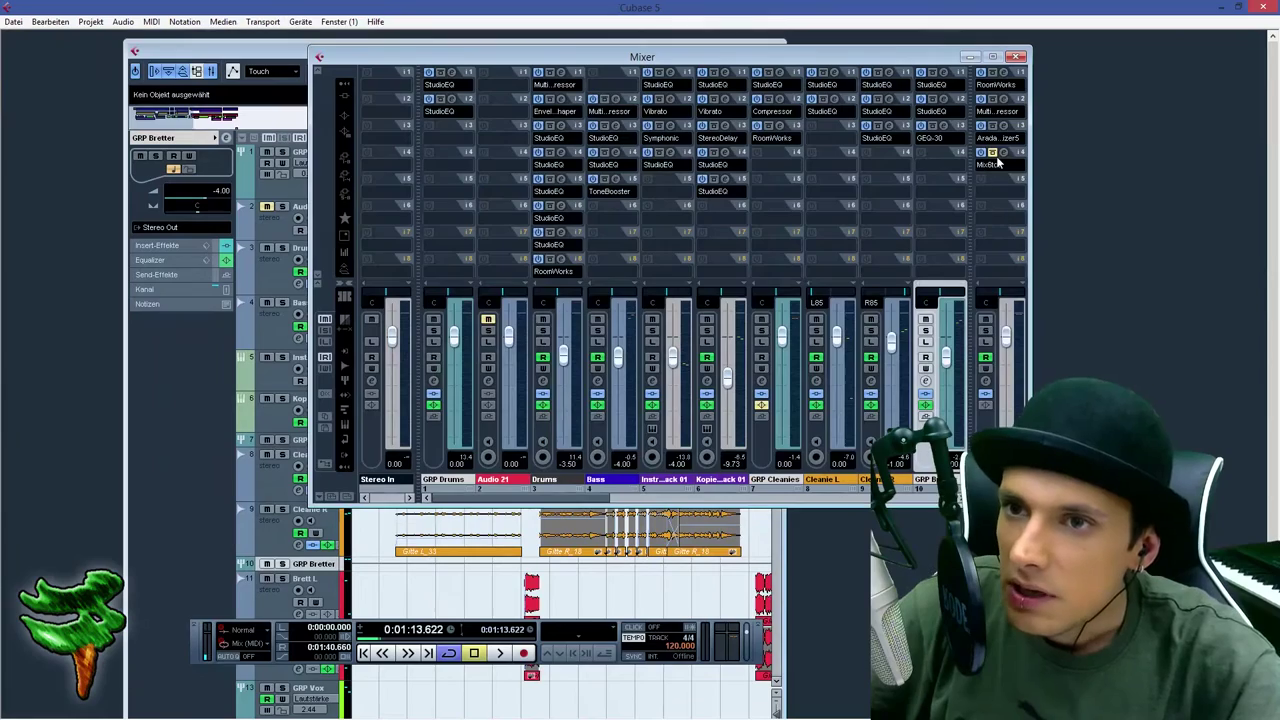
pyautogui.click(1019, 58)
pyautogui.moveTo(284, 48); pyautogui.dragTo(284, 6)
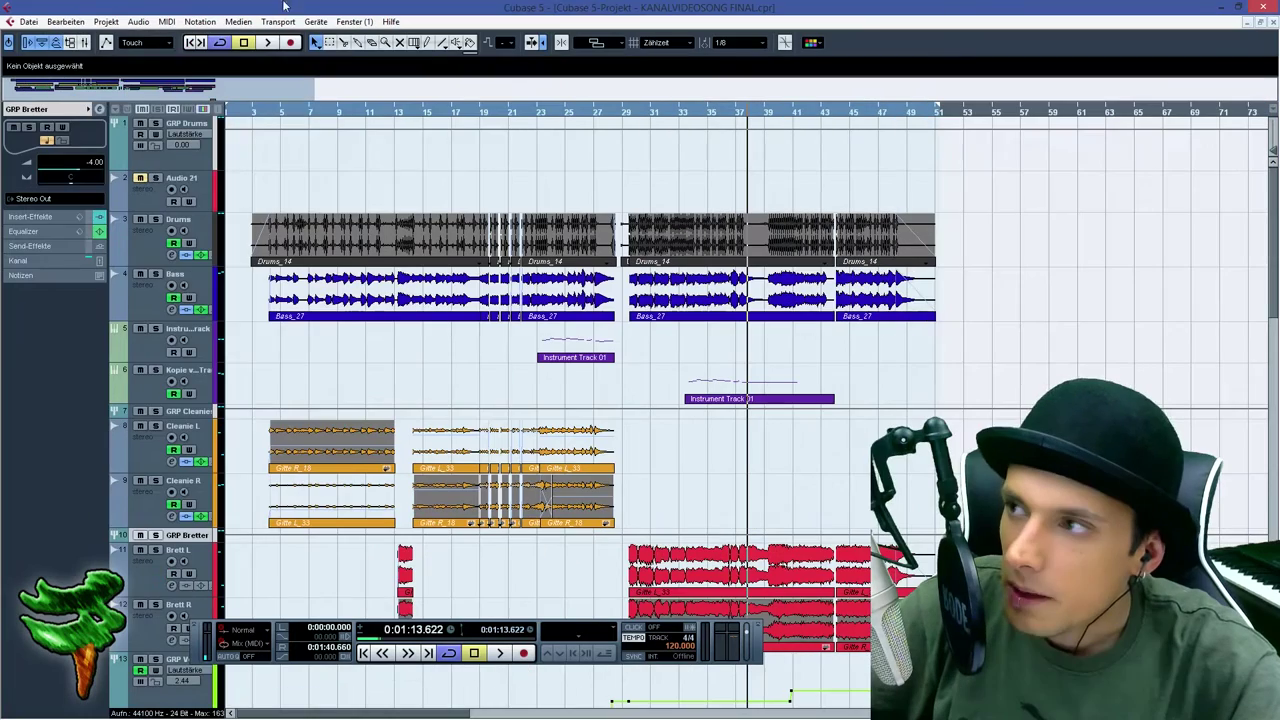
pyautogui.click(46, 22)
pyautogui.moveTo(106, 22)
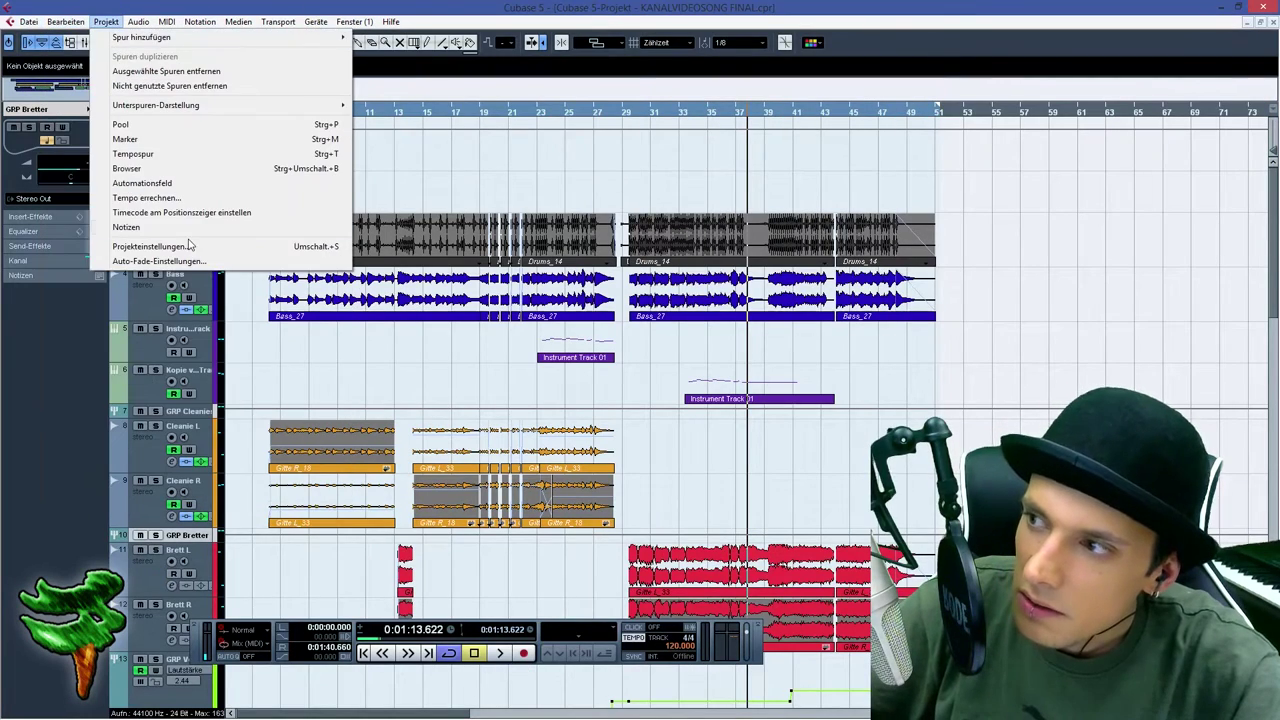
pyautogui.click(150, 247)
pyautogui.click(691, 499)
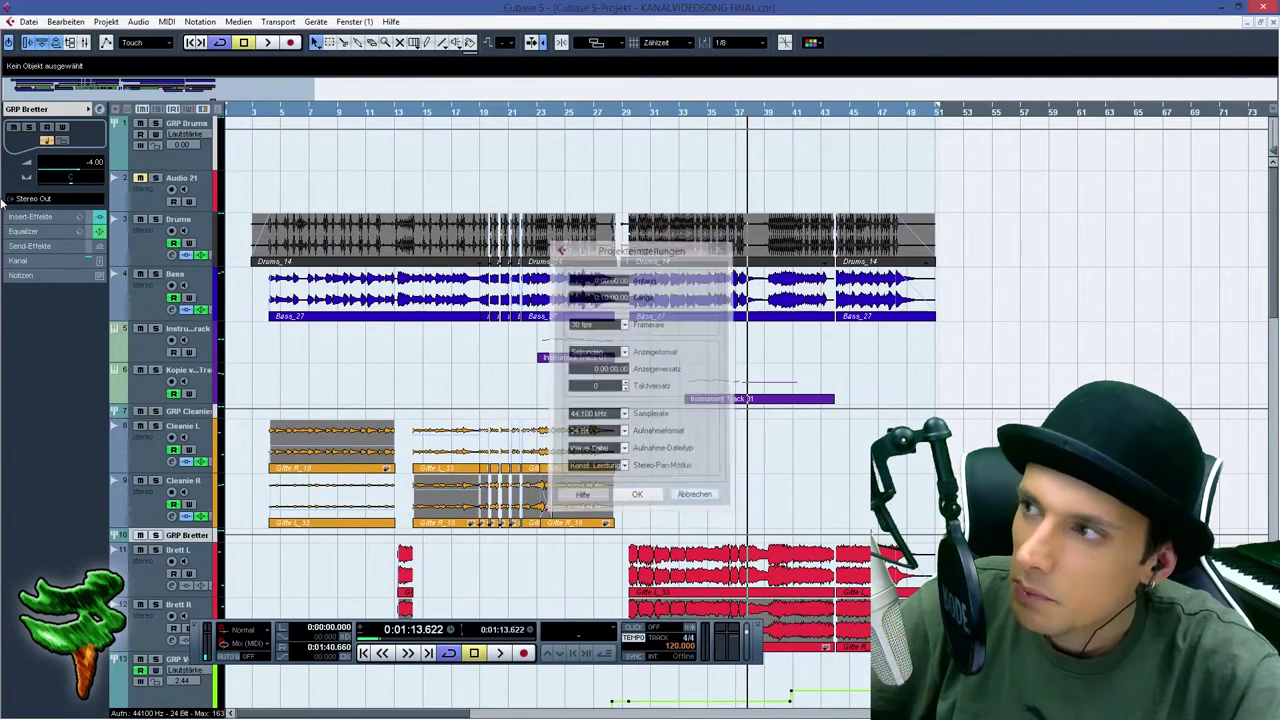
# Export the Stereo Out mixdown as an MPEG 1 Layer 3 file at 320 kBit and 44.100 kHz, choosing its destination folder
pyautogui.click(27, 23)
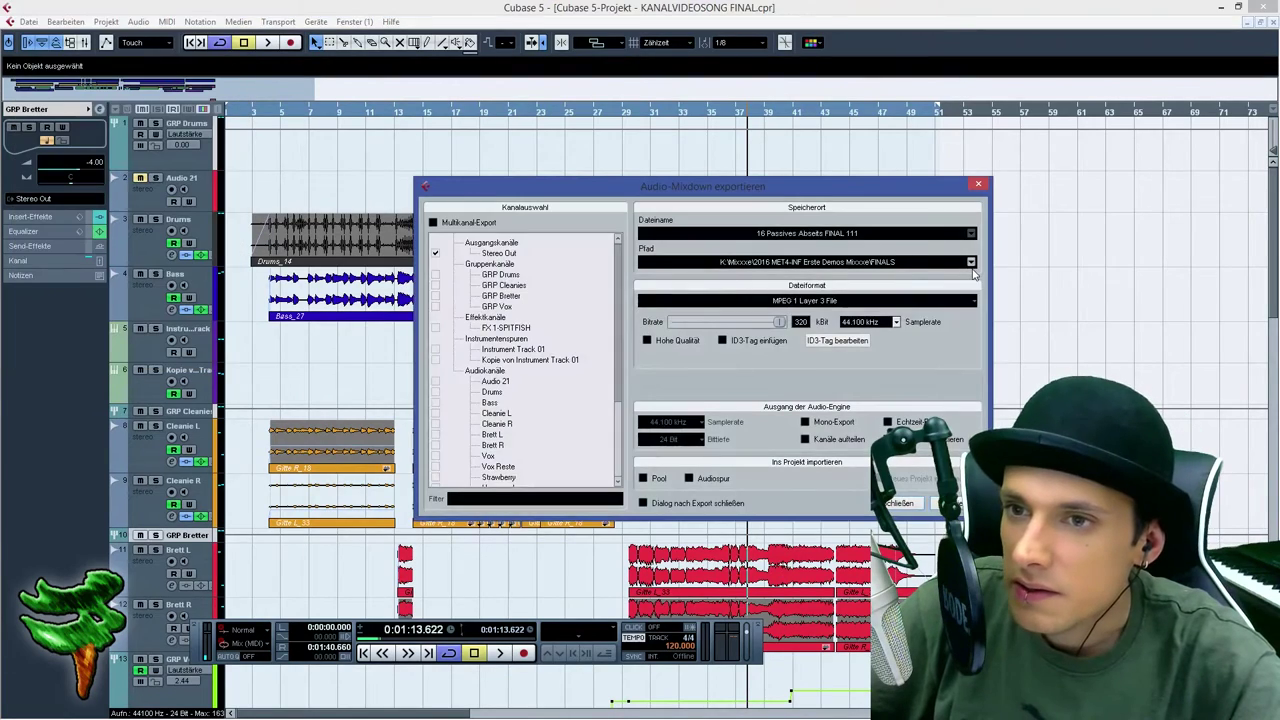
pyautogui.click(971, 262)
pyautogui.click(1010, 100)
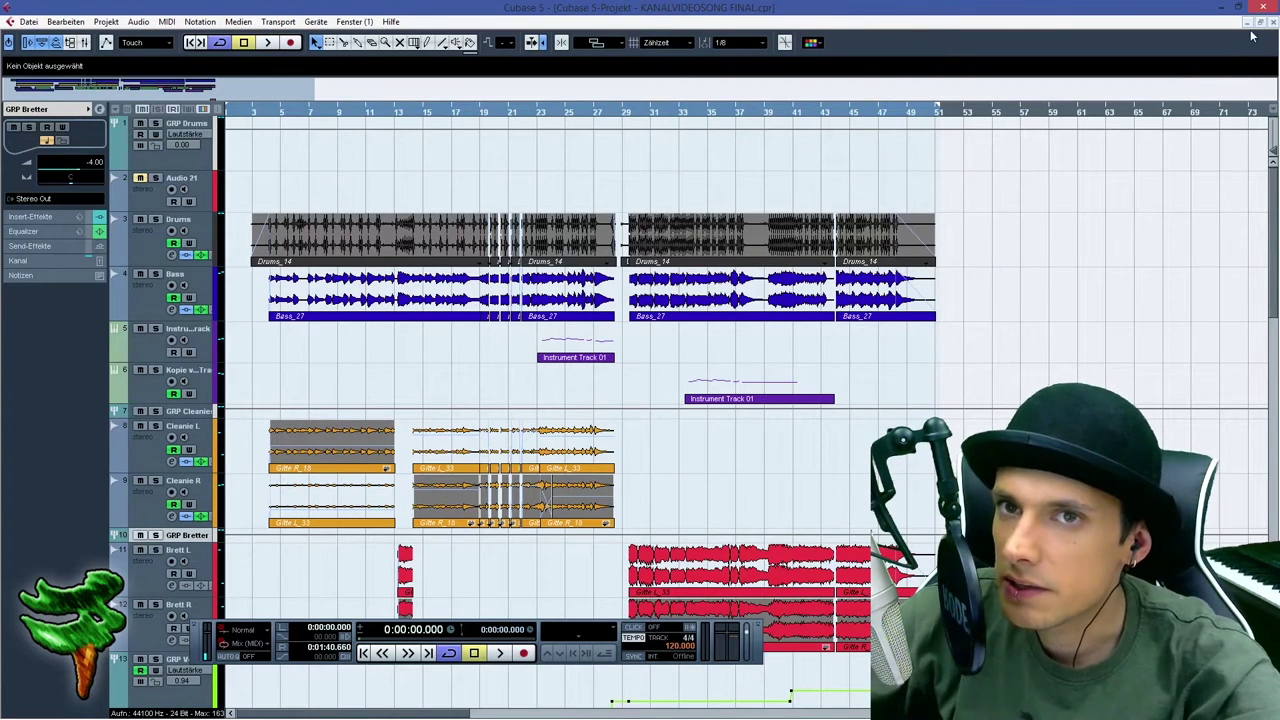
# Close the KANALVIDEOSONG FINAL project and start a new project from the template list
pyautogui.click(1272, 22)
pyautogui.click(13, 21)
pyautogui.click(45, 34)
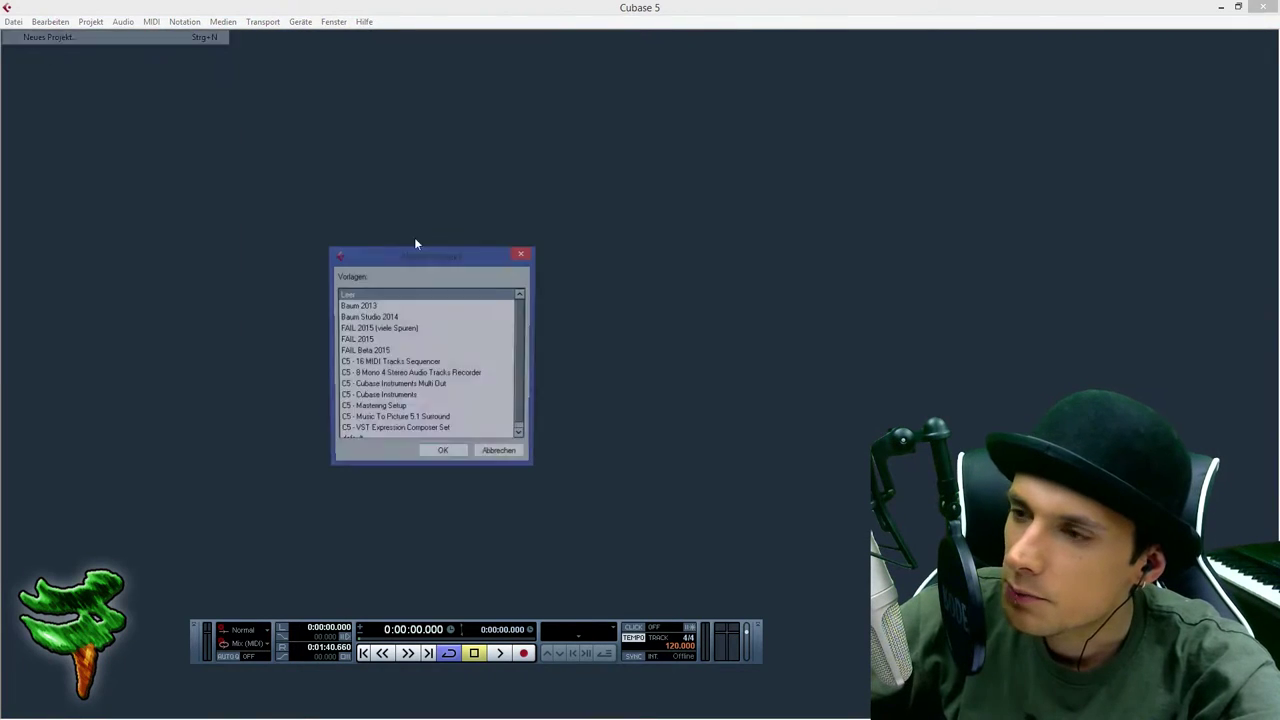
# Trim the start of the 01 Kanalvideosong FINAL 04 event to about 3.2.2.32 and audition the transition
pyautogui.moveTo(250, 112); pyautogui.dragTo(250, 78)
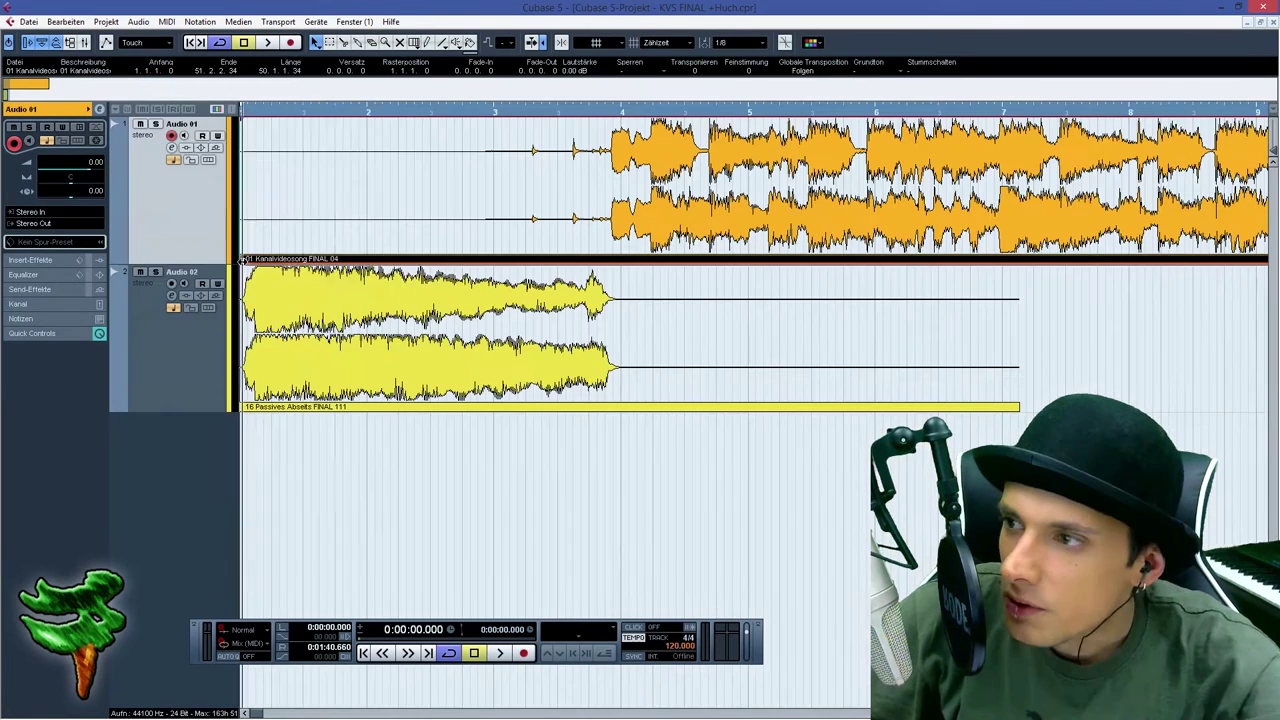
pyautogui.moveTo(486, 241); pyautogui.dragTo(525, 259)
pyautogui.press('space')
pyautogui.press('space')
pyautogui.doubleClick(500, 112)
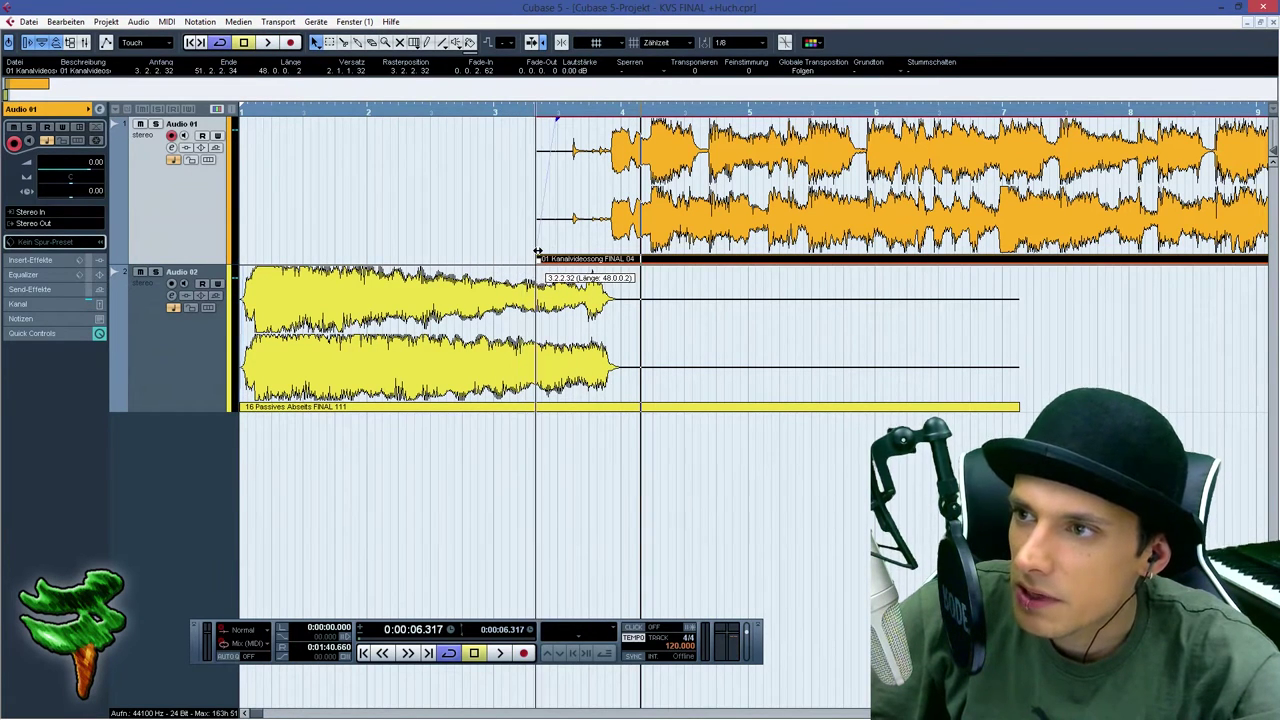
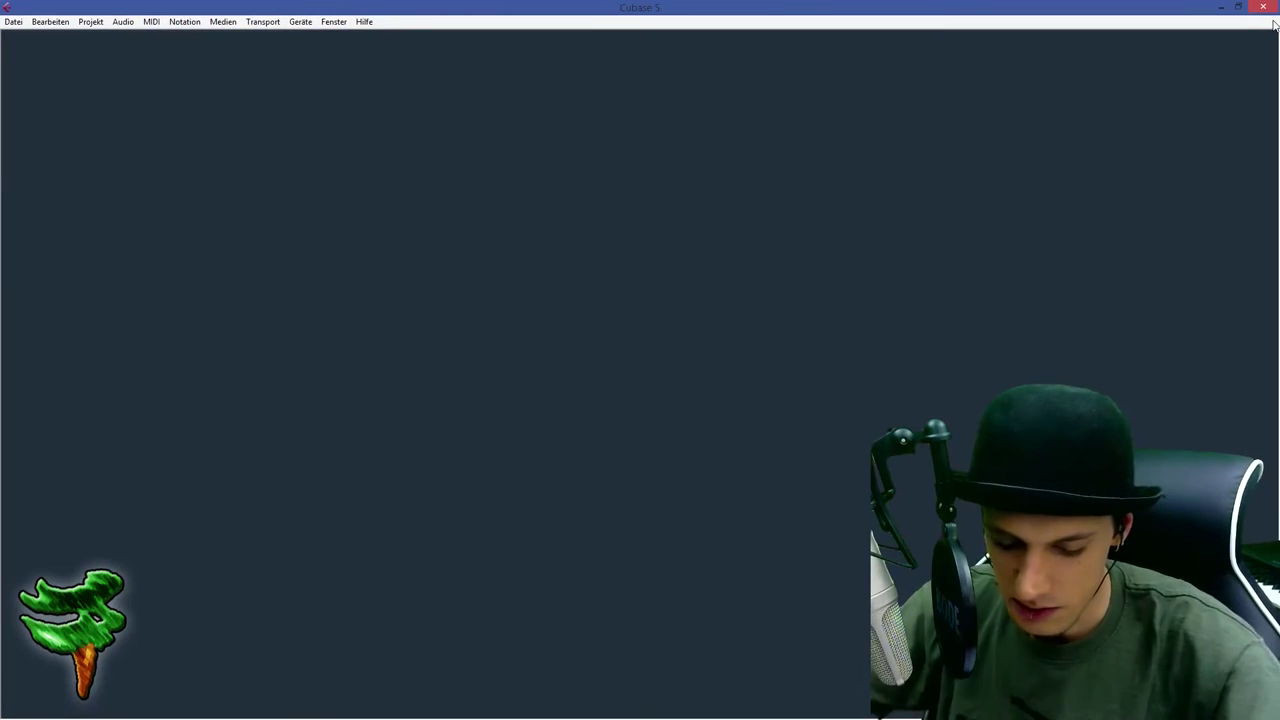
# Open the Detmold FINAL.cpr project
pyautogui.click(13, 21)
pyautogui.click(41, 70)
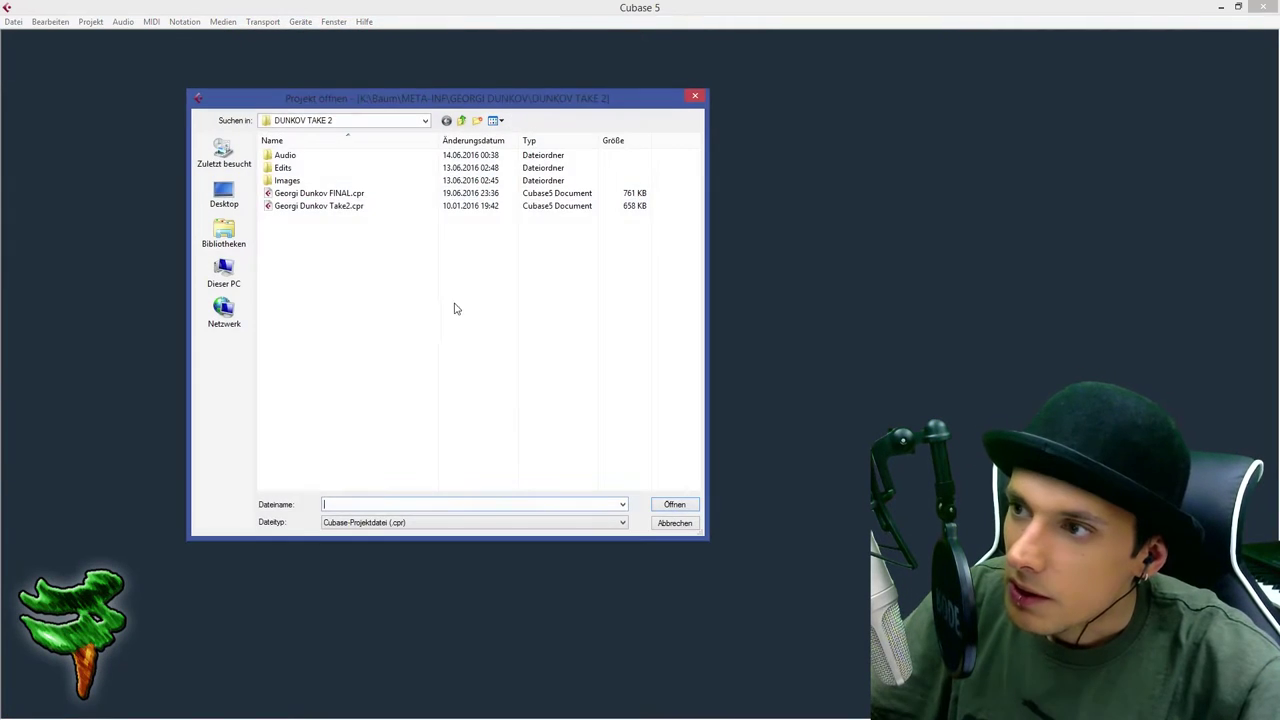
pyautogui.press('BackSpace')
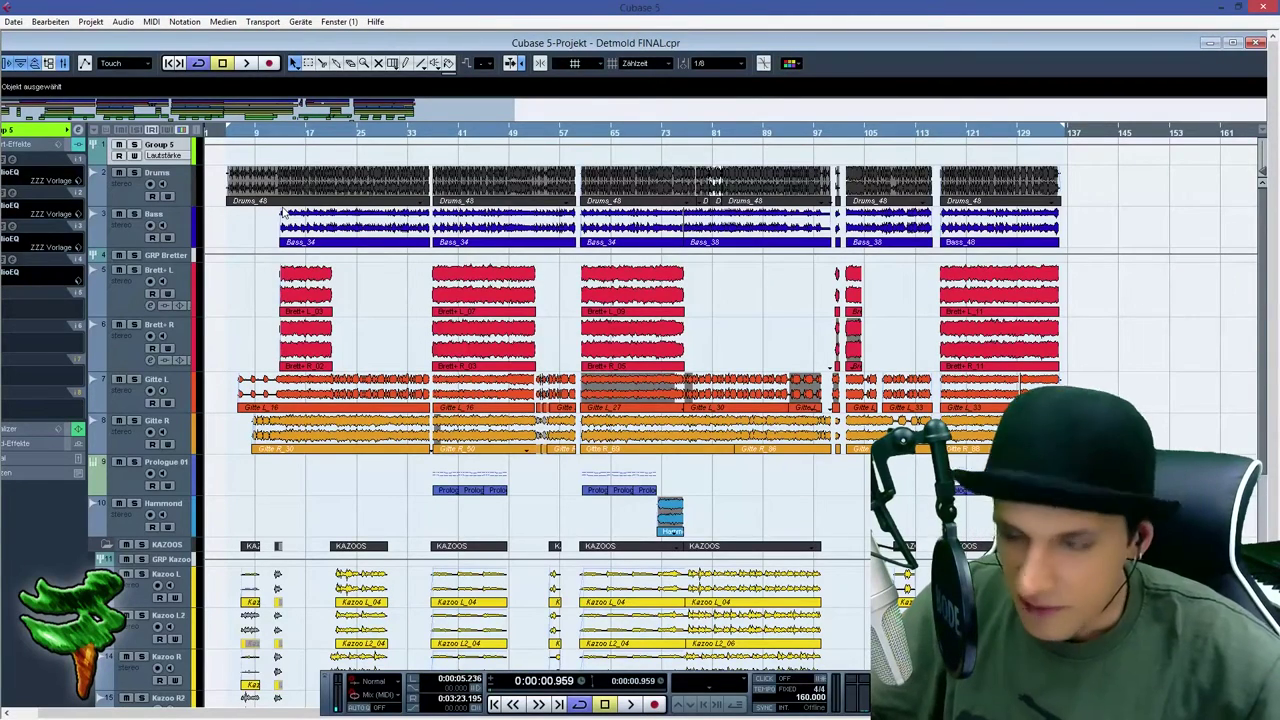
# Play the section from about bar 60 and check the Prologue 01 track's volume and delay settings
pyautogui.click(585, 137)
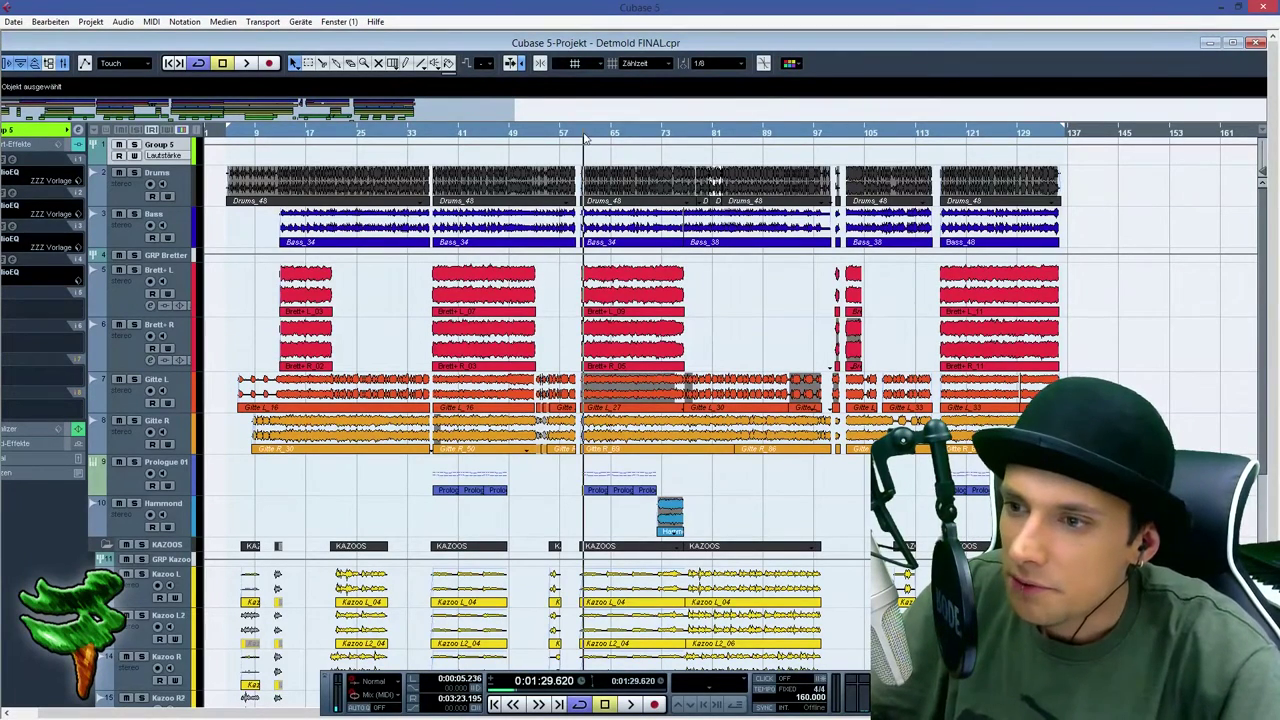
pyautogui.click(582, 138)
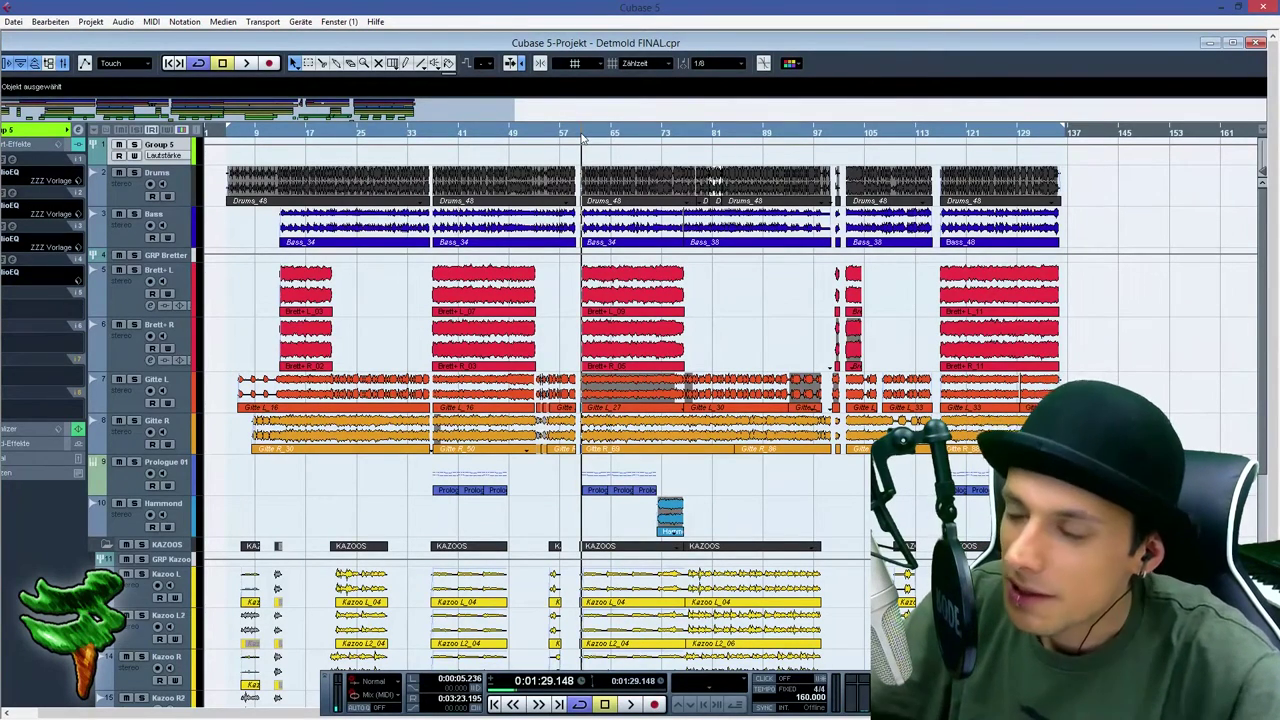
pyautogui.press('space')
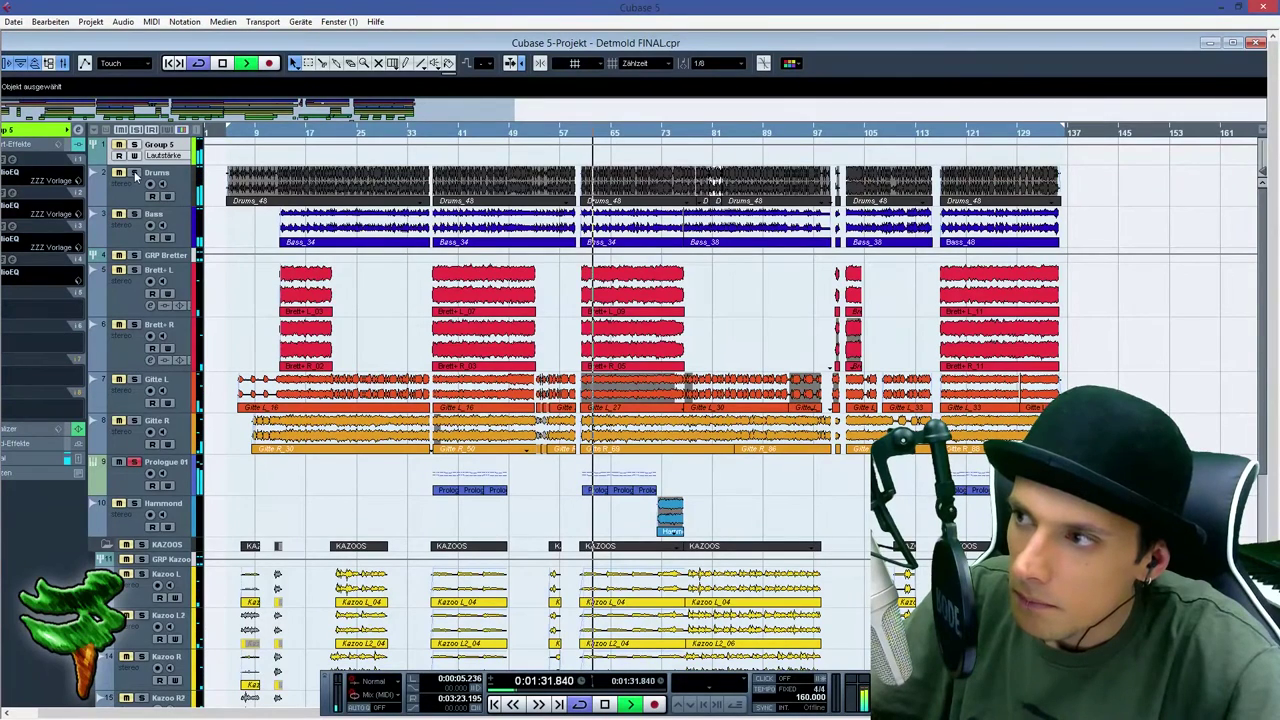
pyautogui.click(122, 492)
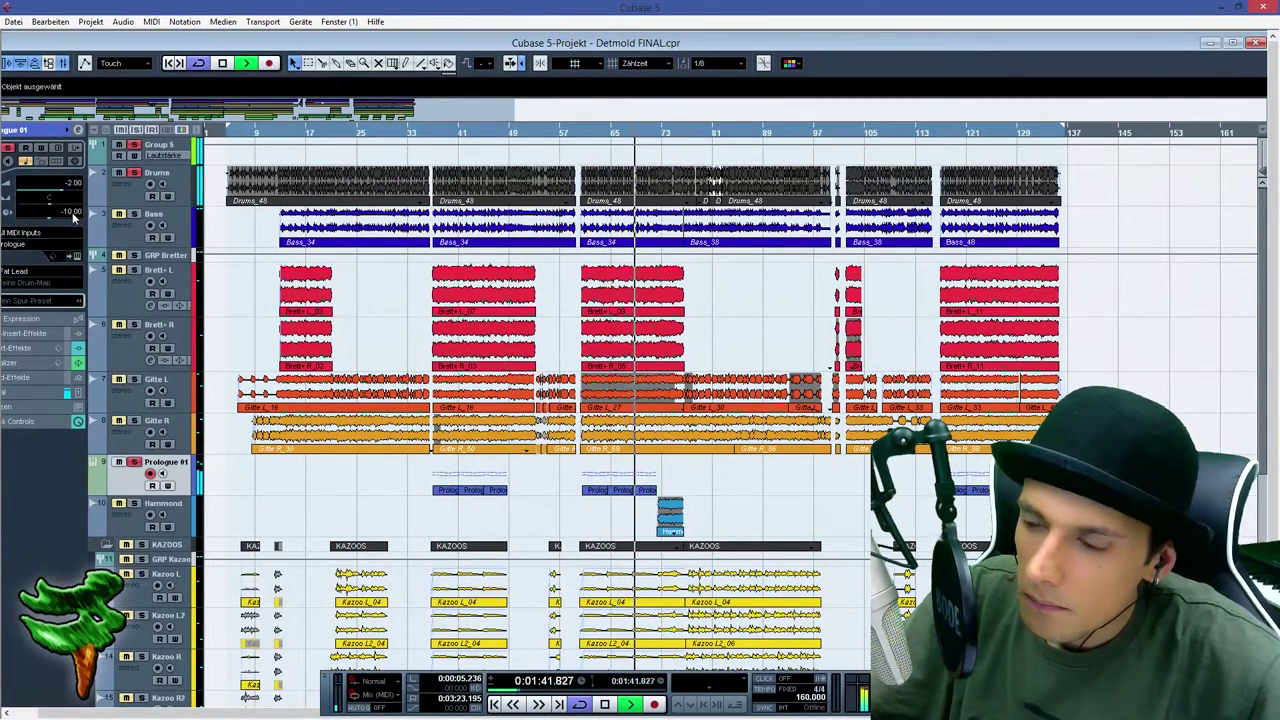
pyautogui.keyDown('ctrl'); pyautogui.click(73, 216); pyautogui.keyUp('ctrl')
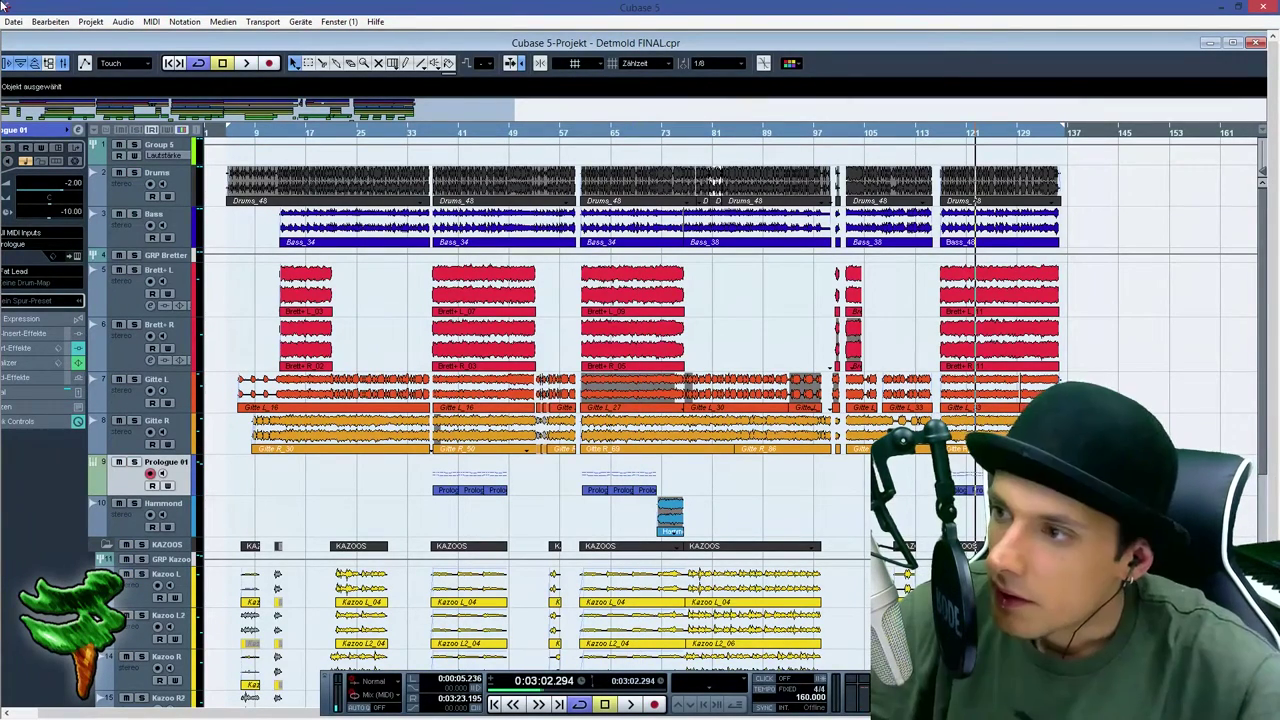
# Play the song's intro and compare the Drums track with its RoomWorks reverb insert bypassed
pyautogui.click(118, 198)
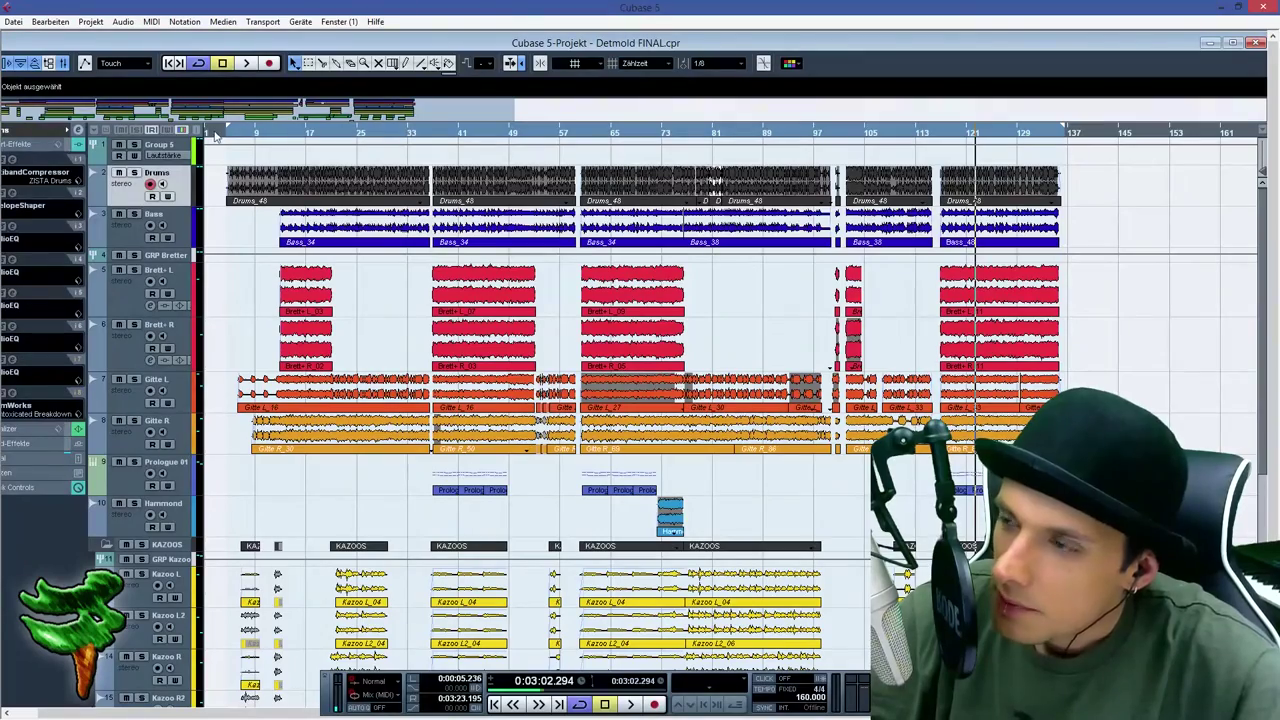
pyautogui.moveTo(224, 135); pyautogui.dragTo(230, 178)
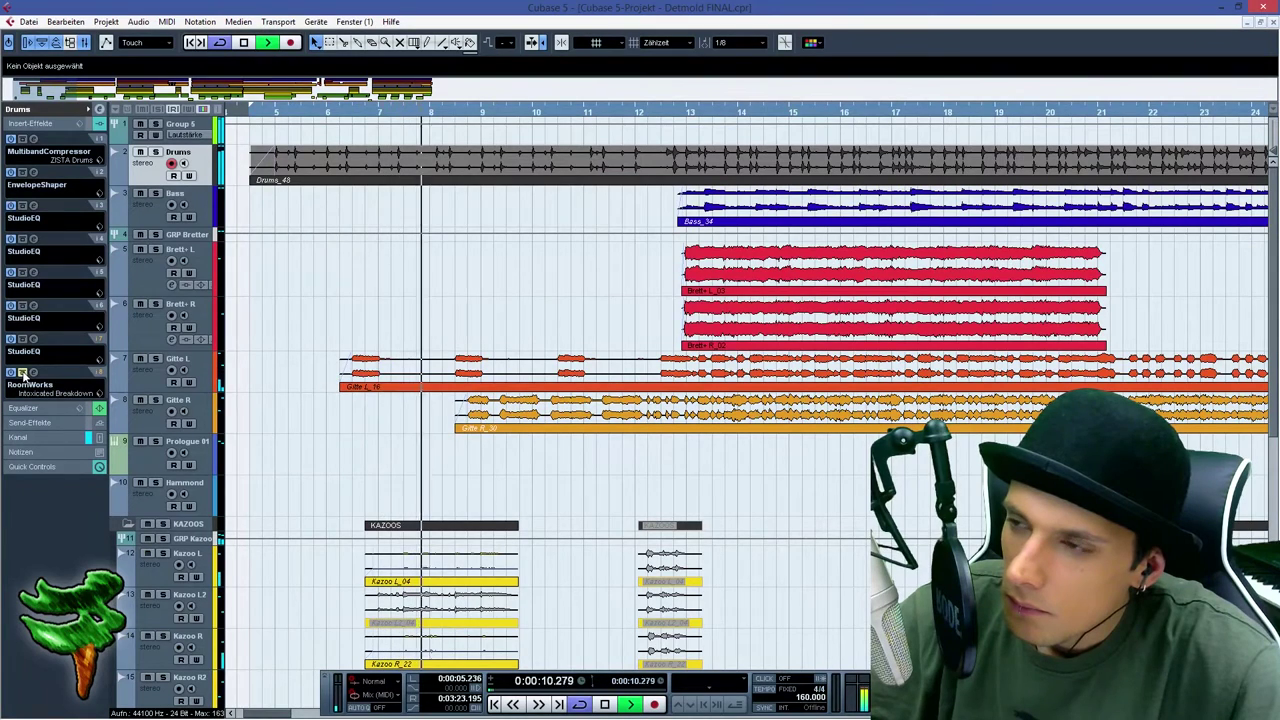
pyautogui.press('space')
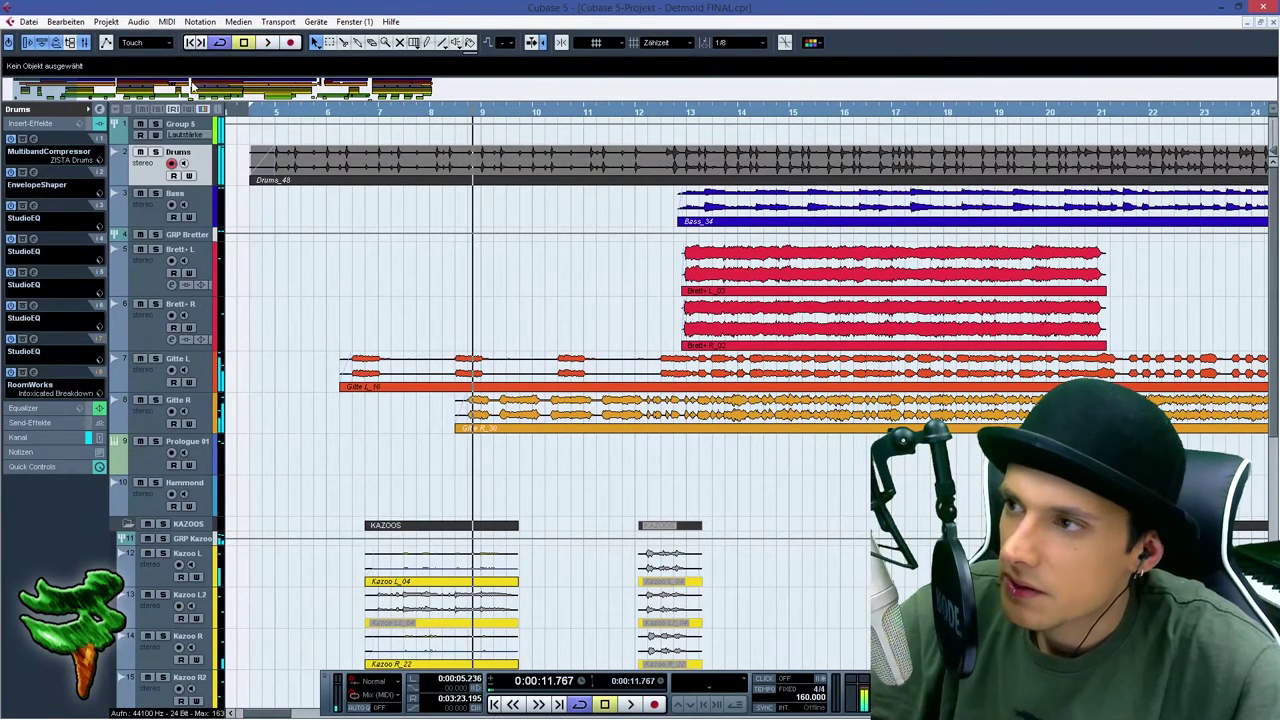
# Automate the bypass of the Drums track's RoomWorks for the intro, ending at about 12.3.4.91, and audition the change
pyautogui.click(235, 115)
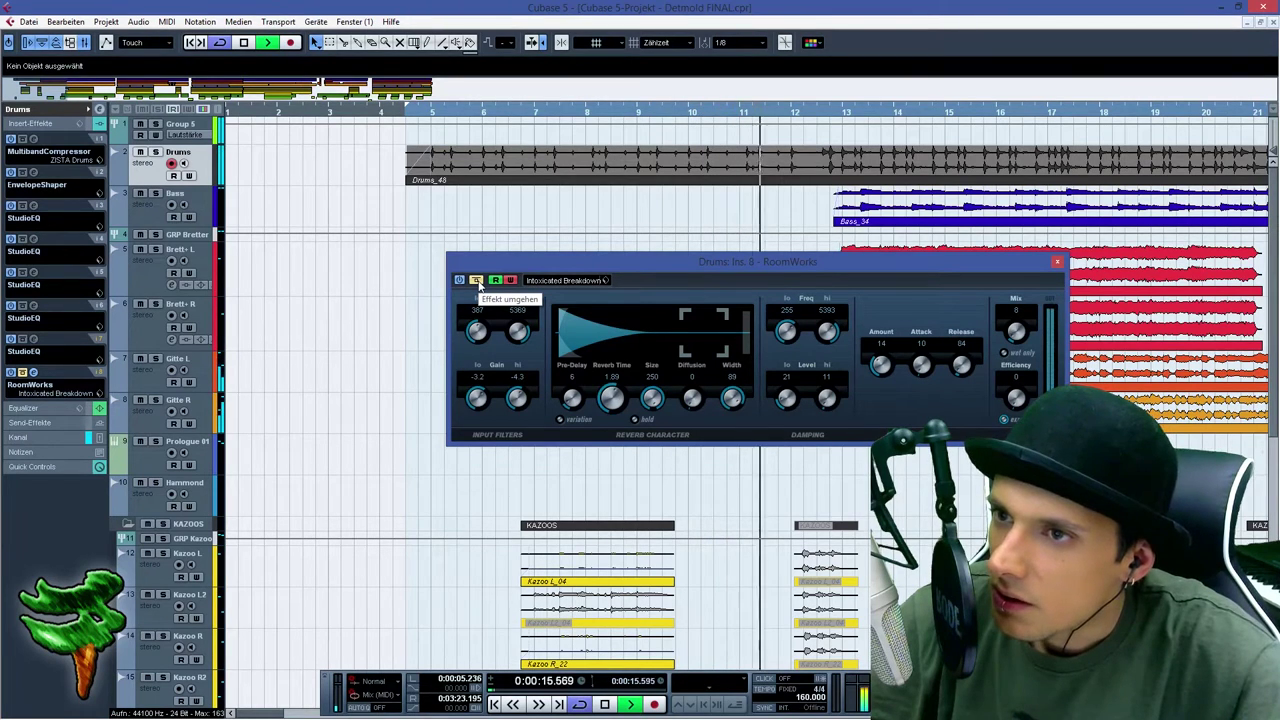
pyautogui.click(476, 281)
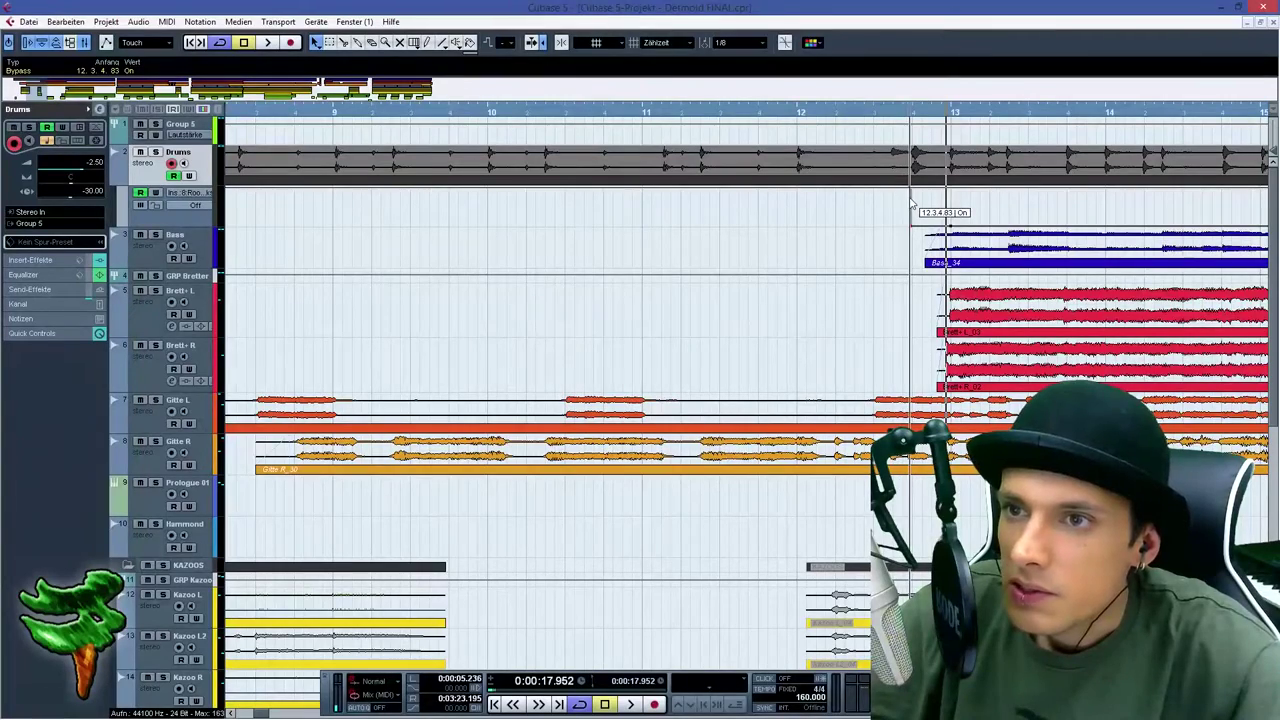
pyautogui.moveTo(911, 203); pyautogui.dragTo(911, 203)
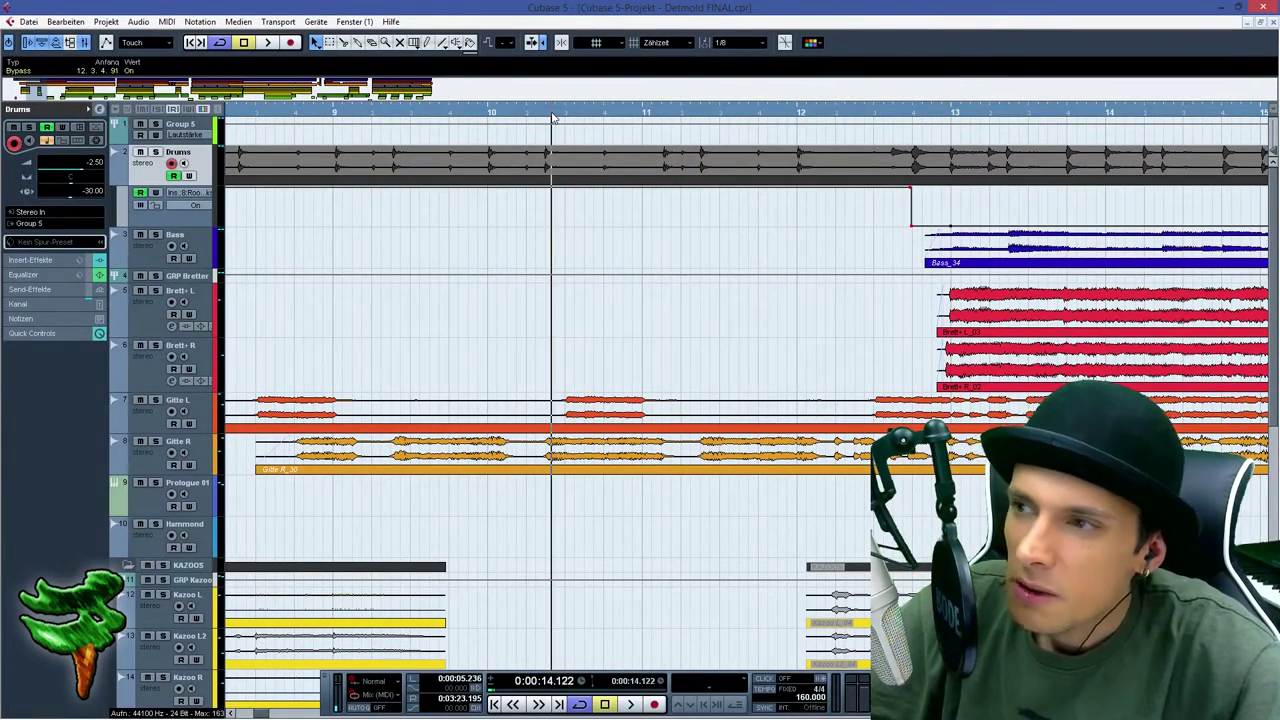
pyautogui.moveTo(552, 118); pyautogui.dragTo(574, 163)
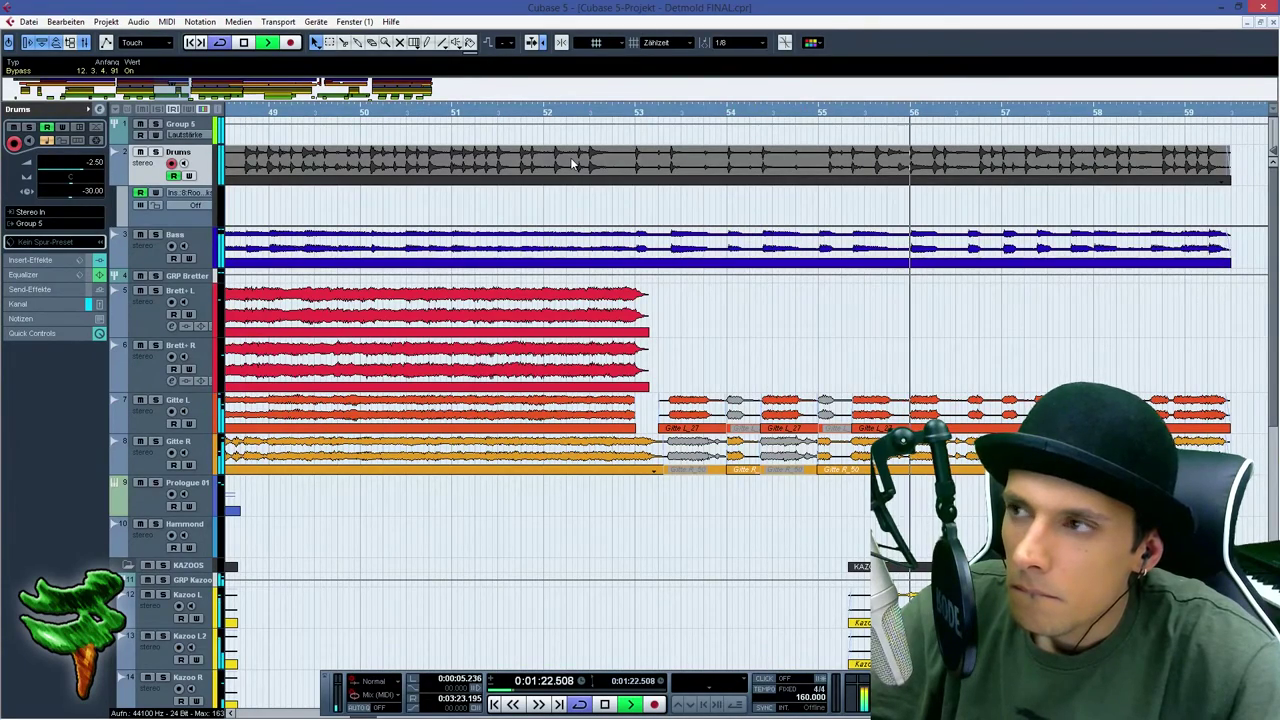
# Write RoomWorks bypass automation on the Drums track for the break from 98.2.4.117 to just before bar 100
pyautogui.moveTo(148, 86); pyautogui.dragTo(428, 90)
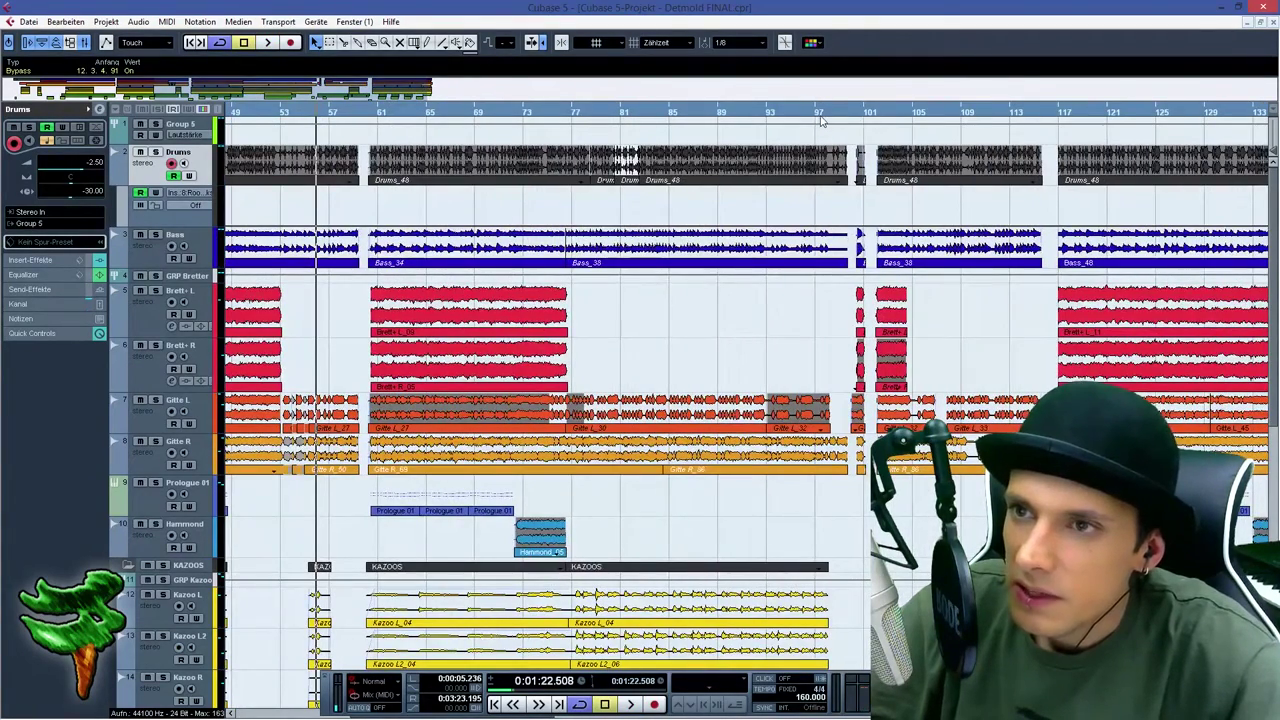
pyautogui.moveTo(818, 115); pyautogui.dragTo(797, 148)
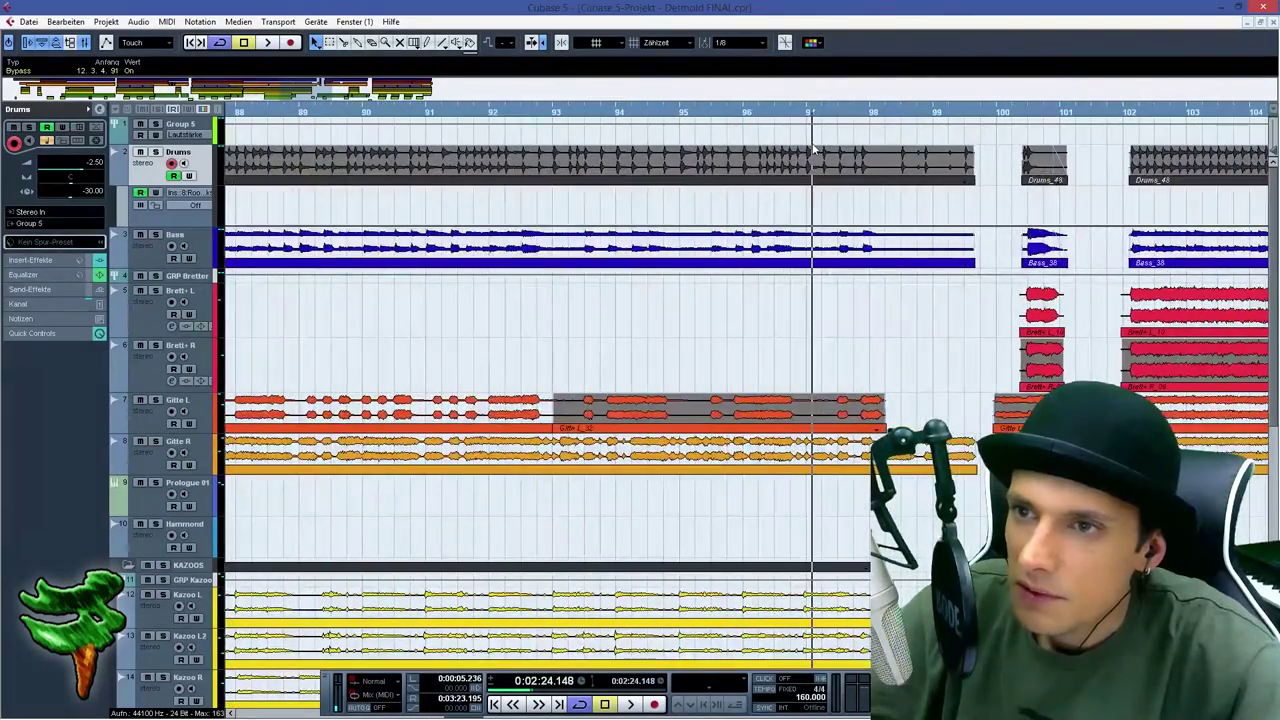
pyautogui.press('space')
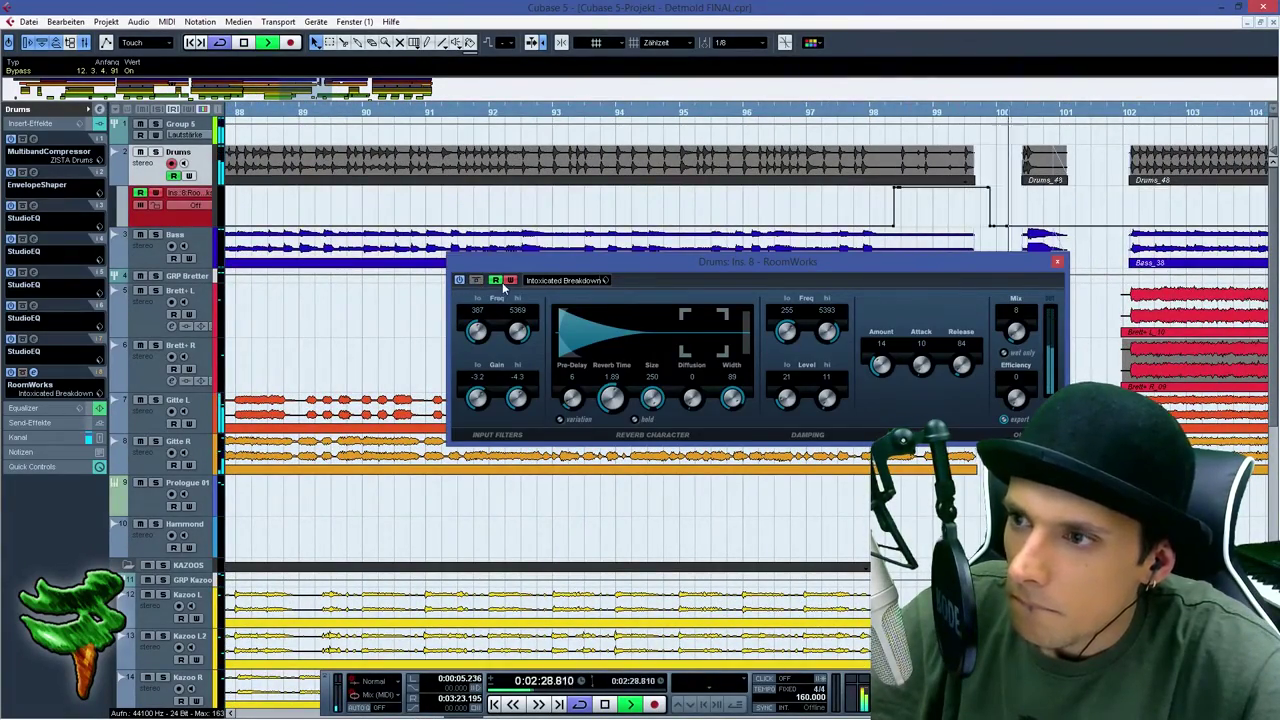
pyautogui.click(511, 281)
pyautogui.click(1059, 262)
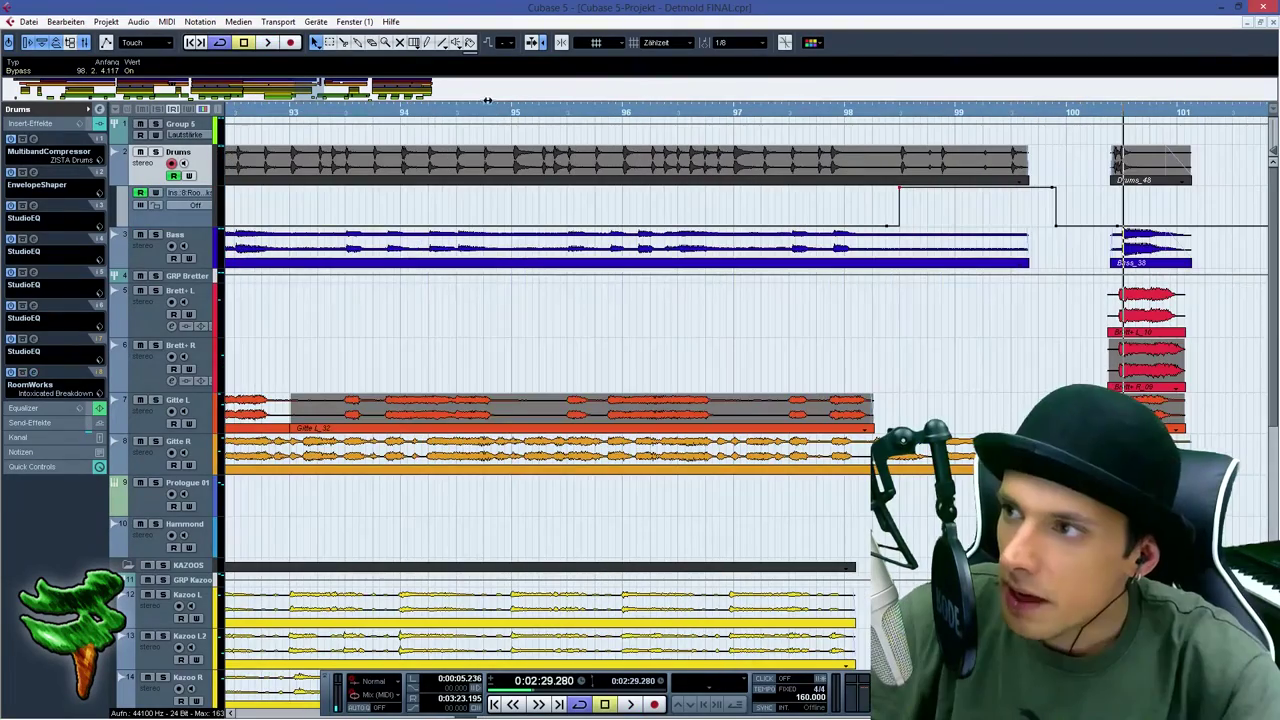
# Play the distorted guitar section from about bar 60 and listen to the drums in the mix
pyautogui.moveTo(287, 96); pyautogui.dragTo(166, 96)
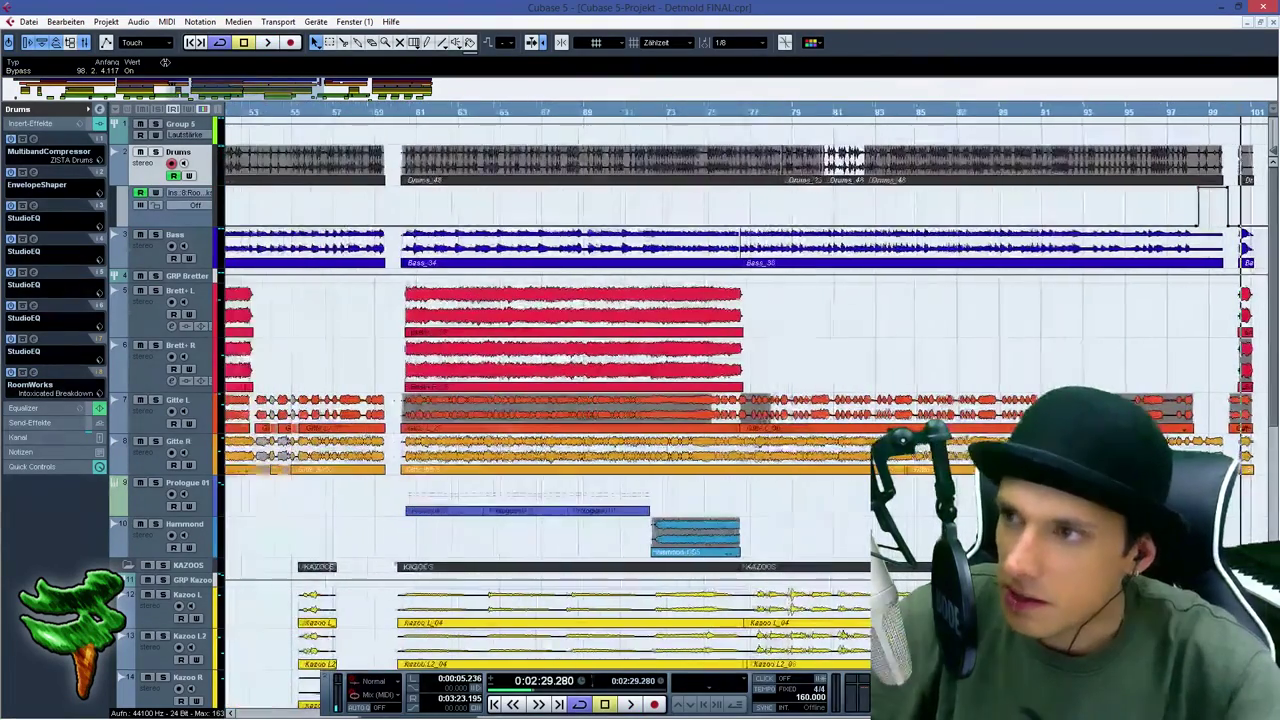
pyautogui.click(408, 114)
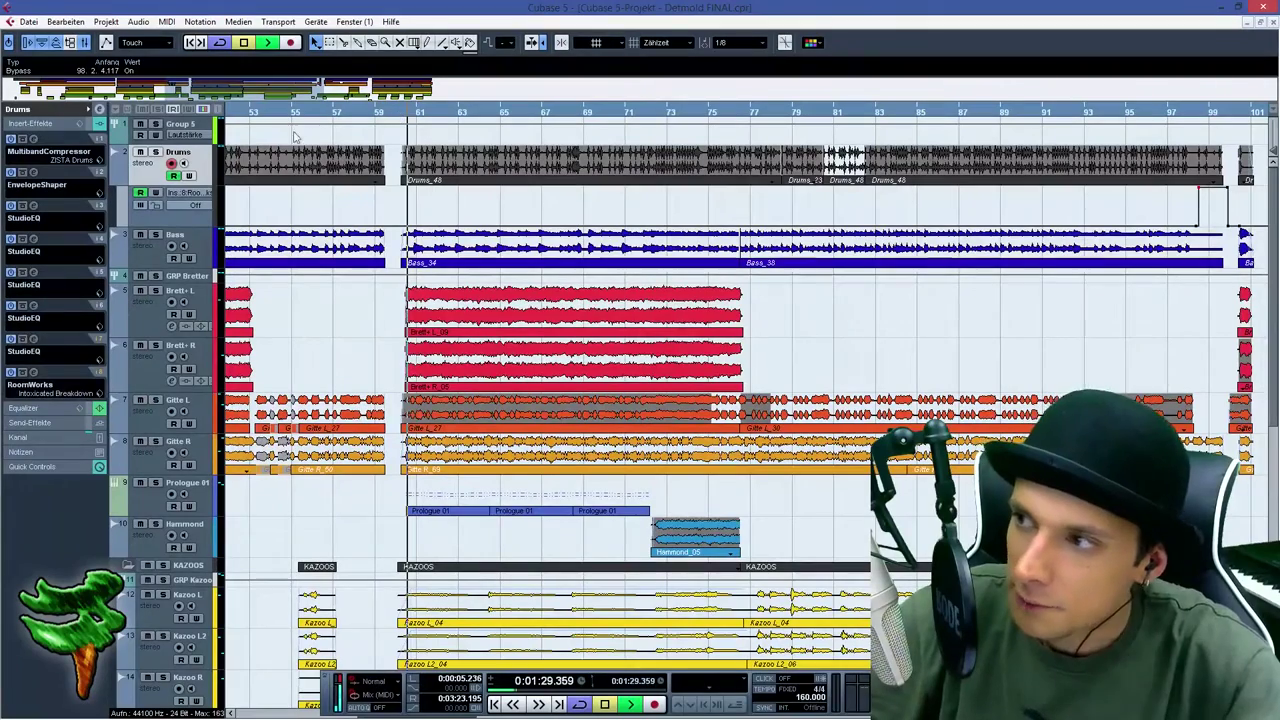
pyautogui.press('space')
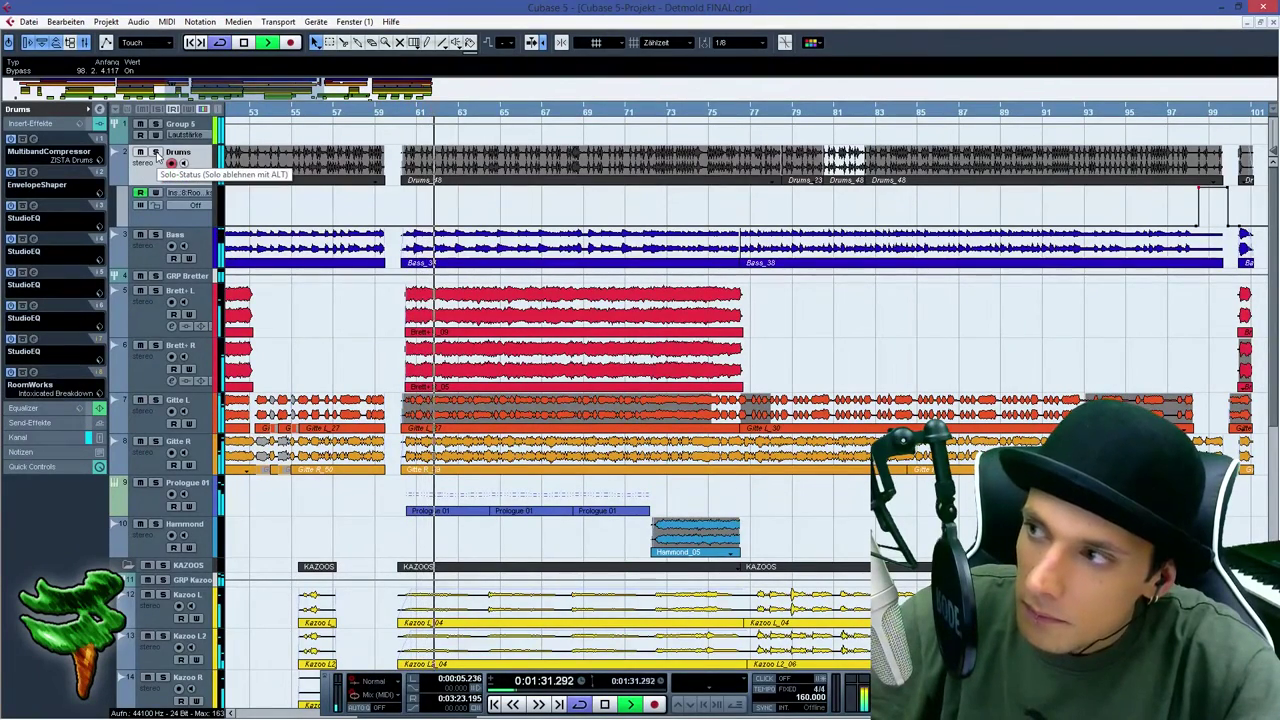
pyautogui.click(33, 138)
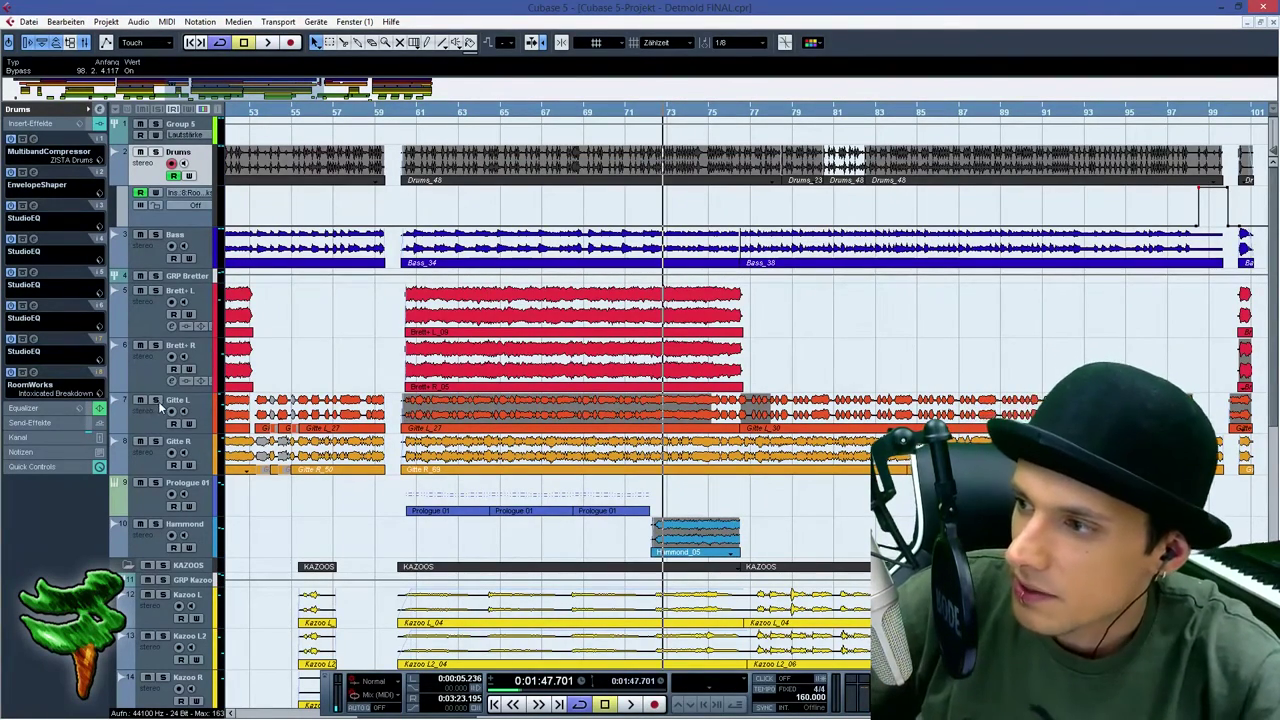
pyautogui.click(143, 334)
pyautogui.click(160, 420)
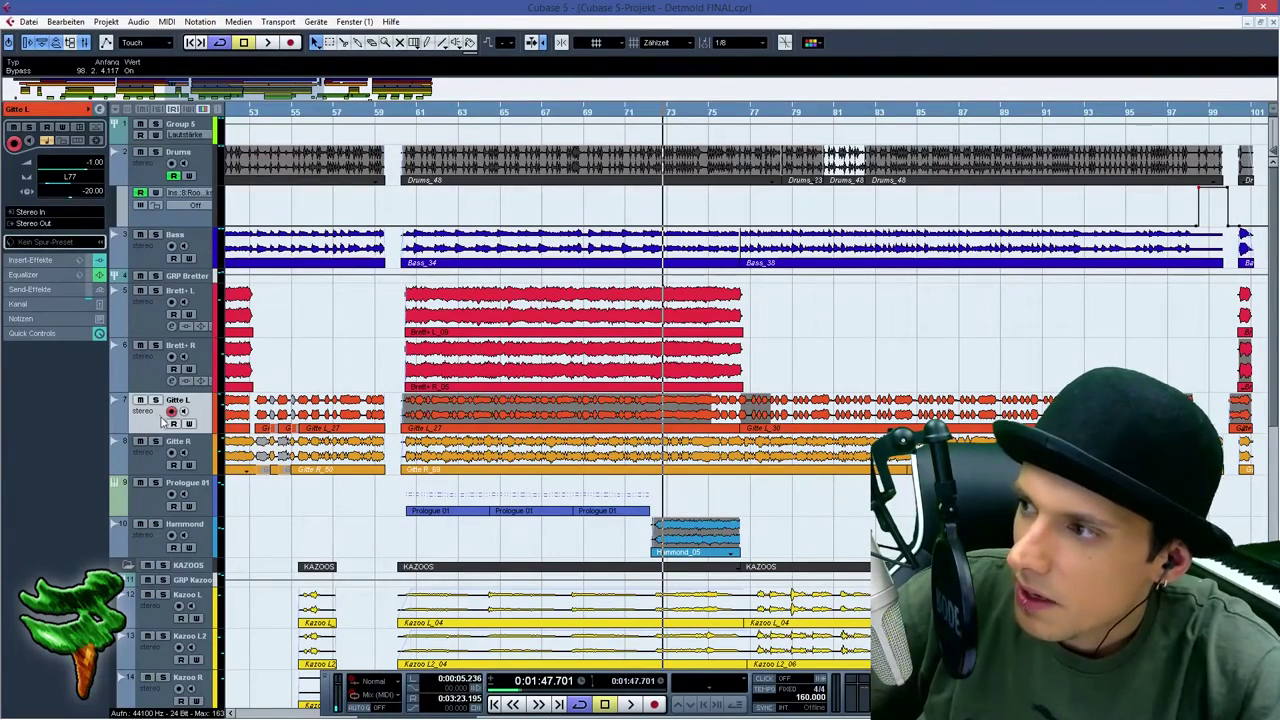
pyautogui.click(154, 461)
pyautogui.click(154, 424)
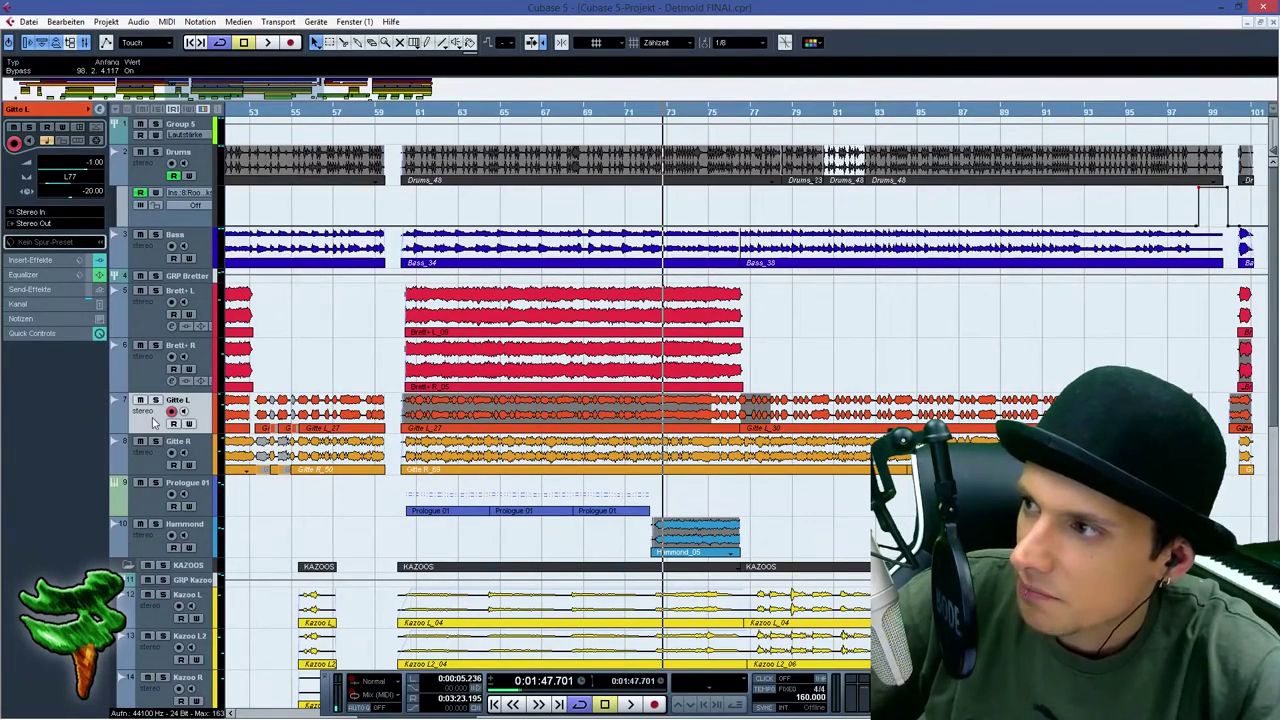
pyautogui.moveTo(312, 112); pyautogui.dragTo(312, 134)
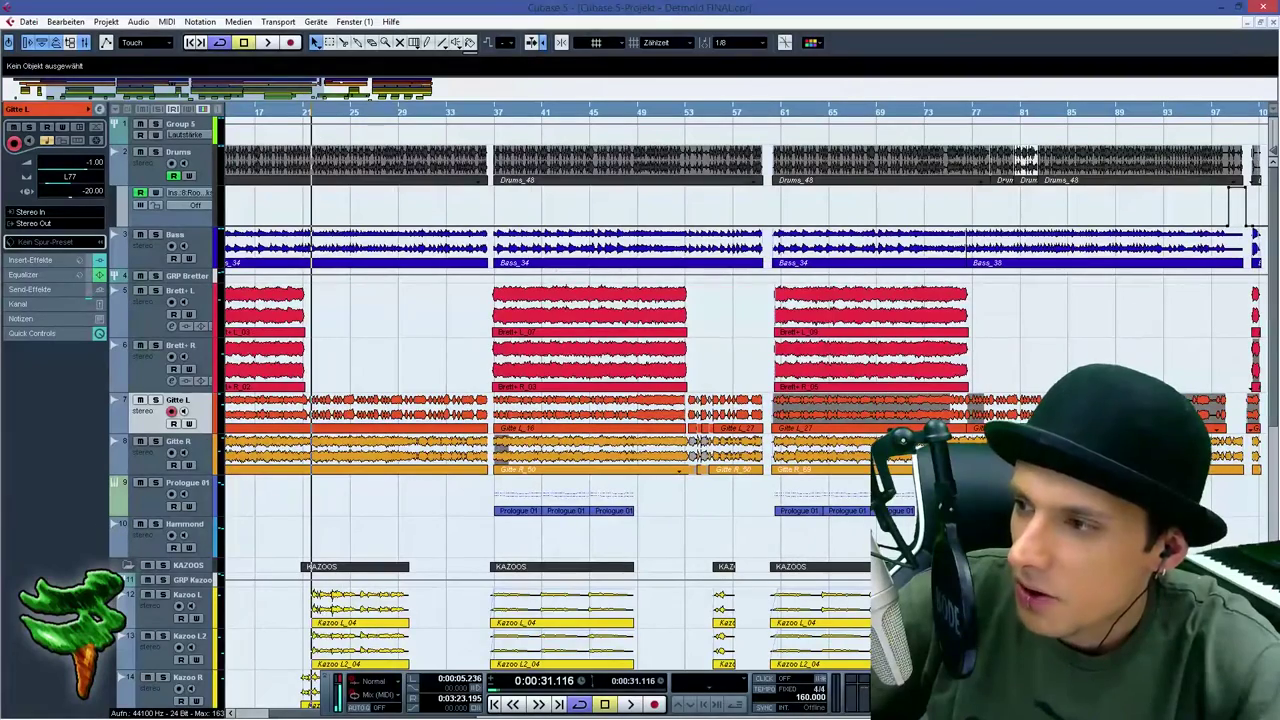
pyautogui.press('space')
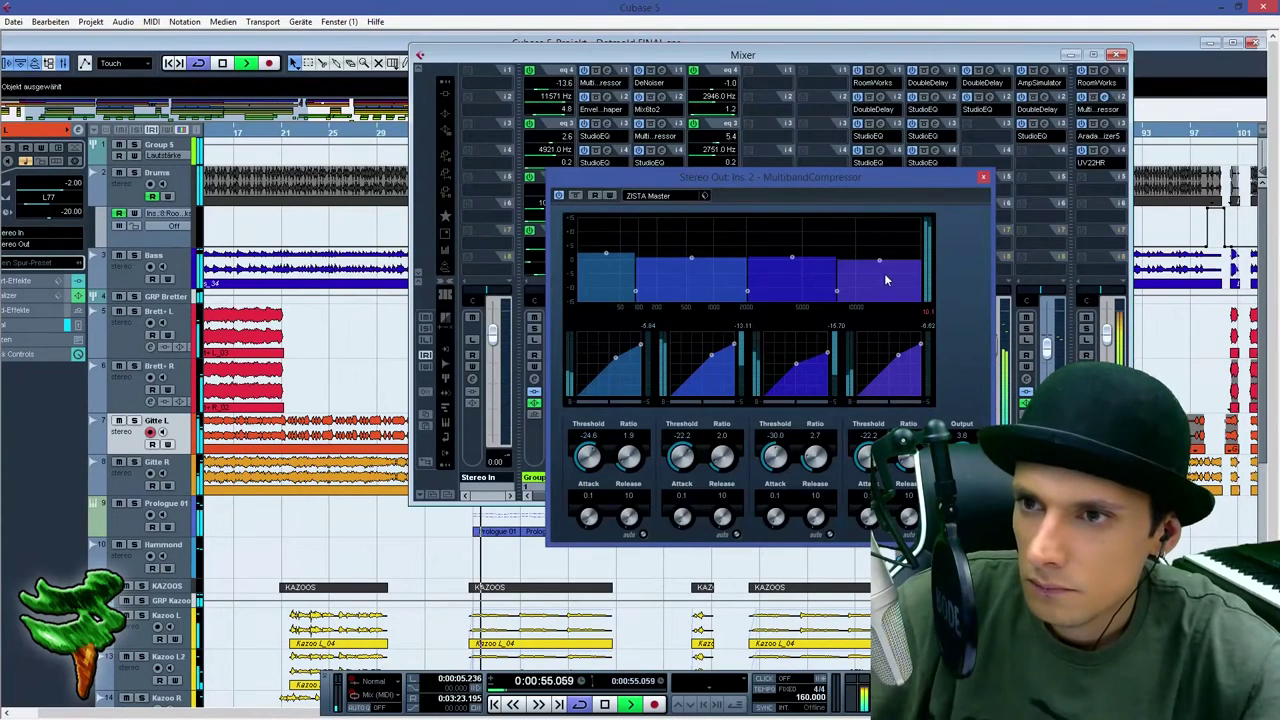
# Raise the highest band slightly in the Stereo Out's ZISTA Master MultibandCompressor and shift its lower crossover upward while listening
pyautogui.moveTo(876, 257); pyautogui.dragTo(880, 250)
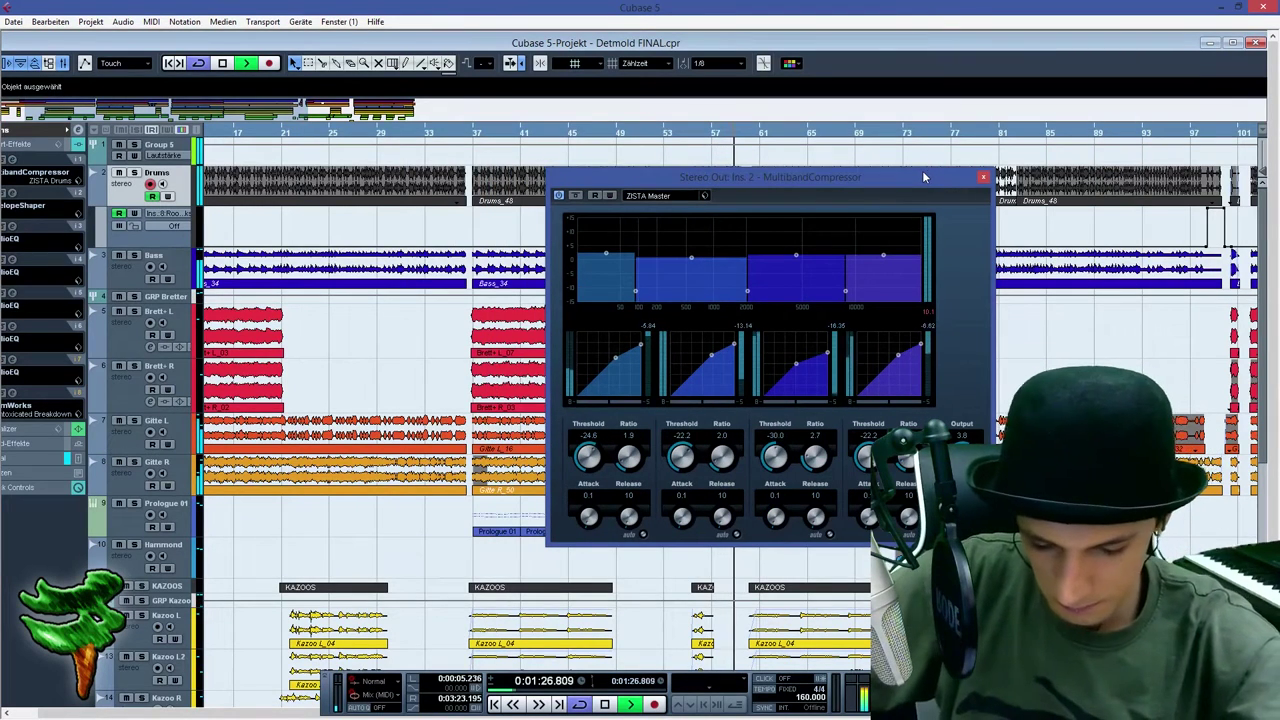
pyautogui.press('space')
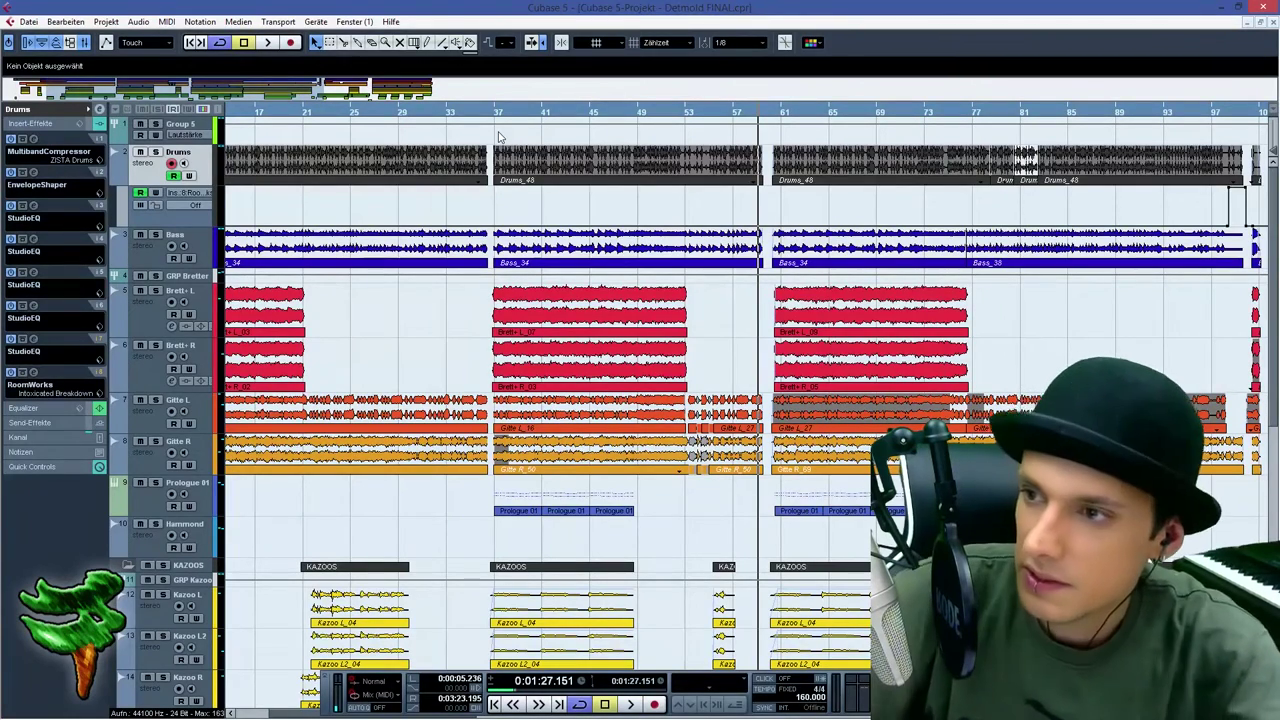
# Solo the GRP Bretter group around bar 61 and shift its low-shelf EQ band slightly lower in frequency
pyautogui.press('space')
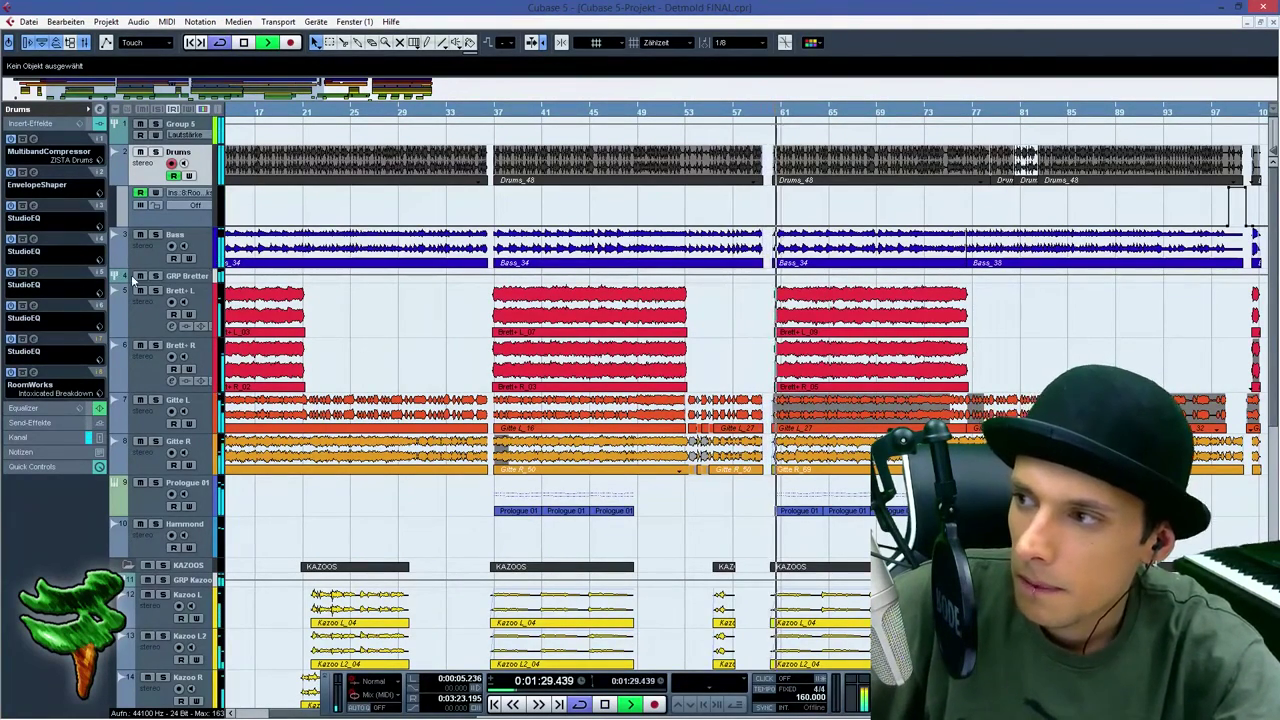
pyautogui.click(155, 276)
pyautogui.click(154, 277)
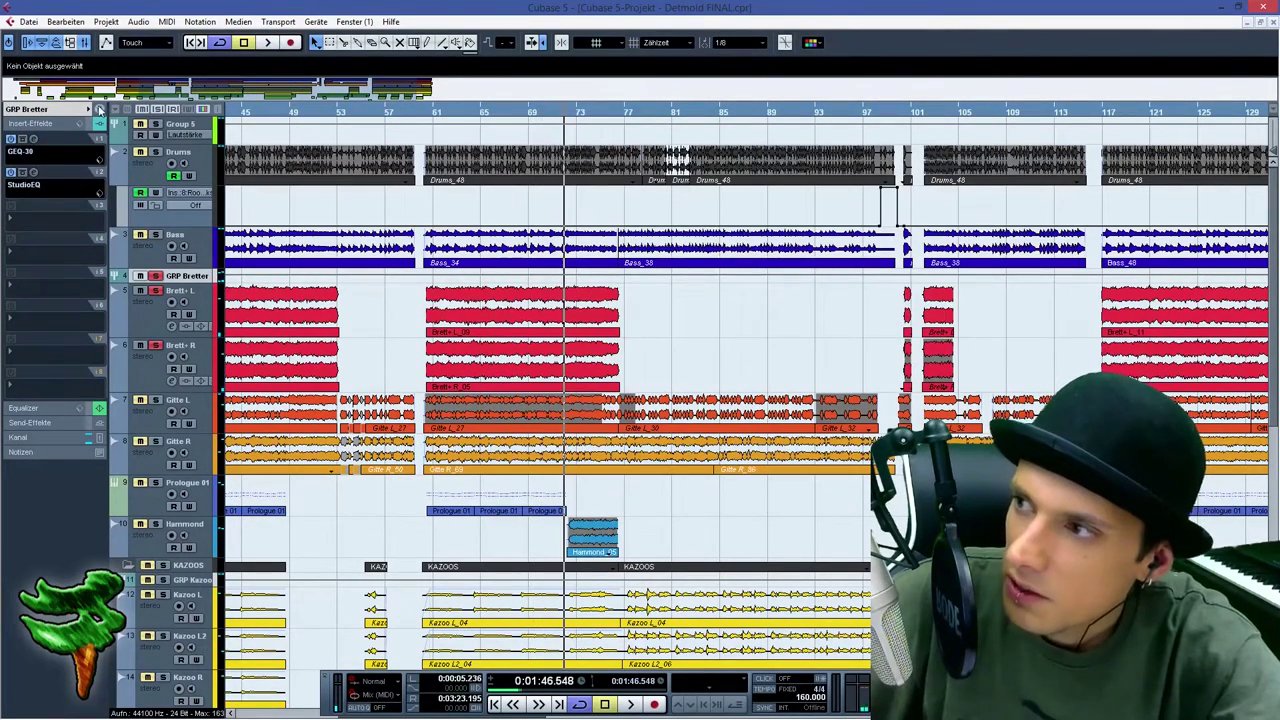
pyautogui.click(99, 109)
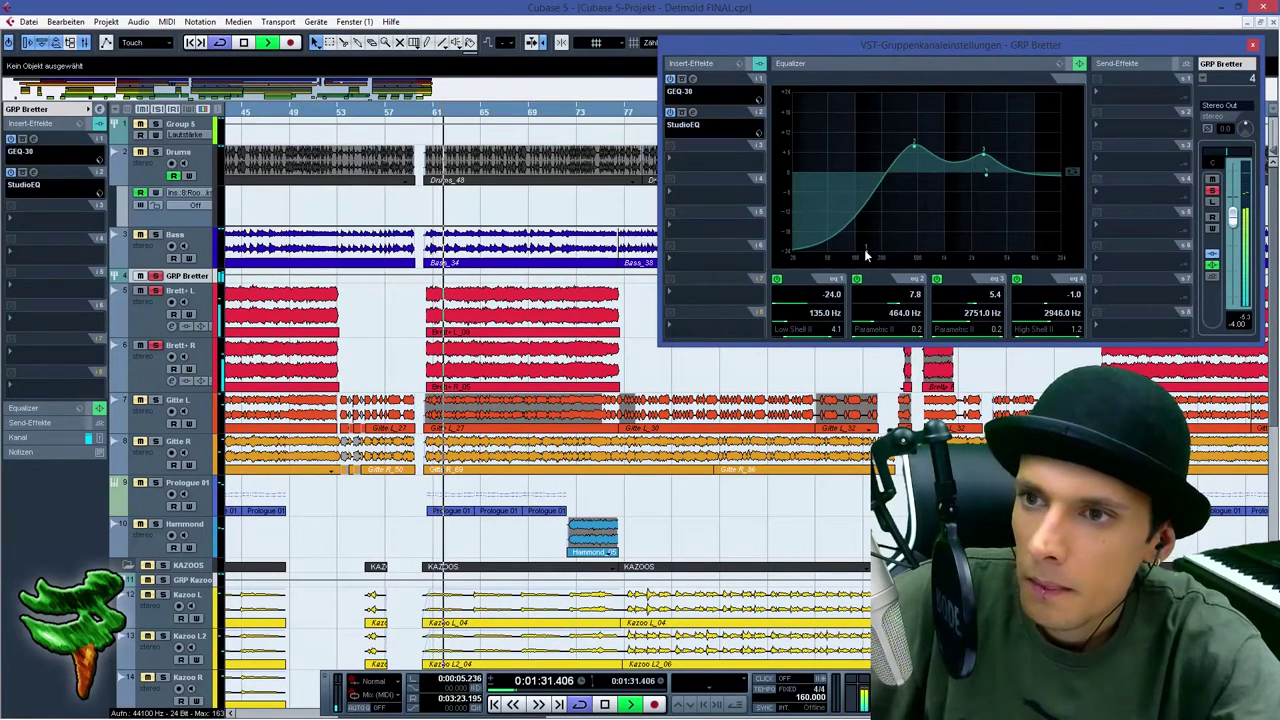
pyautogui.moveTo(866, 251); pyautogui.dragTo(853, 258)
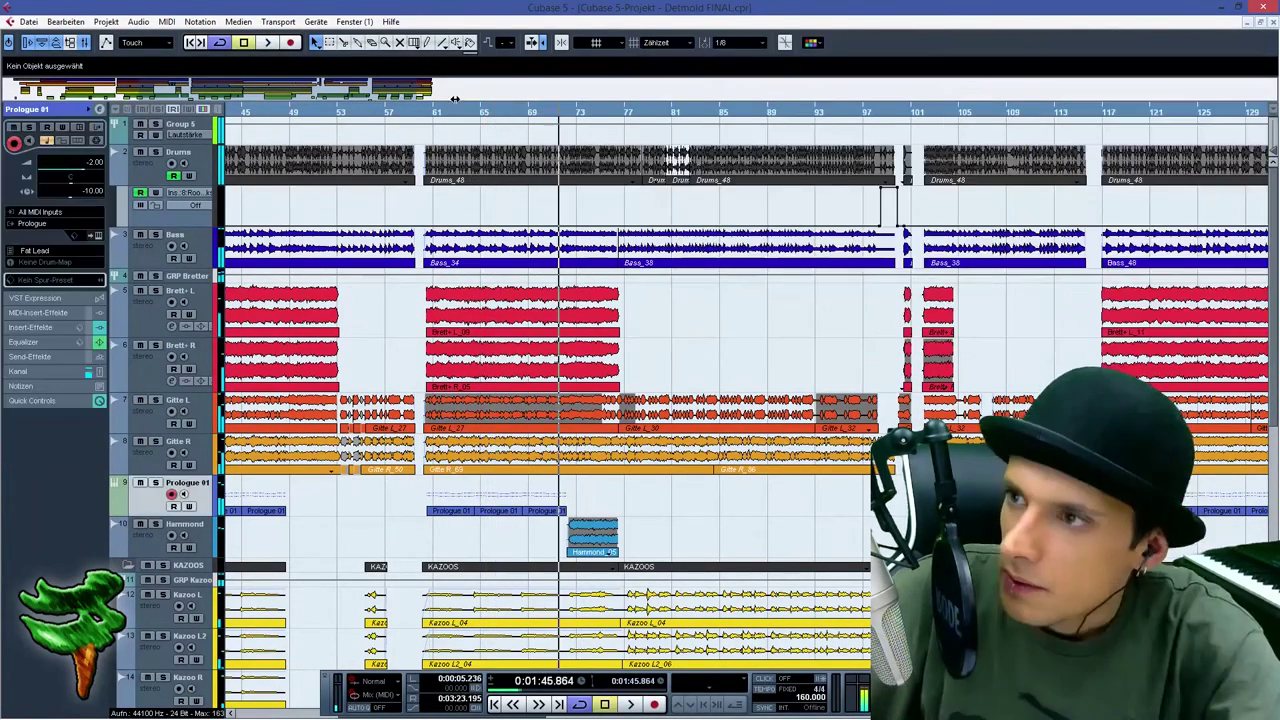
# Set Prologue 01's volume to 0.00, add a StudioEQ in insert 3 with a high cut near 15 kHz, and compare it bypassed
pyautogui.moveTo(448, 111); pyautogui.dragTo(430, 111)
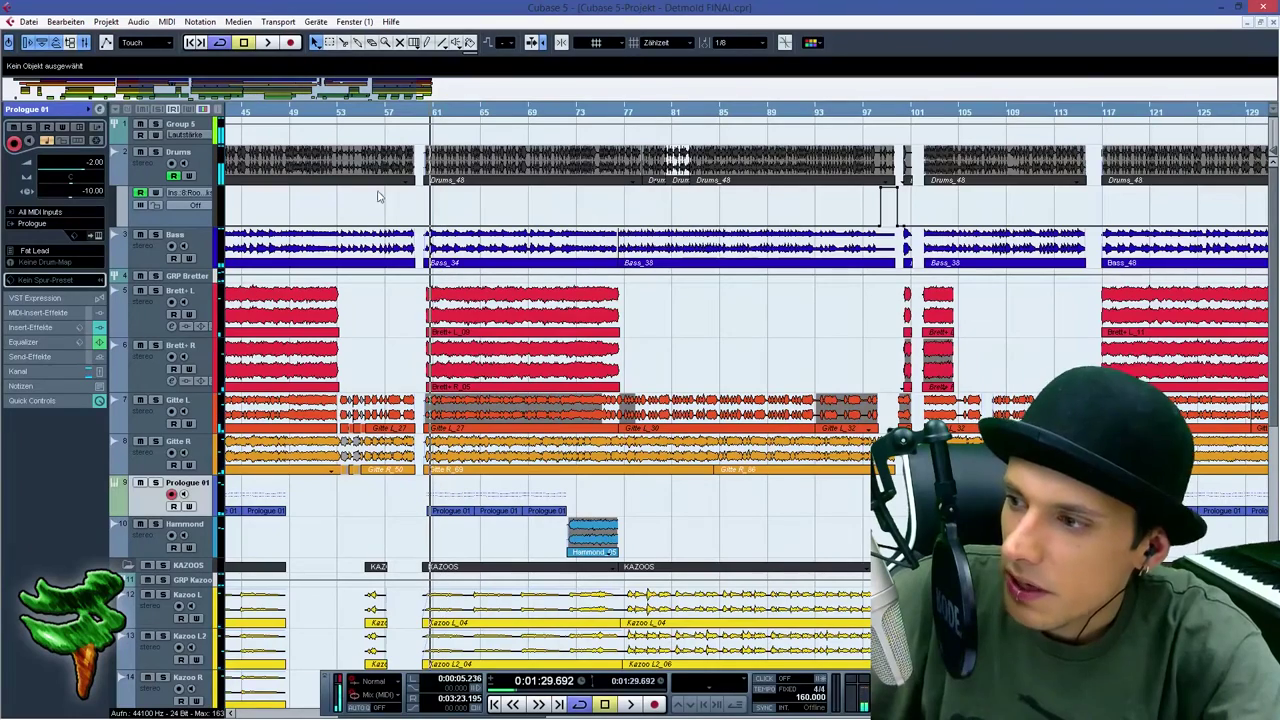
pyautogui.click(100, 111)
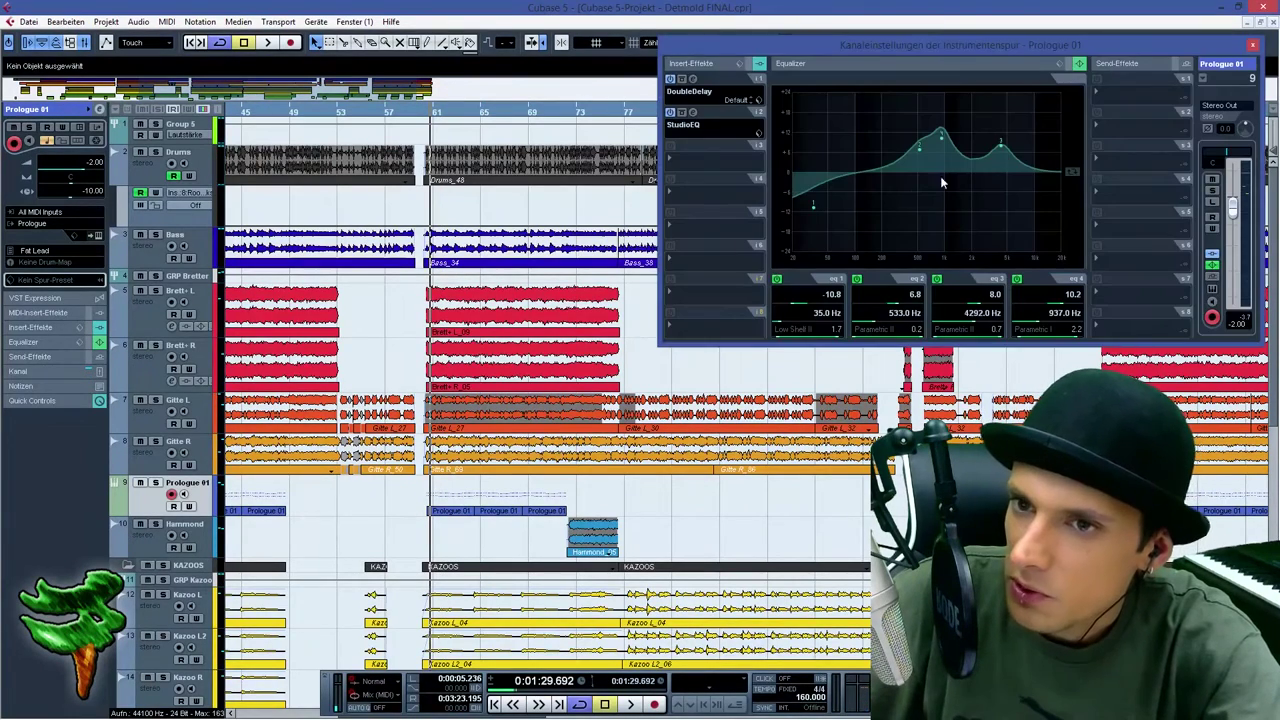
pyautogui.click(683, 114)
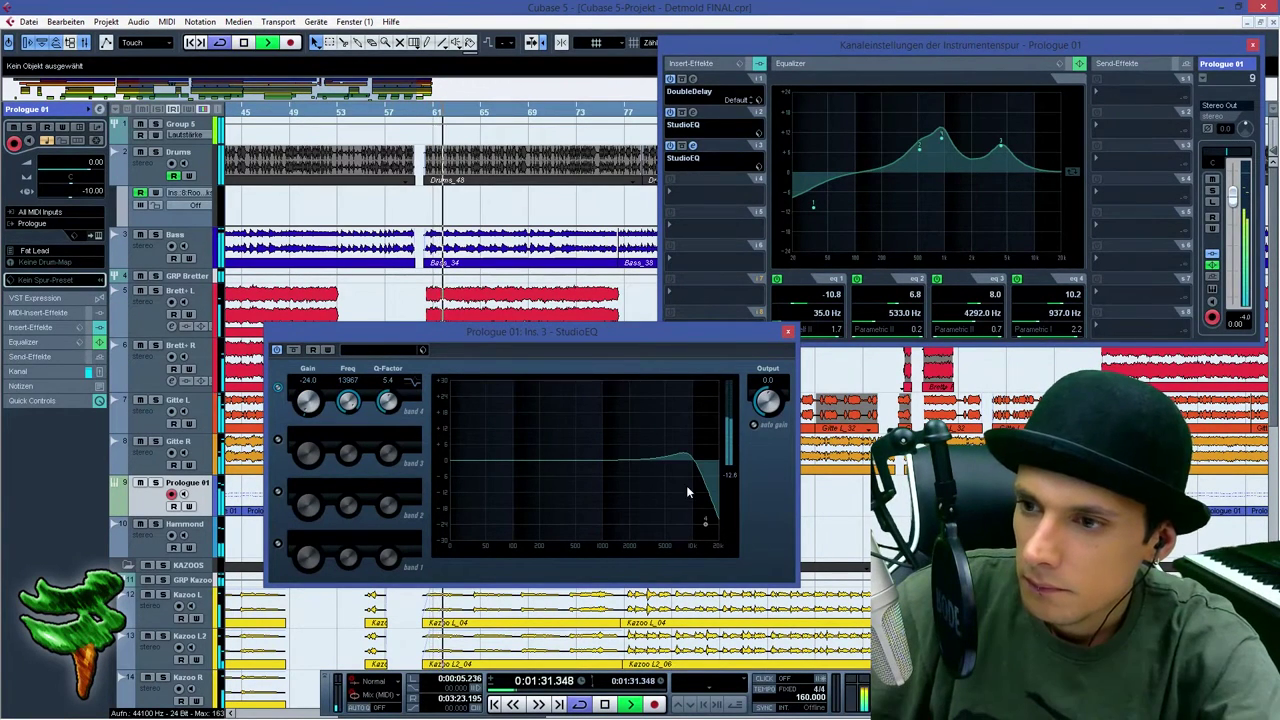
pyautogui.moveTo(706, 530); pyautogui.dragTo(713, 525)
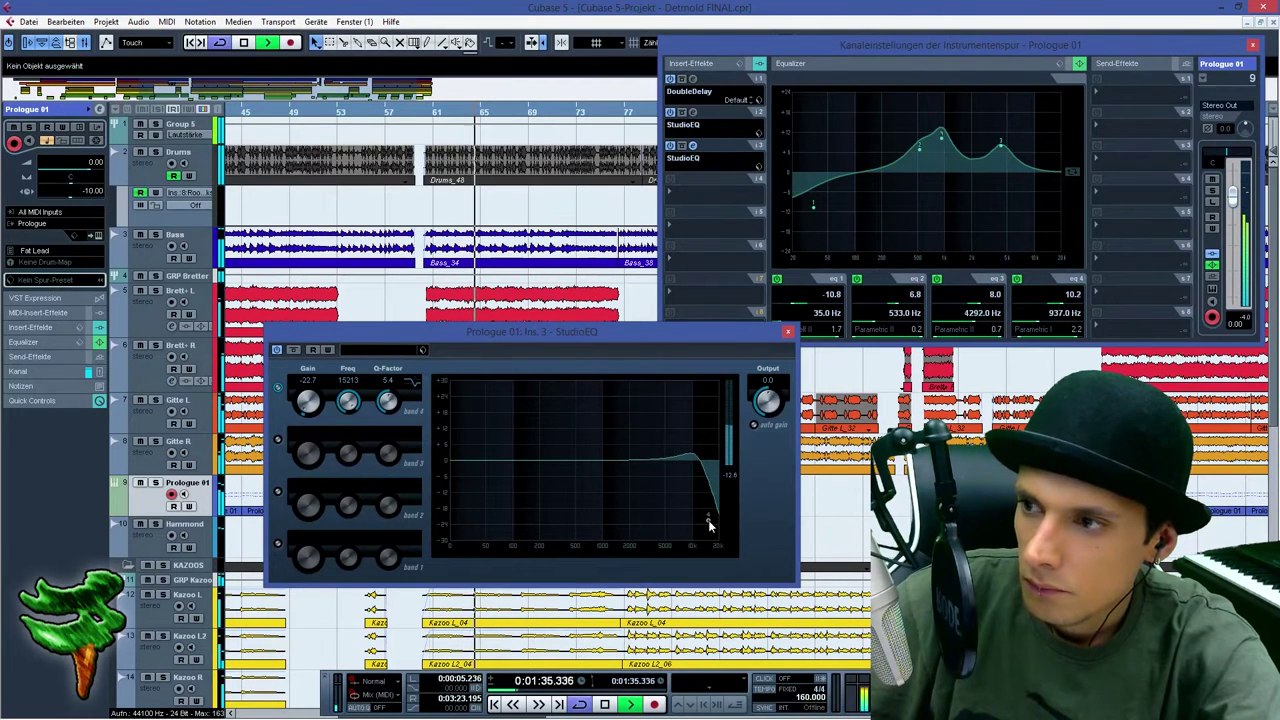
pyautogui.click(278, 389)
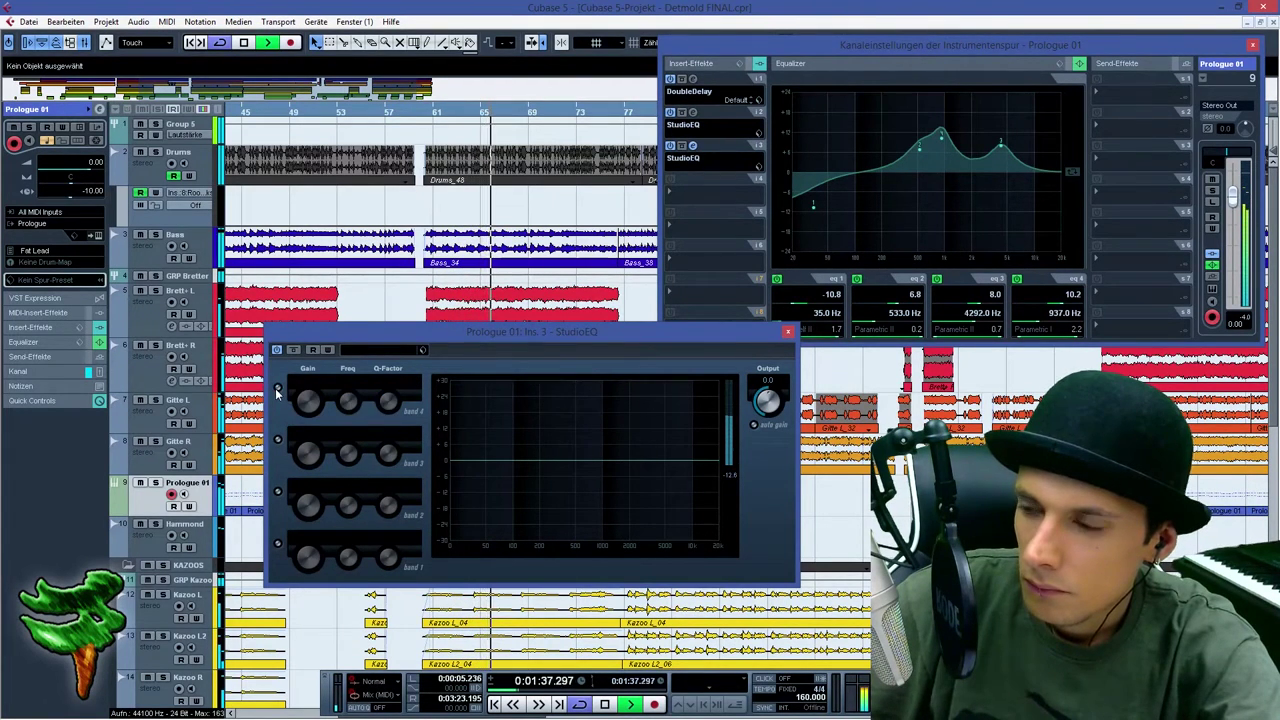
pyautogui.click(278, 389)
# In Prologue 01's new StudioEQ, boost band 2 by 6.0 dB at 205 Hz, set band 4 to -24.0 dB at 13268 Hz, and audition the section
pyautogui.click(278, 491)
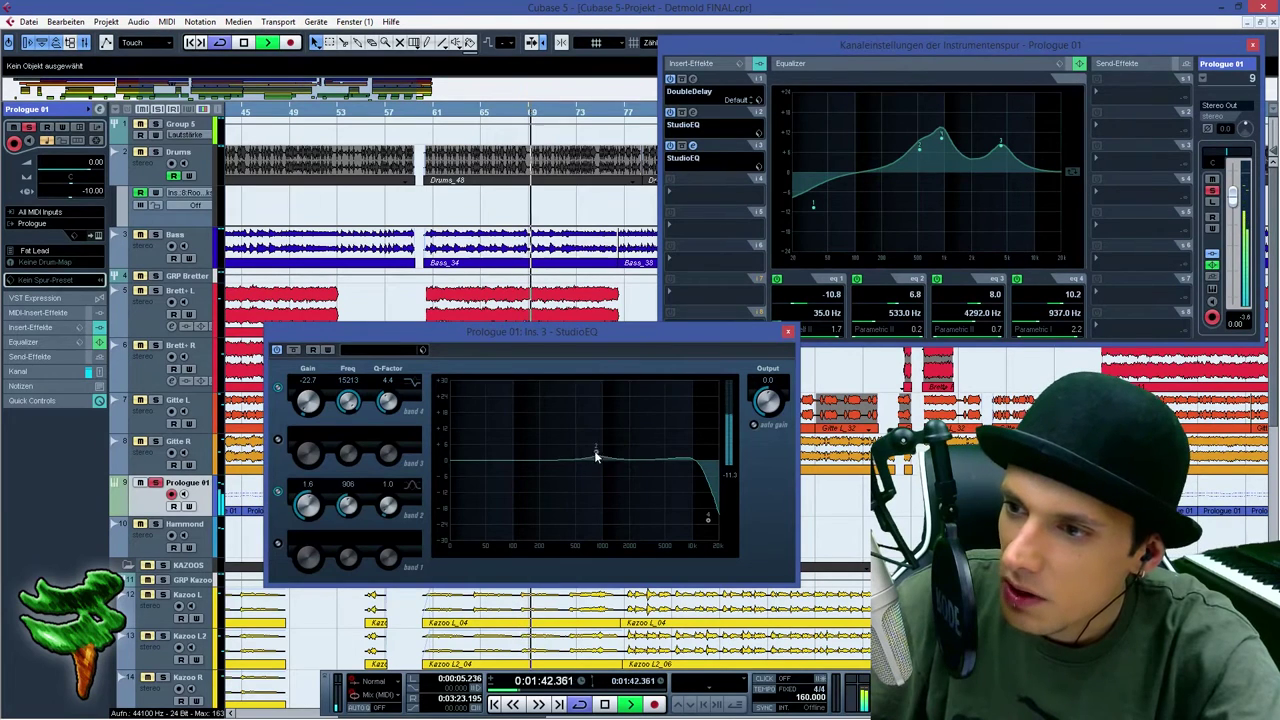
pyautogui.moveTo(596, 456); pyautogui.dragTo(540, 430)
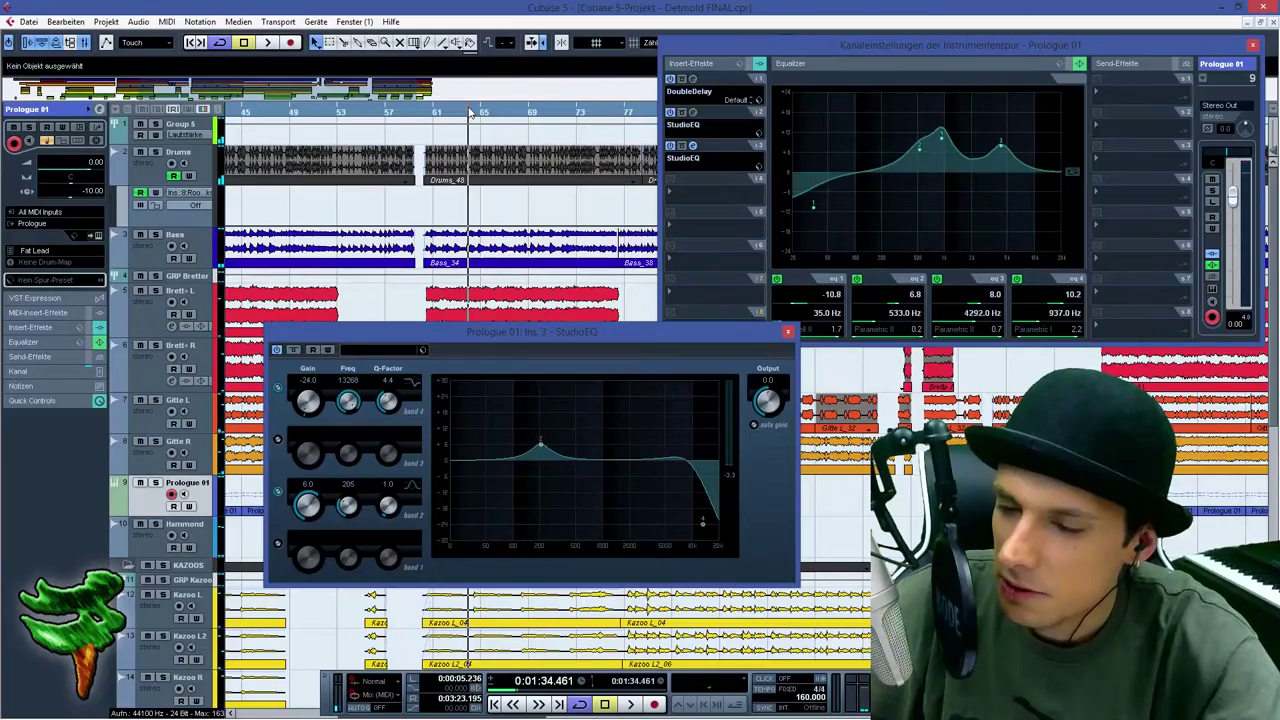
pyautogui.press('space')
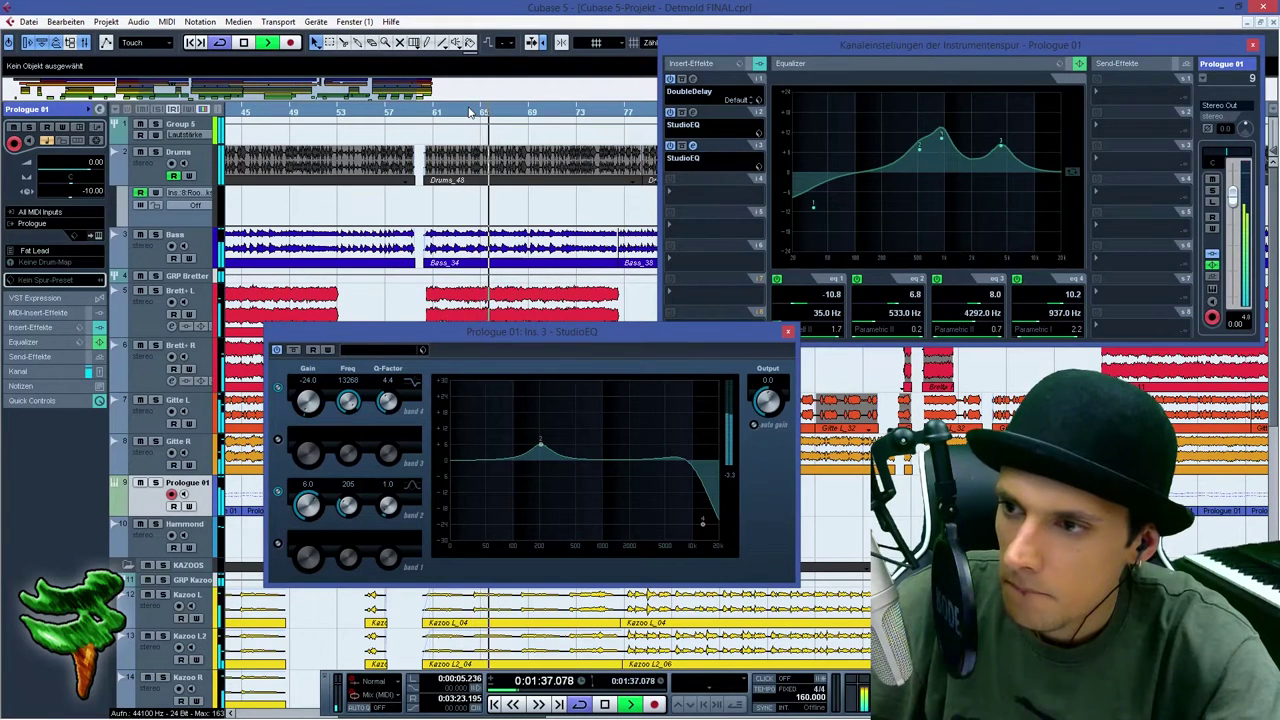
pyautogui.click(788, 332)
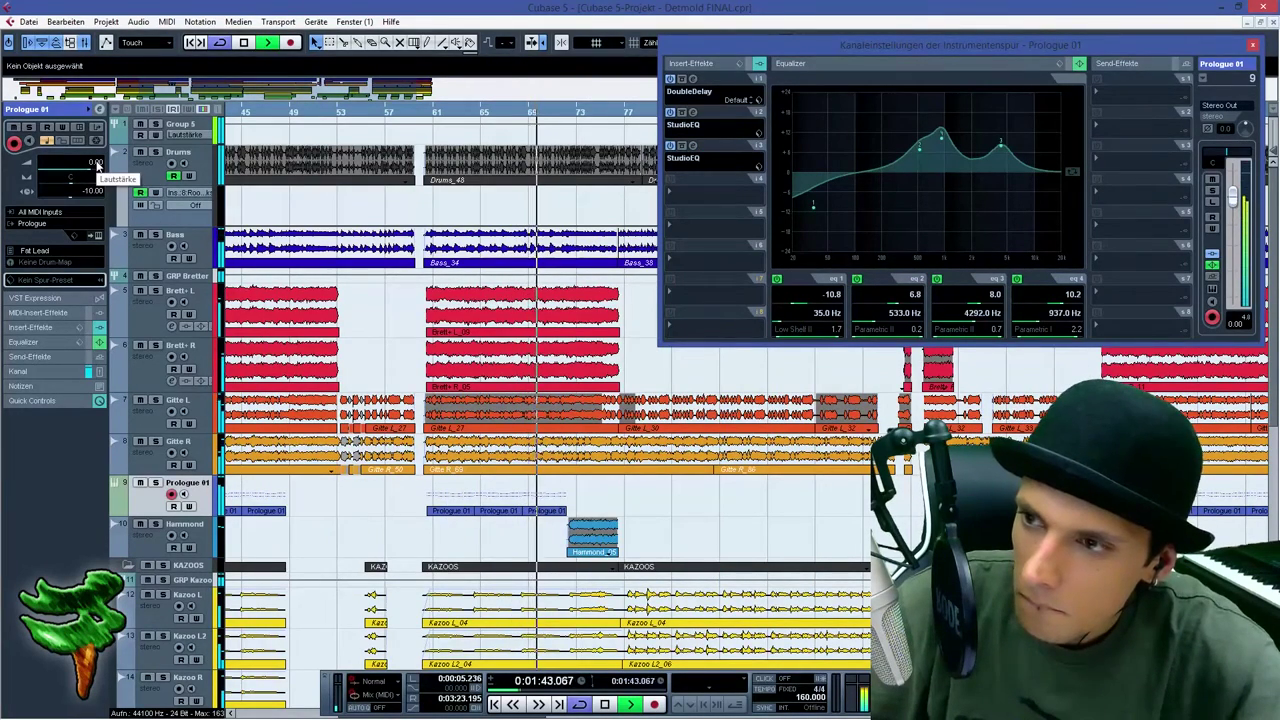
pyautogui.press('space')
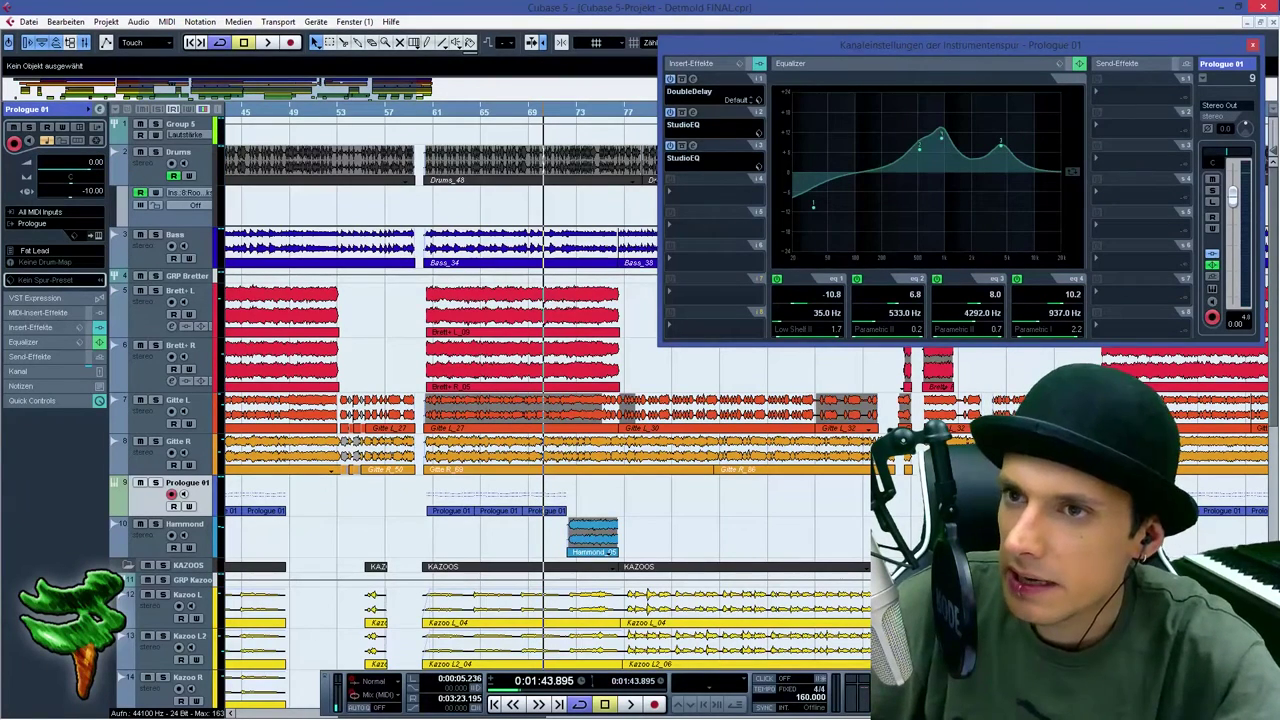
pyautogui.click(1253, 47)
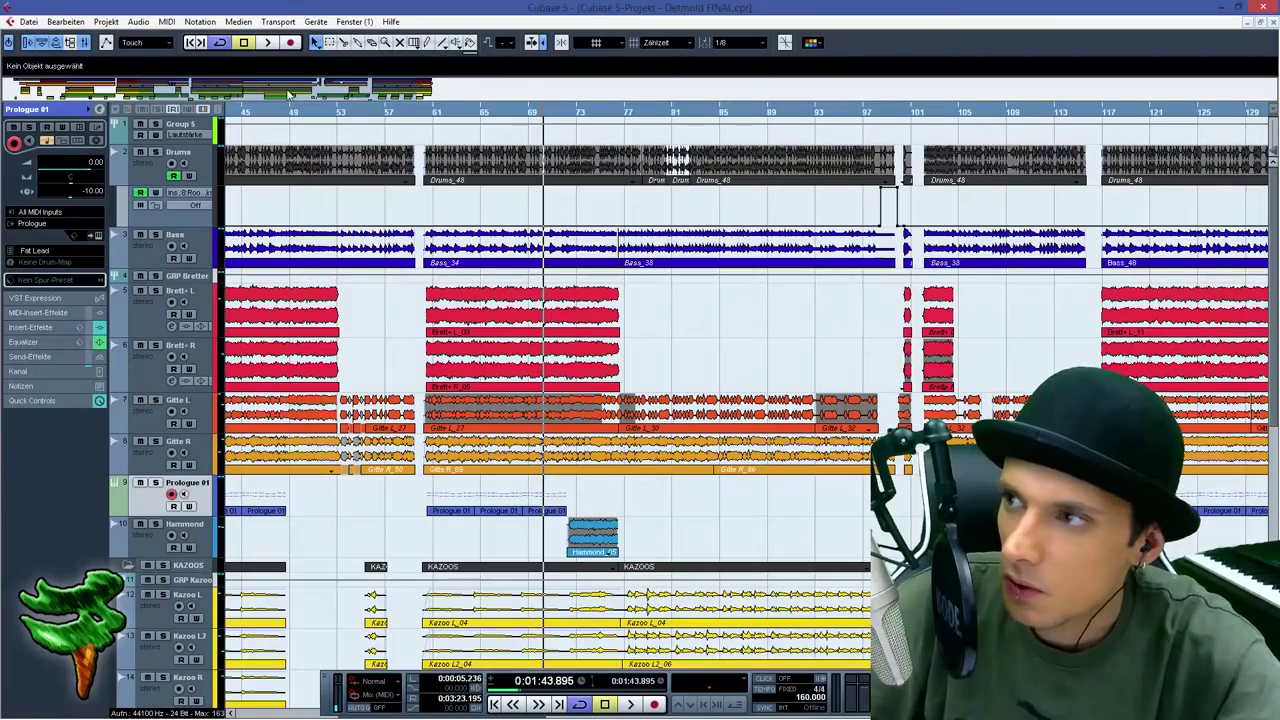
# Retune the Drums track's StudioEQs during playback from bar 61: insert 5 band 2 to -3.6 dB at 11772 Hz, insert 6 band 3 to -4.6 dB at 5453 Hz
pyautogui.moveTo(306, 98)
pyautogui.mouseDown()
pyautogui.moveTo(405, 98)
pyautogui.moveTo(313, 98)
pyautogui.mouseUp()
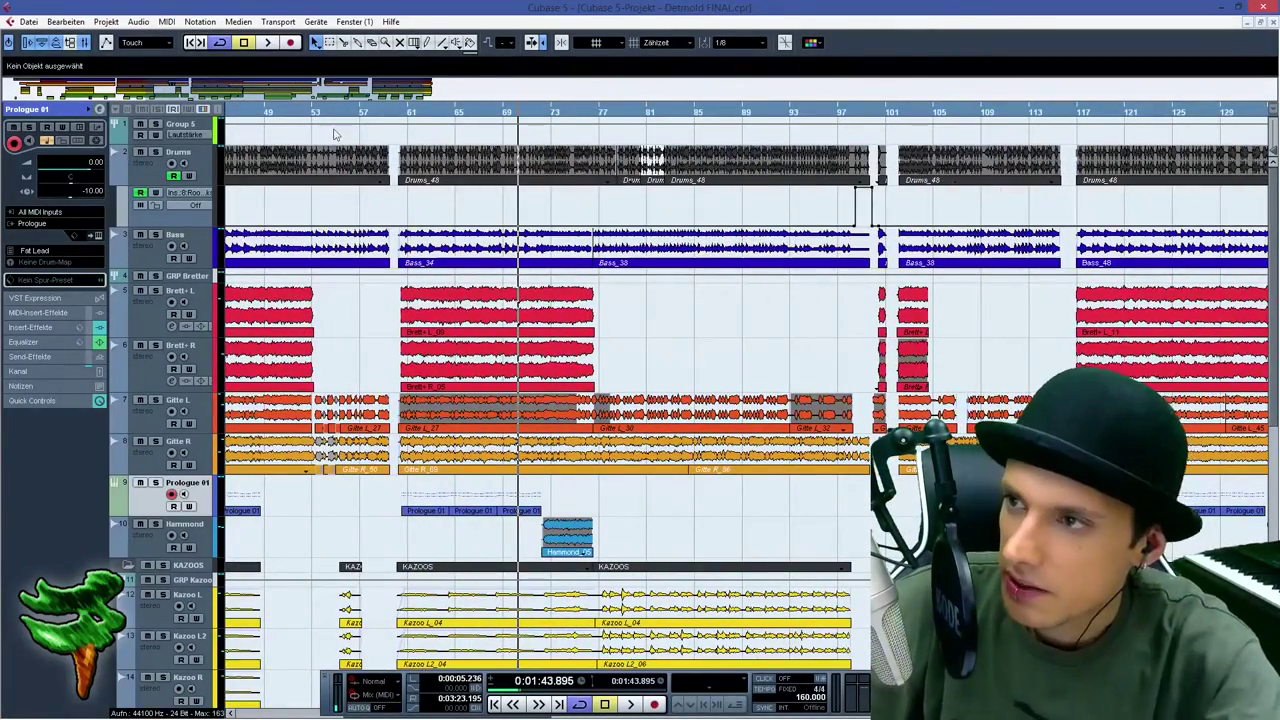
pyautogui.click(405, 113)
pyautogui.click(202, 150)
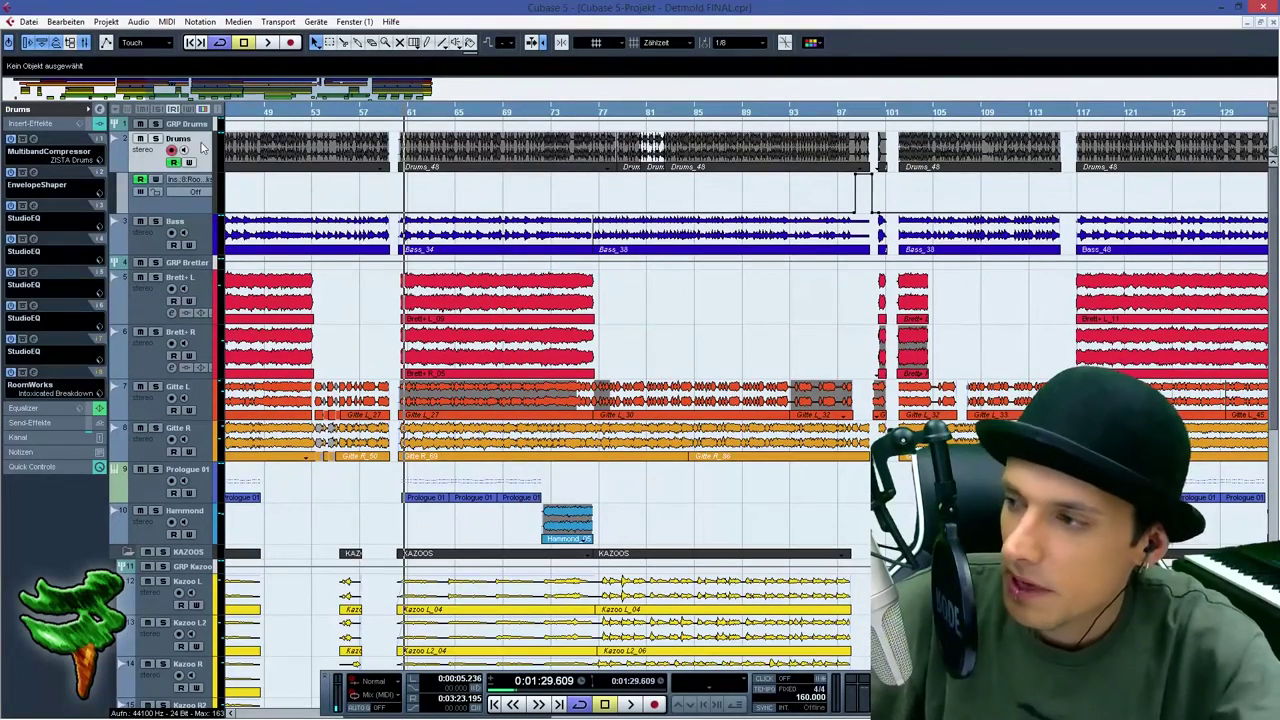
pyautogui.click(33, 240)
pyautogui.click(34, 273)
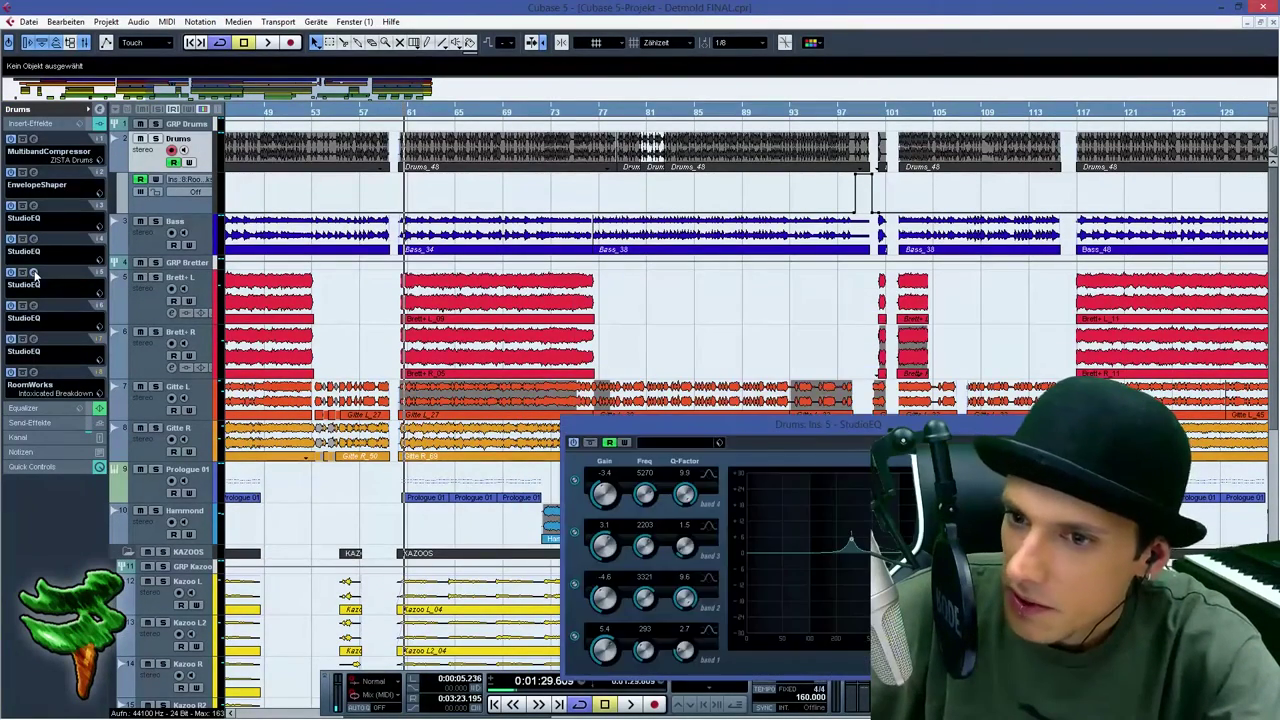
pyautogui.click(35, 306)
pyautogui.press('space')
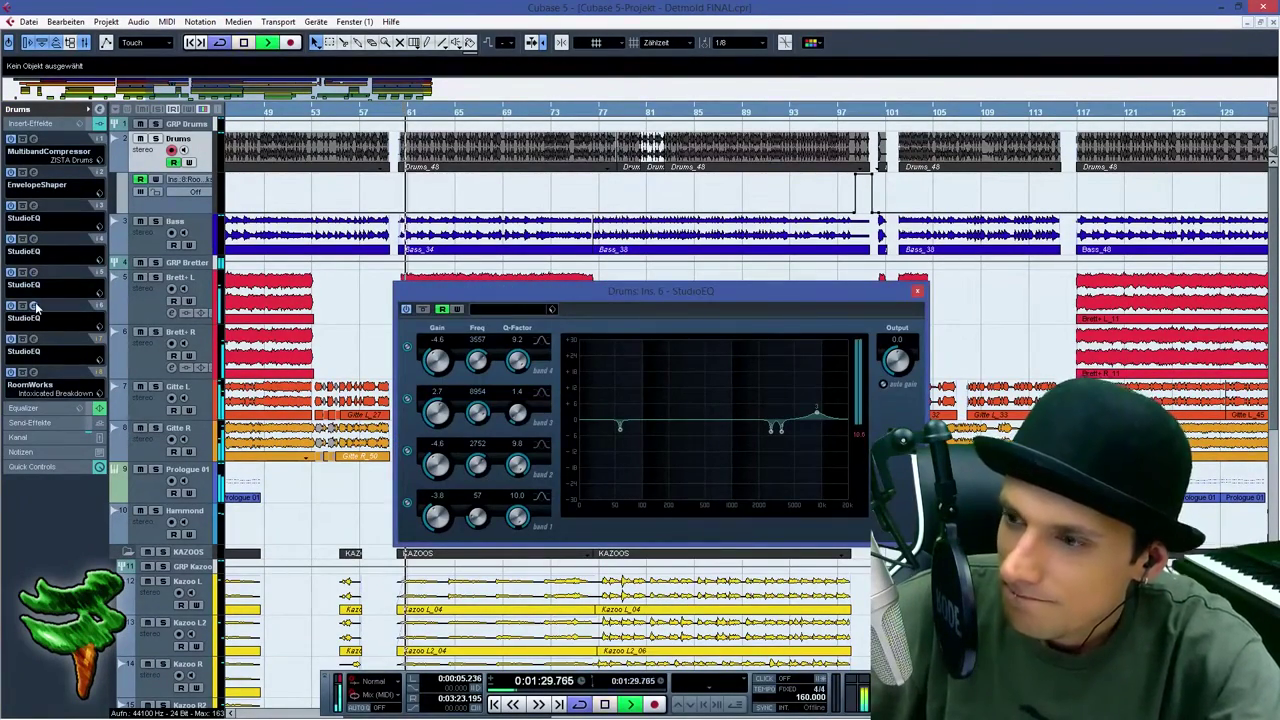
pyautogui.click(33, 240)
pyautogui.click(33, 242)
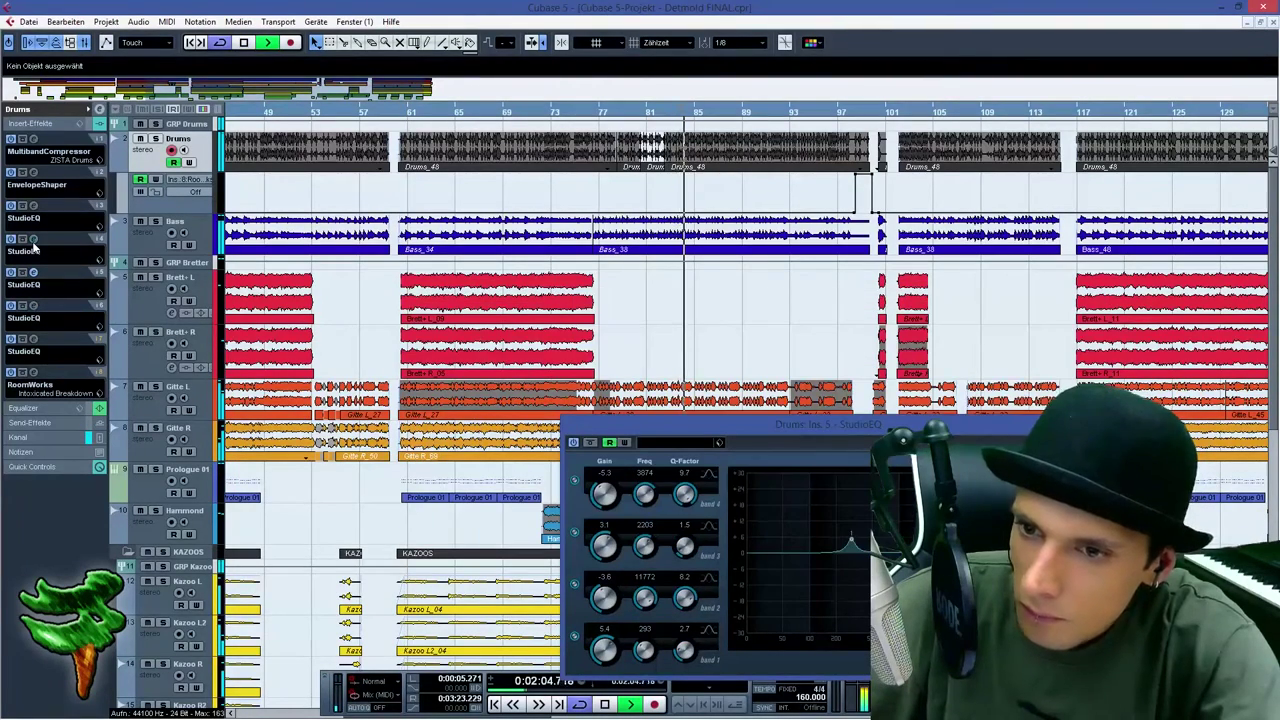
# Review the band settings of the Drums track's StudioEQ inserts 3, 4 and 6 and the GRP Drums StudioEQ inserts
pyautogui.click(33, 242)
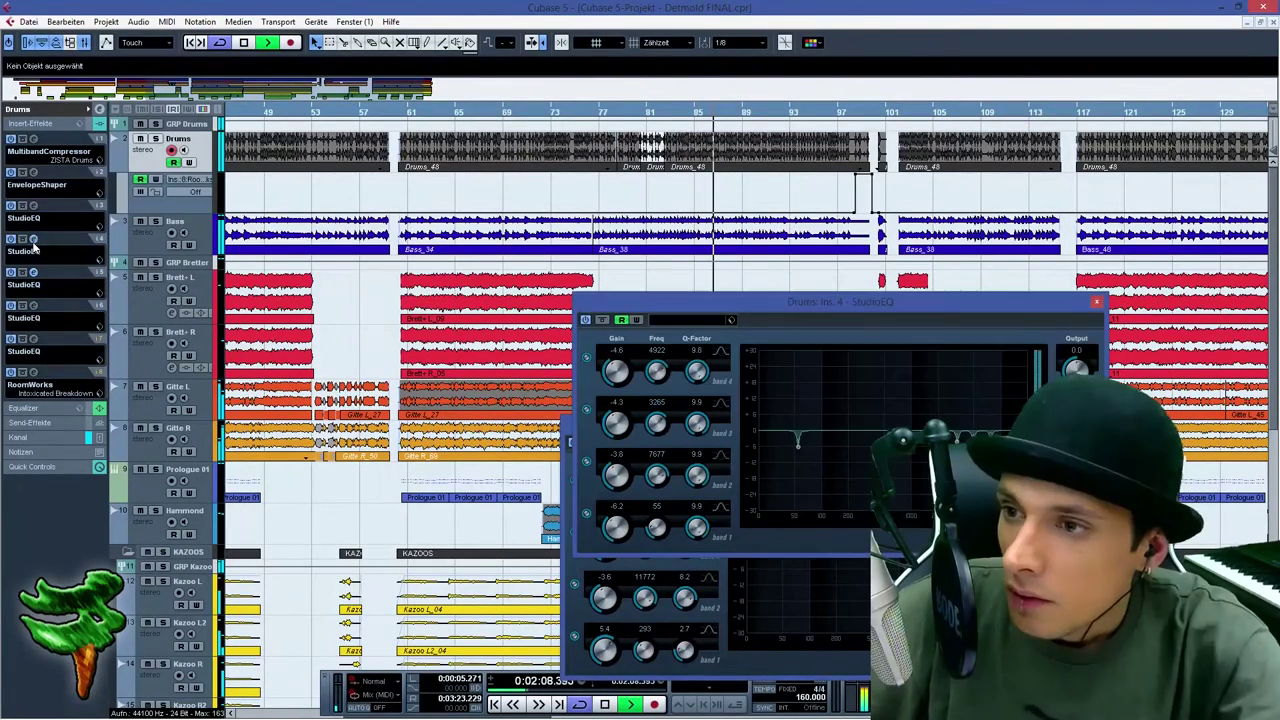
pyautogui.click(33, 242)
pyautogui.click(33, 207)
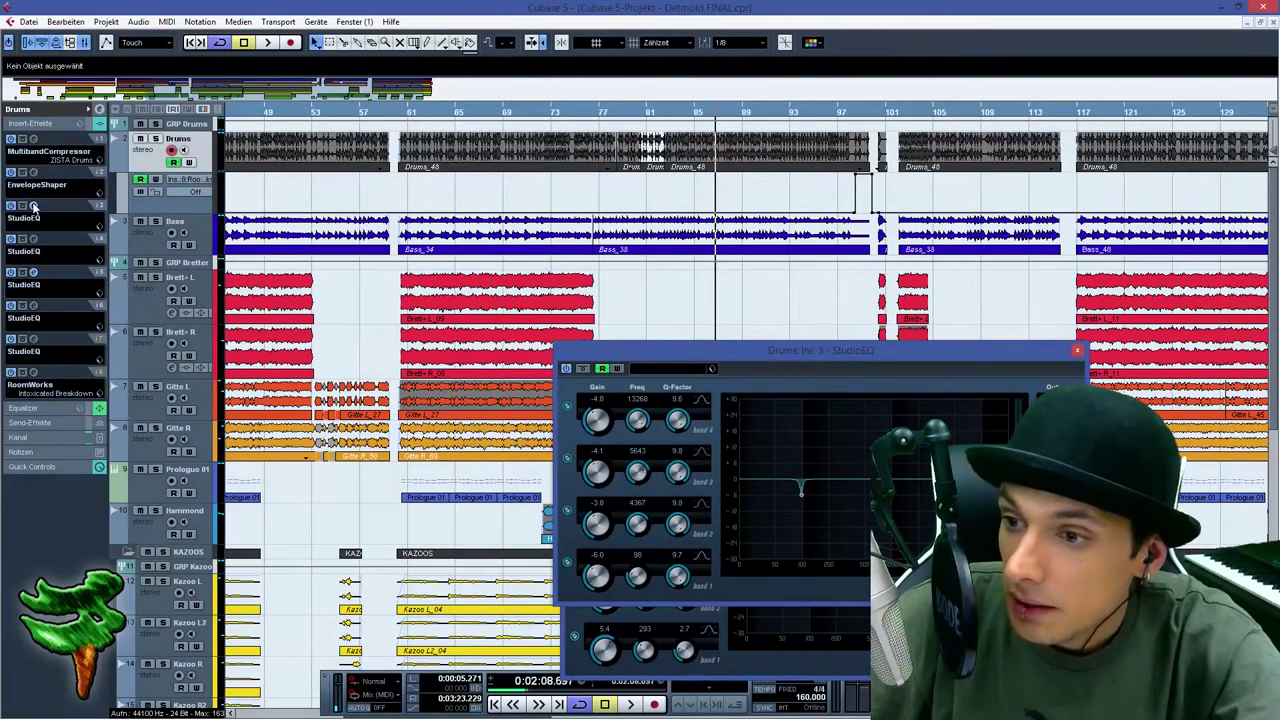
pyautogui.click(33, 207)
pyautogui.click(33, 307)
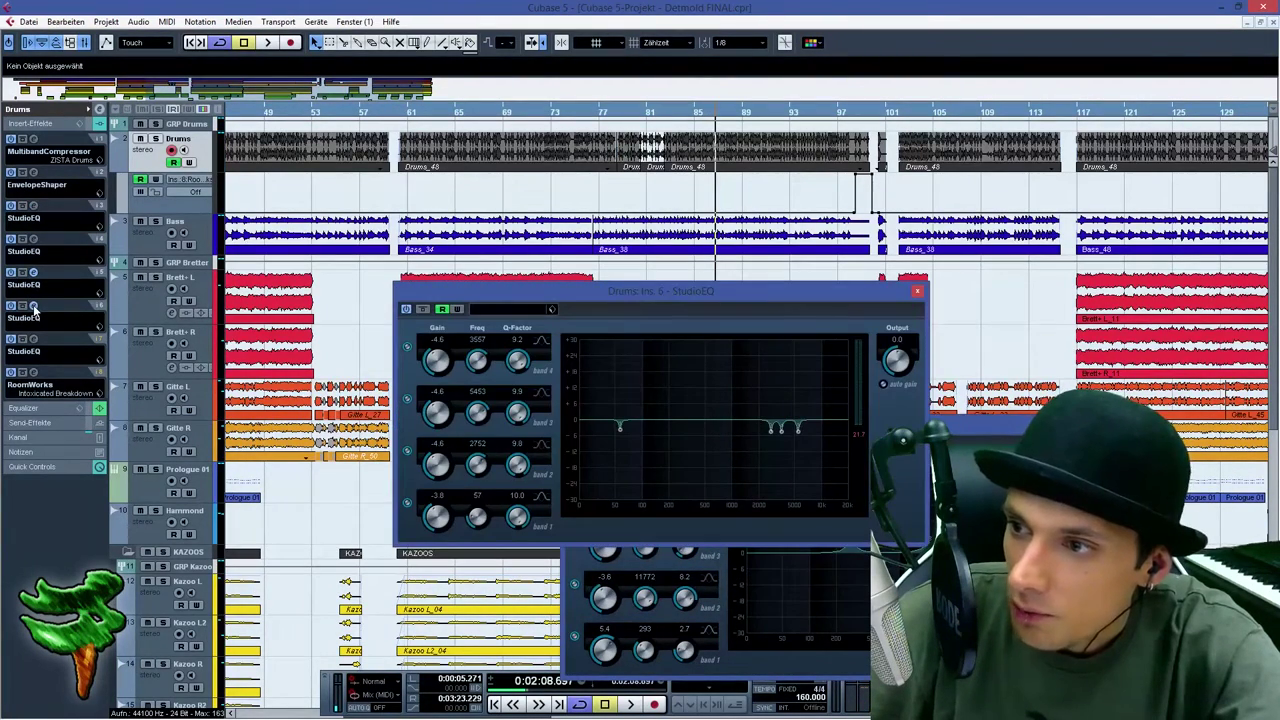
pyautogui.click(33, 307)
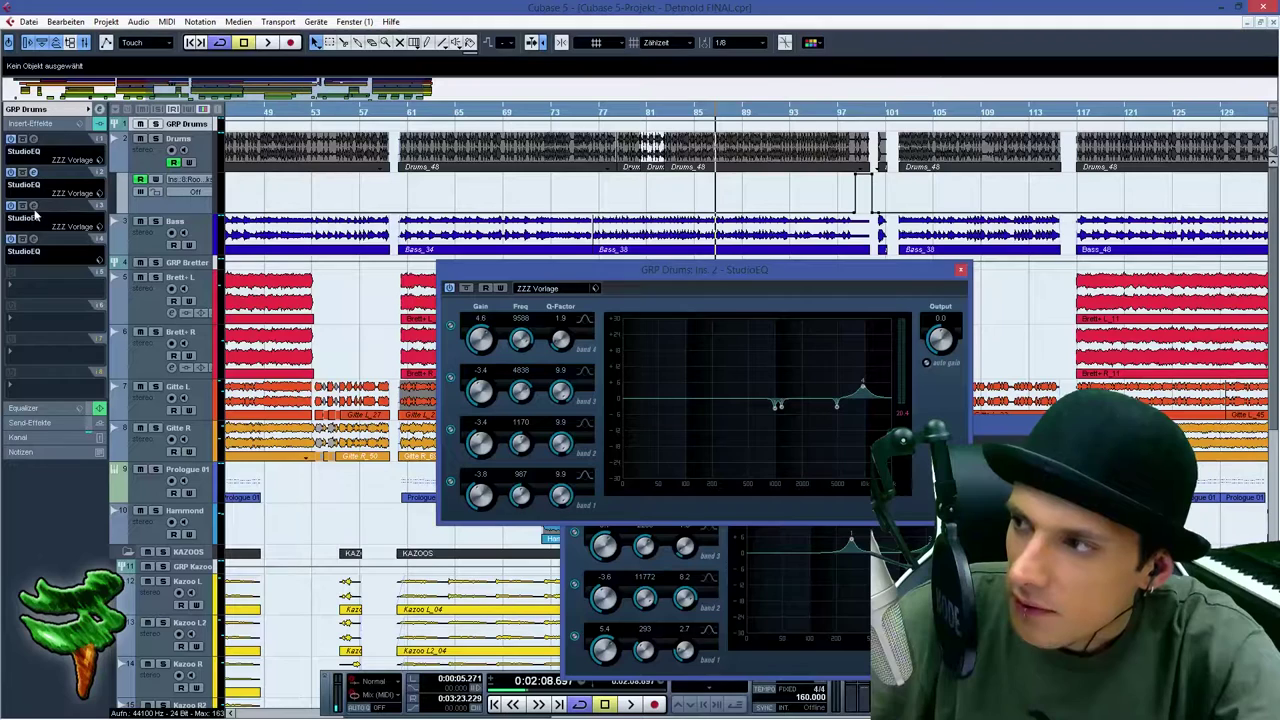
pyautogui.click(33, 206)
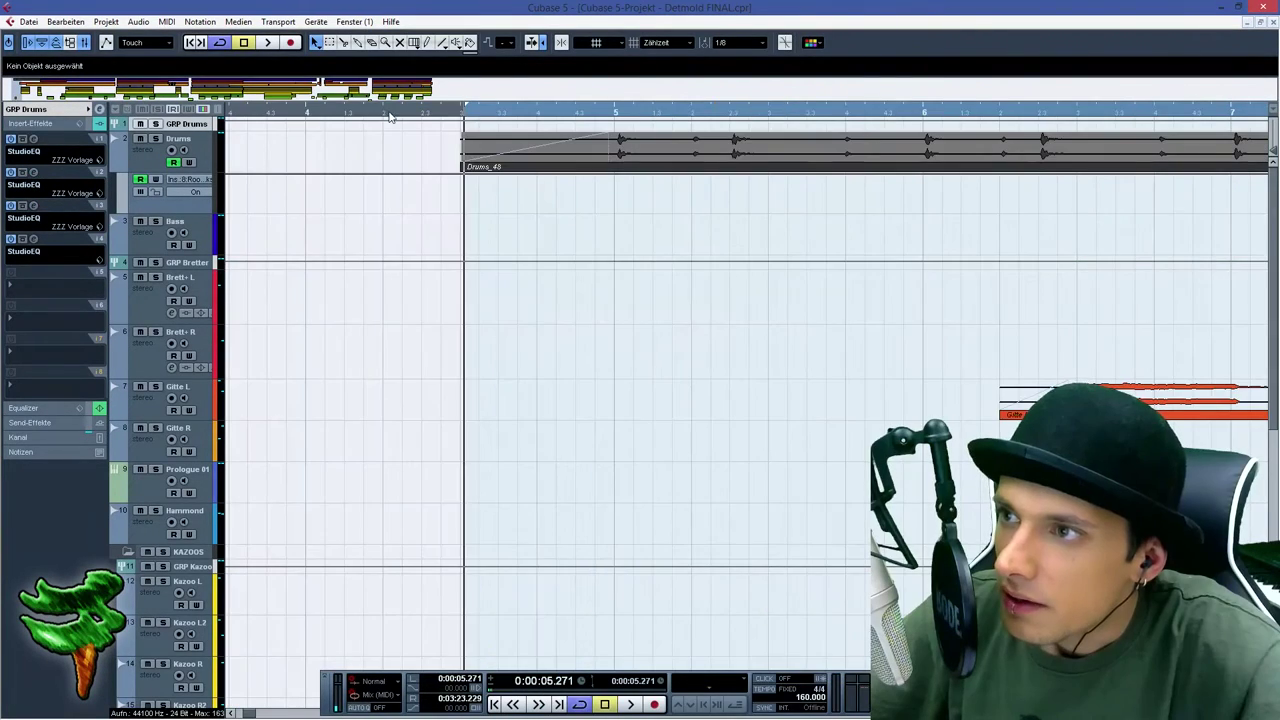
# Move the left locator ahead of the first Drums event to 0:00:05.143 and play the song
pyautogui.moveTo(392, 117); pyautogui.dragTo(404, 151)
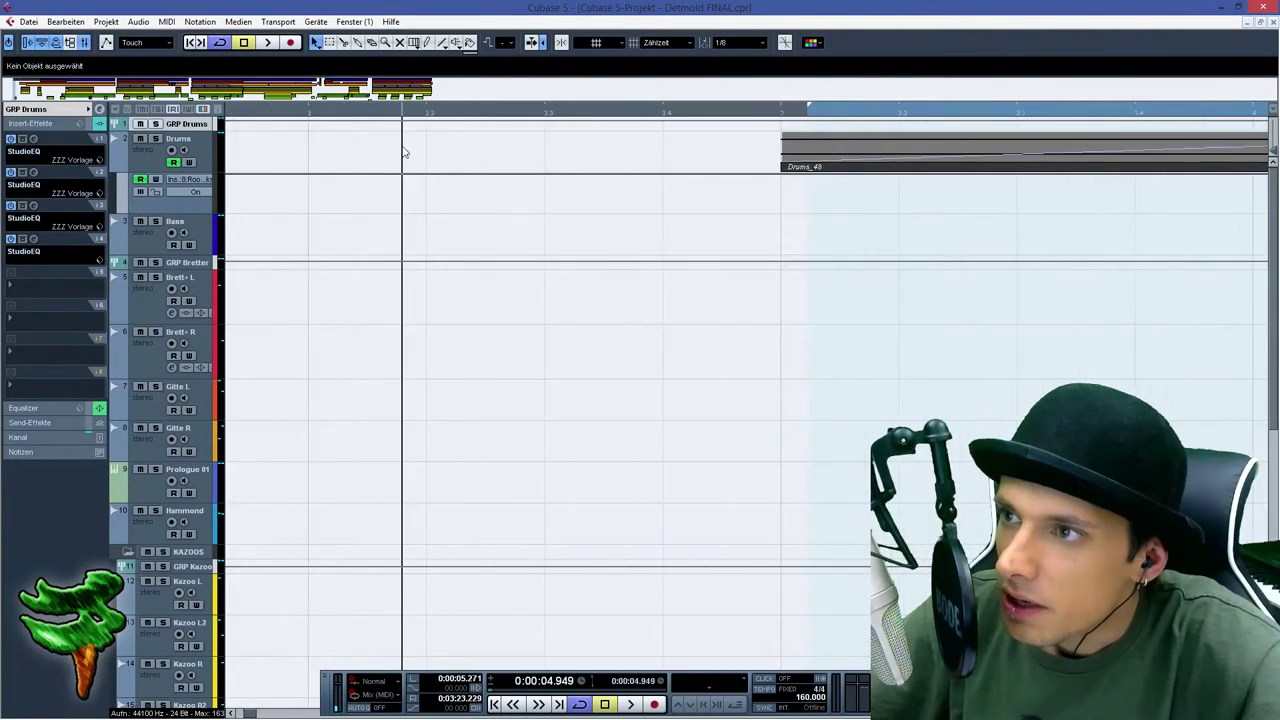
pyautogui.click(131, 160)
pyautogui.click(46, 112)
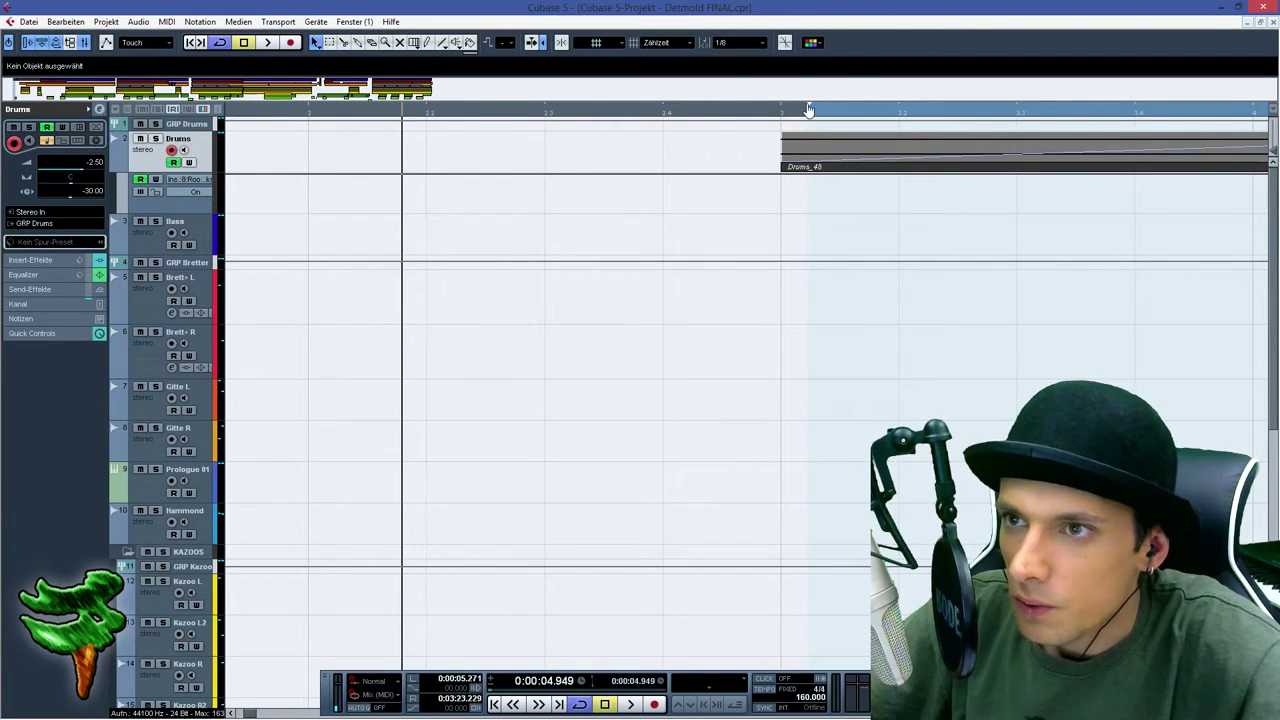
pyautogui.click(646, 114)
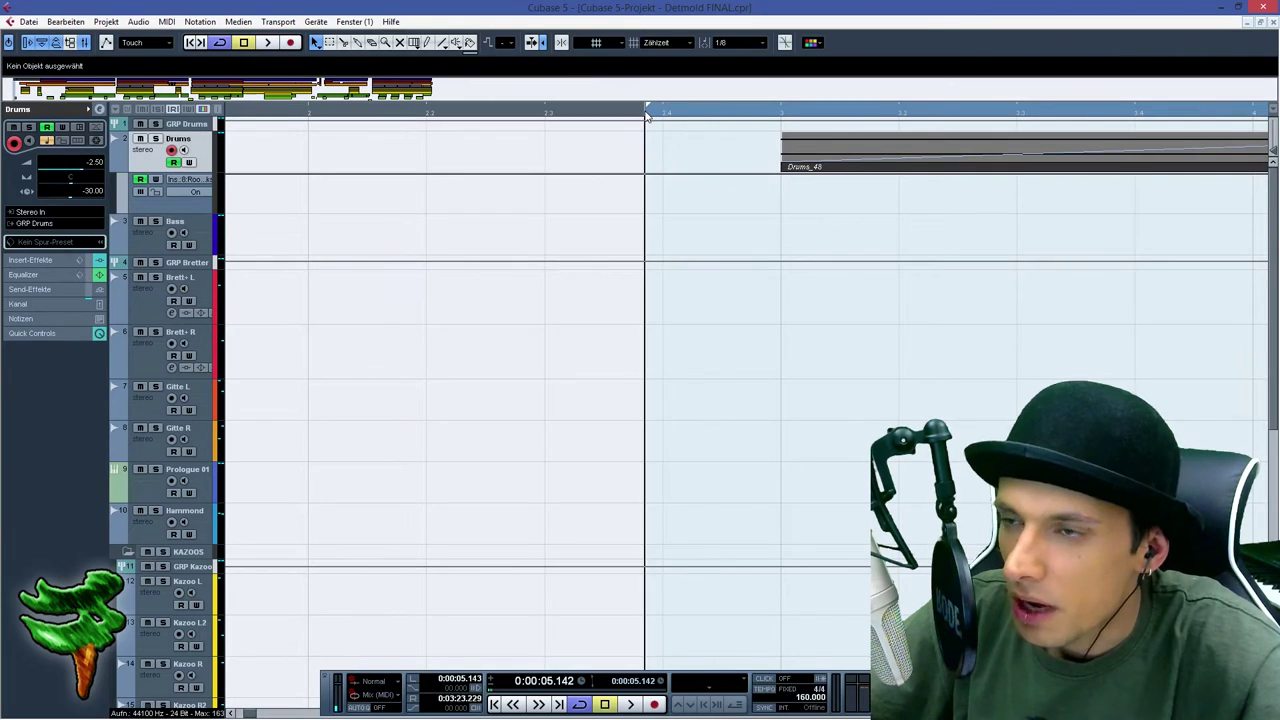
pyautogui.press('space')
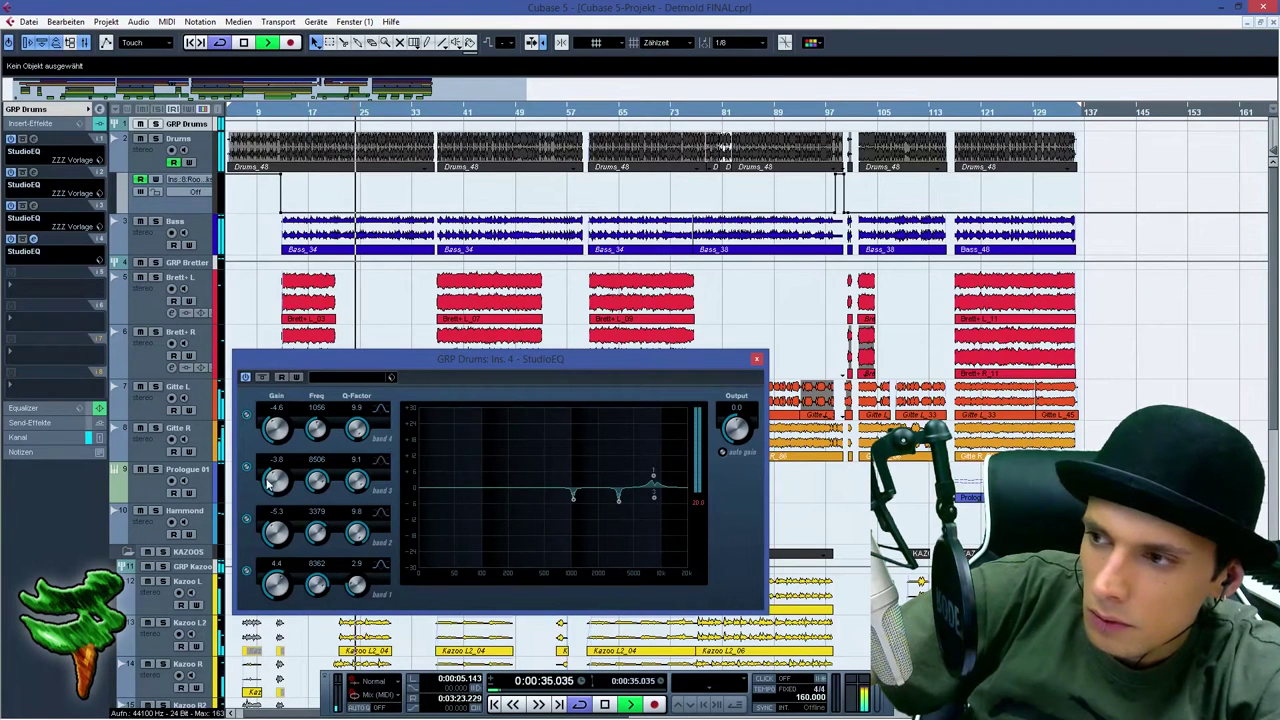
# In the GRP Drums StudioEQ insert 4, set band 3 to -7.4 dB at 8506 Hz and sweep band 1 to 24.0 dB at 140 Hz
pyautogui.moveTo(270, 483); pyautogui.dragTo(338, 314)
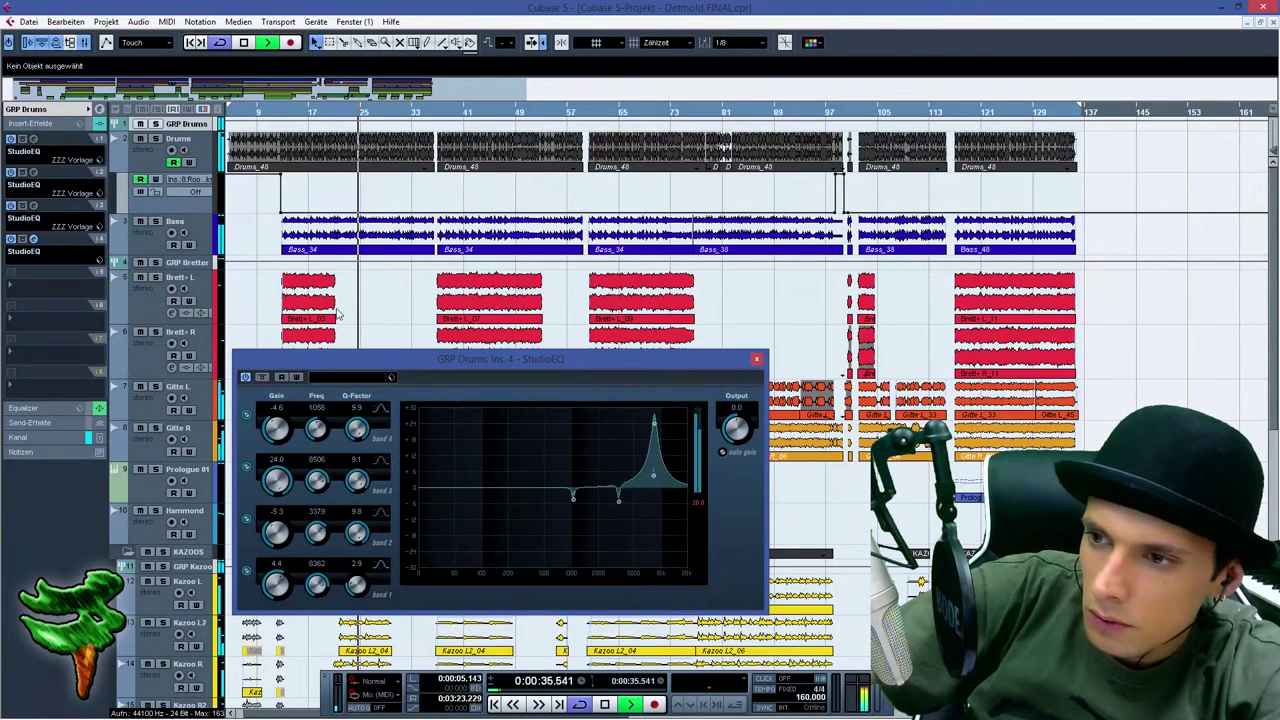
pyautogui.moveTo(278, 450); pyautogui.dragTo(277, 508)
pyautogui.moveTo(476, 412); pyautogui.dragTo(518, 417)
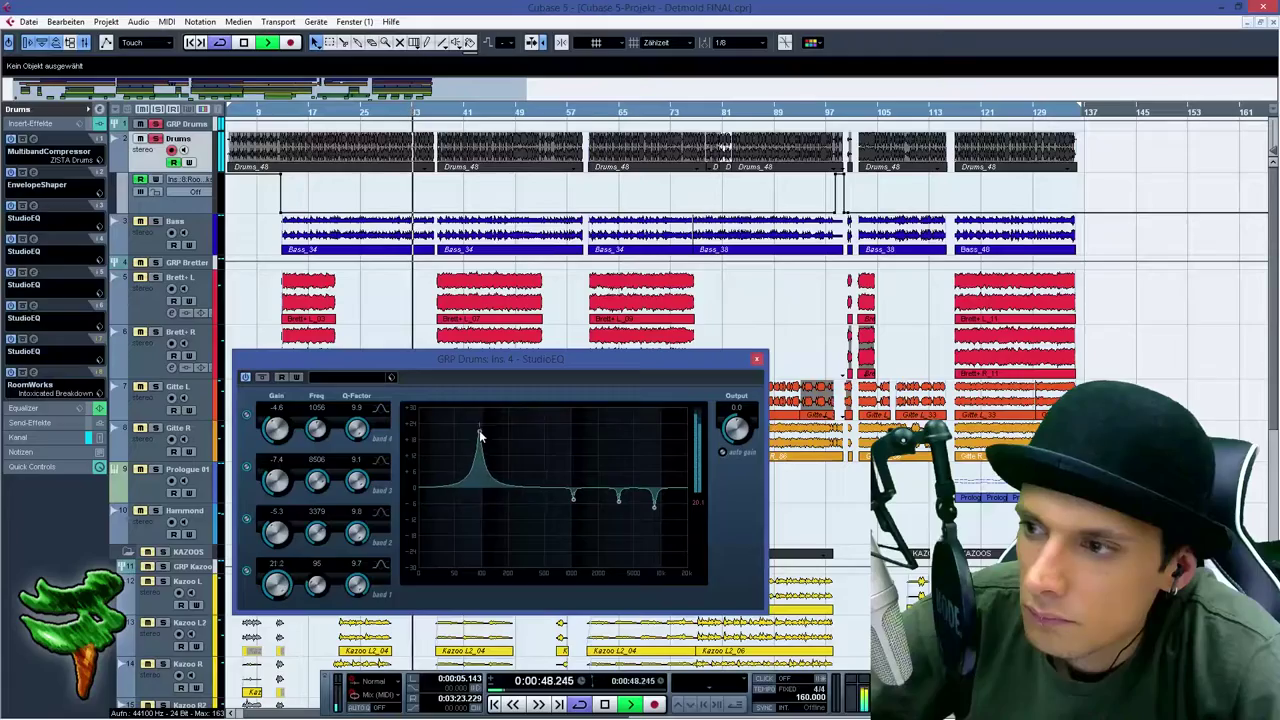
pyautogui.moveTo(465, 418); pyautogui.dragTo(493, 427)
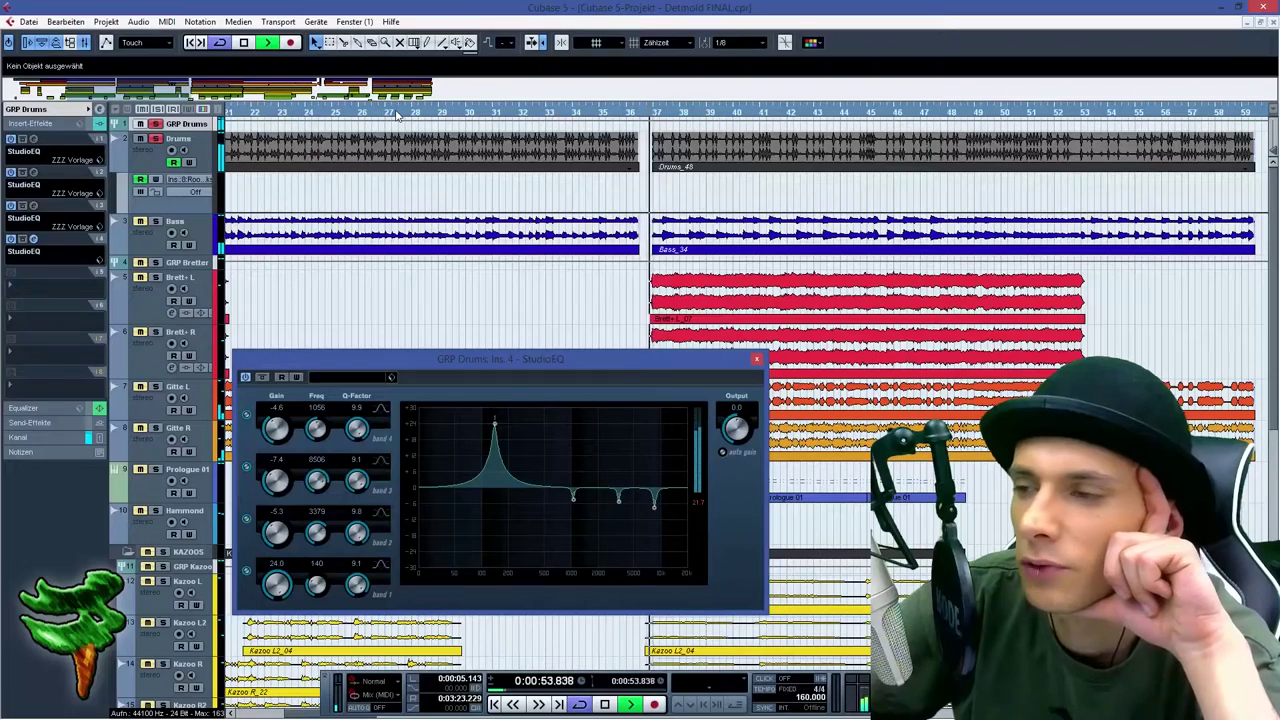
# Replay the soloed drums from about bar 29, cut band 1 of the GRP Drums EQ to -9.6 dB at 143 Hz, and unsolo the drums
pyautogui.click(397, 114)
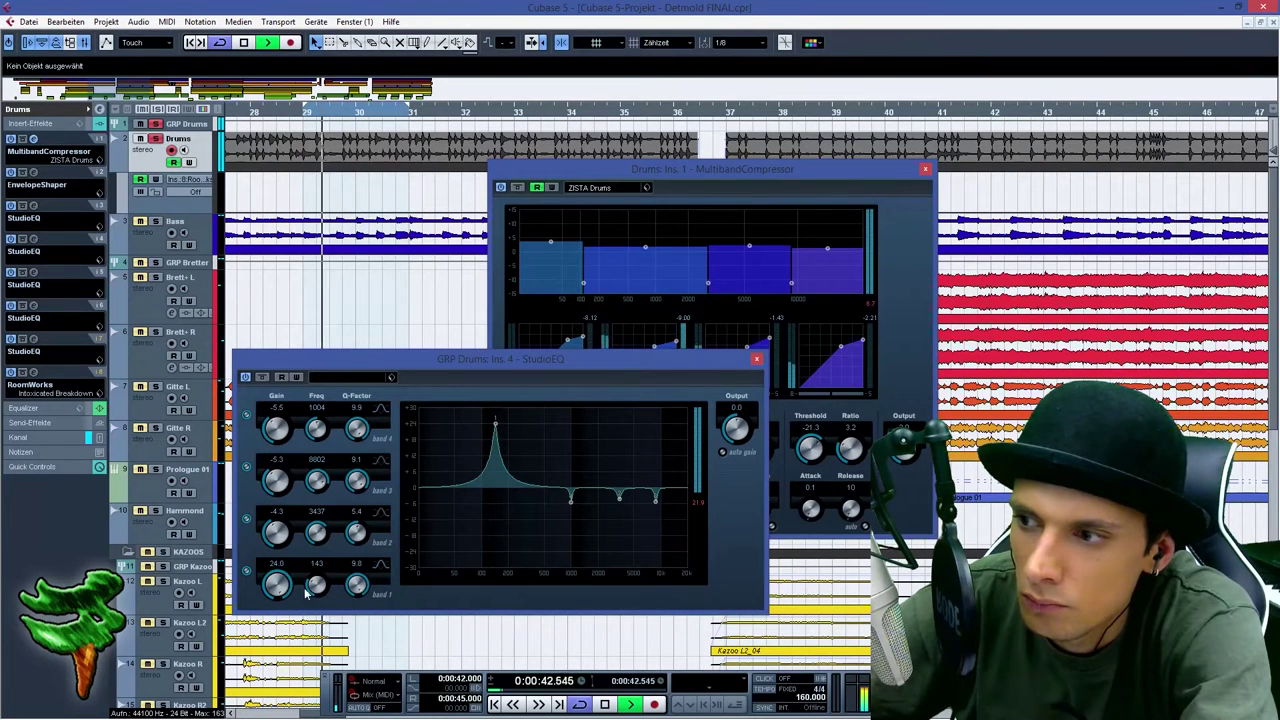
pyautogui.moveTo(275, 585); pyautogui.dragTo(272, 648)
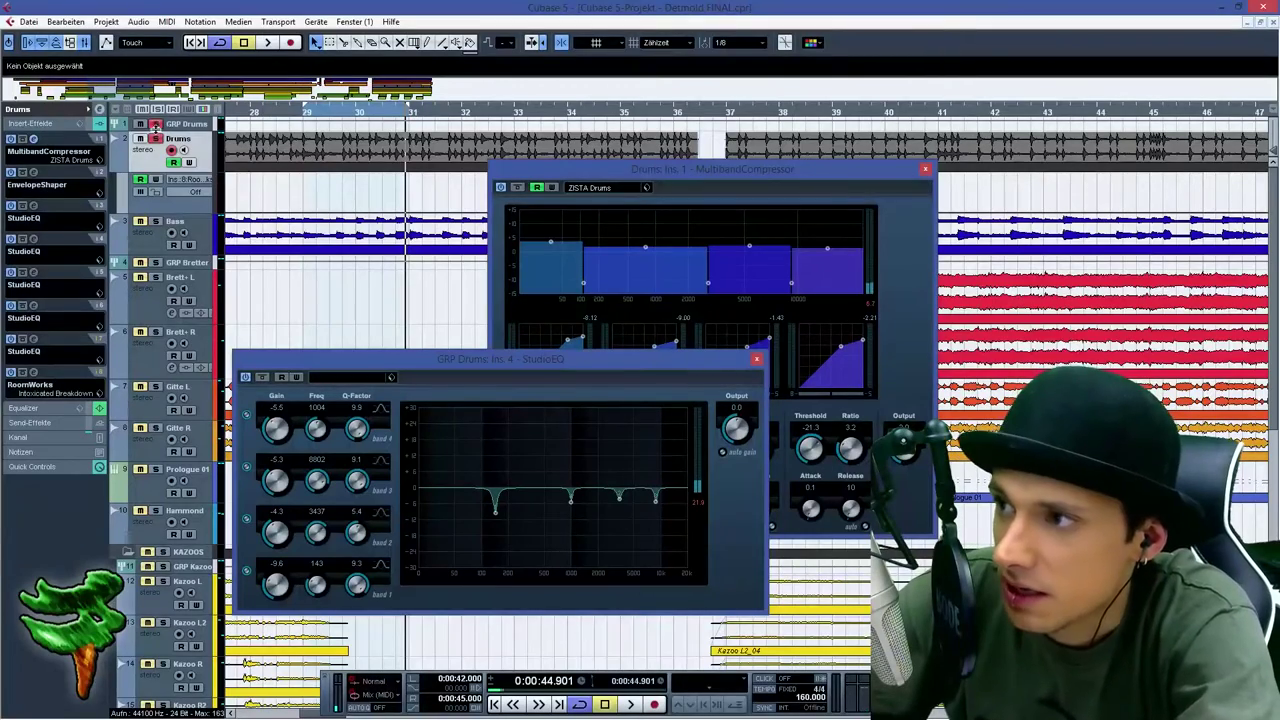
pyautogui.click(155, 125)
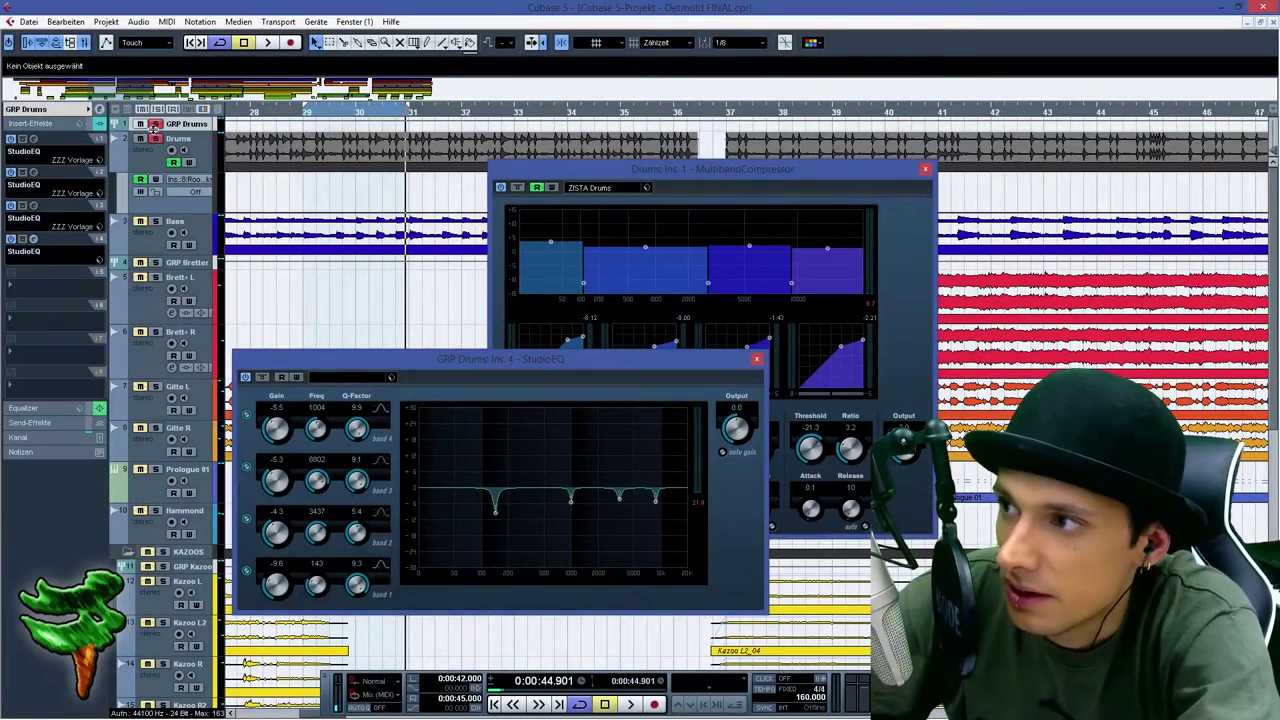
pyautogui.press('Home')
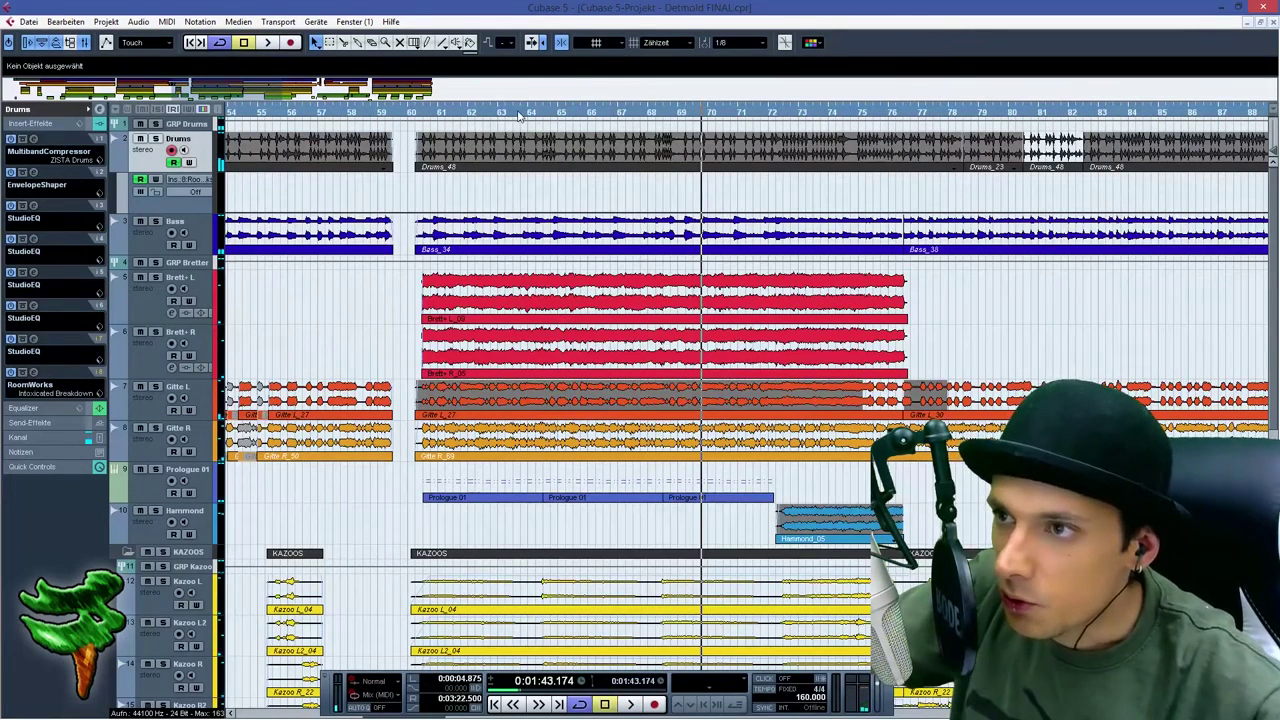
# Audition the section from about bar 63 and solo the Drums track to check its sound
pyautogui.click(519, 116)
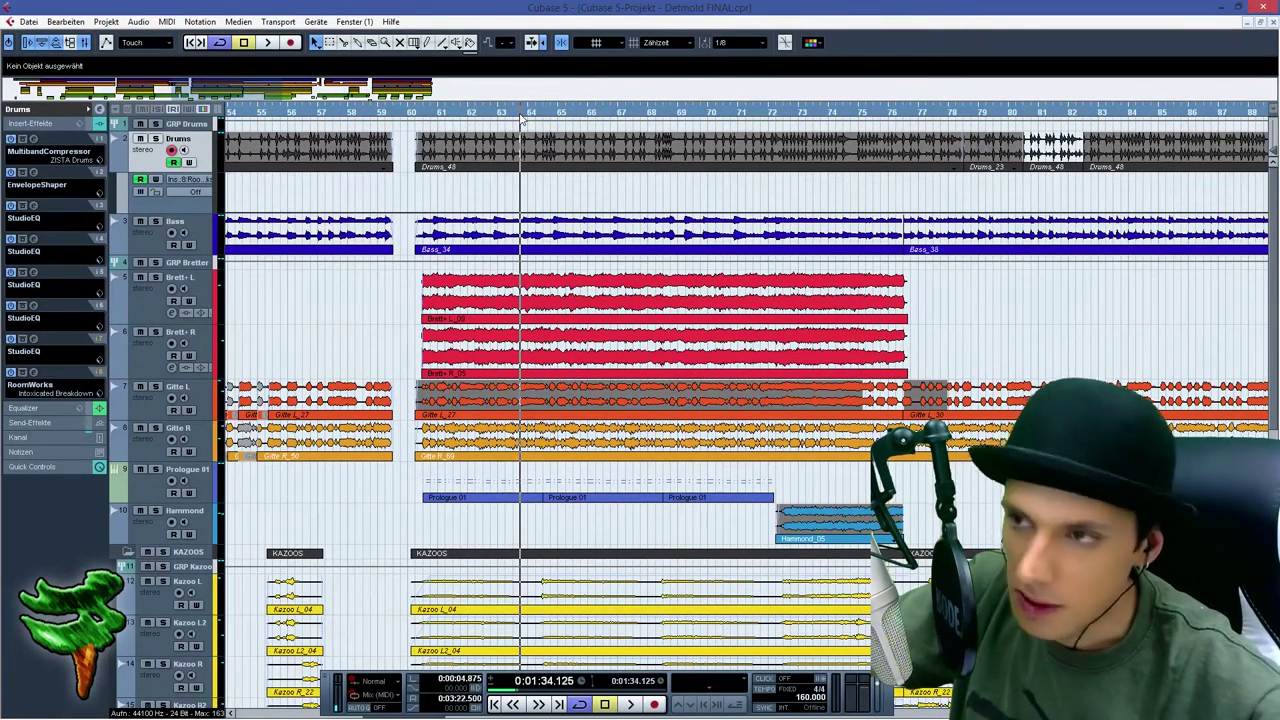
pyautogui.moveTo(525, 117); pyautogui.dragTo(499, 130)
pyautogui.press('space')
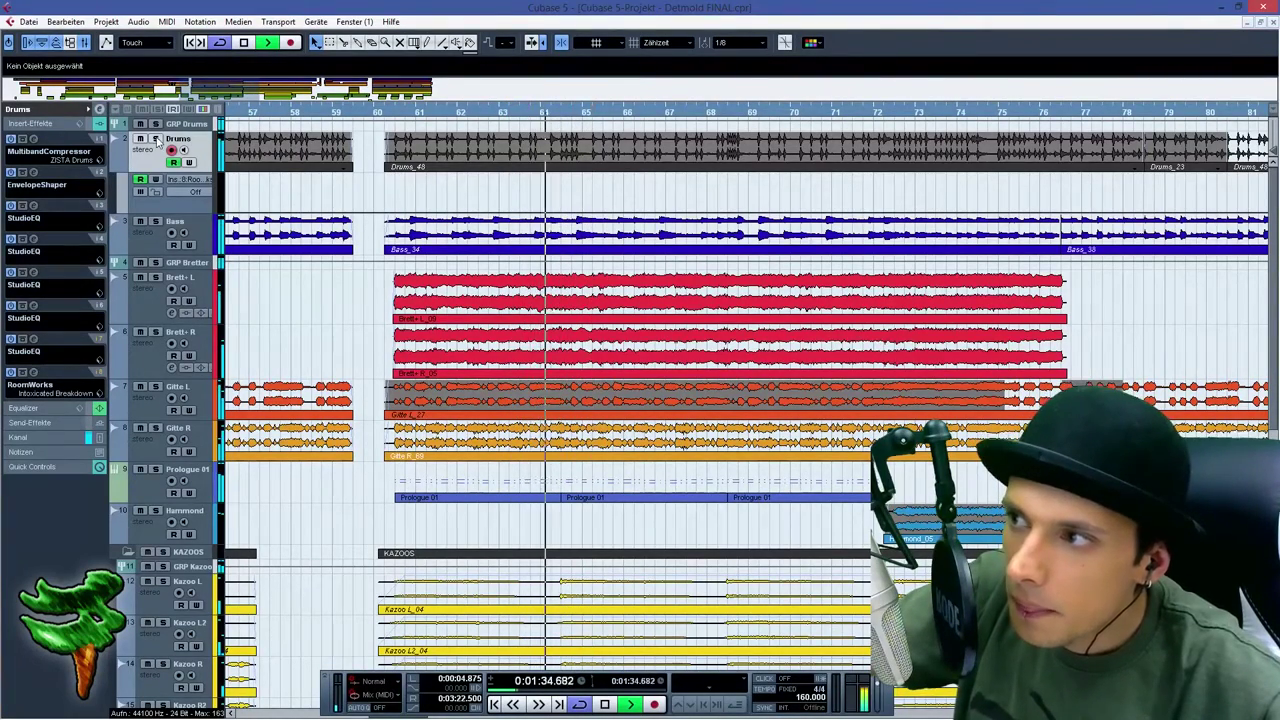
pyautogui.click(156, 139)
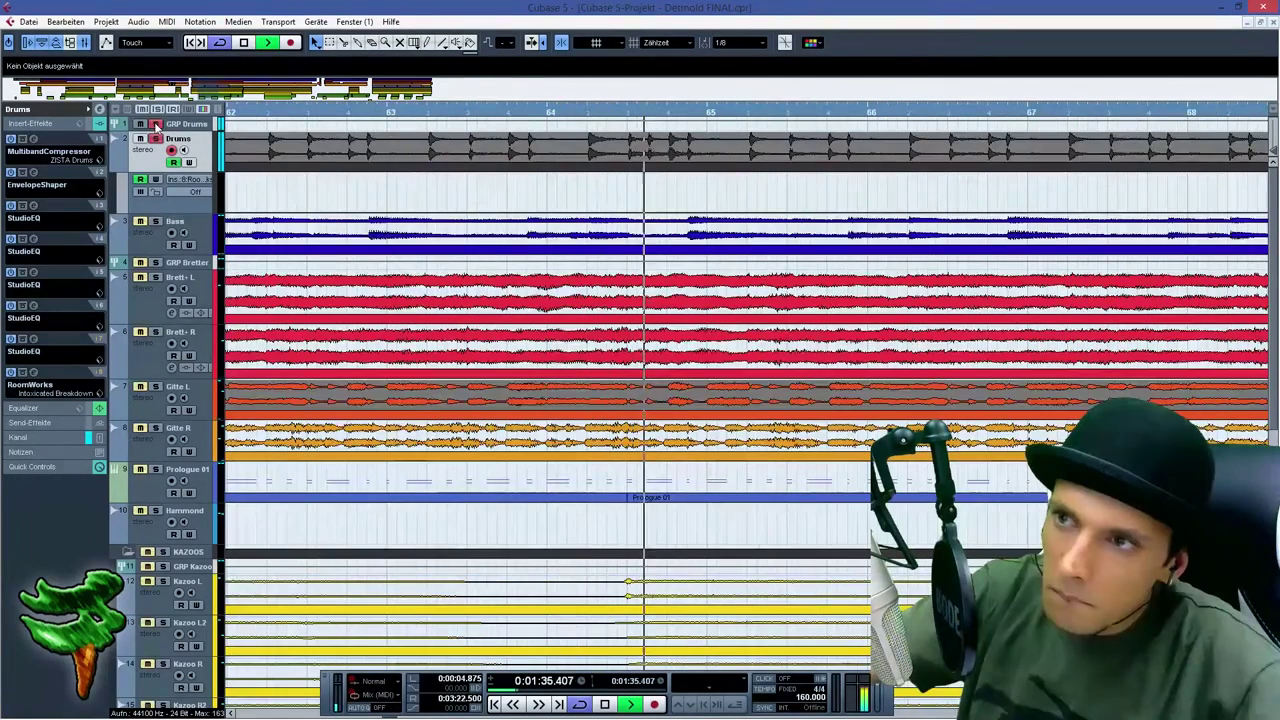
pyautogui.press('space')
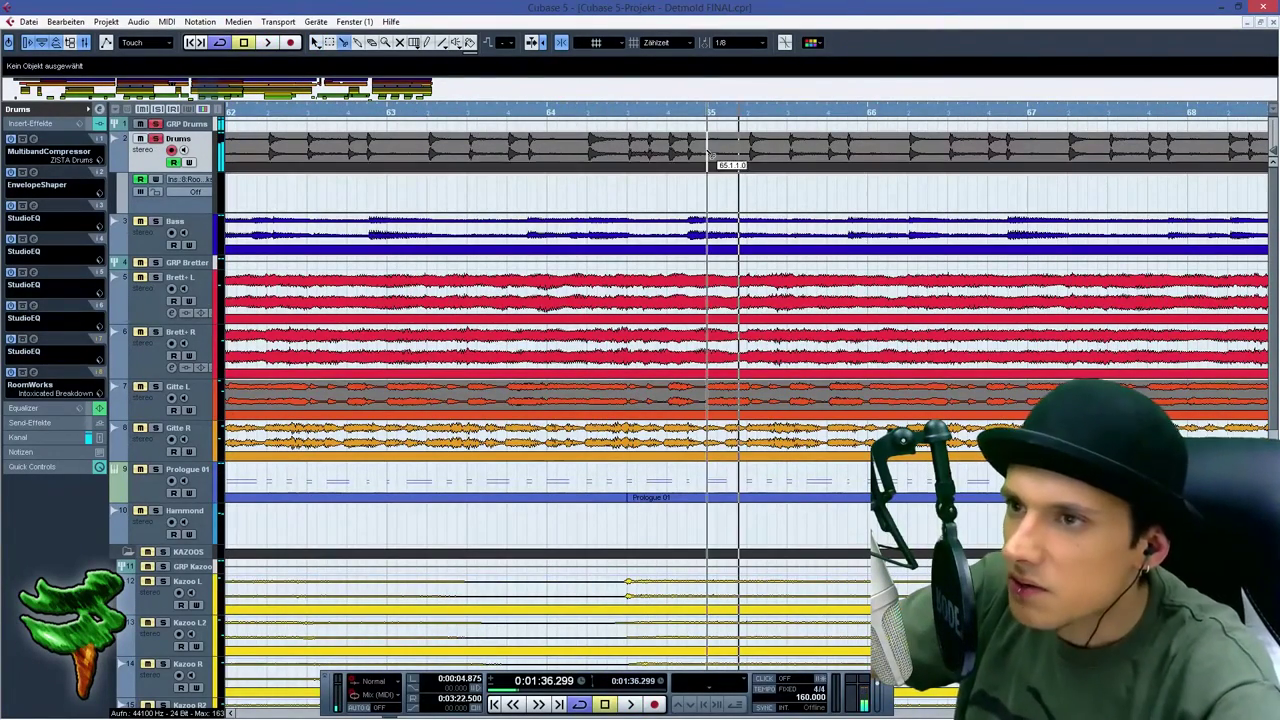
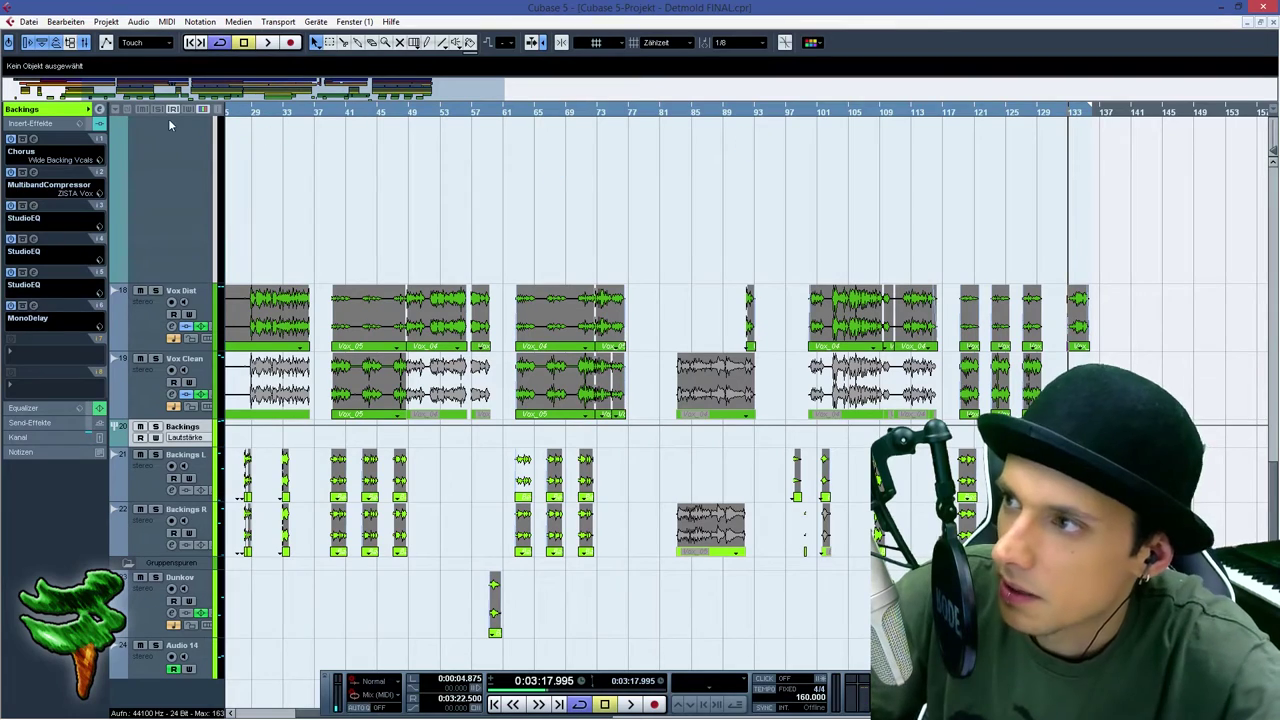
# Set up an audio mixdown export to the FINALS folder with the file name 03 Detmold FINAL 04
pyautogui.click(66, 21)
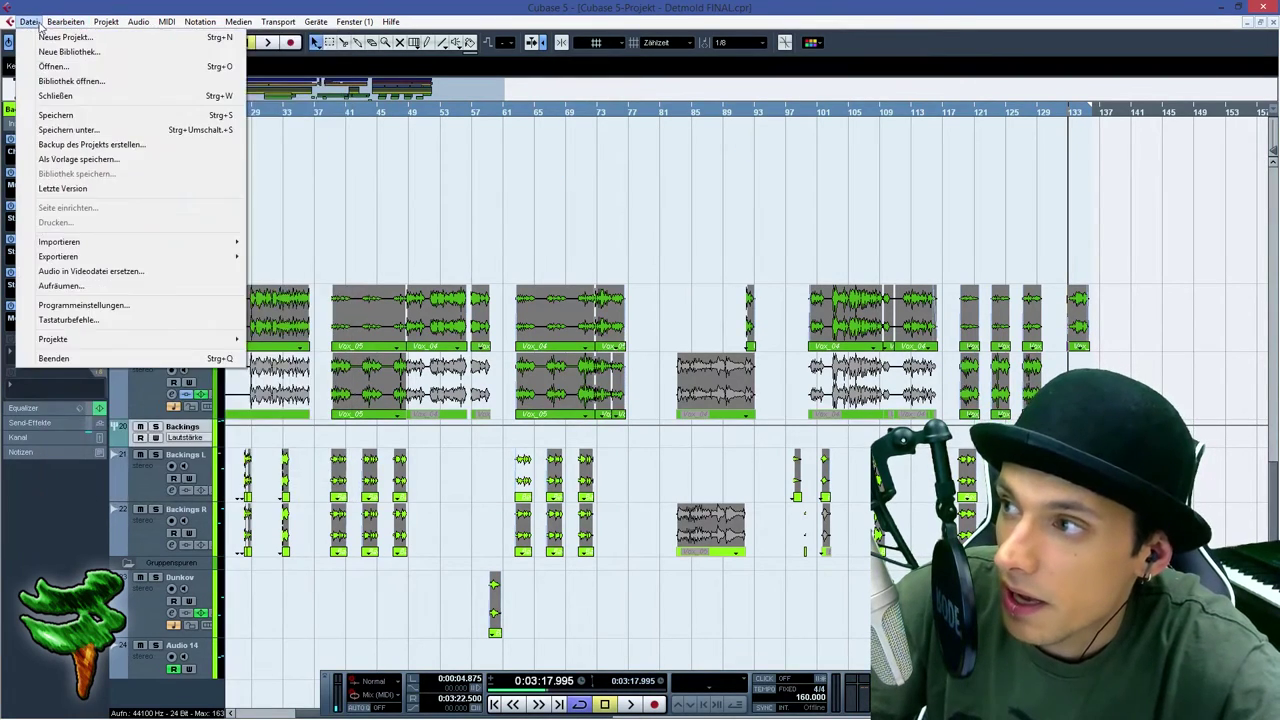
pyautogui.moveTo(28, 21)
pyautogui.moveTo(178, 258)
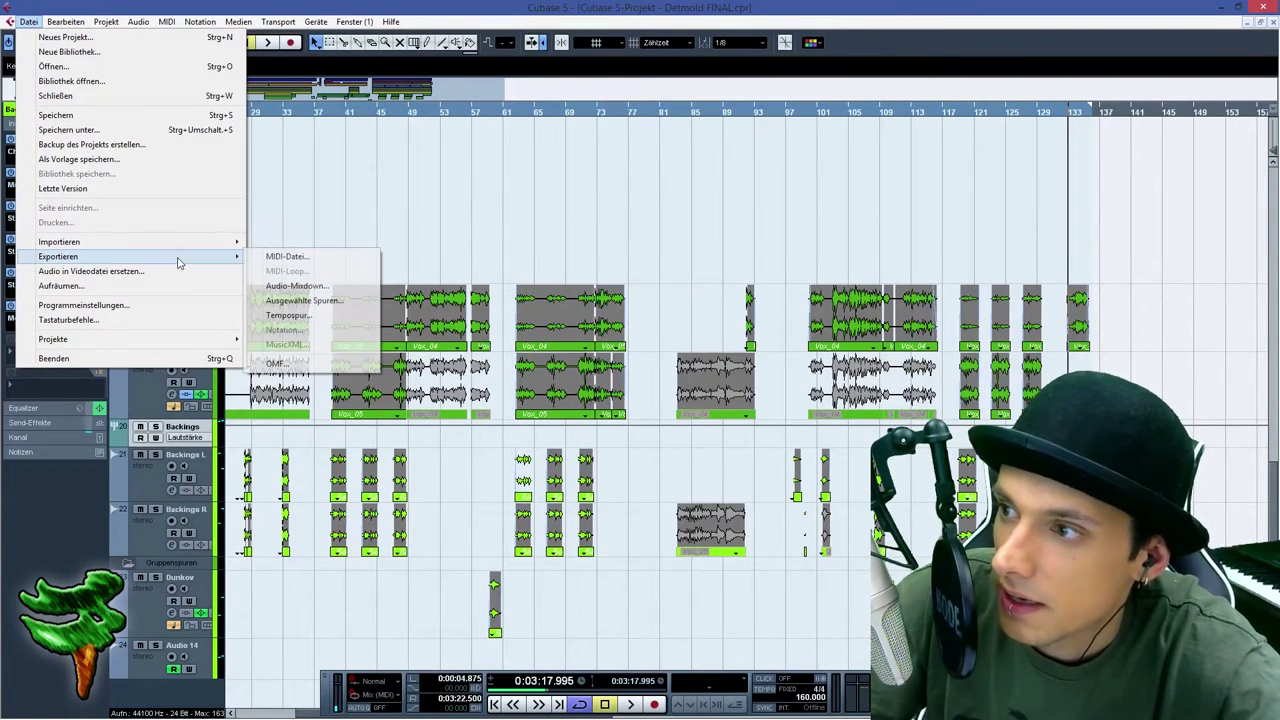
pyautogui.click(310, 291)
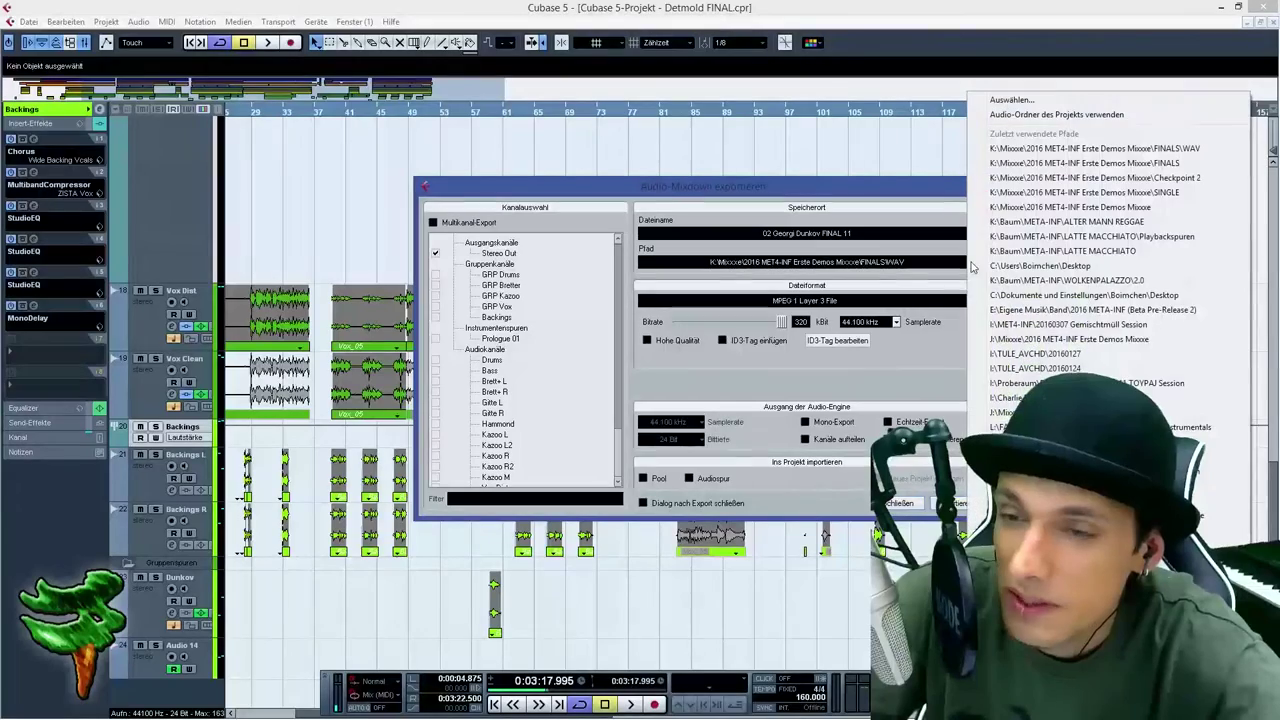
pyautogui.click(970, 233)
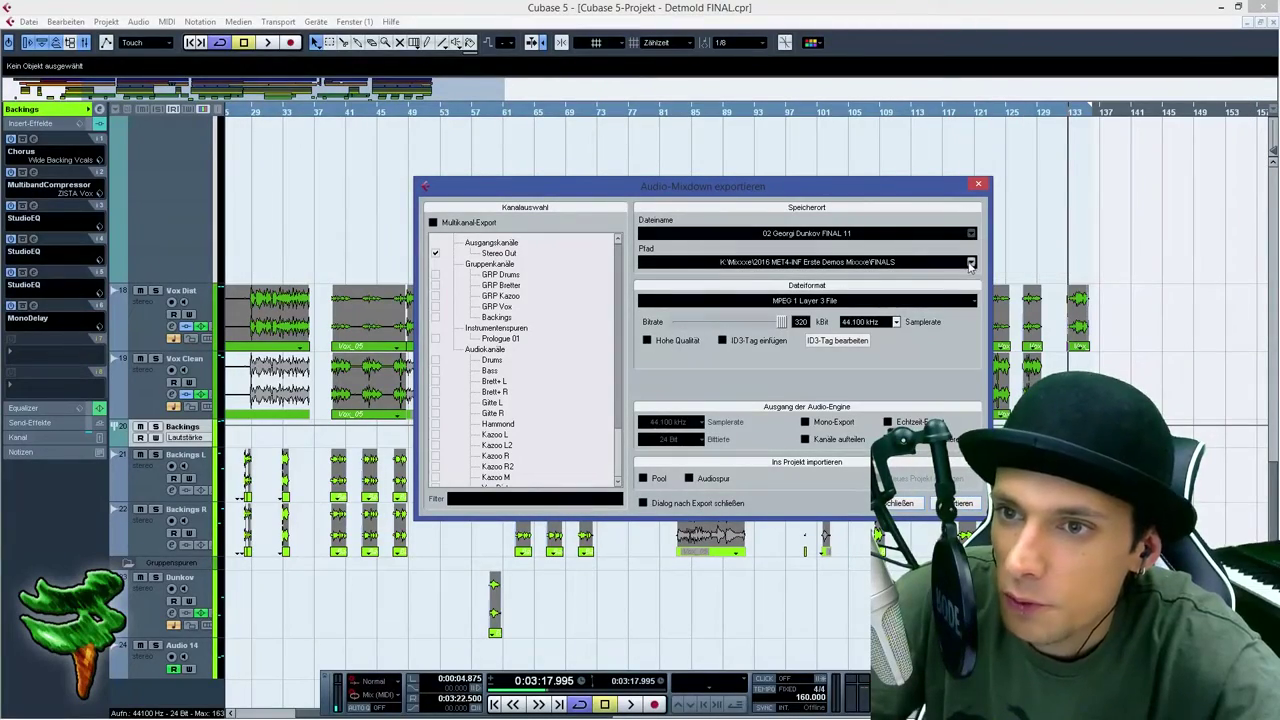
pyautogui.click(970, 262)
pyautogui.click(1048, 104)
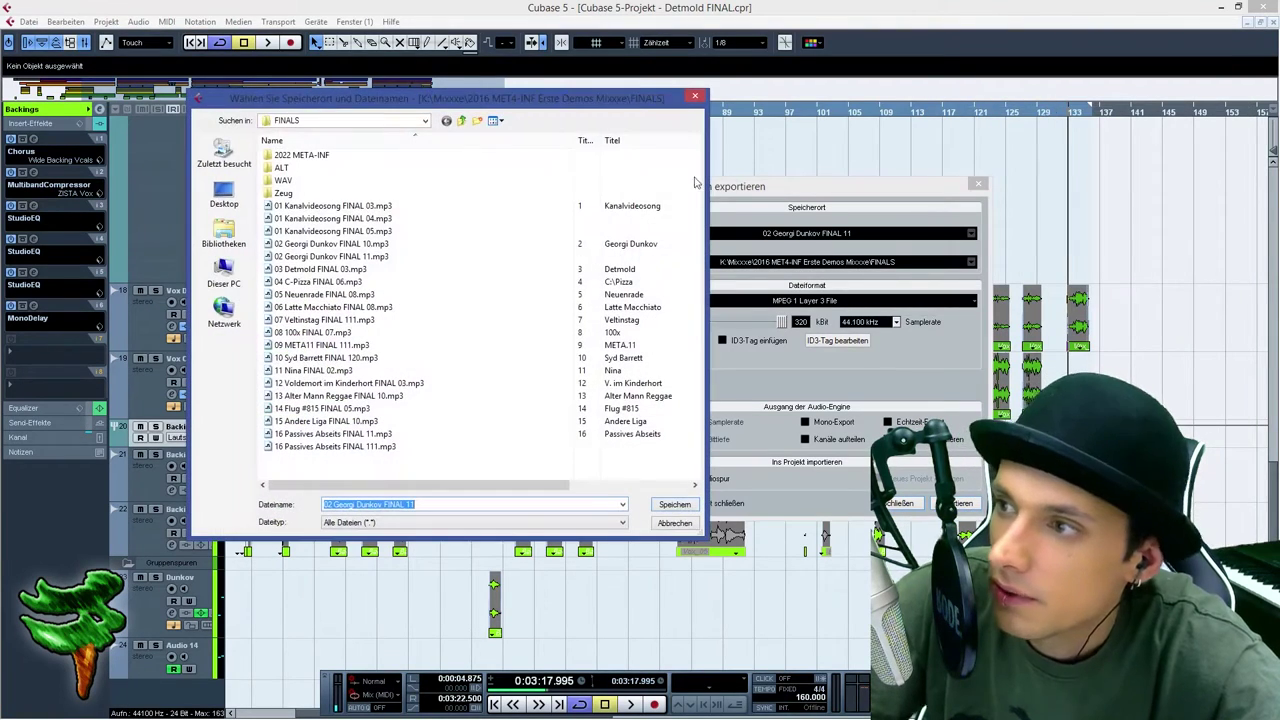
pyautogui.click(387, 273)
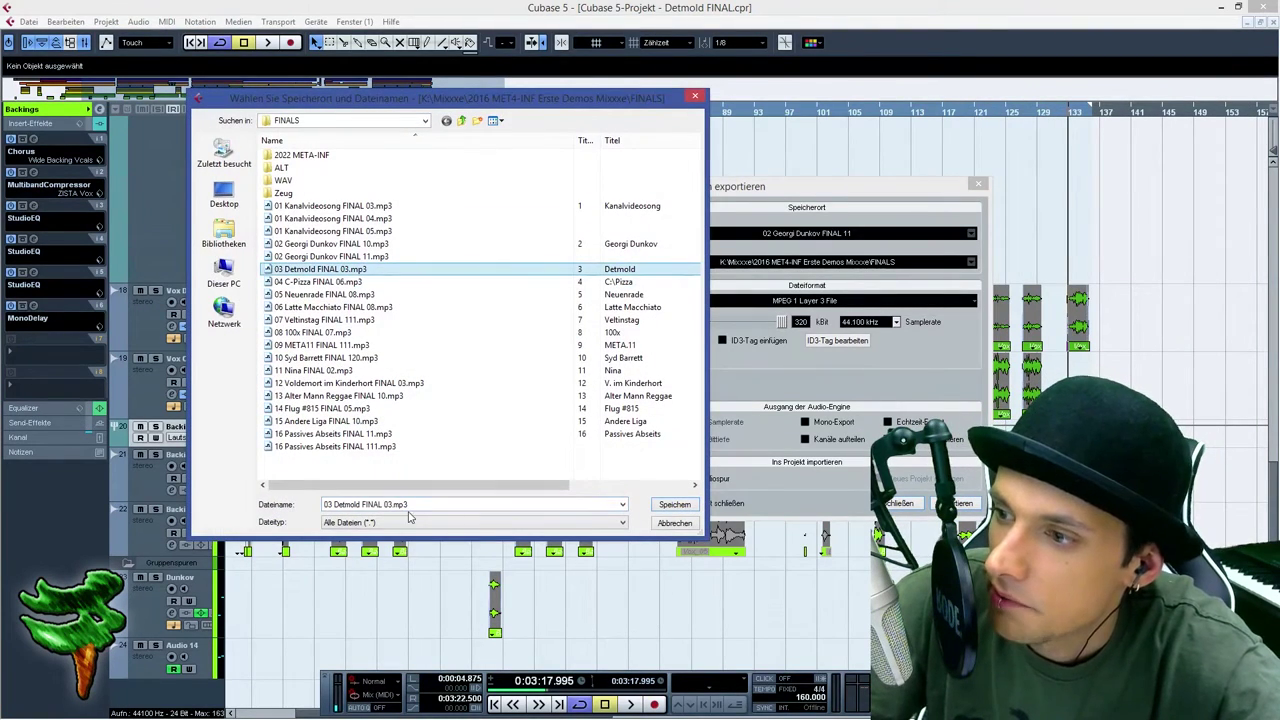
pyautogui.click(396, 503)
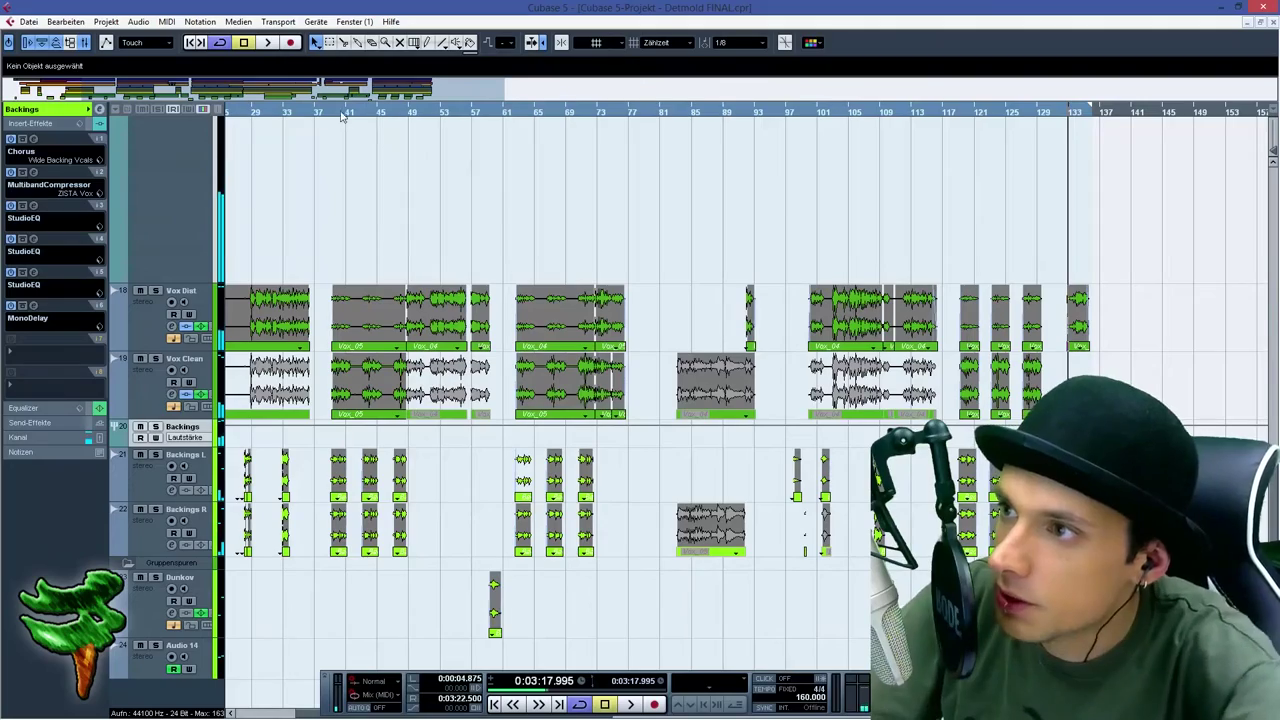
# Check the song's start and end, and set the left locator to 0:00:05.086 and the right locator to 0:03:22.869
pyautogui.moveTo(336, 98); pyautogui.dragTo(262, 98)
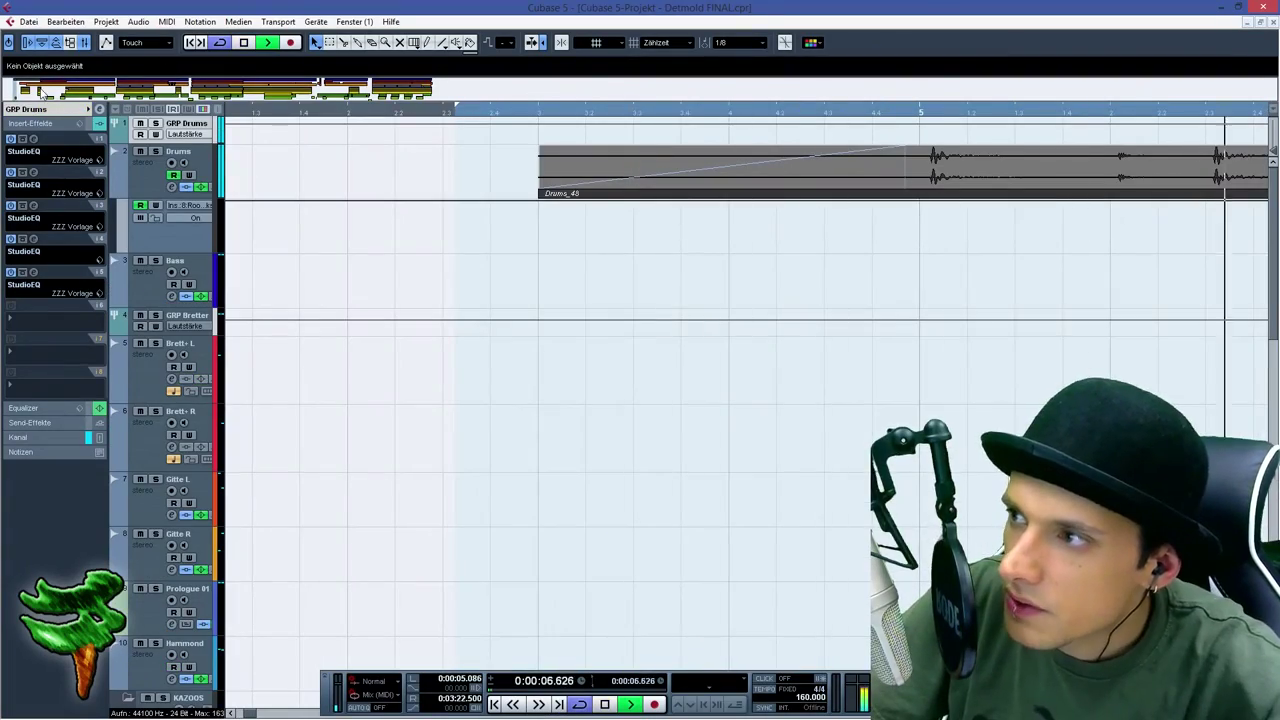
pyautogui.moveTo(41, 92); pyautogui.dragTo(826, 146)
pyautogui.press('space')
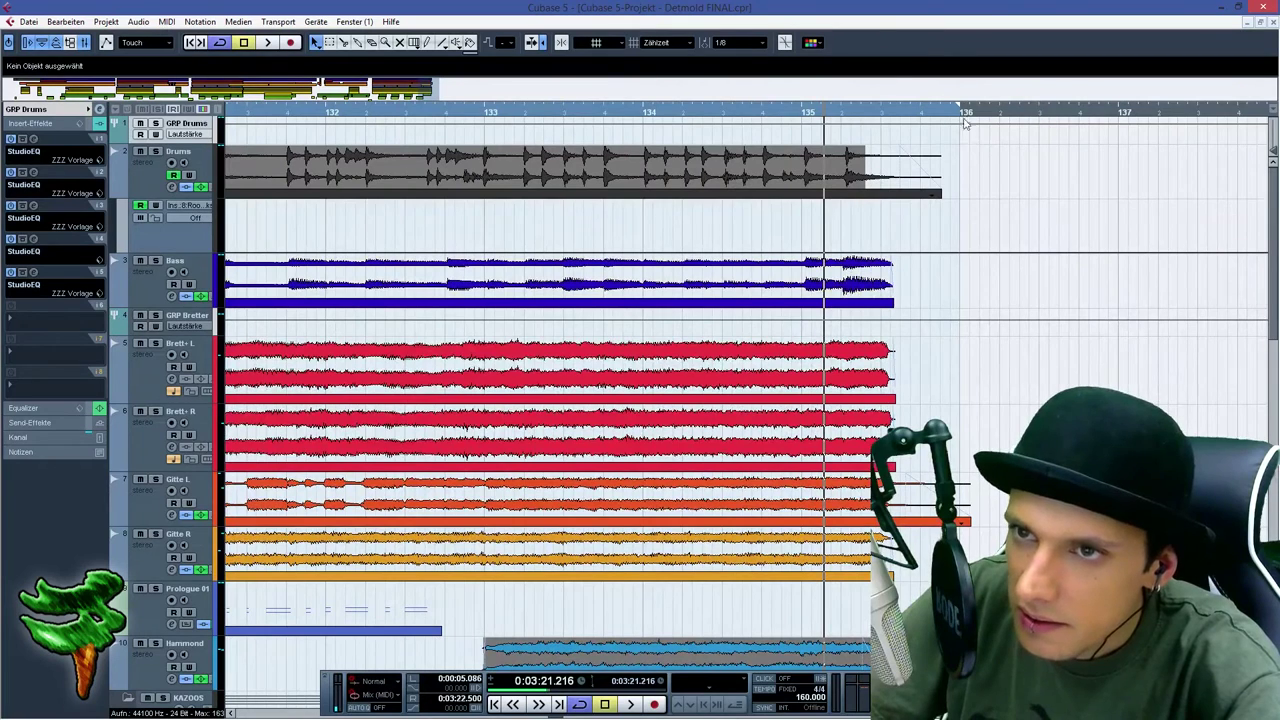
pyautogui.press('space')
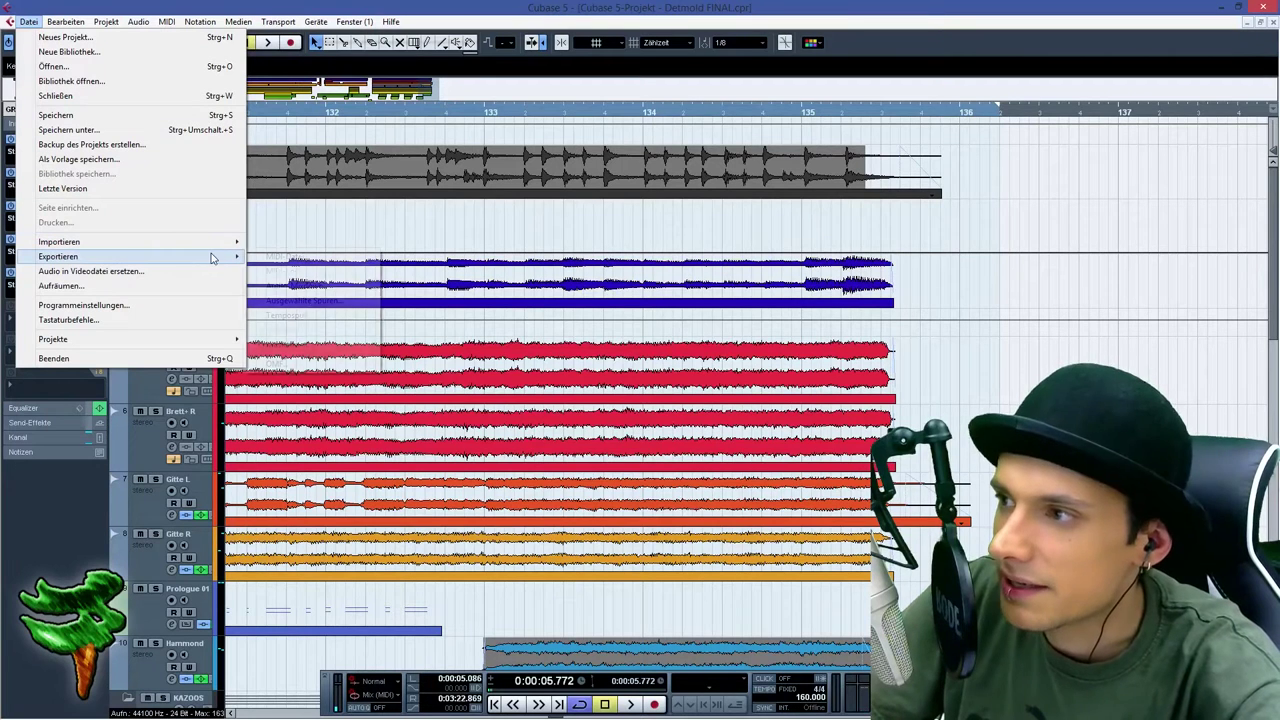
# Export the Stereo Out mixdown to the FINALS folder as the 320 kBit MP3 03 Detmold FINAL 04
pyautogui.moveTo(238, 252)
pyautogui.click(318, 286)
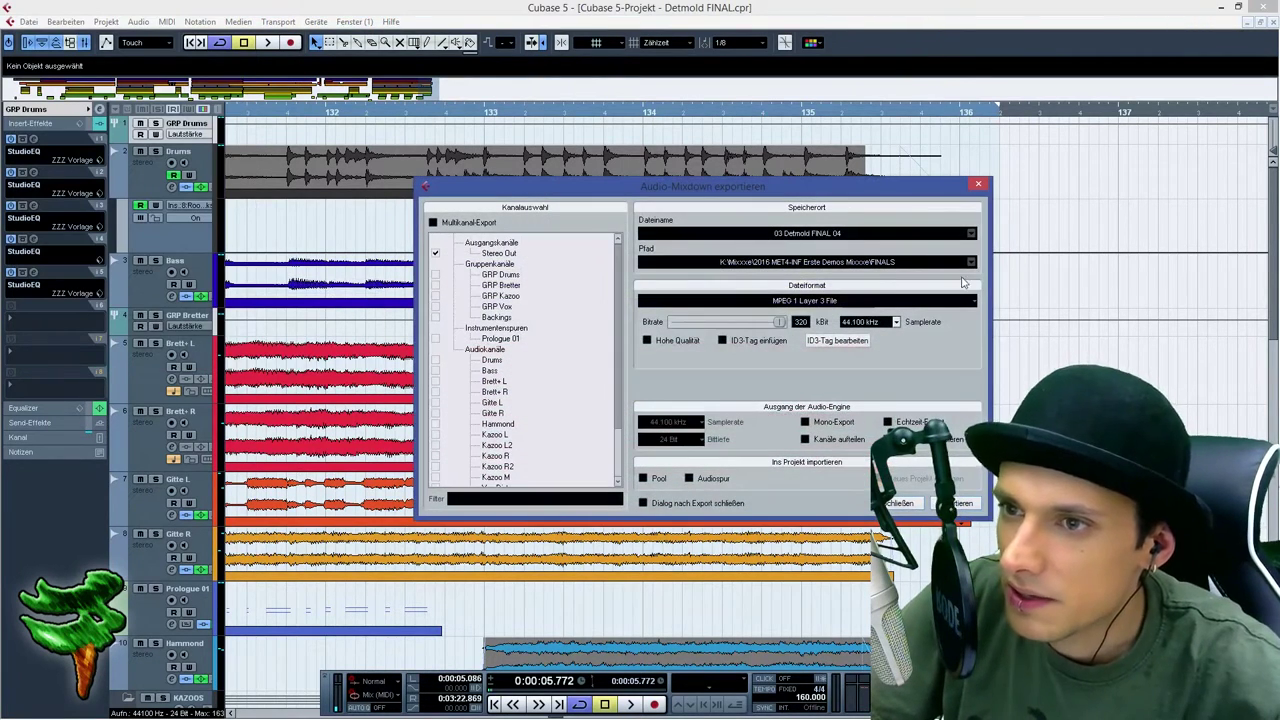
pyautogui.press('Return')
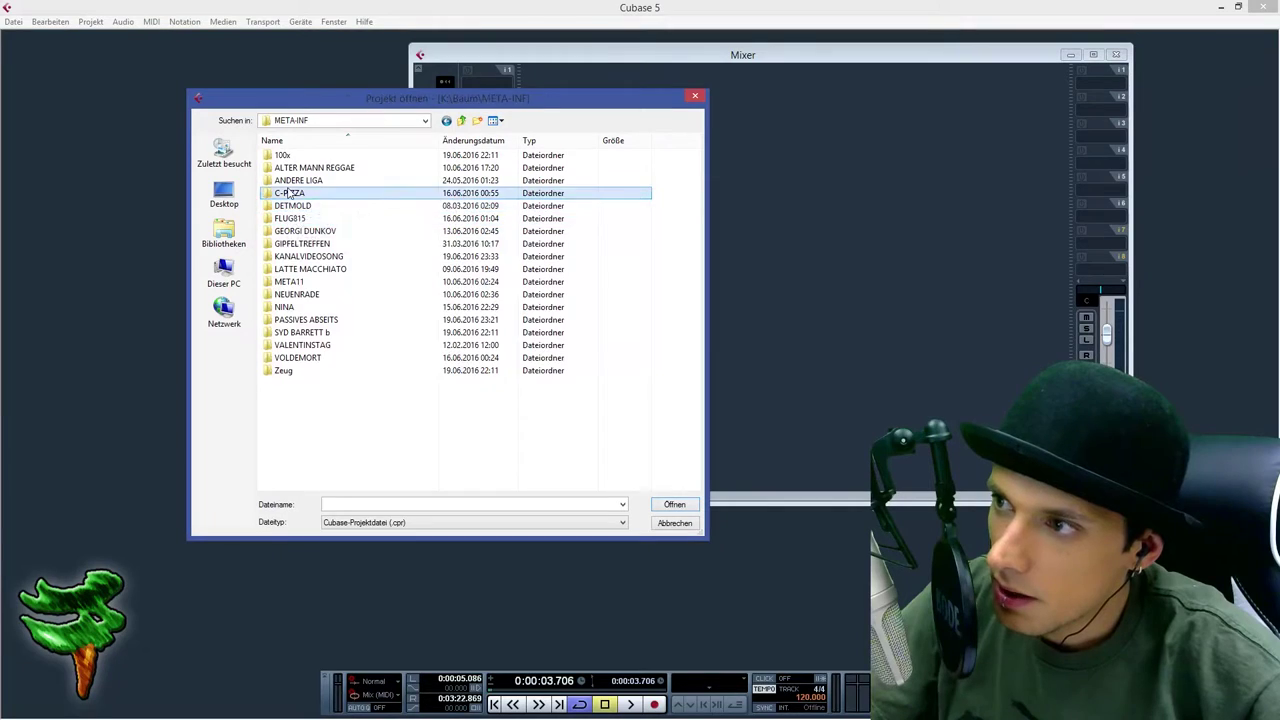
# Open the C-PIZZA FINAL project from the C-PIZZA folder and maximize its project window
pyautogui.doubleClick(292, 194)
pyautogui.click(305, 205)
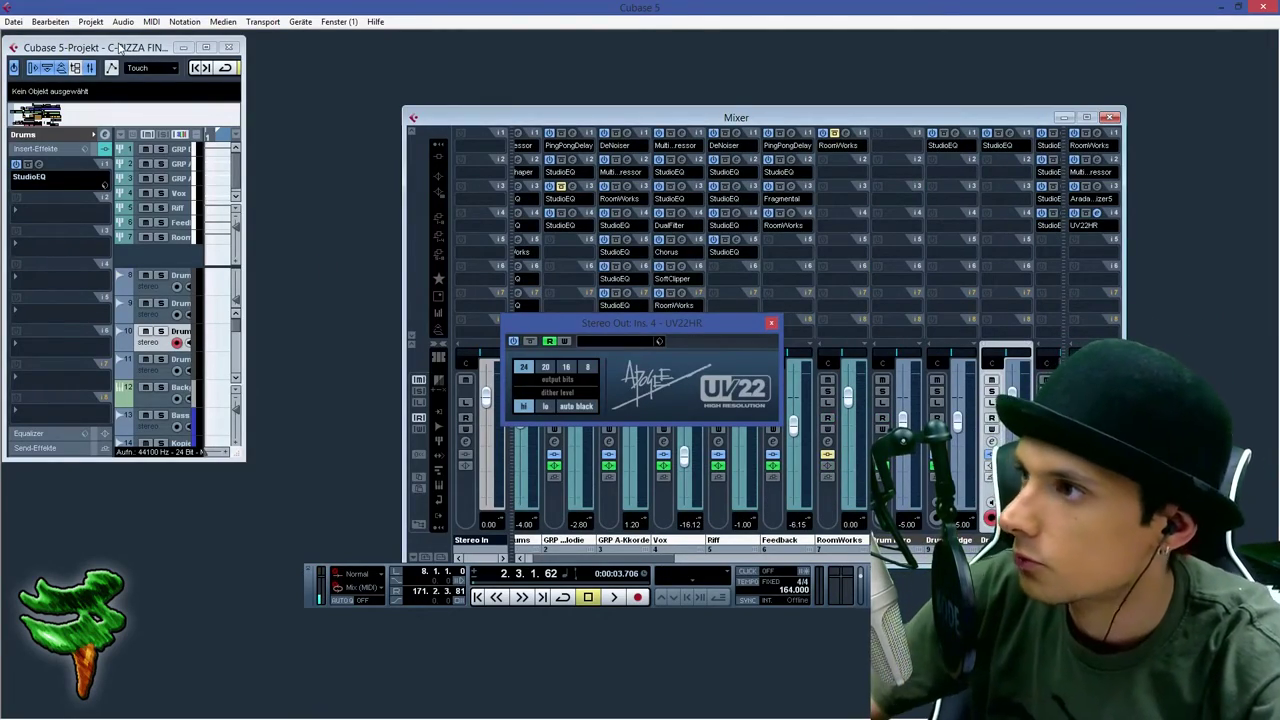
pyautogui.doubleClick(119, 47)
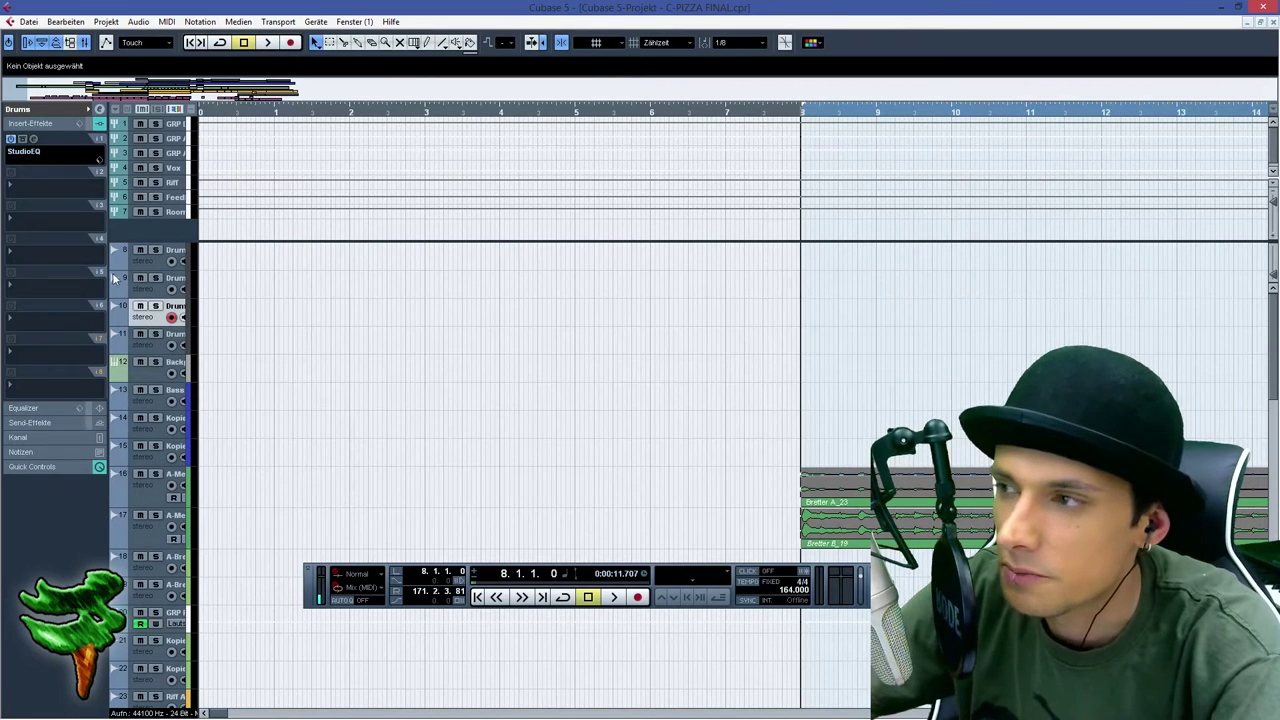
# Collapse the insert effects of the A-Melodie L track and show its volume, pan and delay settings
pyautogui.click(138, 503)
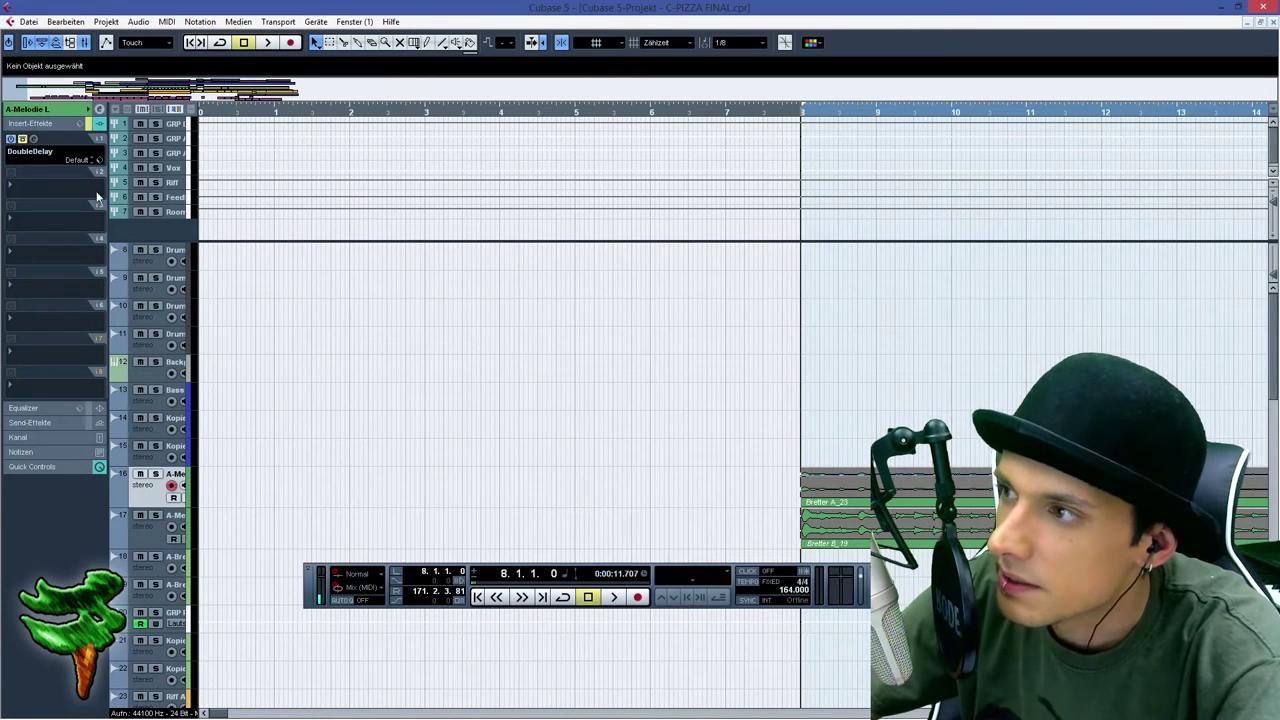
pyautogui.click(52, 122)
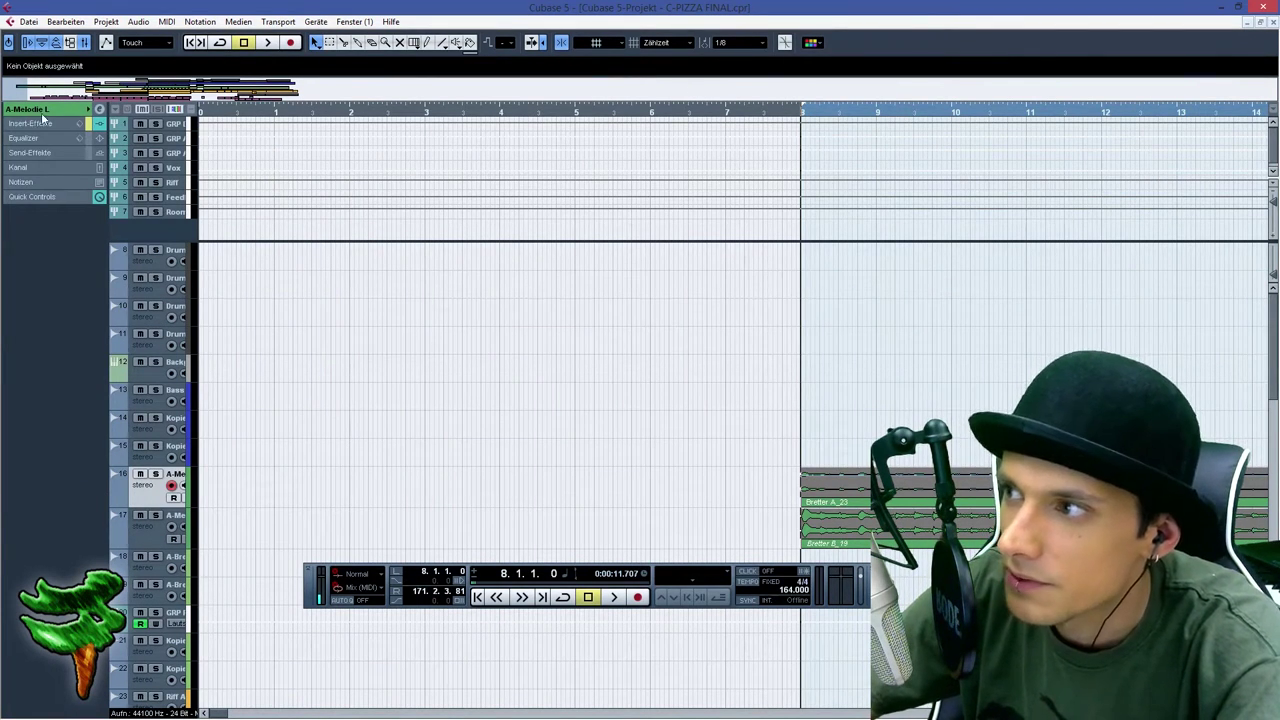
pyautogui.click(32, 111)
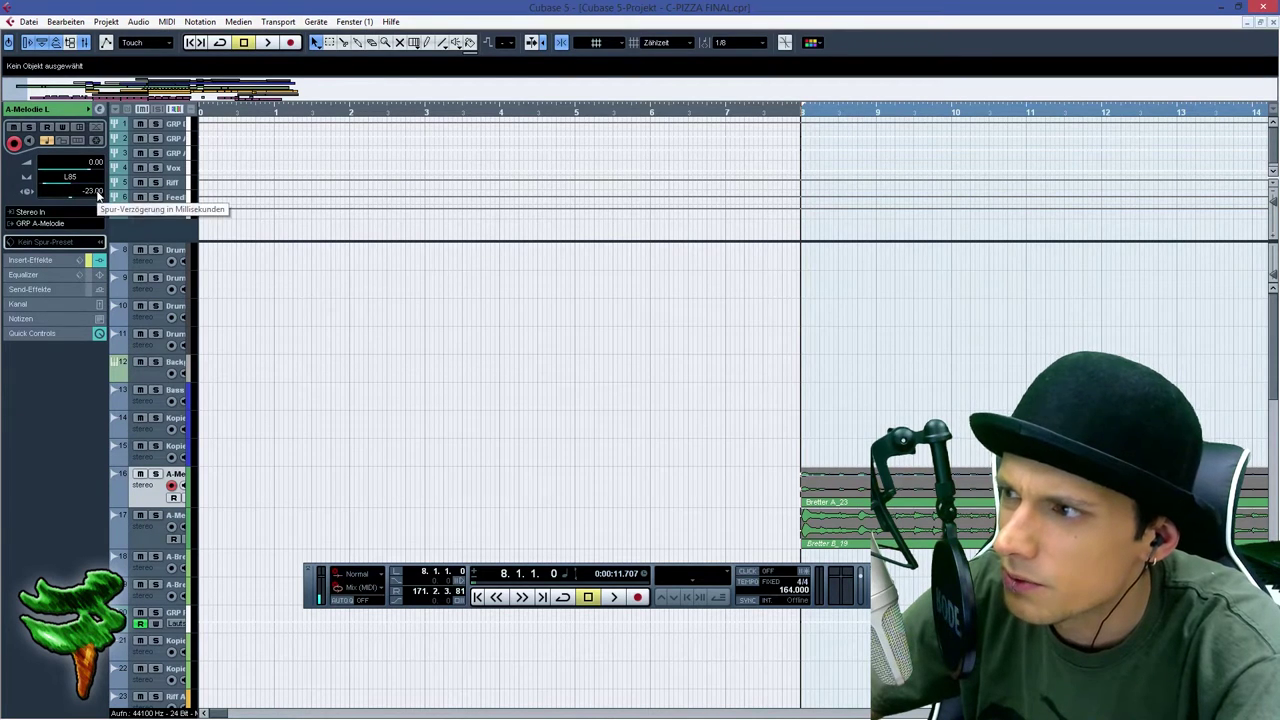
# Move the left locator to 7.4.3.21, just ahead of the first guitar events, and audition the song's start
pyautogui.press('space')
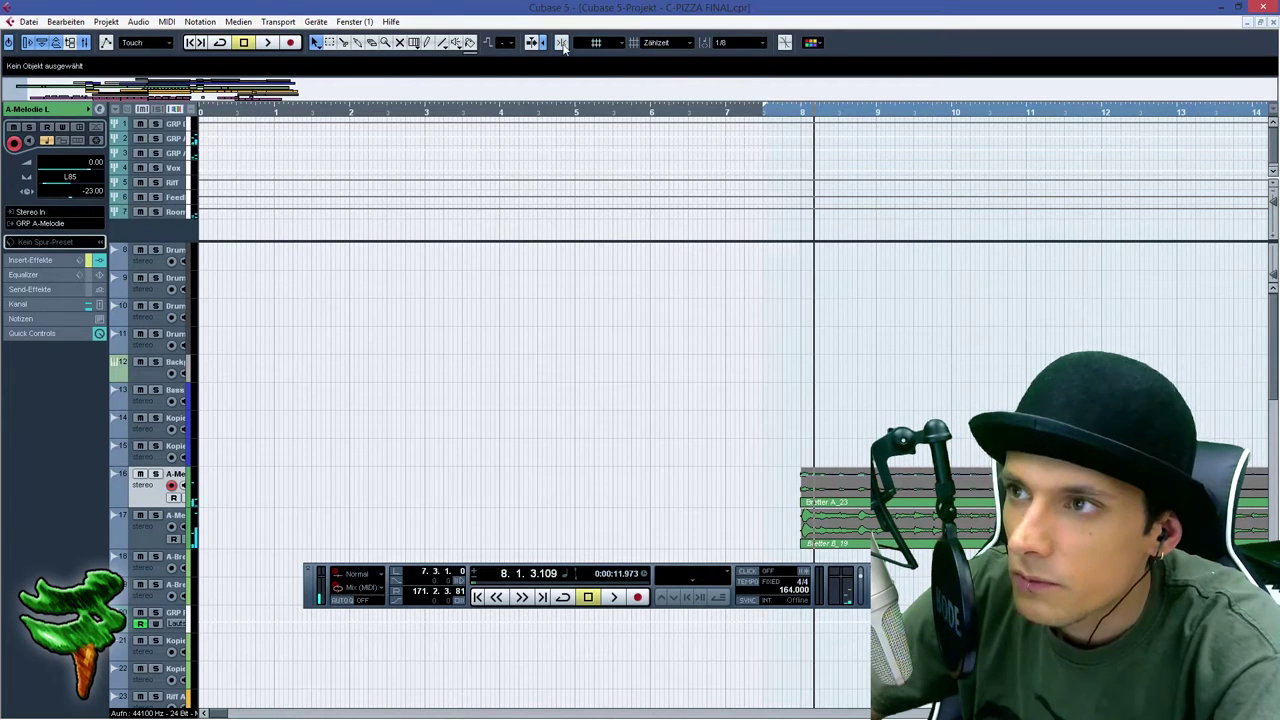
pyautogui.click(794, 114)
pyautogui.press('space')
pyautogui.press('space')
pyautogui.click(794, 114)
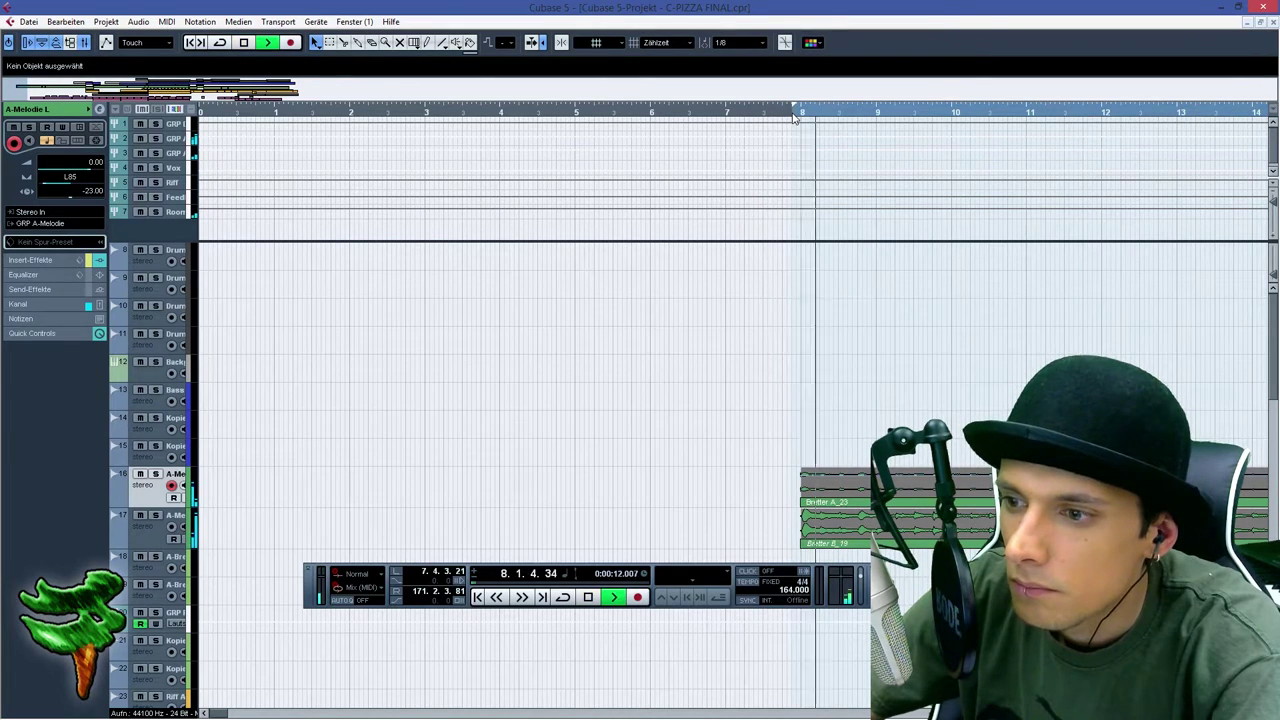
pyautogui.press('space')
# Audition the song's ending from bar 163 and select the final event on the Riff B track
pyautogui.moveTo(41, 94); pyautogui.dragTo(316, 88)
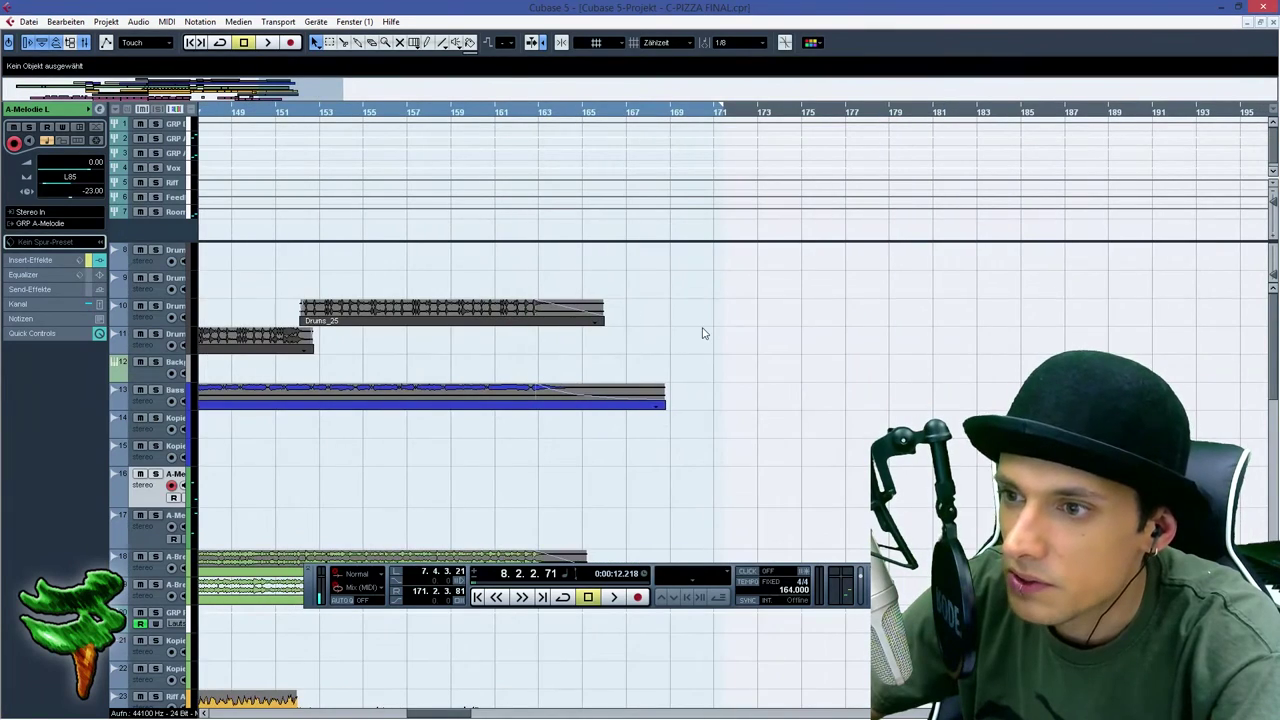
pyautogui.scroll(-5, 702, 333)
pyautogui.scroll(5, 702, 333)
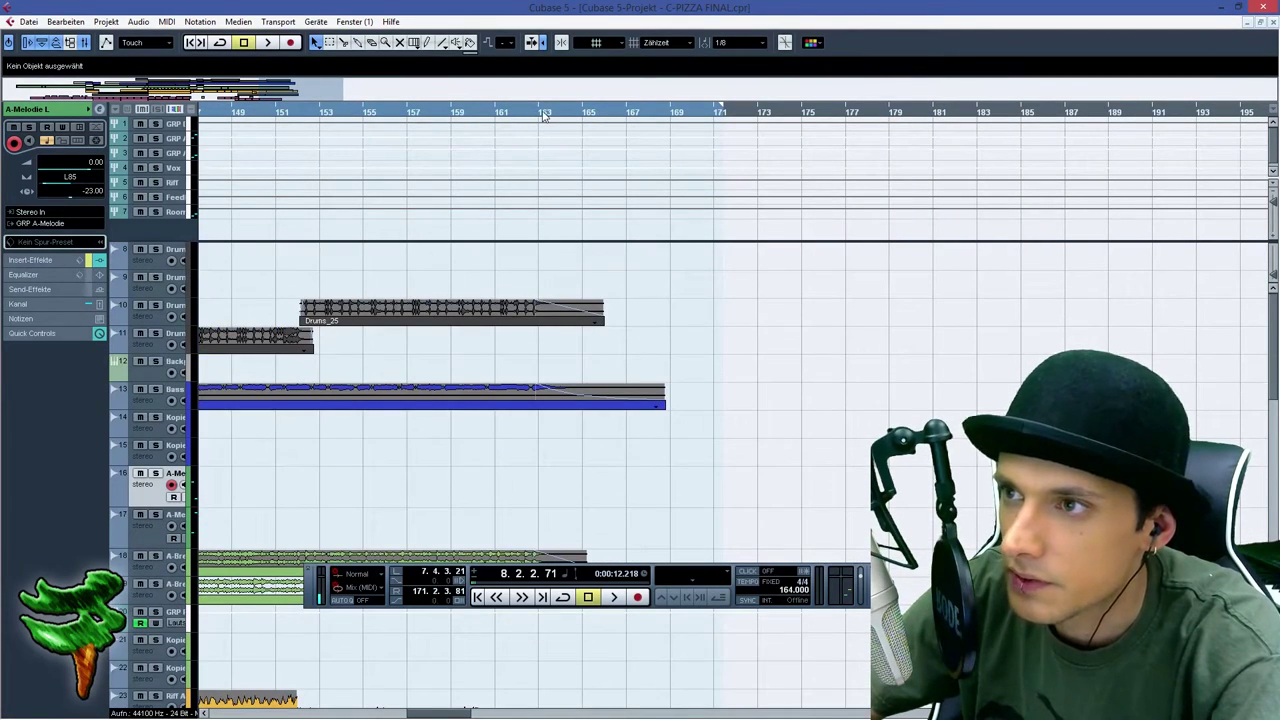
pyautogui.doubleClick(528, 114)
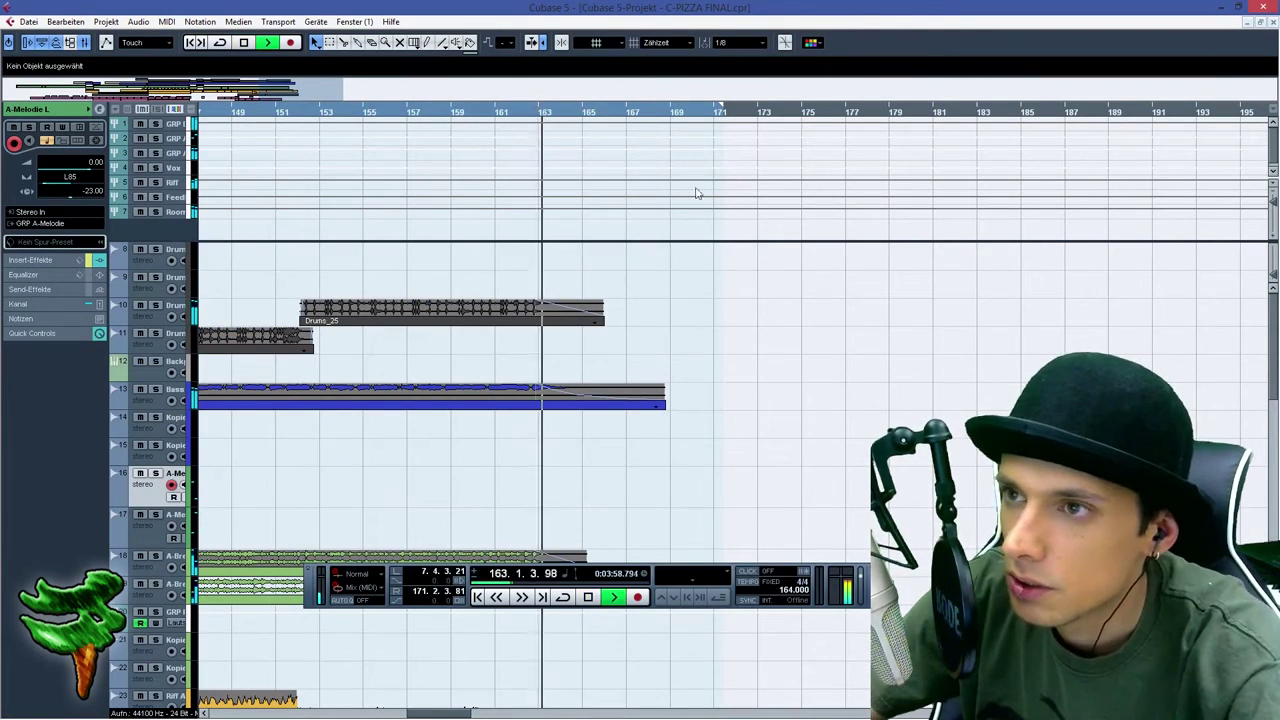
pyautogui.scroll(-5, 690, 347)
pyautogui.scroll(-4, 690, 347)
pyautogui.scroll(6, 690, 347)
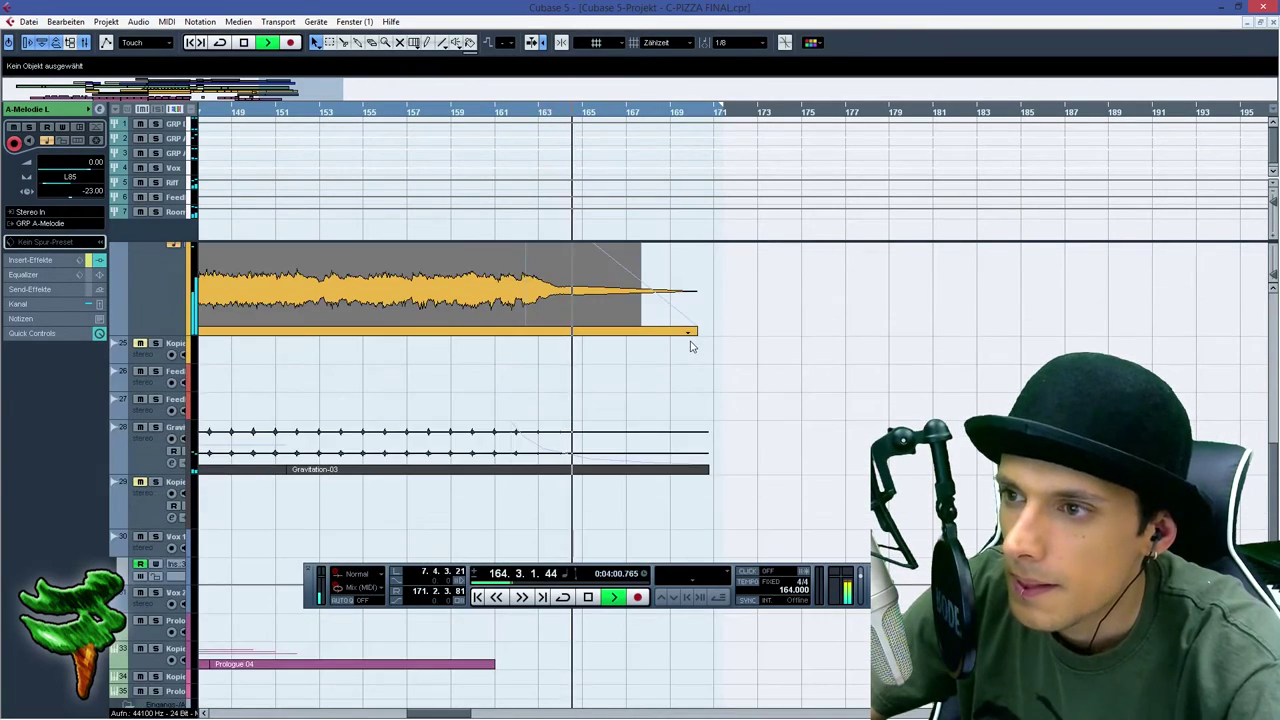
pyautogui.press('space')
pyautogui.click(422, 502)
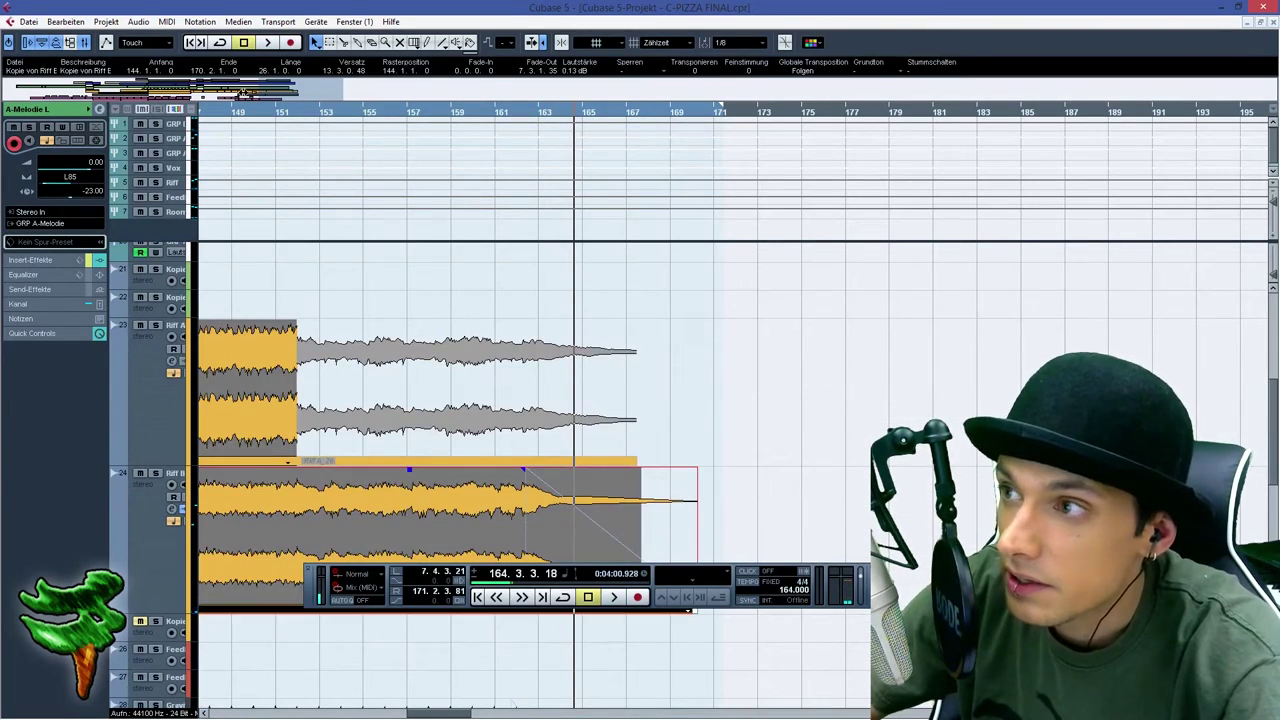
# Select the Riff B track and audition its final event from bar 145 onward, including the fade-out
pyautogui.moveTo(256, 100); pyautogui.dragTo(175, 87)
pyautogui.scroll(-3, 958, 333)
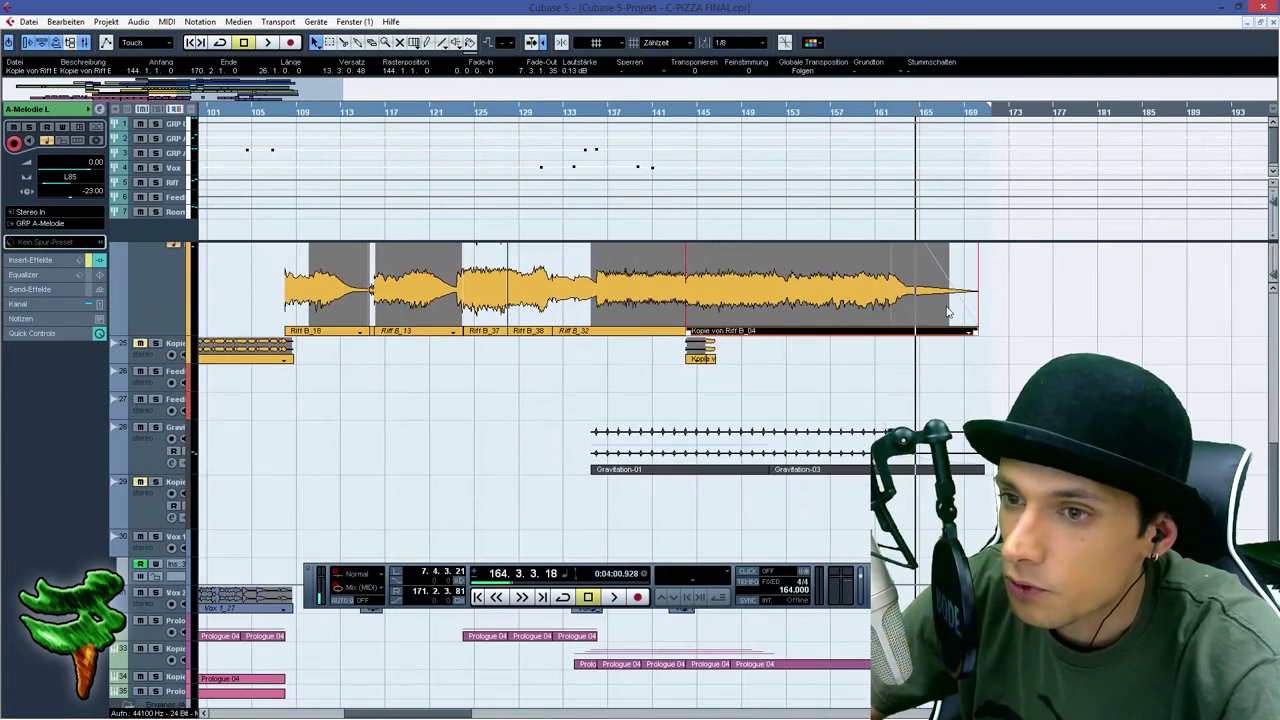
pyautogui.scroll(2, 948, 312)
pyautogui.scroll(-1, 846, 453)
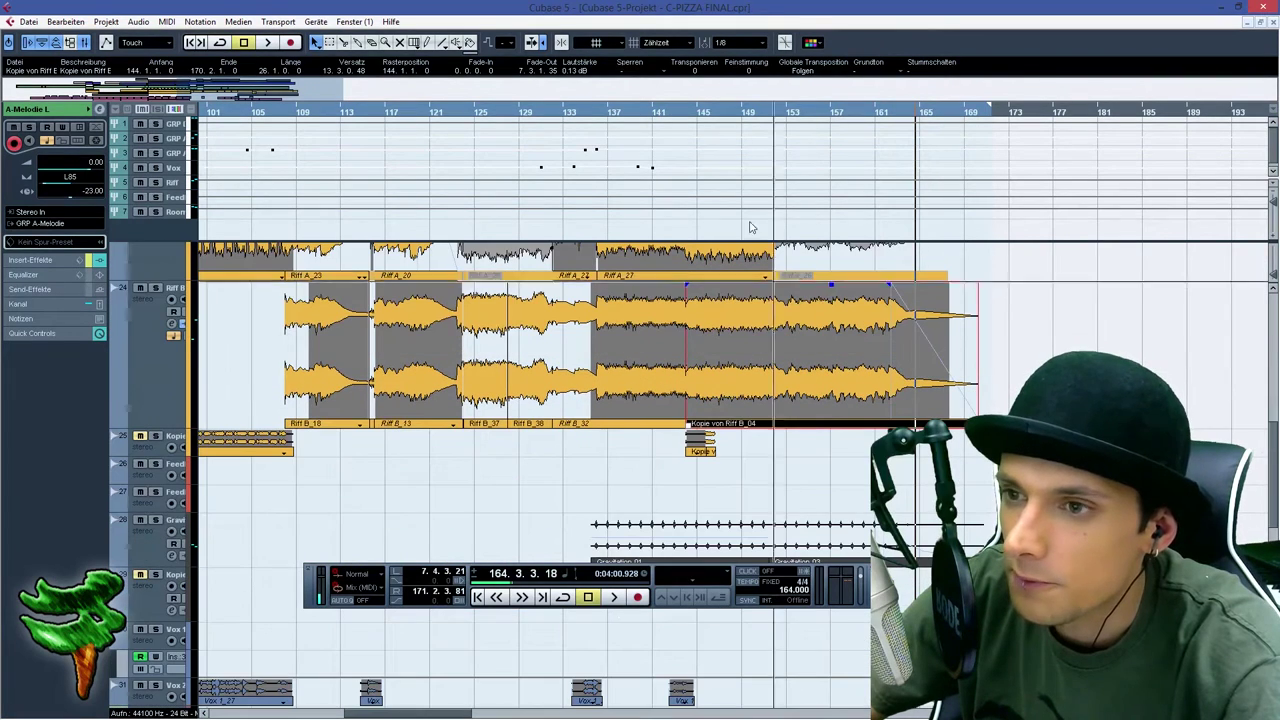
pyautogui.click(702, 114)
pyautogui.click(139, 392)
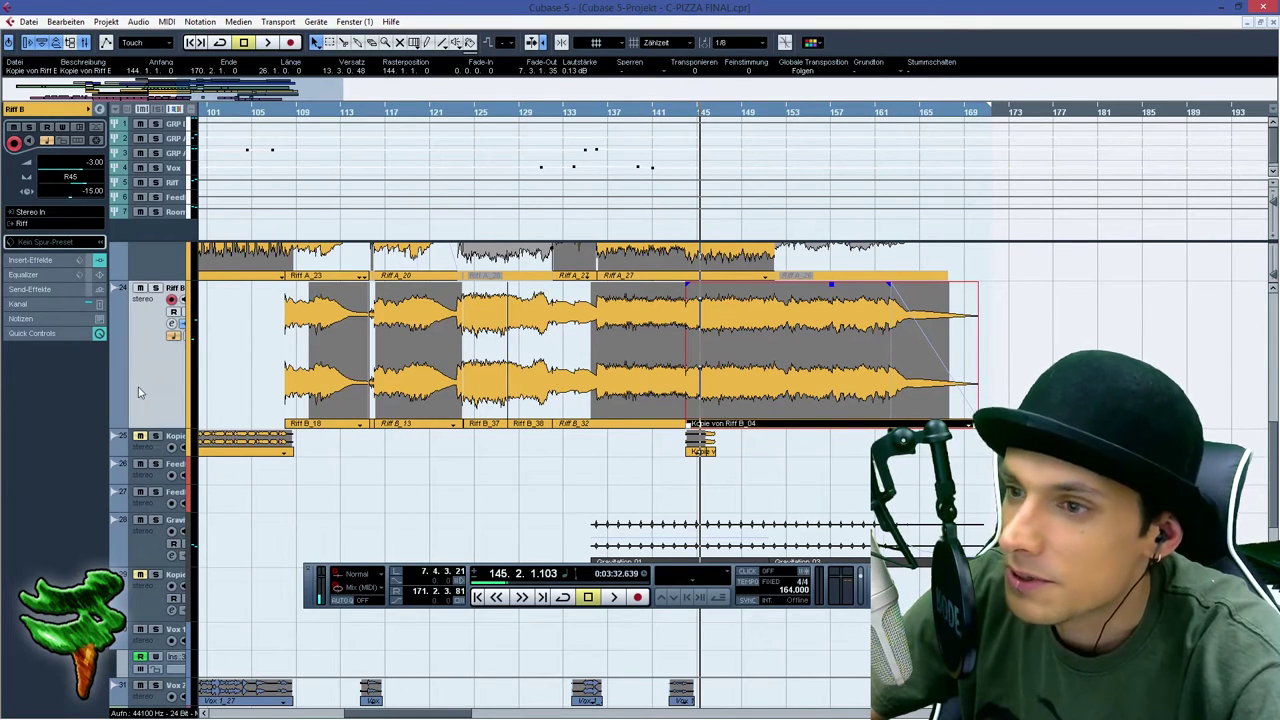
pyautogui.press('space')
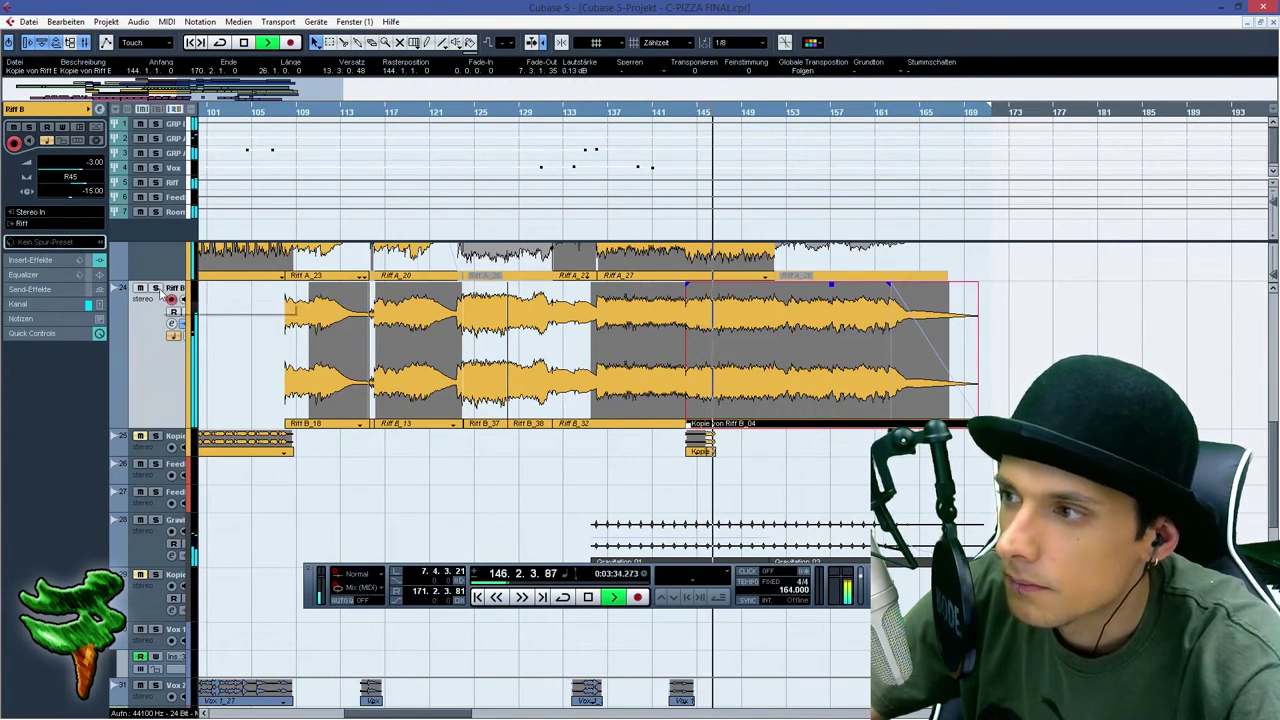
pyautogui.press('space')
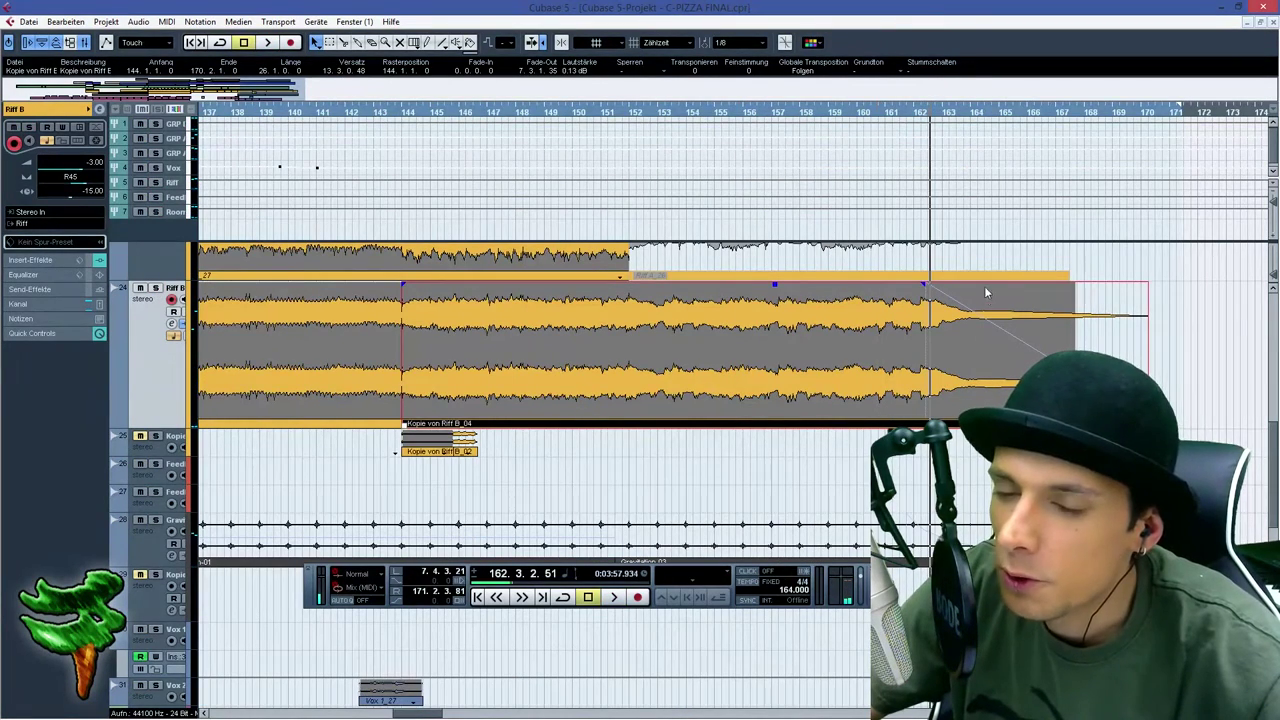
# Apply the second preset curve, a steeper falling shape, to the final Riff B event's fade-out and audition the ending
pyautogui.rightClick(984, 288)
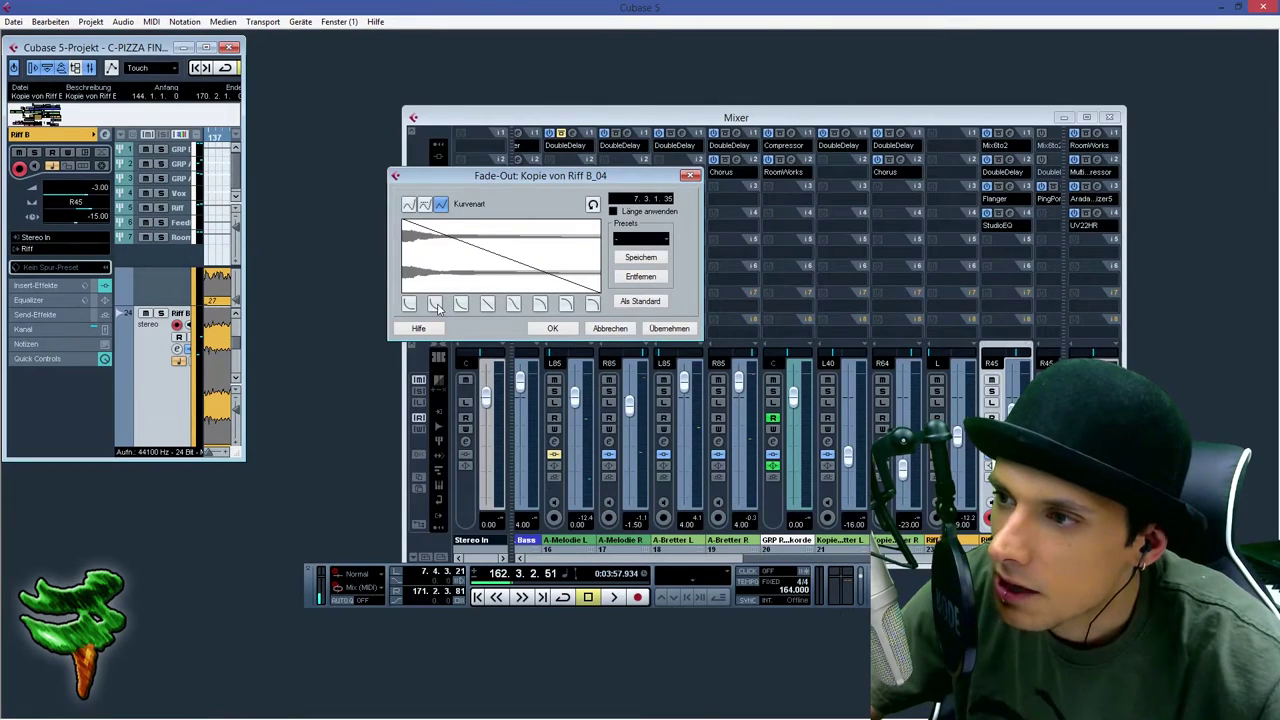
pyautogui.click(436, 305)
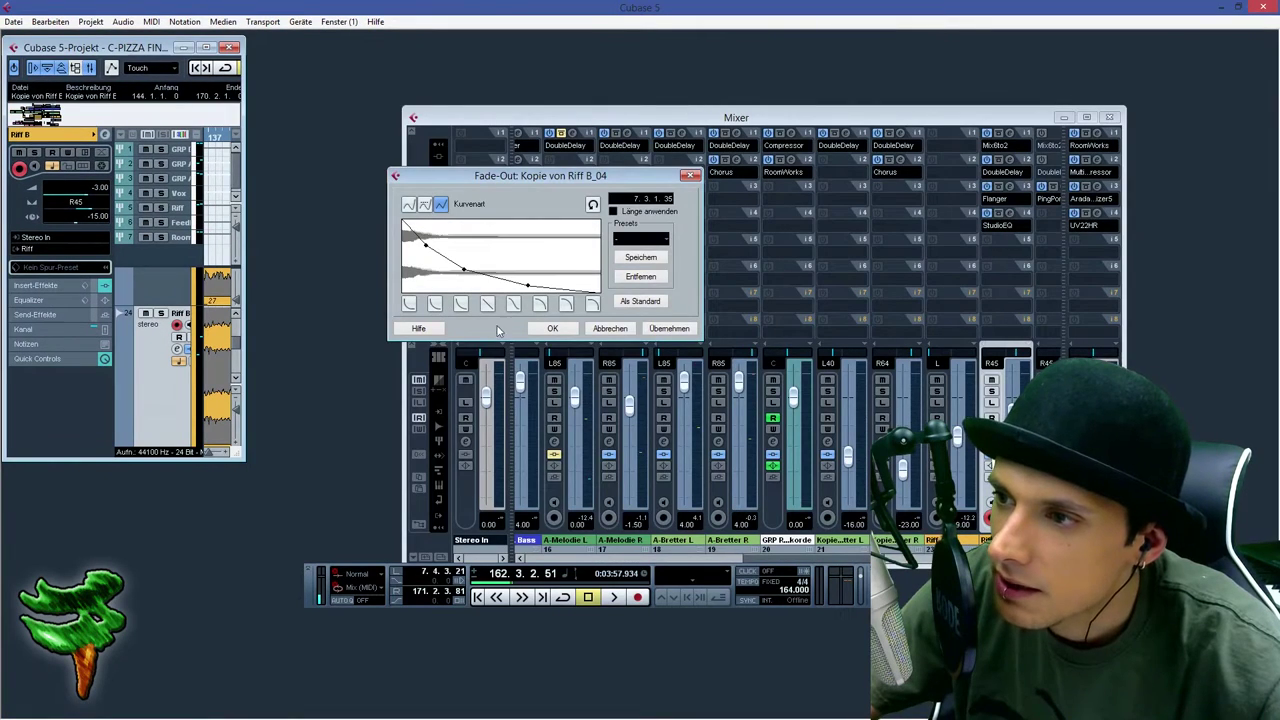
pyautogui.click(553, 330)
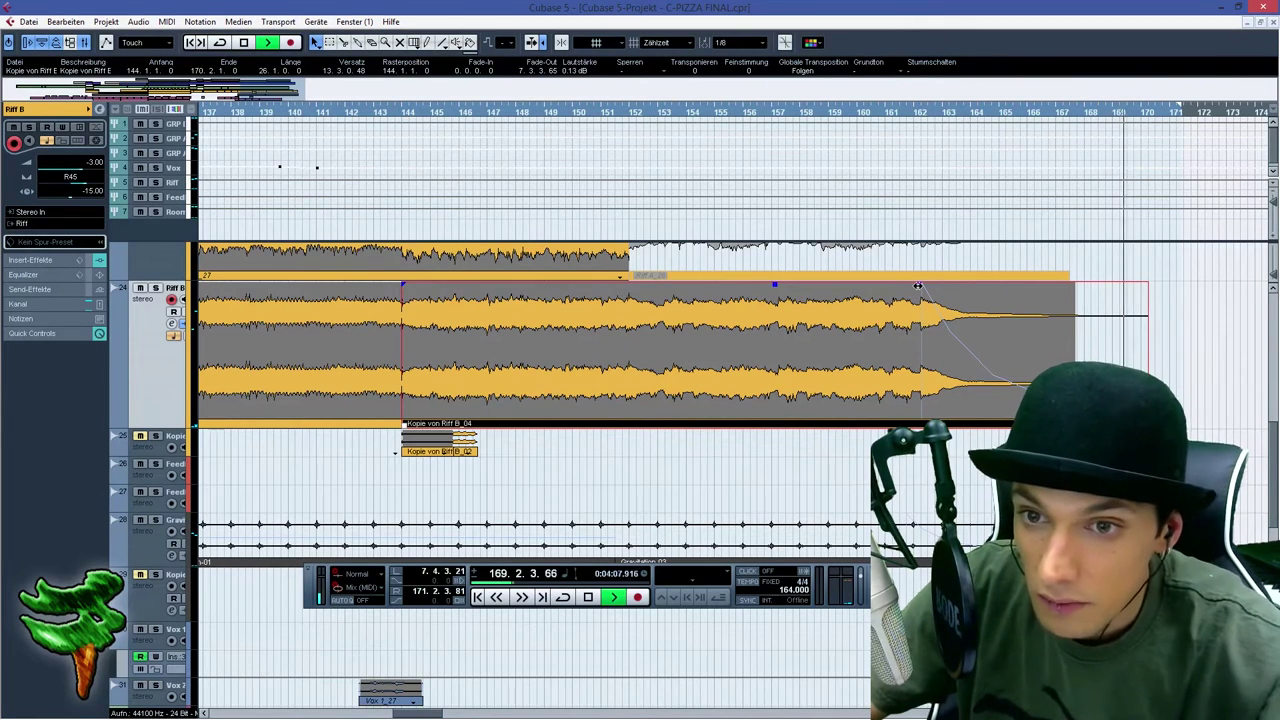
pyautogui.press('space')
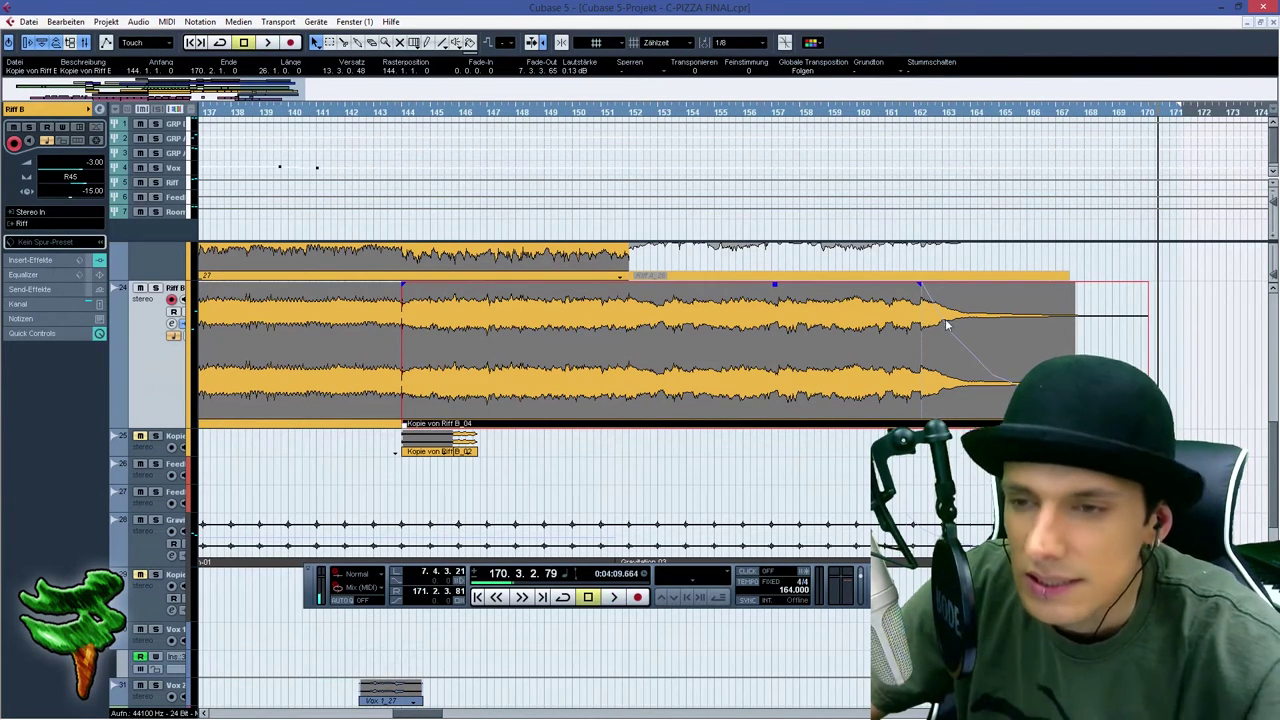
# Tighten the final Riff B event to end at 170.1.2.104 with a 7.1.0.34 fade-out, and set the right locator to 170.4.2.105
pyautogui.rightClick(969, 270)
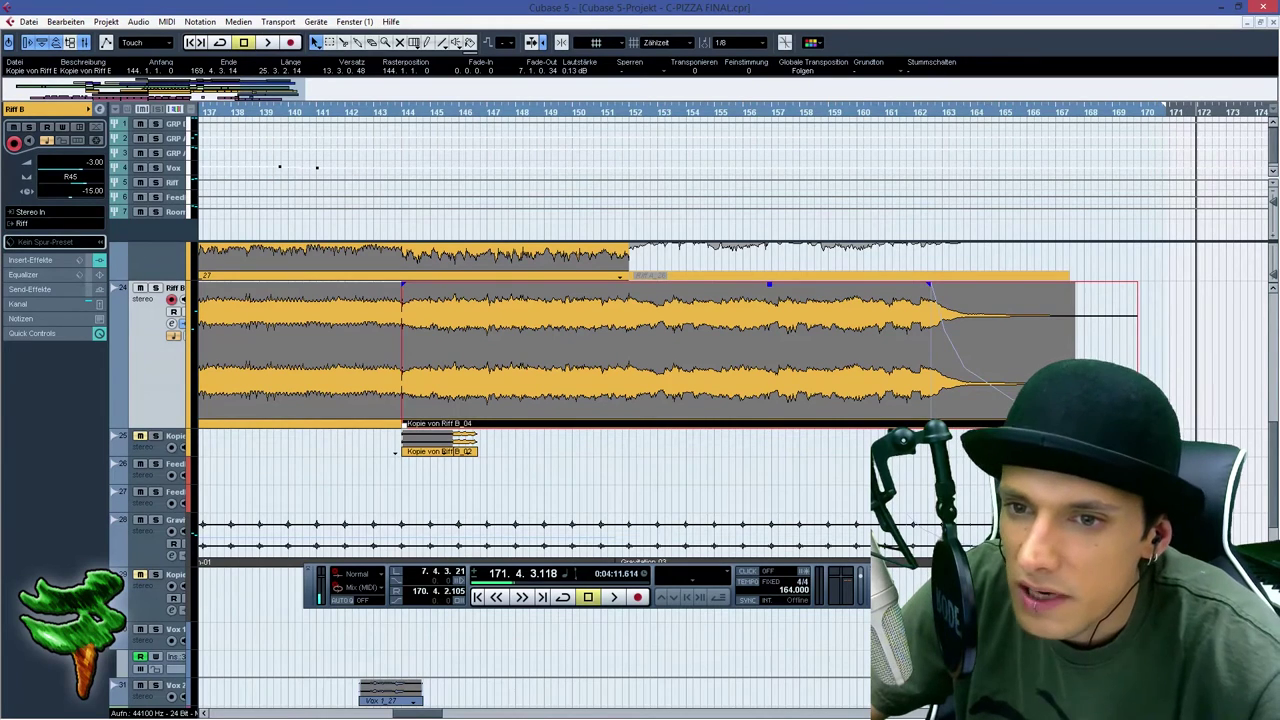
pyautogui.moveTo(1136, 423); pyautogui.dragTo(1145, 415)
pyautogui.click(1080, 112)
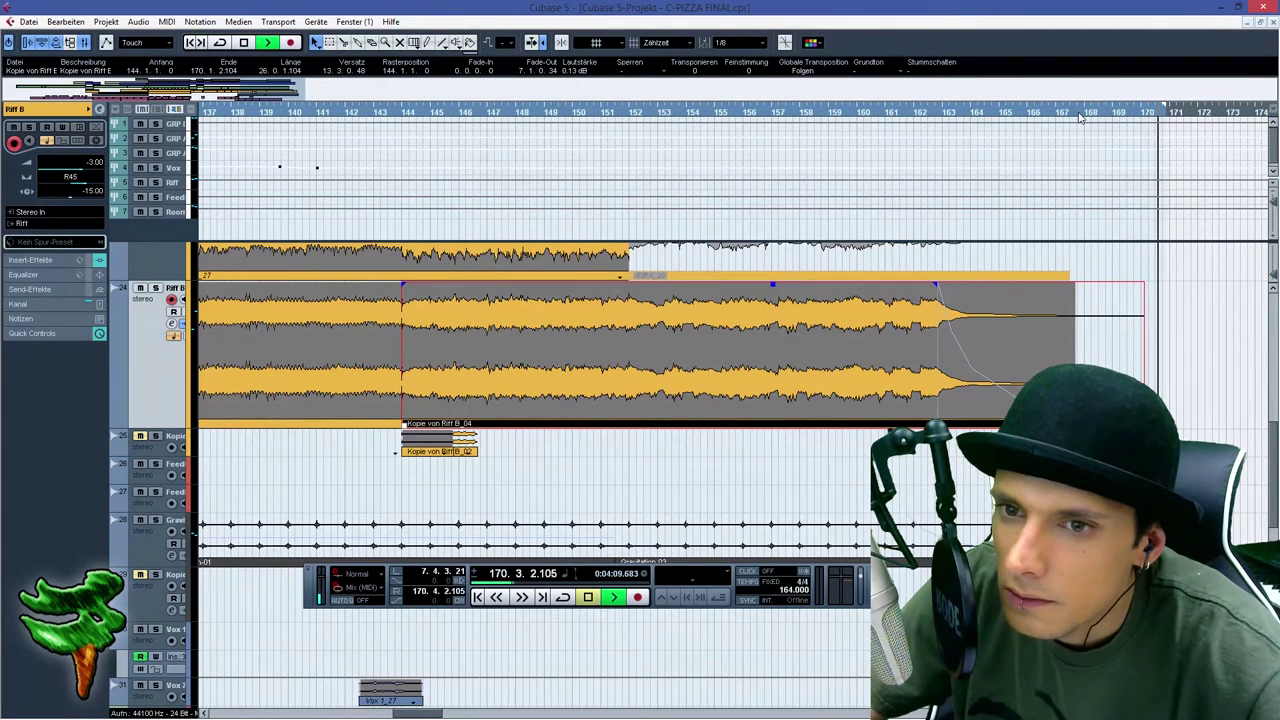
pyautogui.press('space')
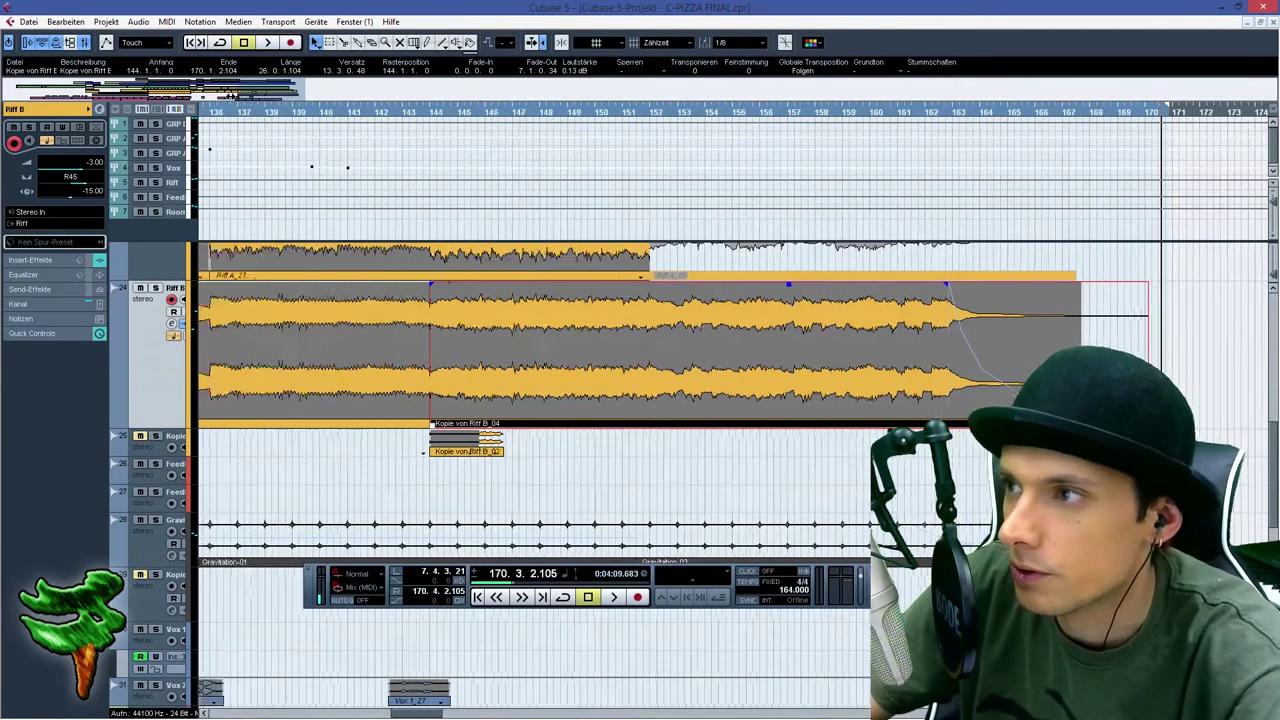
# Audition the transition at bar 108, where Riff A_04 meets Riff A_23 and Riff B_18 begins
pyautogui.moveTo(238, 96); pyautogui.dragTo(12, 96)
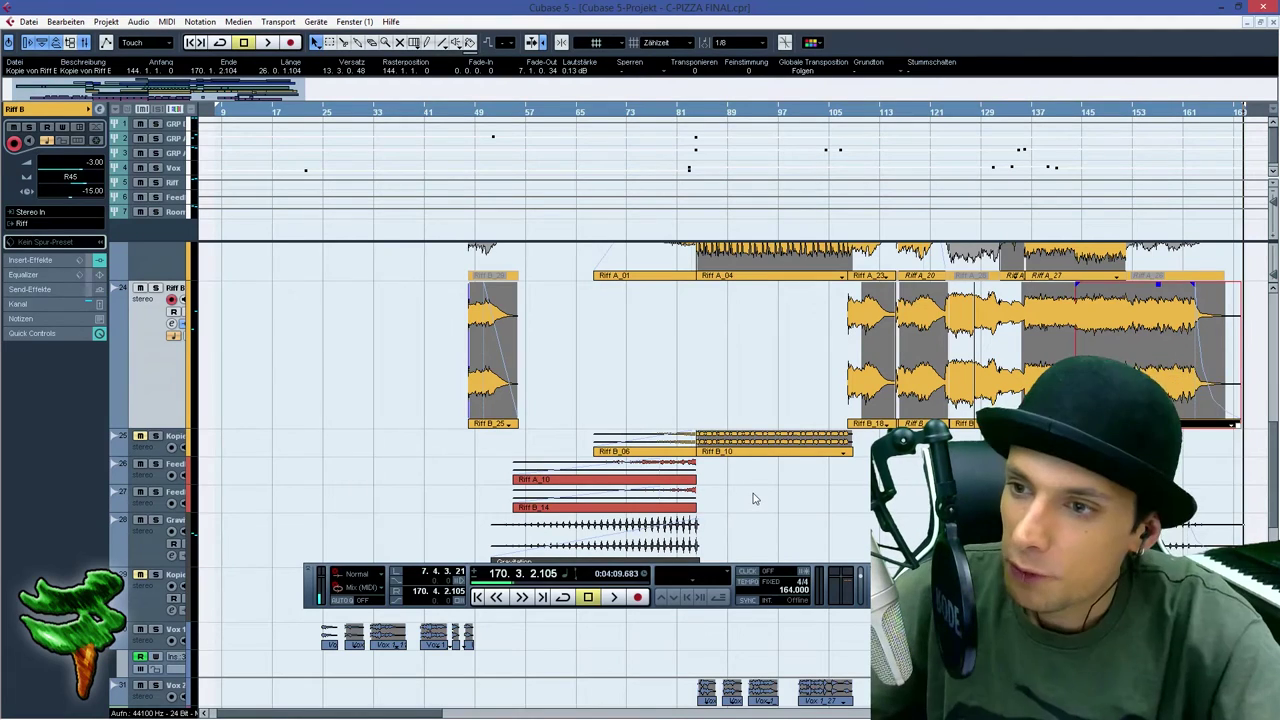
pyautogui.scroll(3, 751, 498)
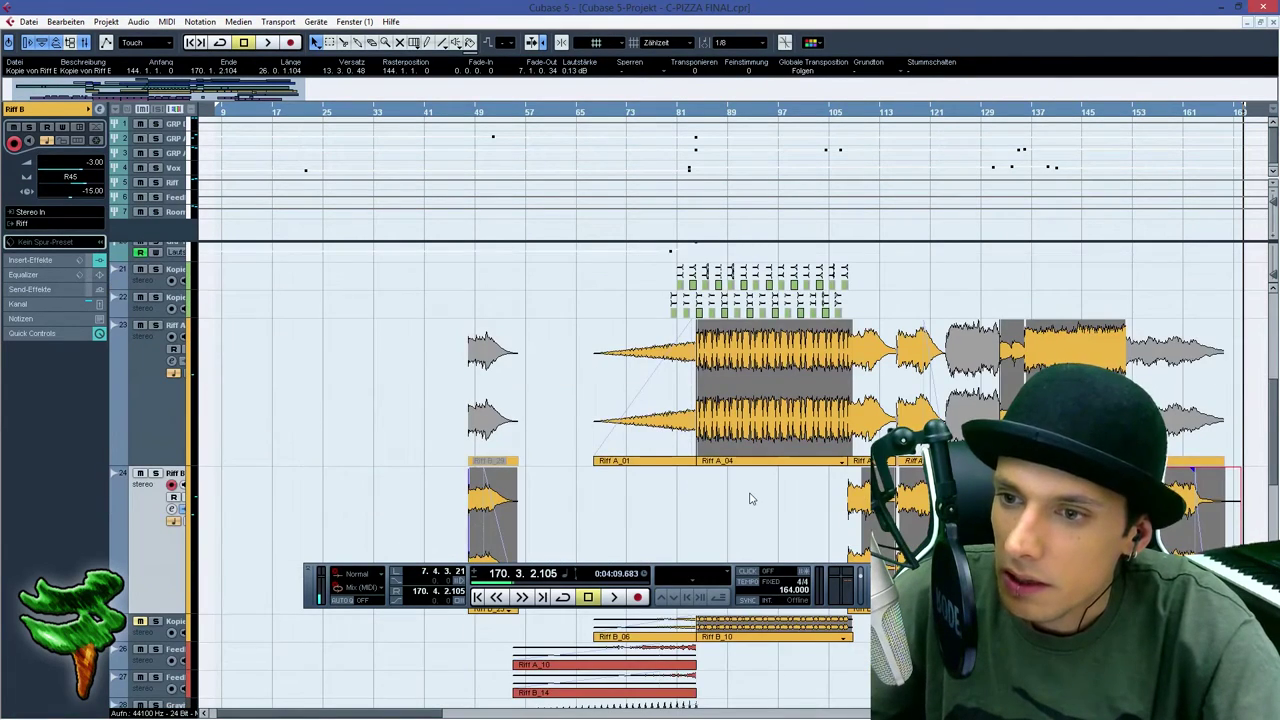
pyautogui.scroll(-2, 751, 498)
pyautogui.moveTo(843, 107); pyautogui.dragTo(806, 463)
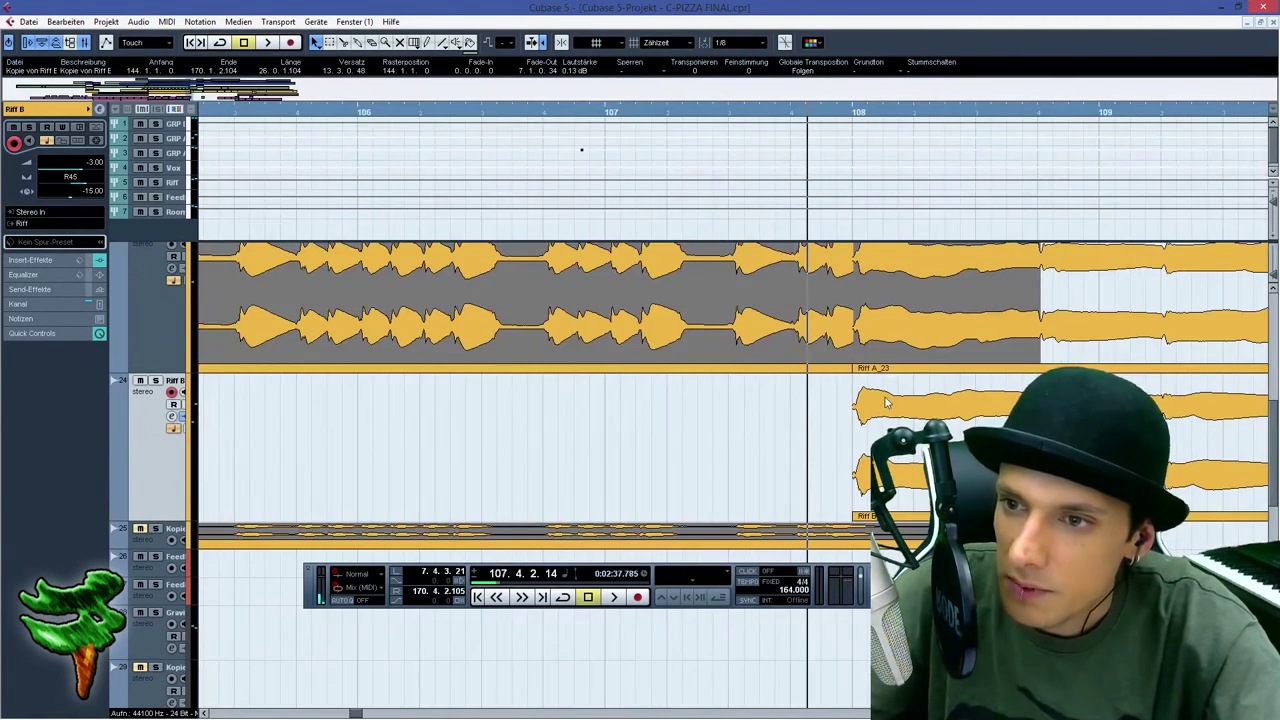
pyautogui.press('space')
pyautogui.press('space')
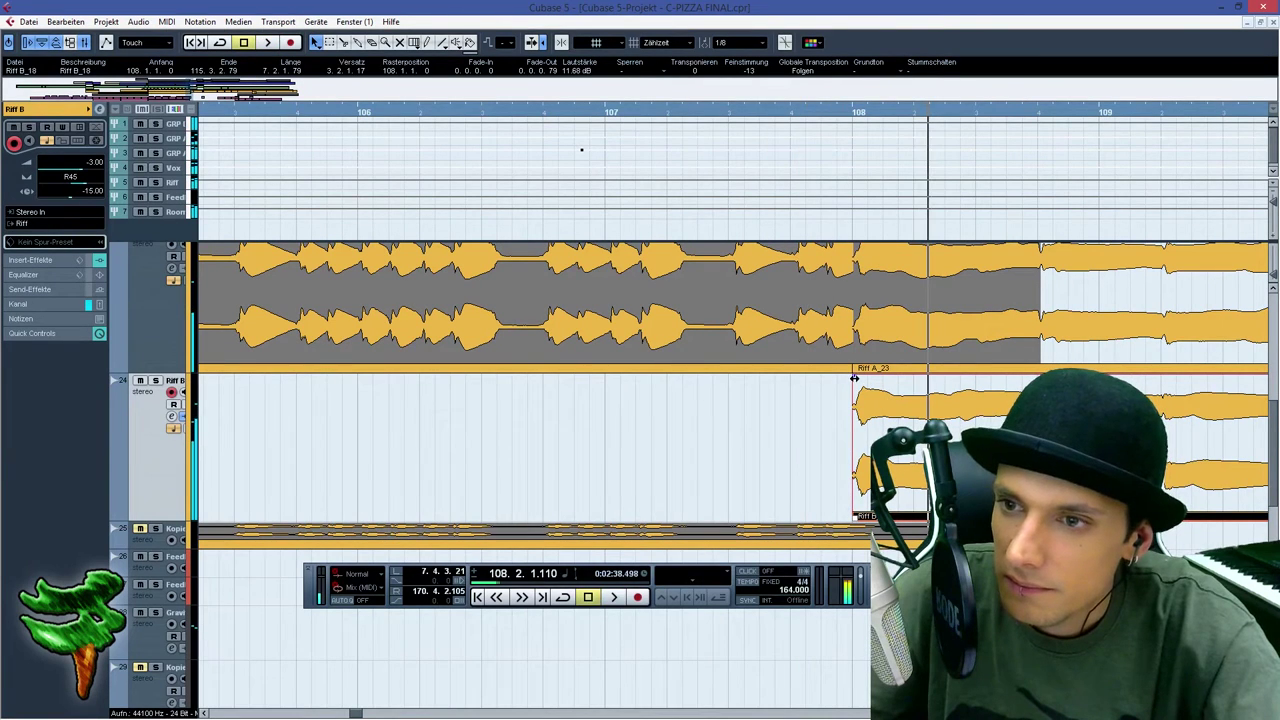
# Trim the end of Riff A_04 to 108.1.1.58 at the start of Riff A_23 and audition the transition
pyautogui.click(830, 343)
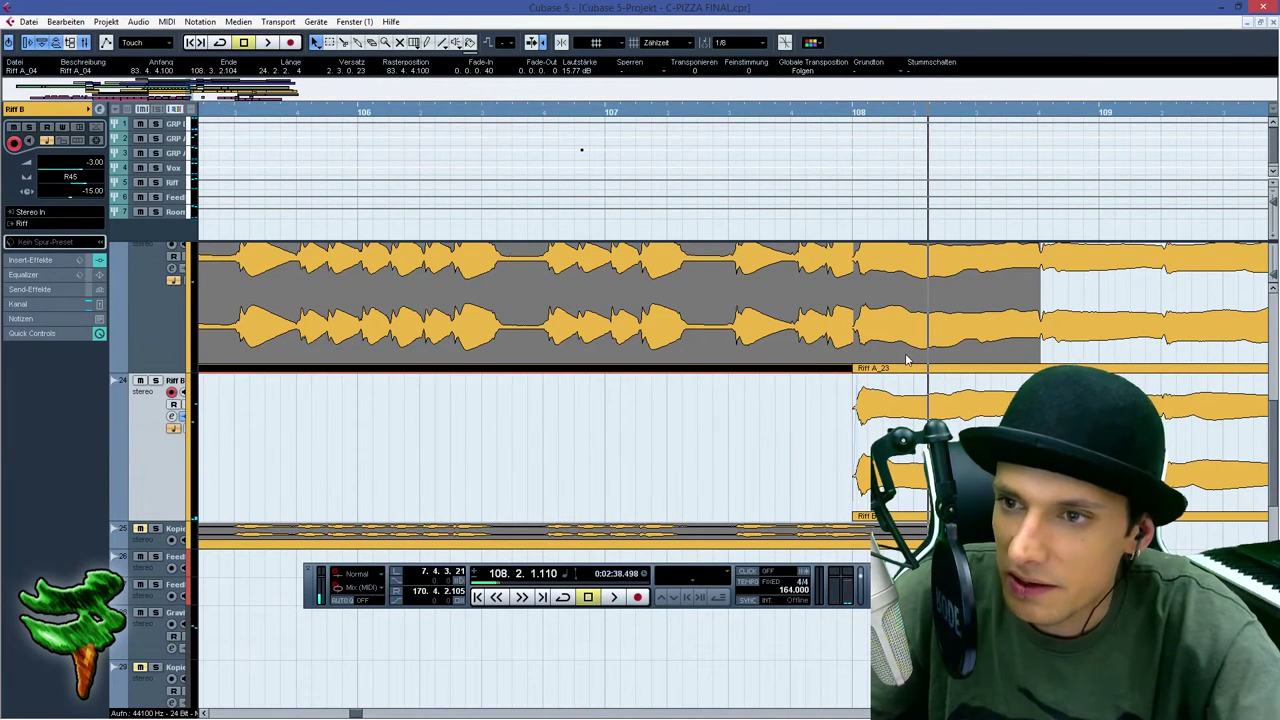
pyautogui.scroll(2, 858, 370)
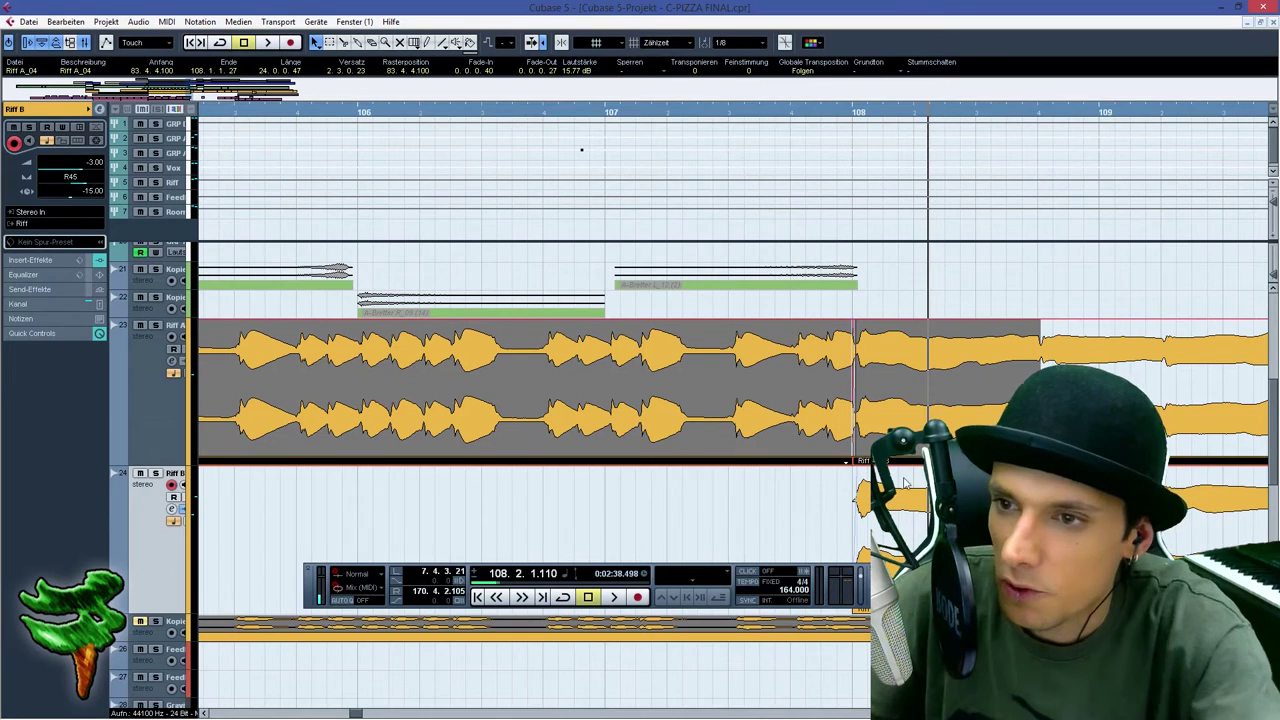
pyautogui.click(617, 112)
pyautogui.press('space')
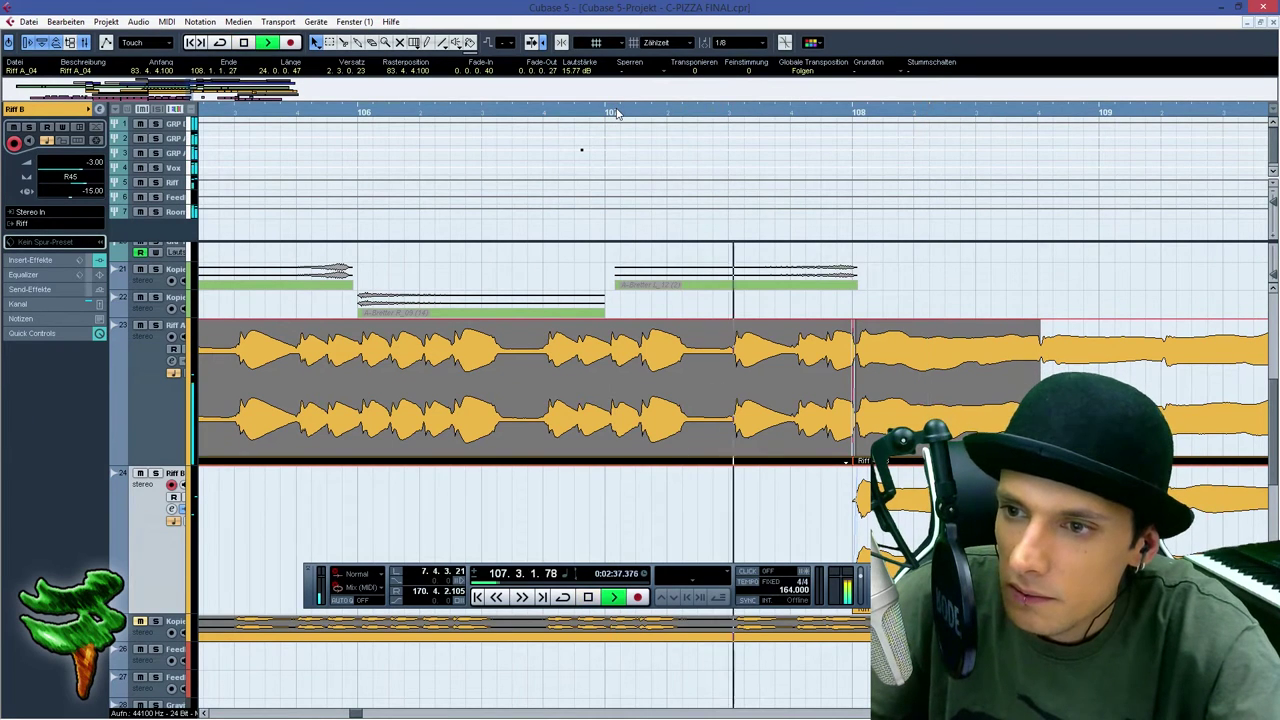
pyautogui.press('space')
pyautogui.click(690, 114)
pyautogui.moveTo(690, 118); pyautogui.dragTo(697, 135)
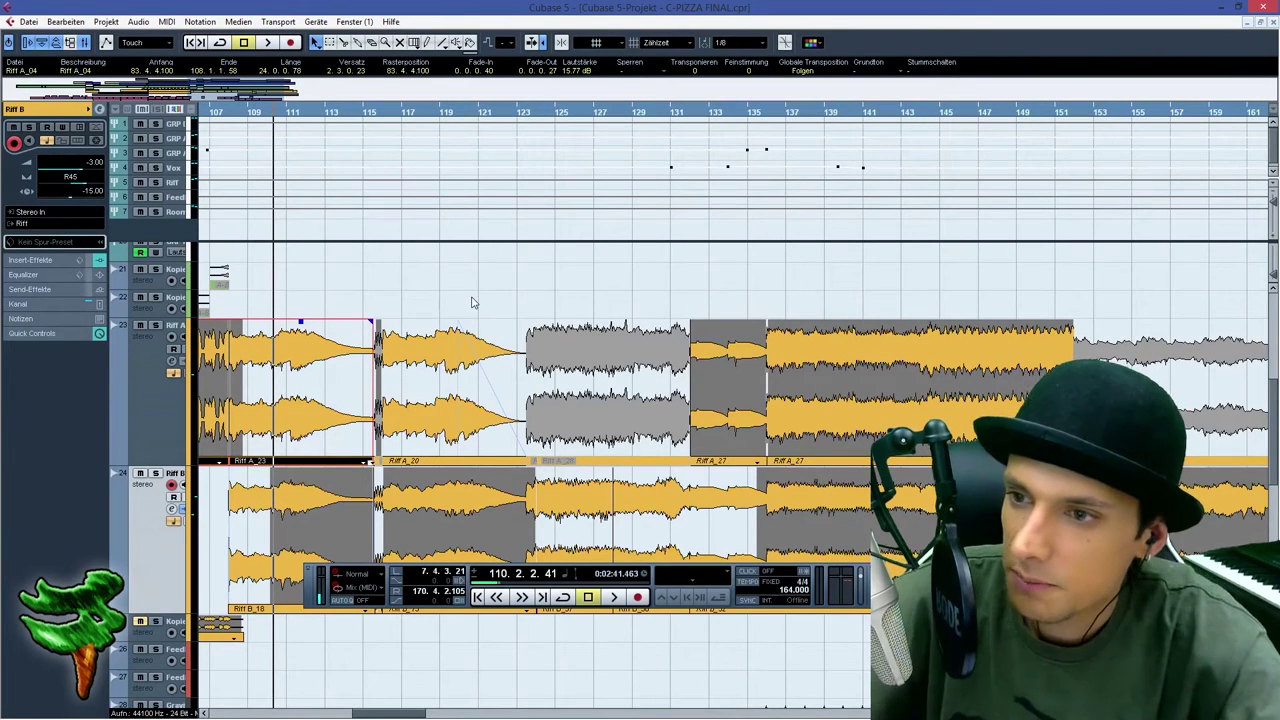
# Move the transport panel lower, clear of the Riff B track, and add a tiny fade-in to Riff A_20 at bar 116
pyautogui.click(800, 378)
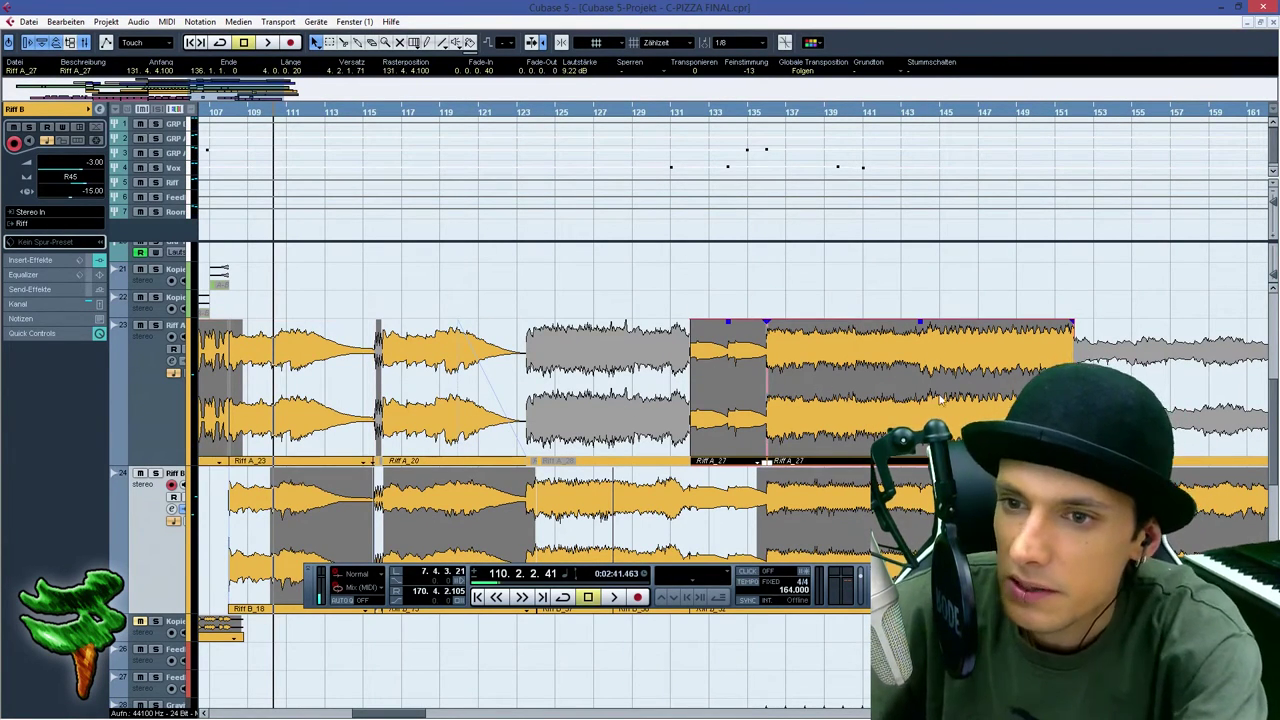
pyautogui.click(815, 503)
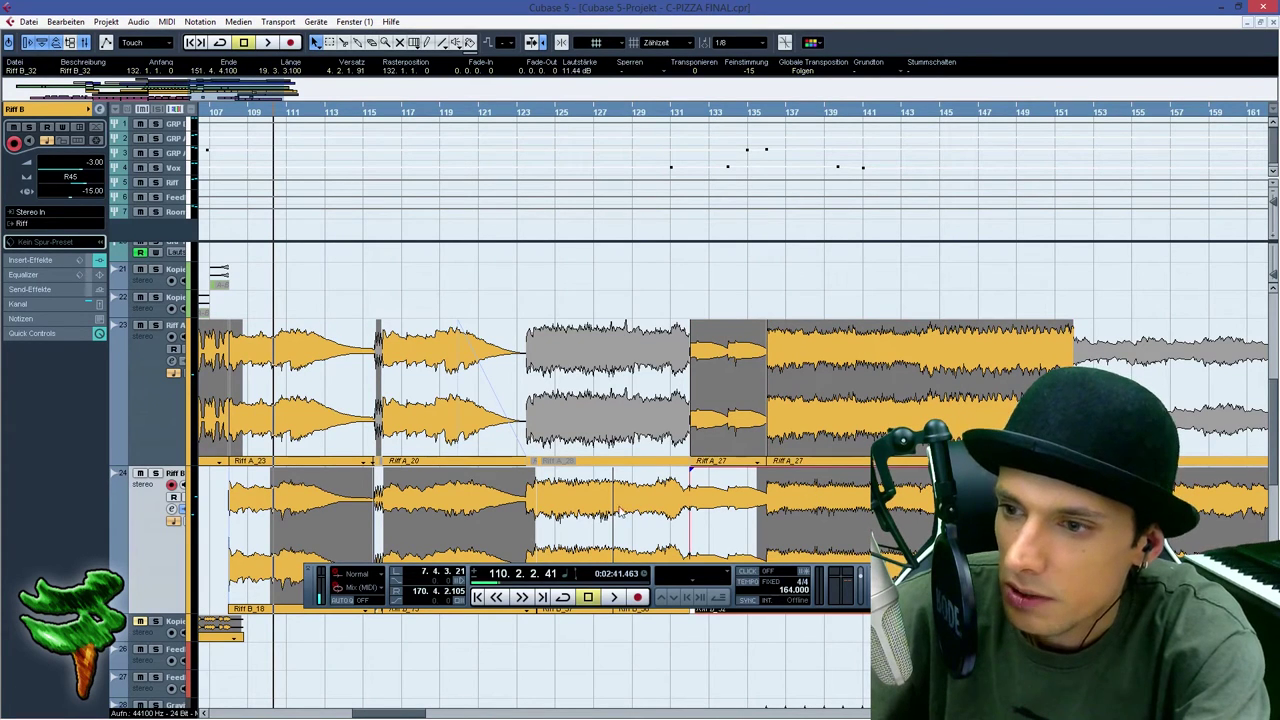
pyautogui.moveTo(838, 577); pyautogui.dragTo(822, 657)
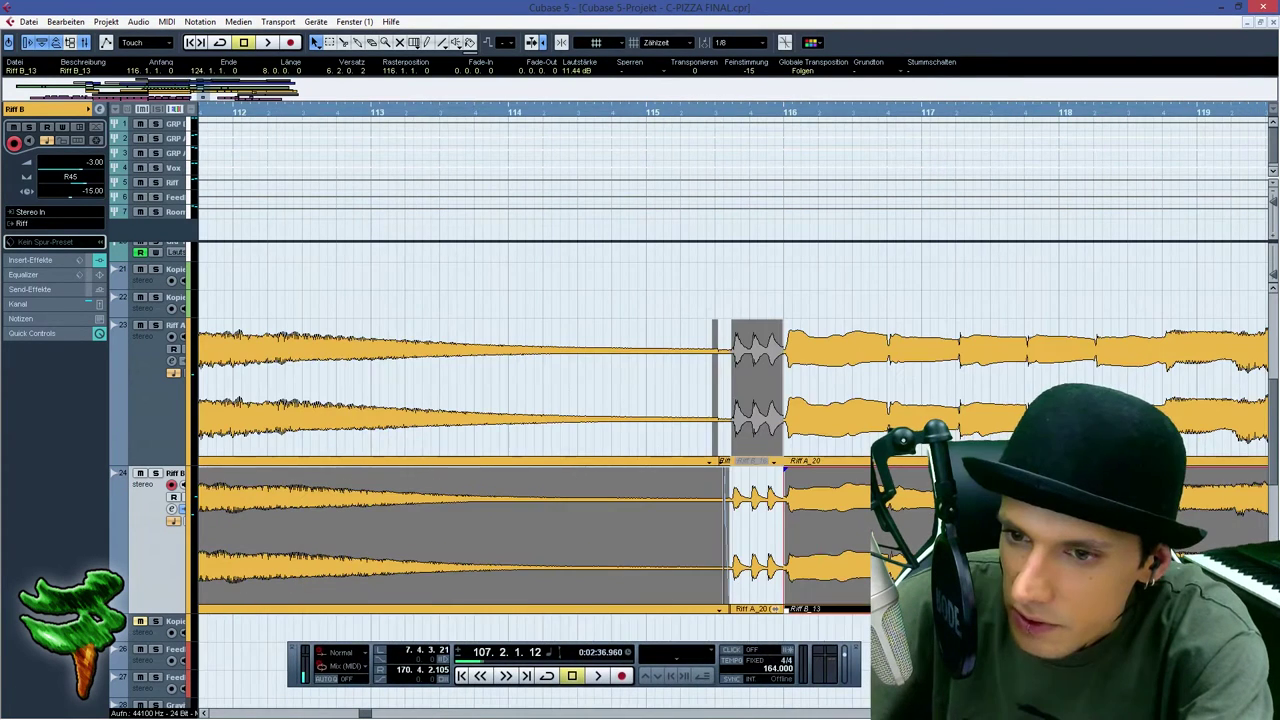
pyautogui.click(783, 325)
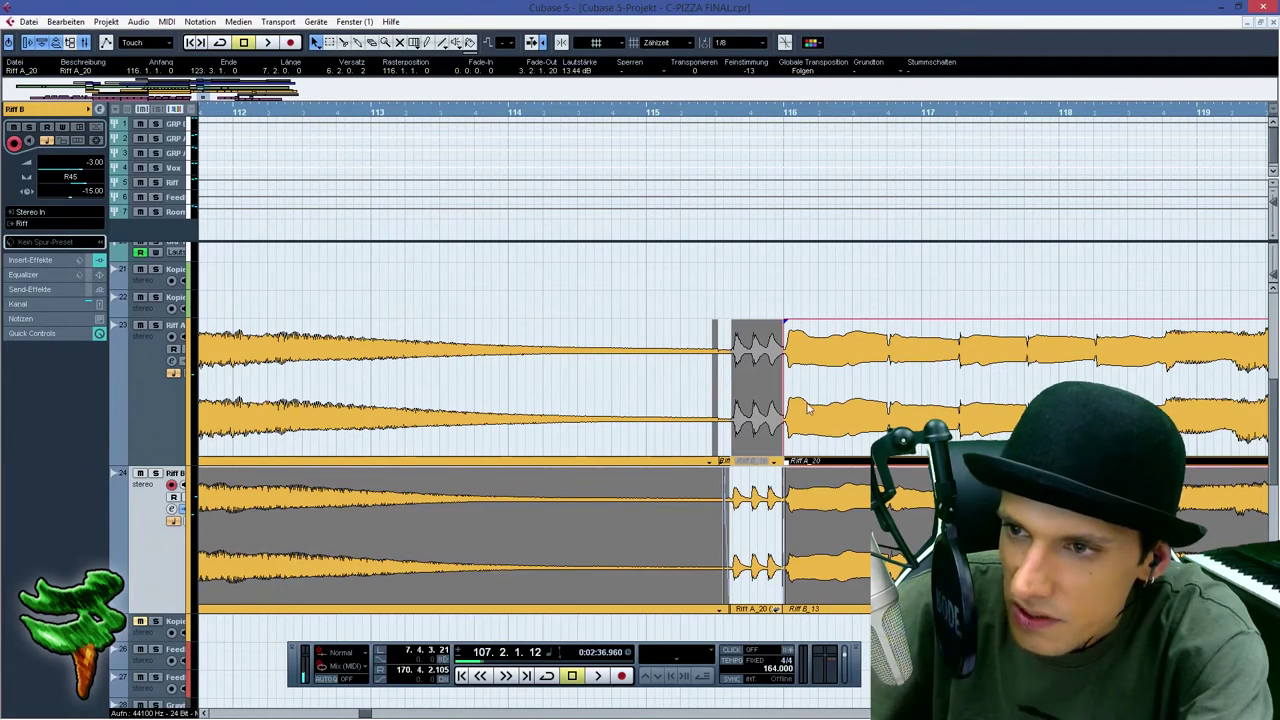
pyautogui.moveTo(786, 323); pyautogui.dragTo(787, 323)
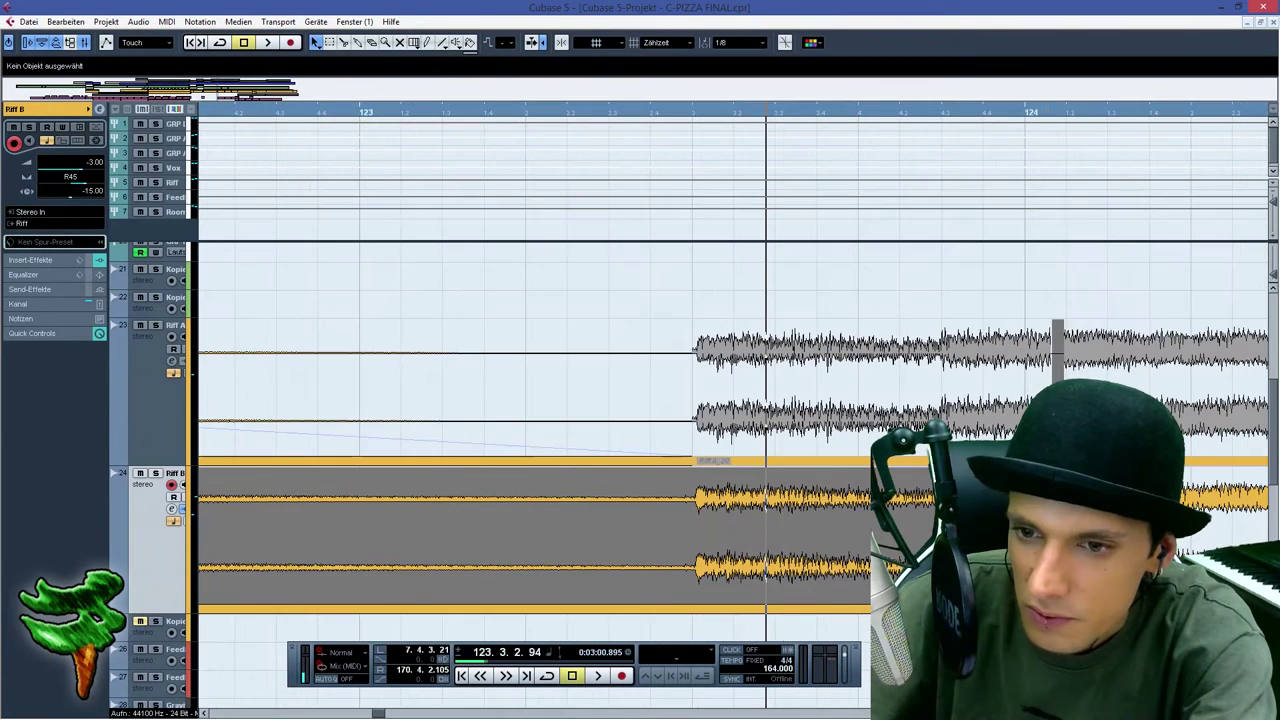
# Select the Riff B event around bar 123 and audition the transition from 123.2.3.23
pyautogui.click(800, 535)
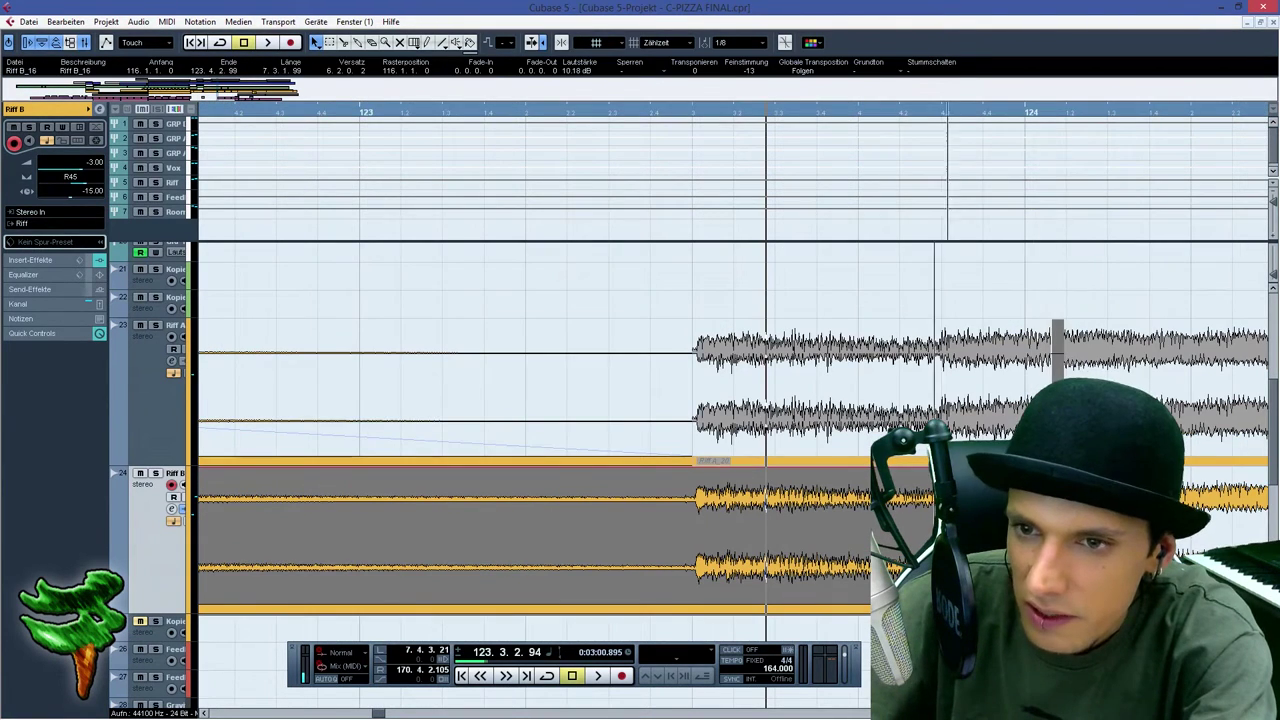
pyautogui.click(617, 122)
pyautogui.click(617, 117)
pyautogui.press('space')
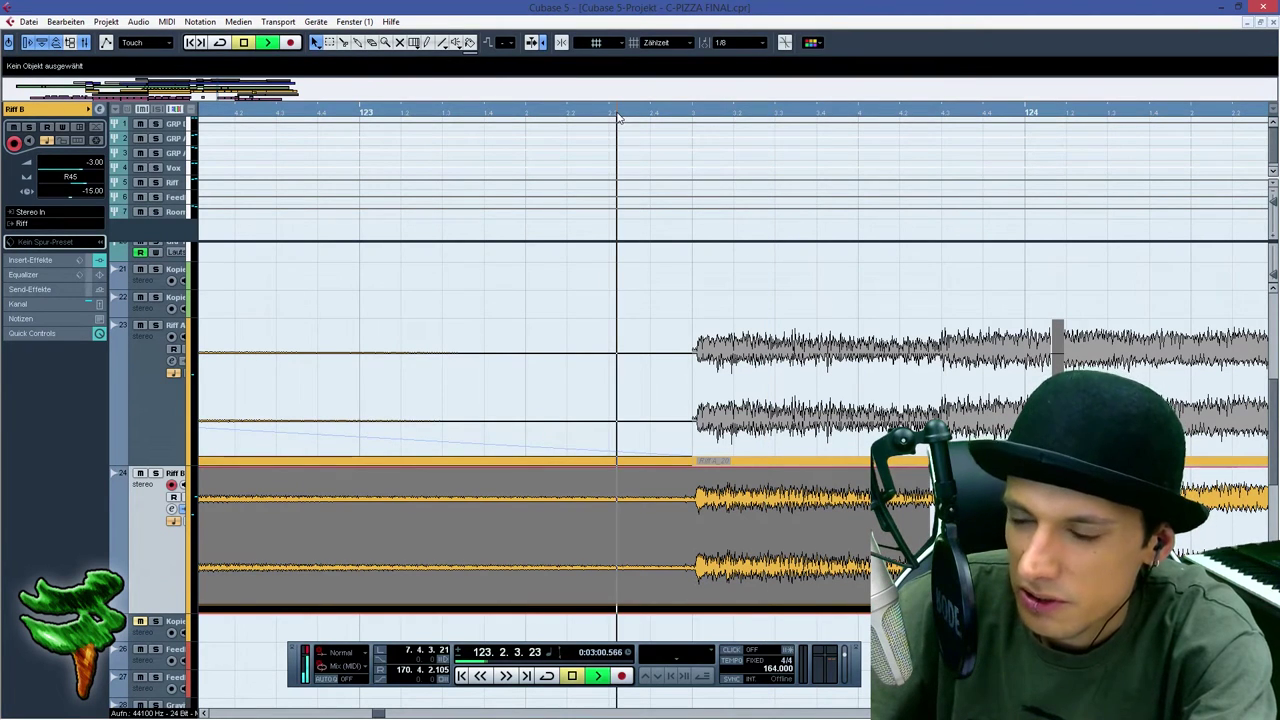
# Compare Riff A and Kopie von Riff B by toggling their solos during playback around bar 93, and show the latter's track settings
pyautogui.press('g')
pyautogui.press('g')
pyautogui.press('g')
pyautogui.moveTo(486, 110); pyautogui.dragTo(489, 160)
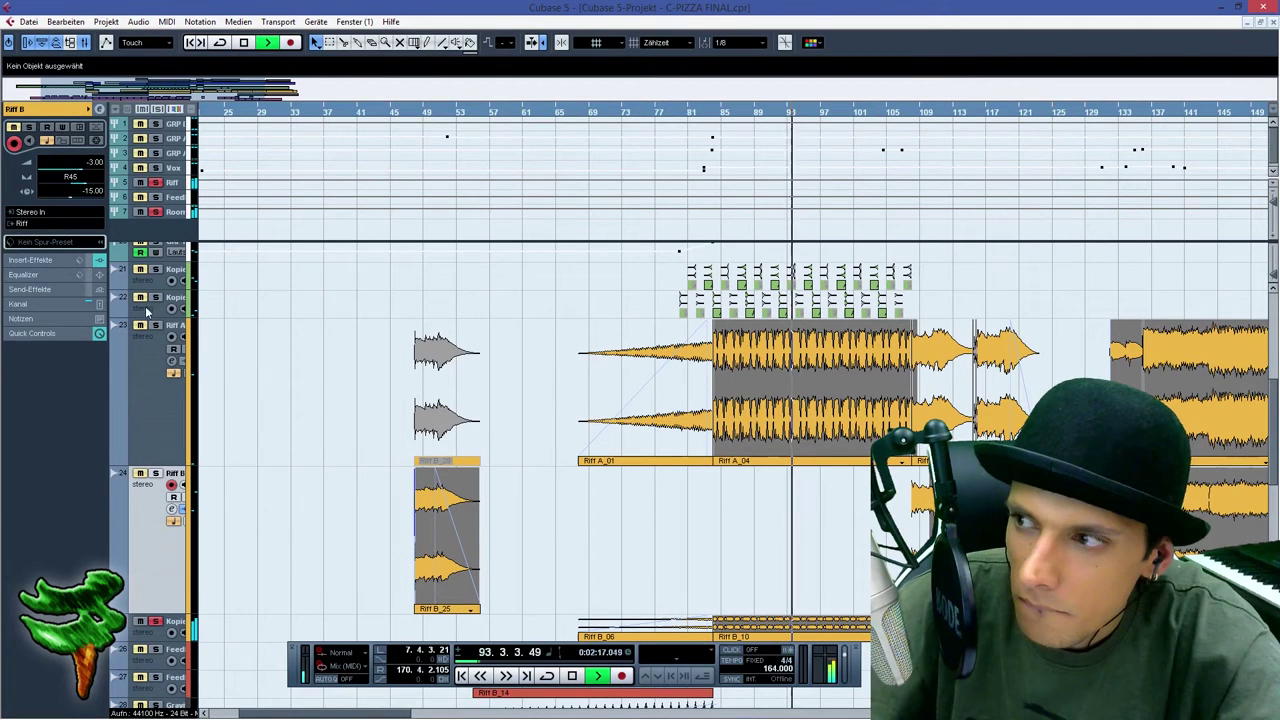
pyautogui.click(156, 325)
pyautogui.click(157, 326)
pyautogui.click(157, 621)
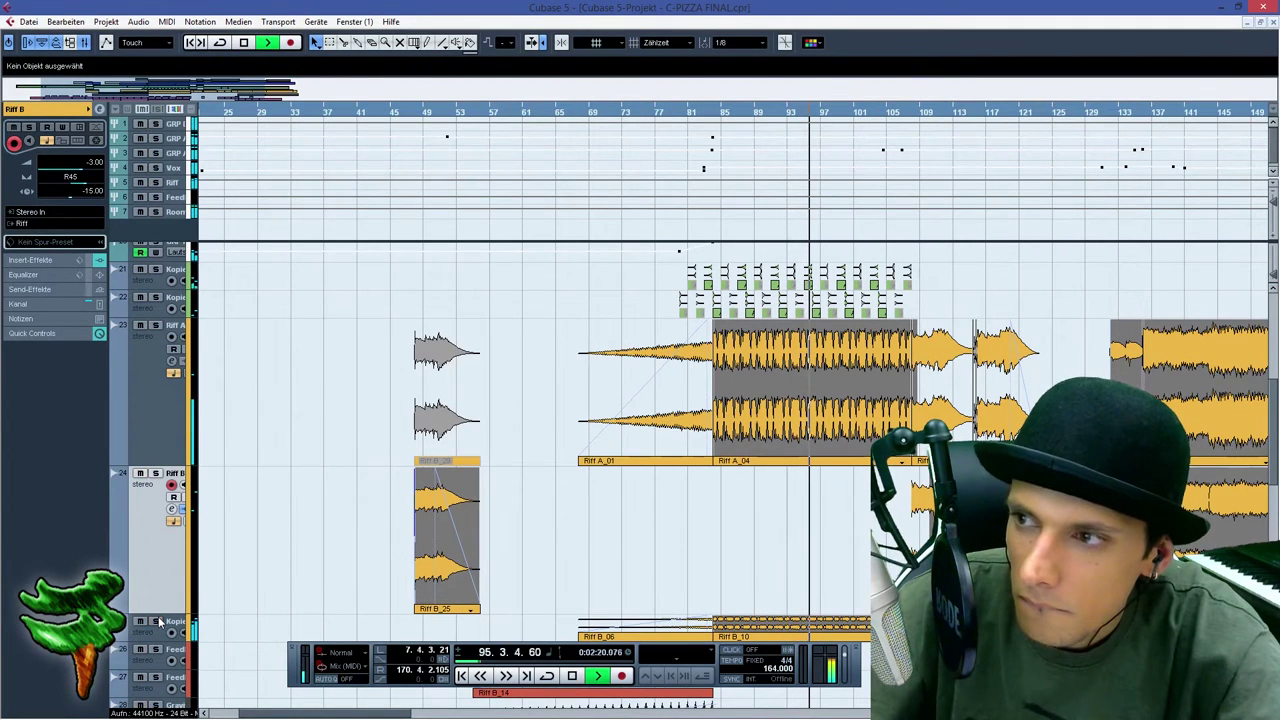
pyautogui.click(155, 630)
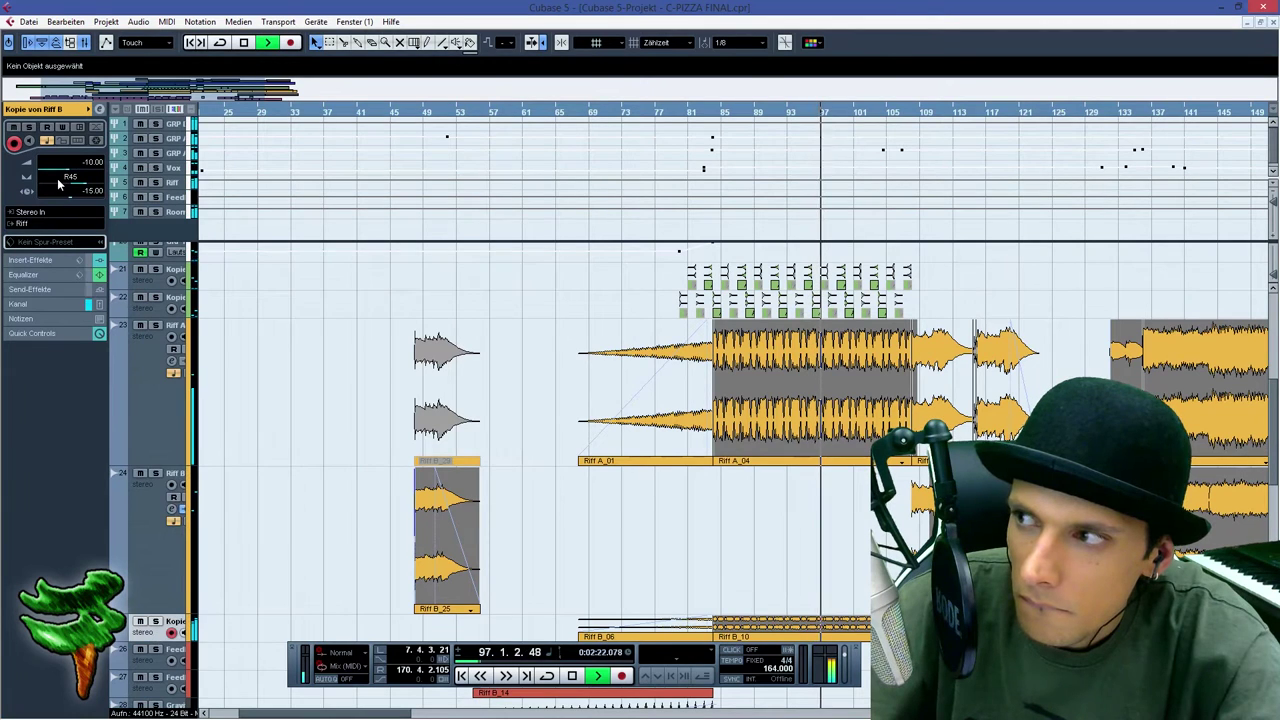
# Compare the track settings of Riff A and Riff B during playback, and pan Kopie von Riff B to R66
pyautogui.click(139, 423)
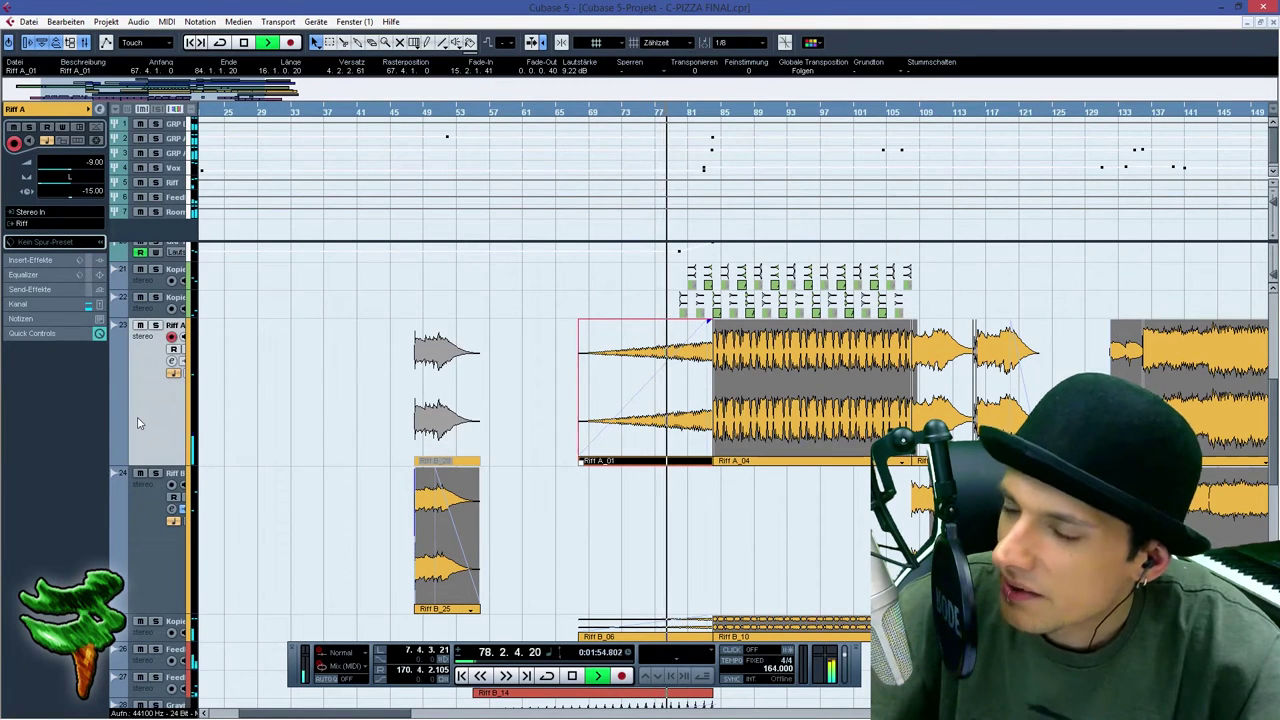
pyautogui.click(170, 563)
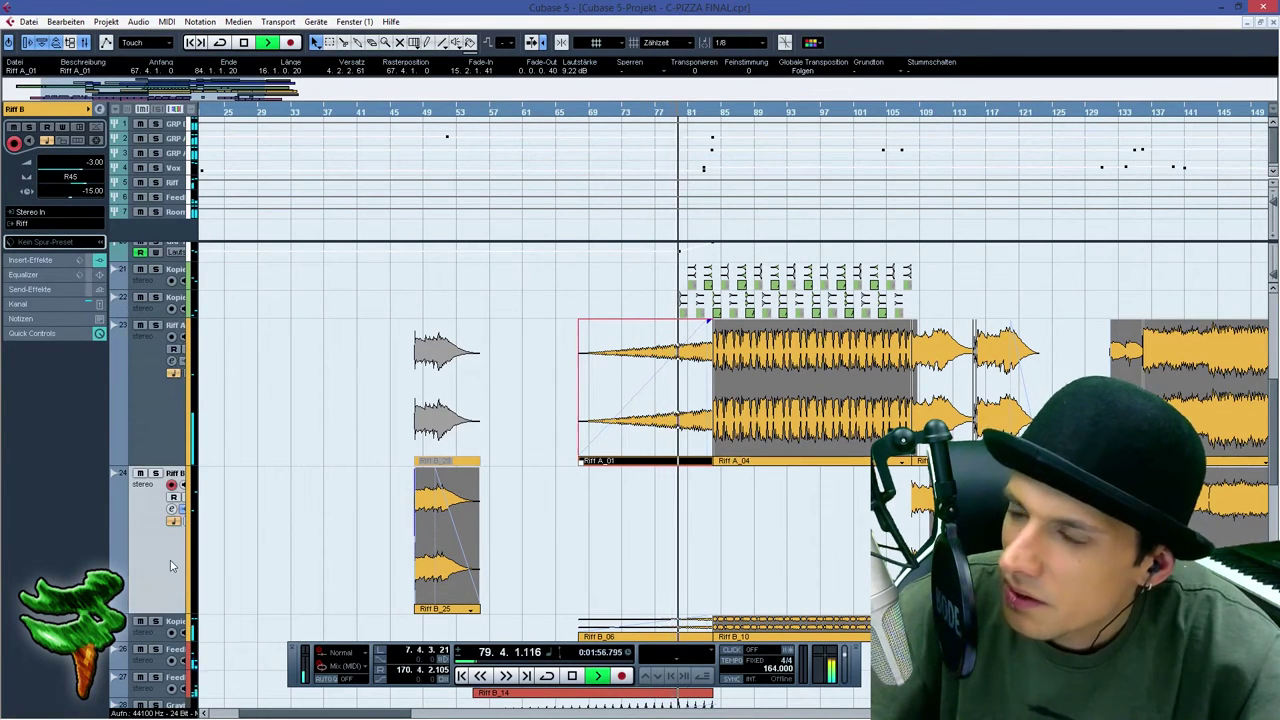
pyautogui.click(155, 421)
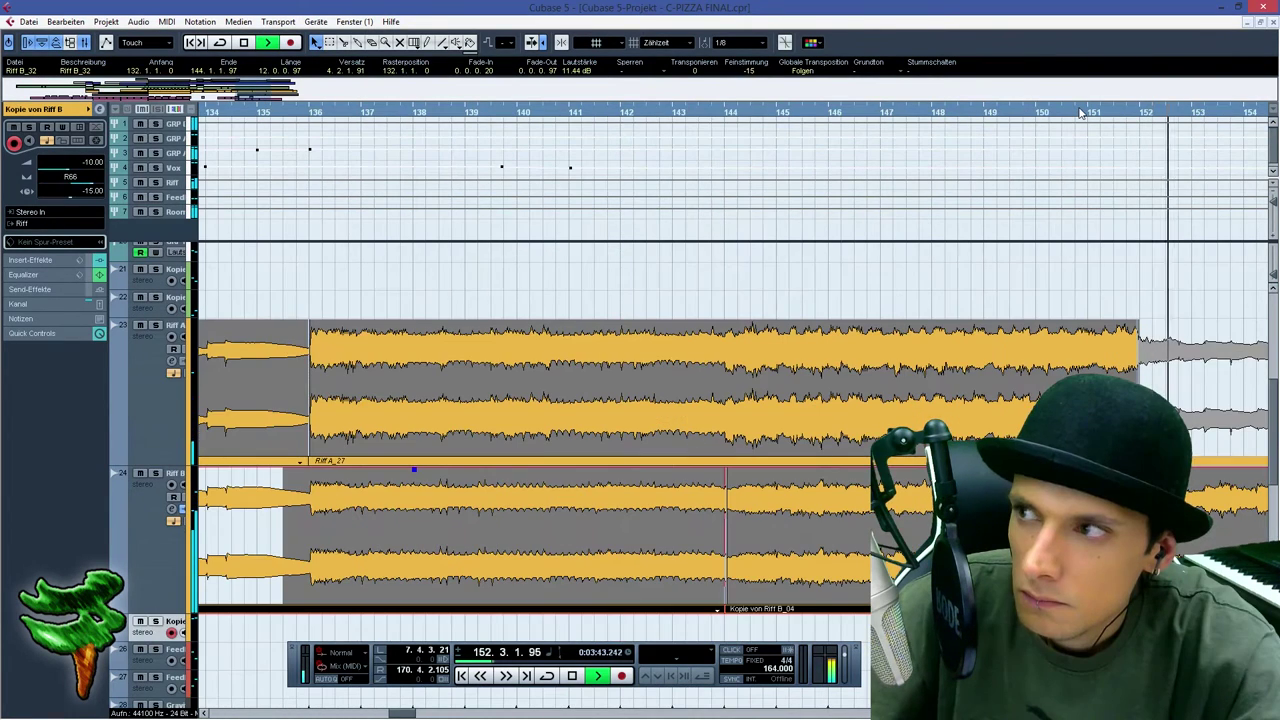
# Look through the tracks at the song's ending and audition the Riff B track soloed from about bar 155
pyautogui.moveTo(271, 99); pyautogui.dragTo(338, 100)
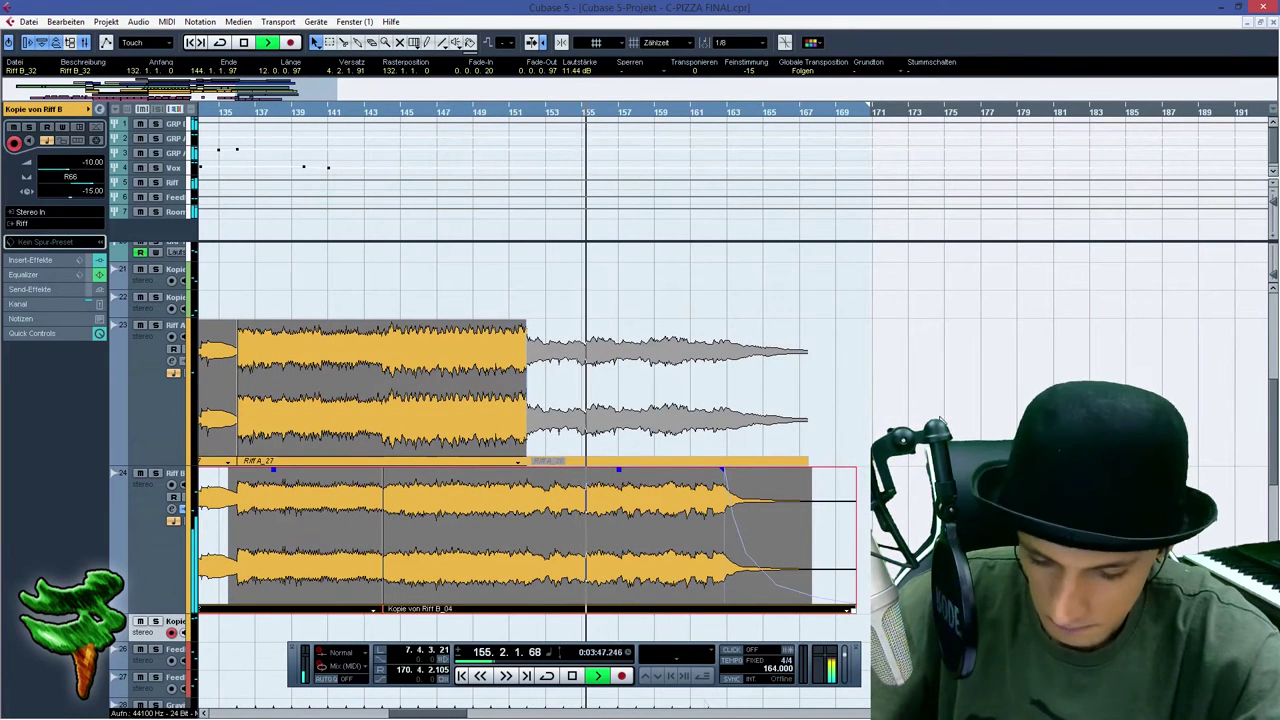
pyautogui.press('space')
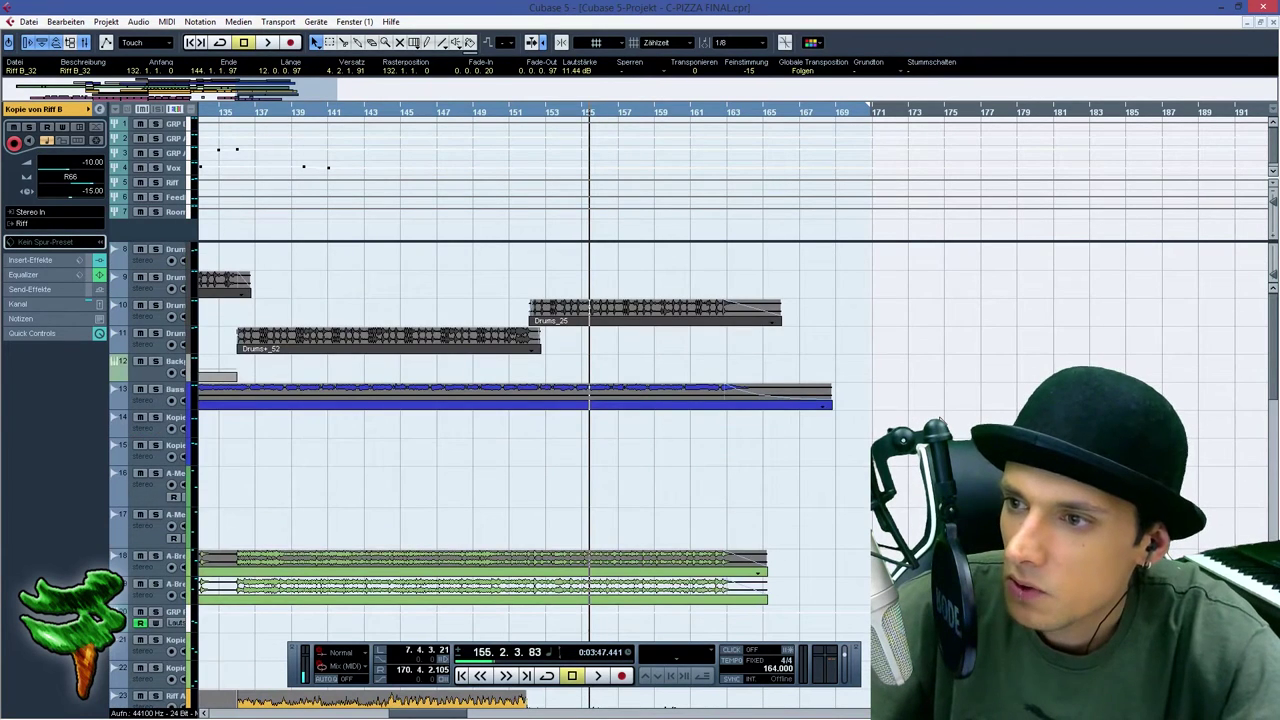
pyautogui.scroll(-10, 733, 337)
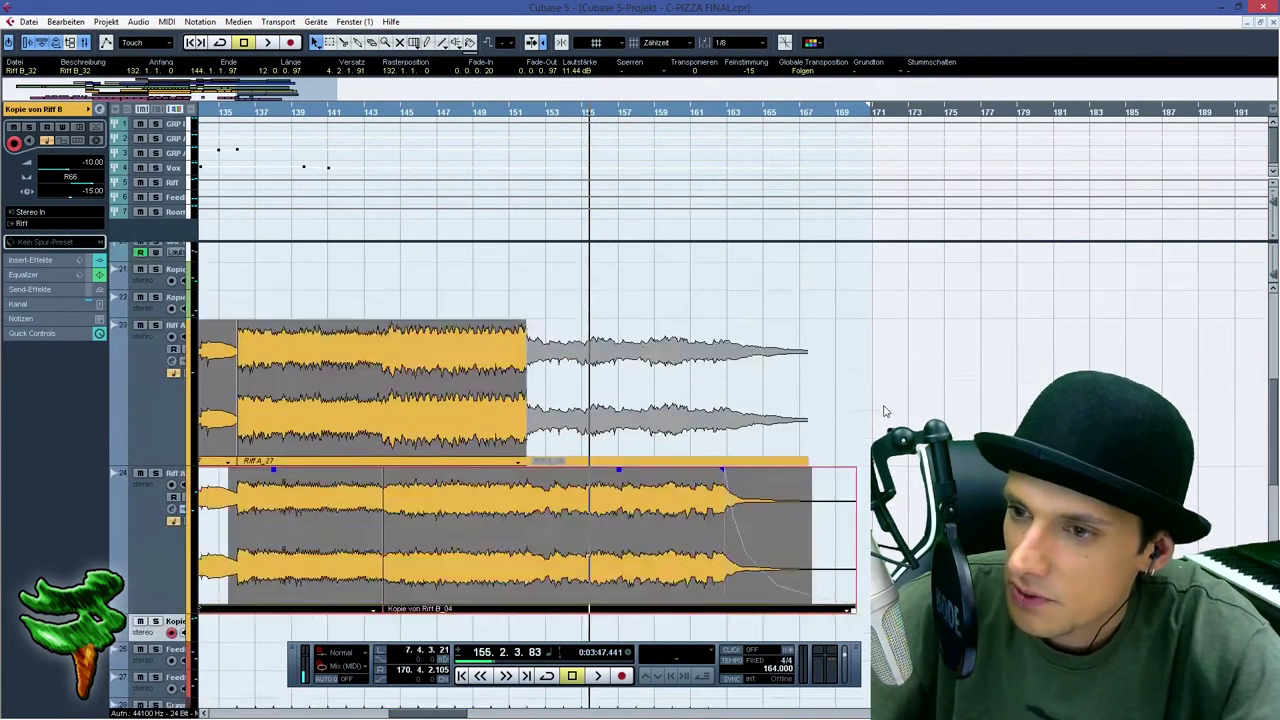
pyautogui.scroll(-5, 884, 411)
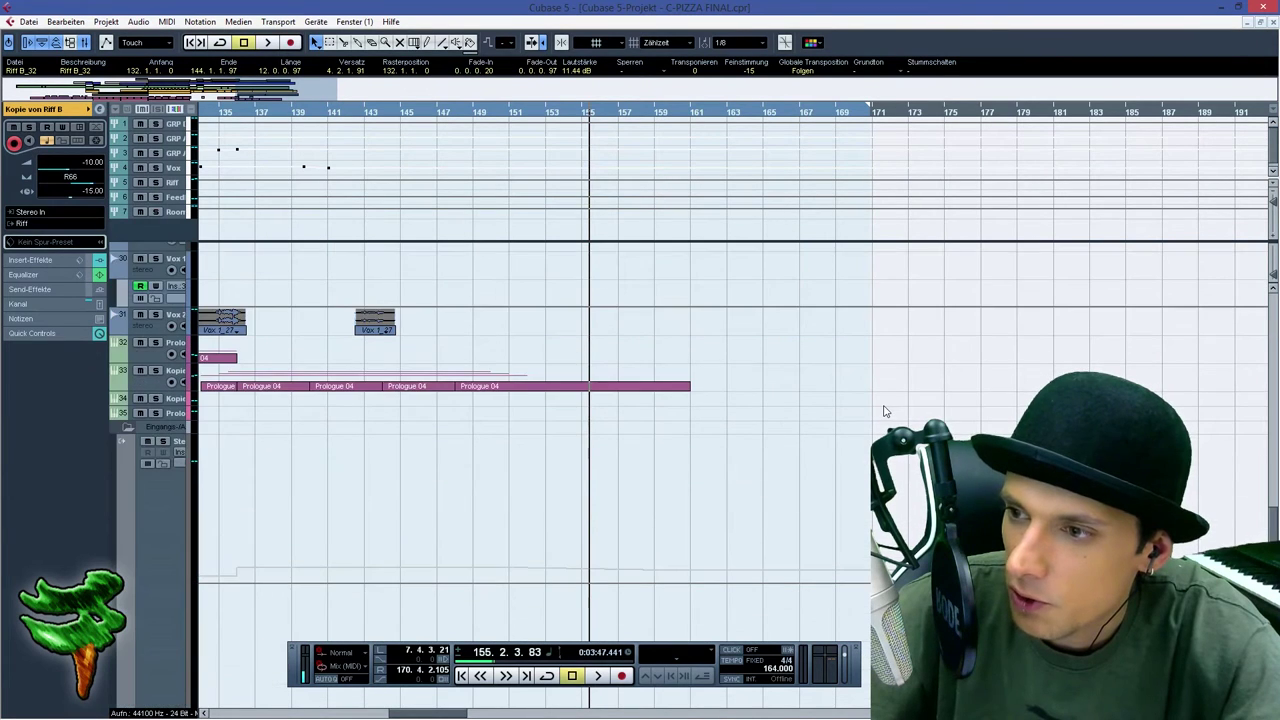
pyautogui.scroll(5, 143, 375)
pyautogui.click(143, 376)
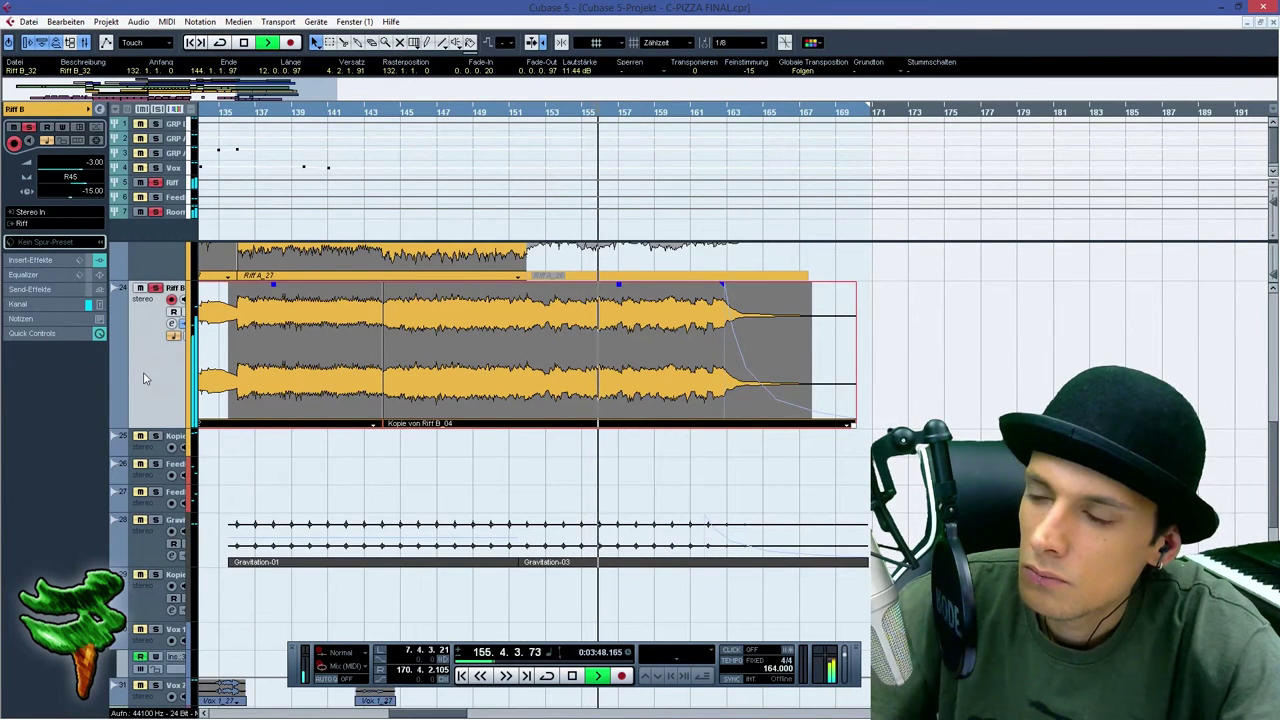
pyautogui.press('space')
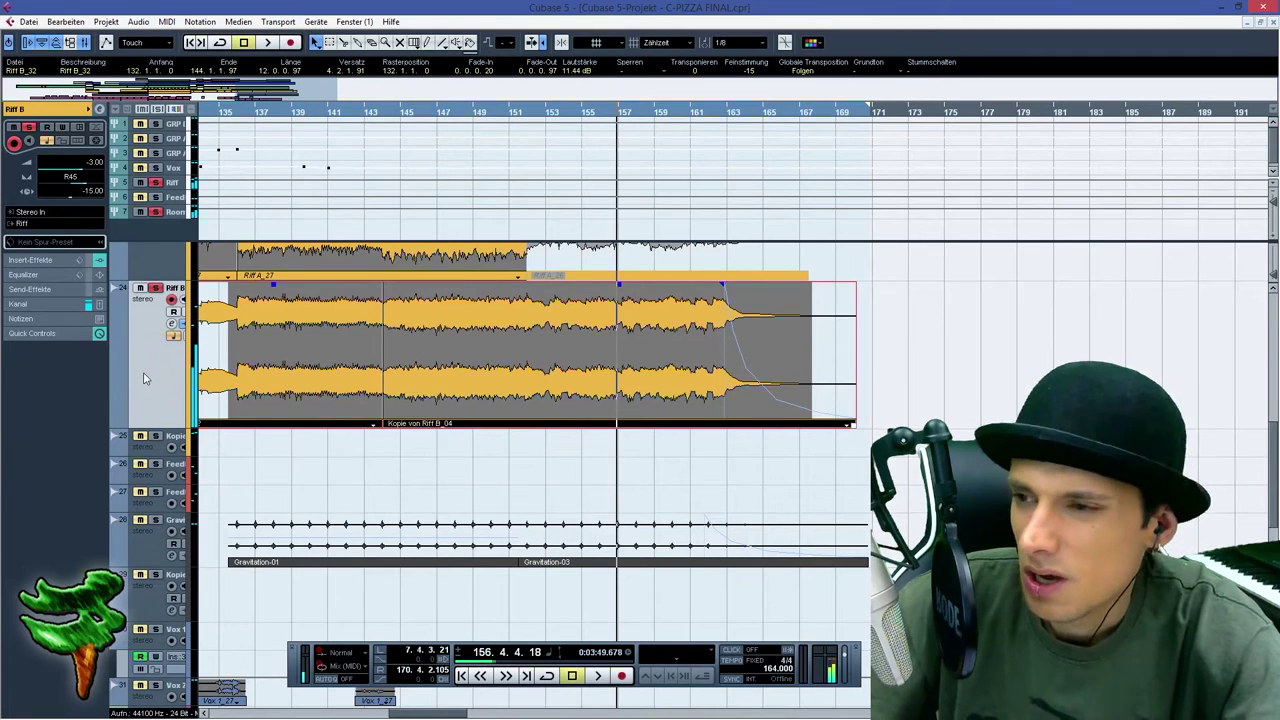
# Audition the ending around bars 155 to 157 with Riff B muted, and solo the GRP A-Akkorde group
pyautogui.click(456, 112)
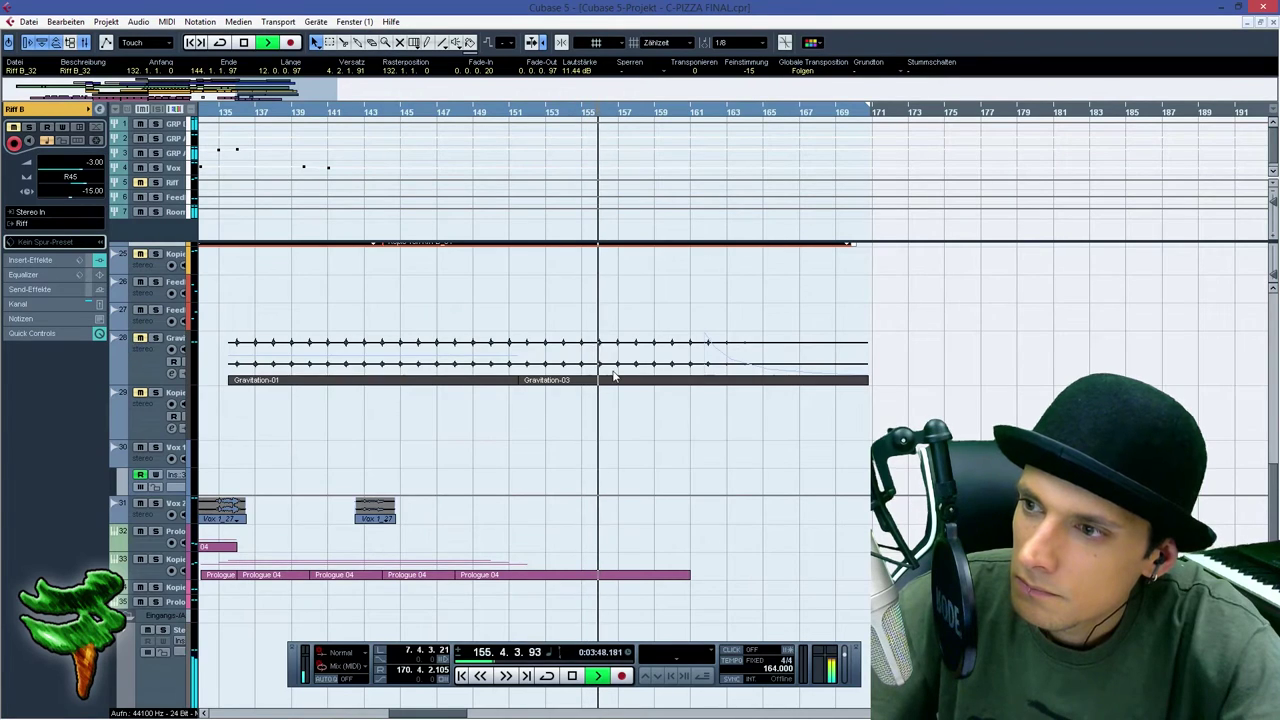
pyautogui.scroll(4, 610, 376)
pyautogui.scroll(3, 615, 376)
pyautogui.click(155, 153)
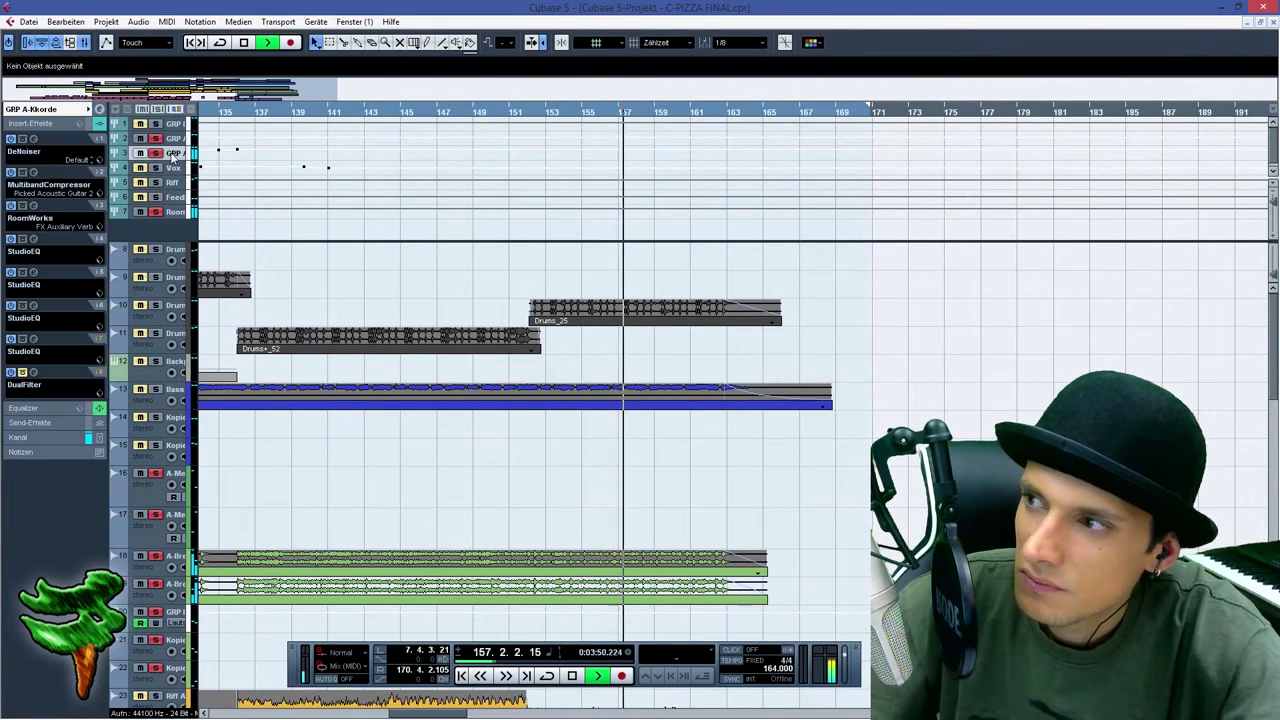
# Open the StudioEQ insert on the Riff B track and set the band 3 gain to -4.3
pyautogui.click(31, 344)
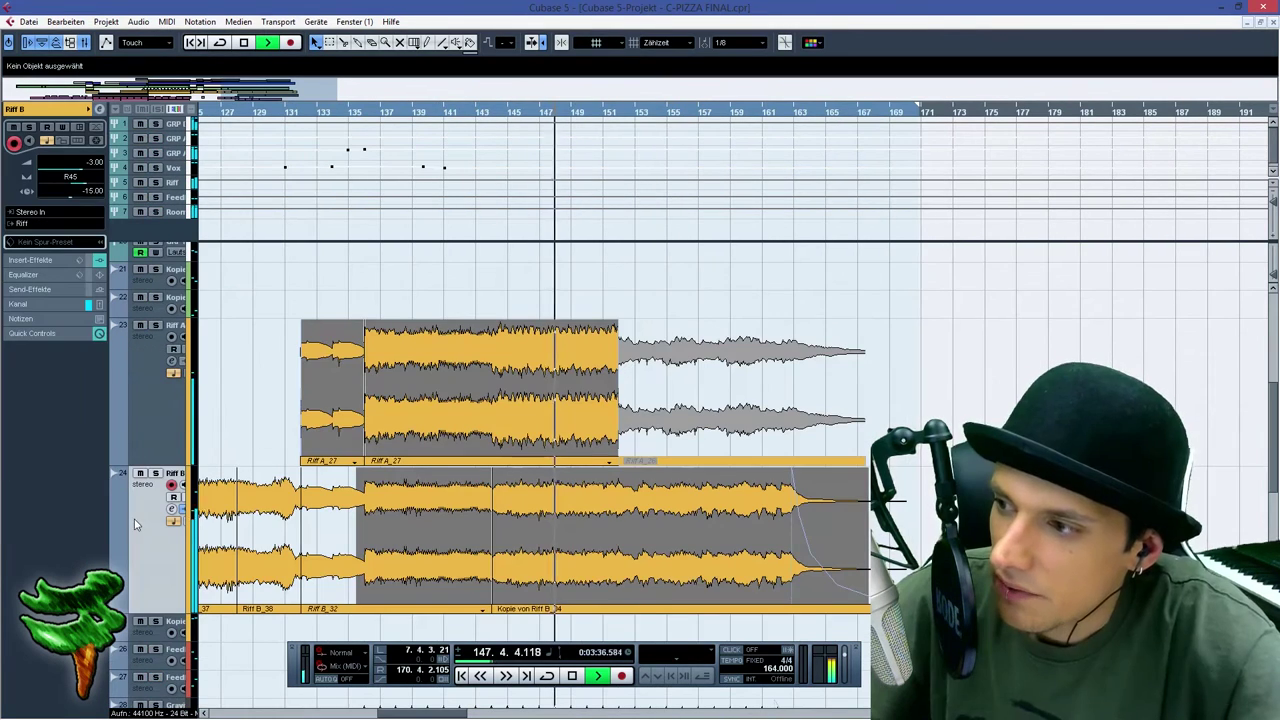
pyautogui.click(44, 260)
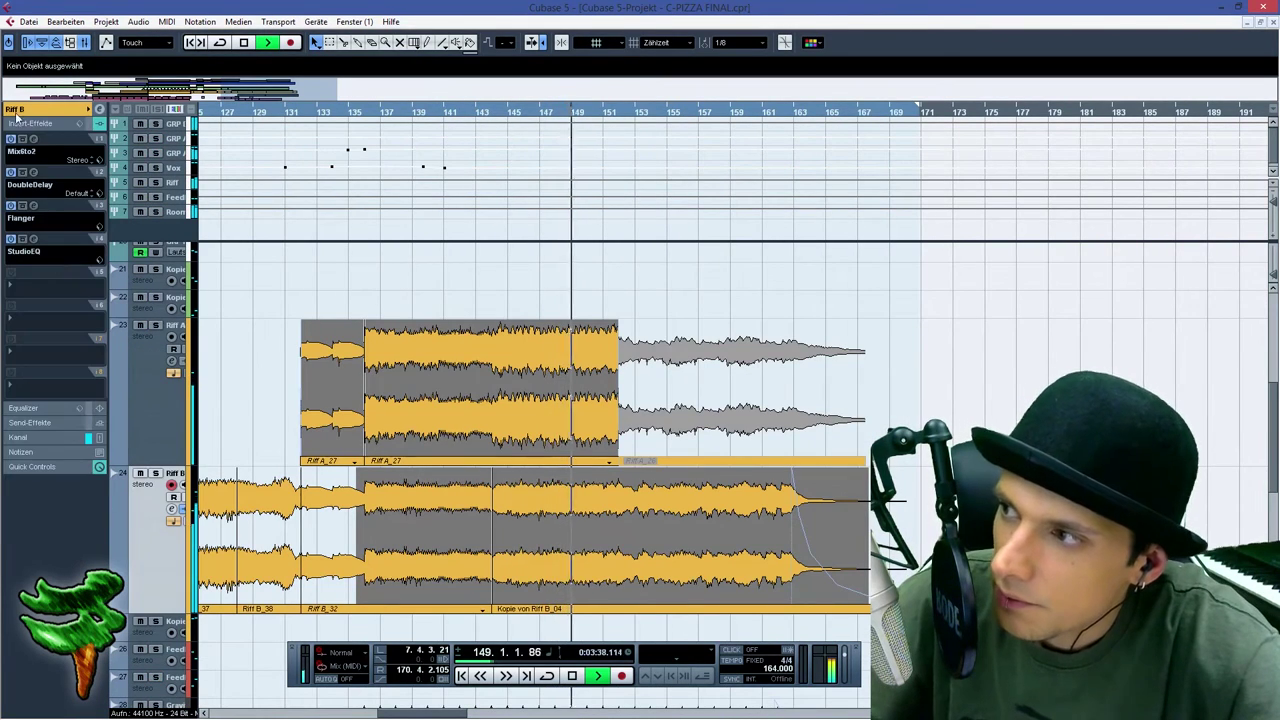
pyautogui.click(34, 240)
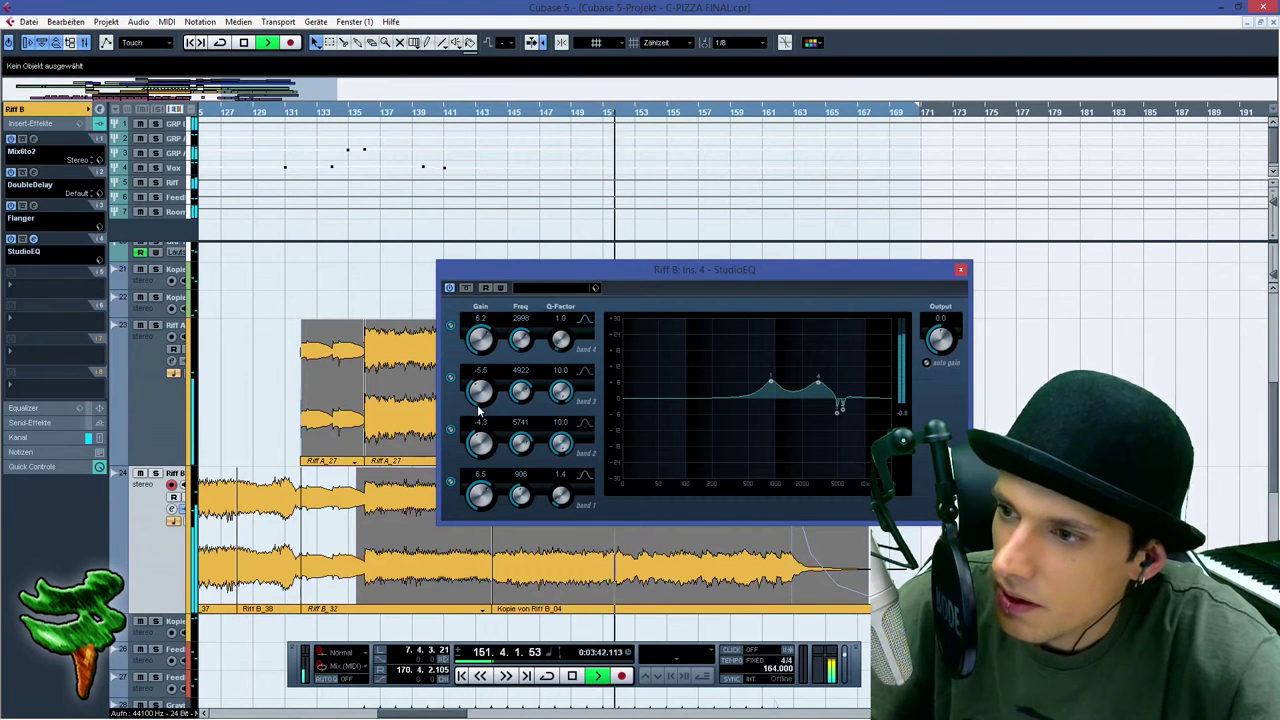
pyautogui.moveTo(474, 400)
pyautogui.mouseDown()
pyautogui.moveTo(481, 334)
pyautogui.moveTo(477, 402)
pyautogui.mouseUp()
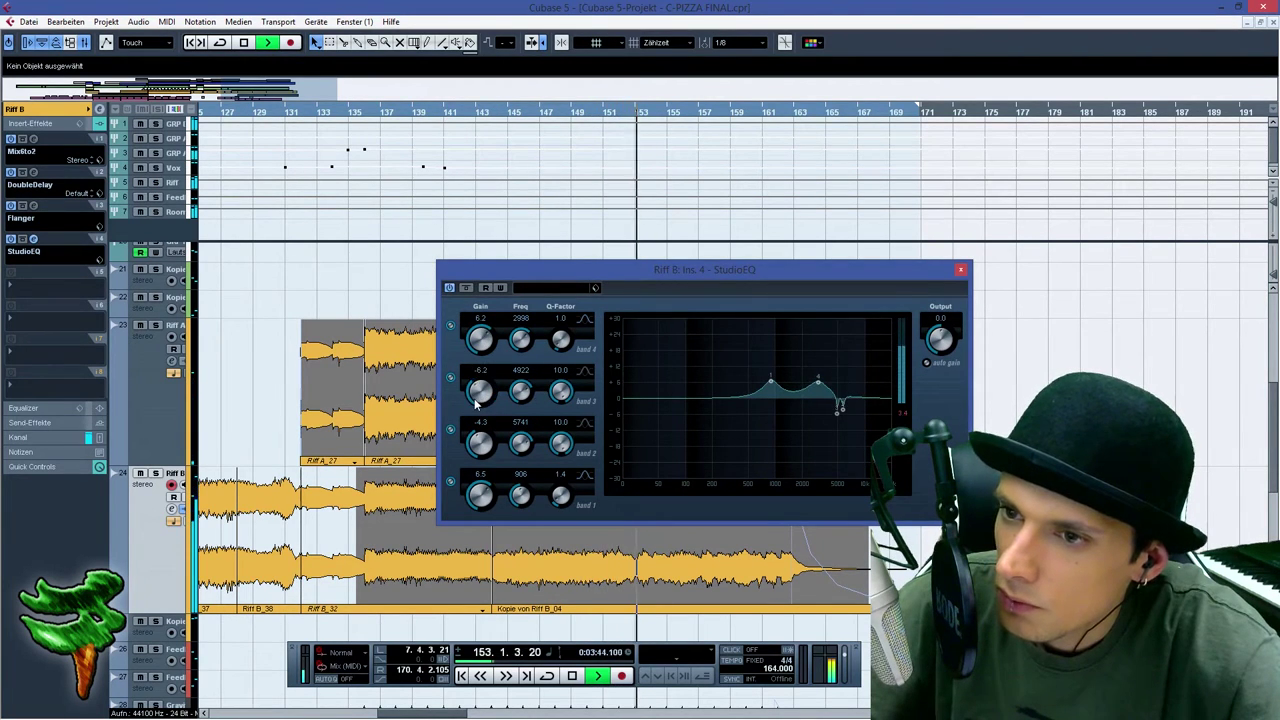
# Add a second StudioEQ with the ZZZ Vorlage preset to Riff B's fifth insert slot and audition the ending
pyautogui.click(62, 291)
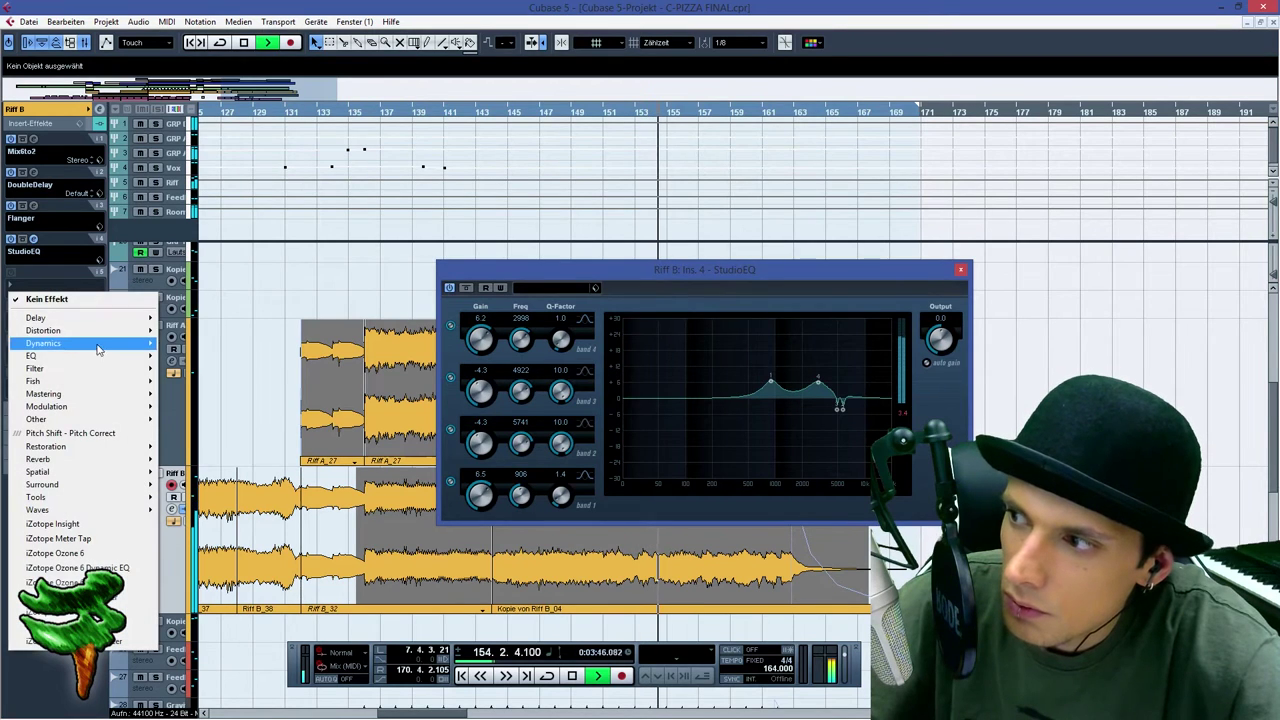
pyautogui.moveTo(100, 356)
pyautogui.click(208, 401)
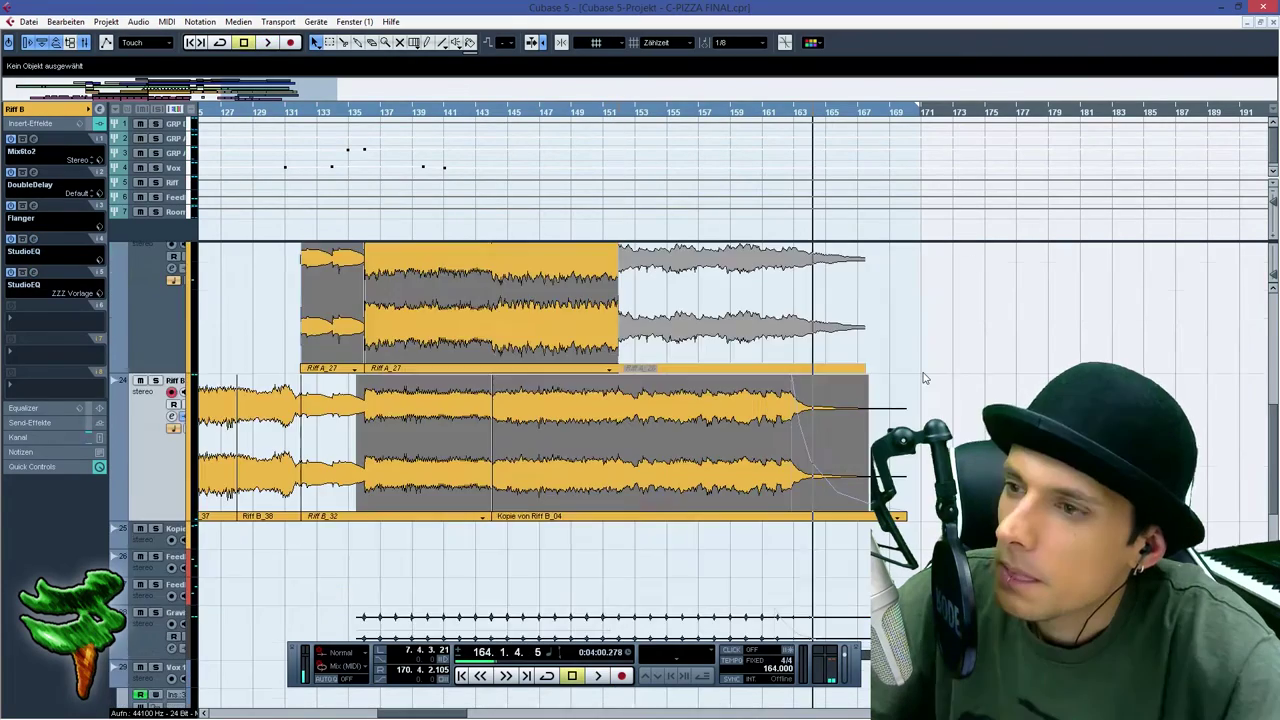
# Continue the Prologue 04 parts on track 33 from bar 136 to bar 163, audition the ending, and clear the solos
pyautogui.scroll(6, 922, 376)
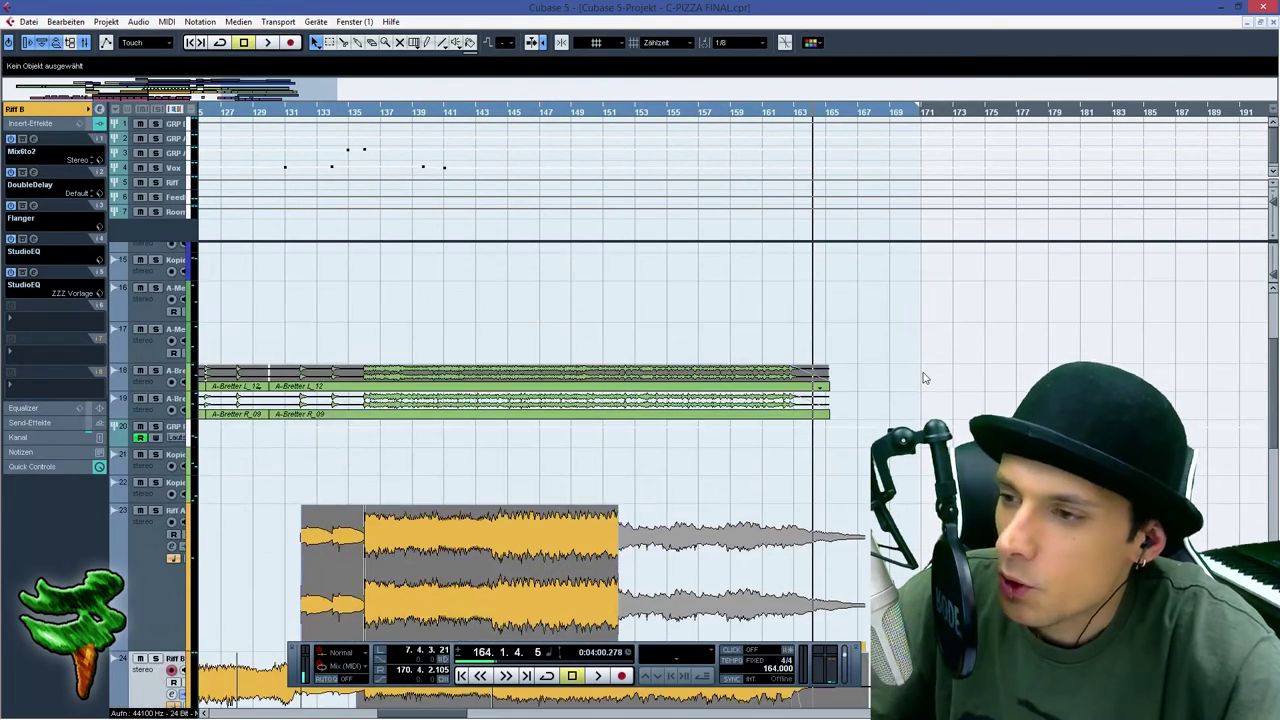
pyautogui.moveTo(215, 97); pyautogui.dragTo(129, 97)
pyautogui.scroll(-5, 716, 438)
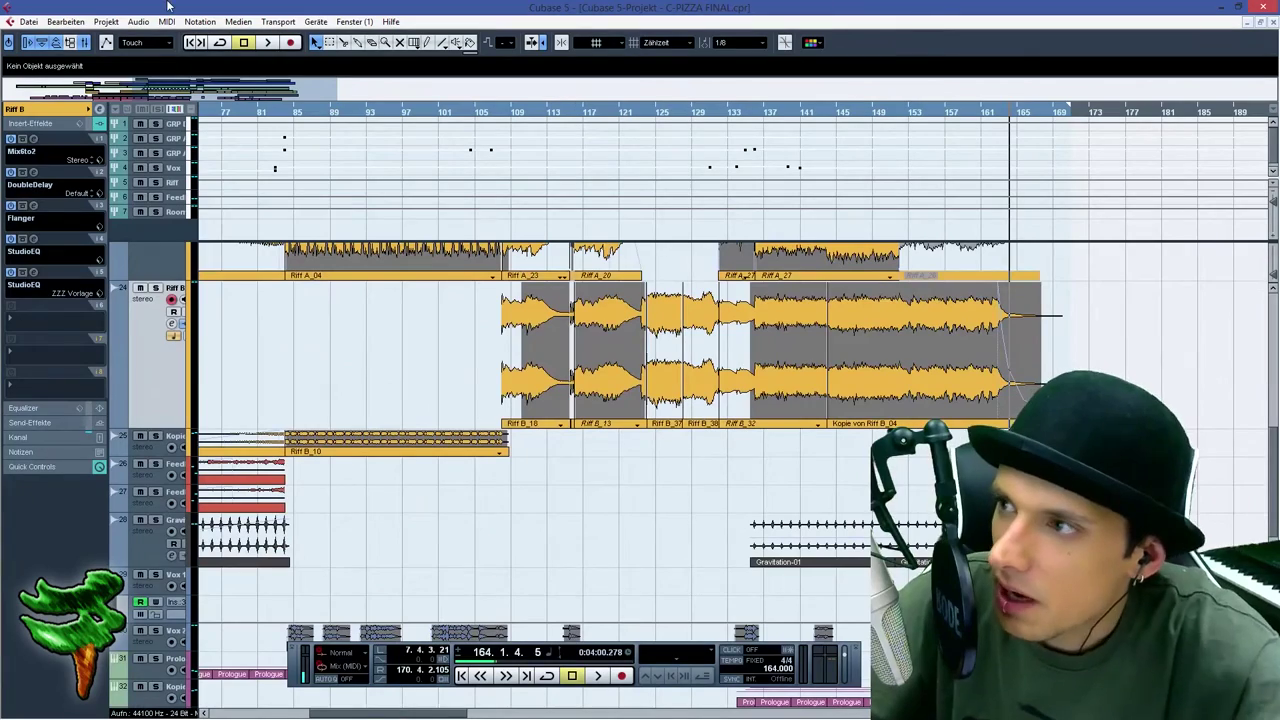
pyautogui.scroll(10, 362, 362)
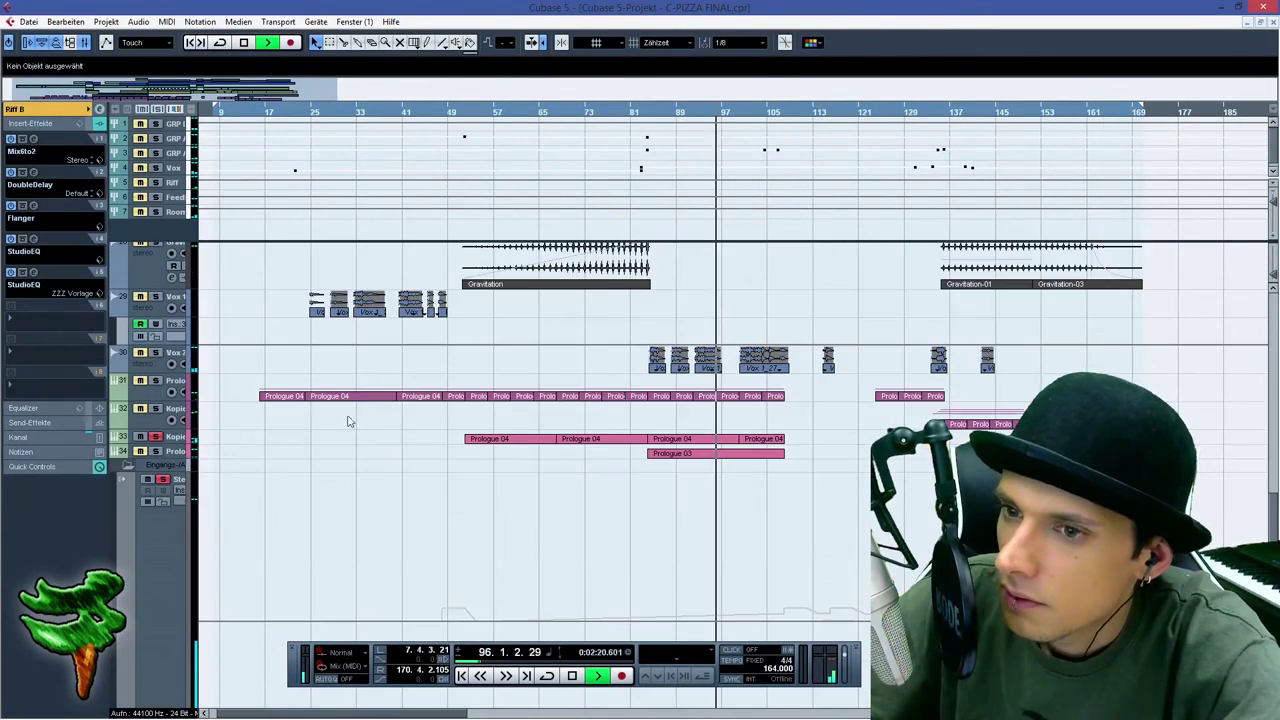
pyautogui.click(707, 450)
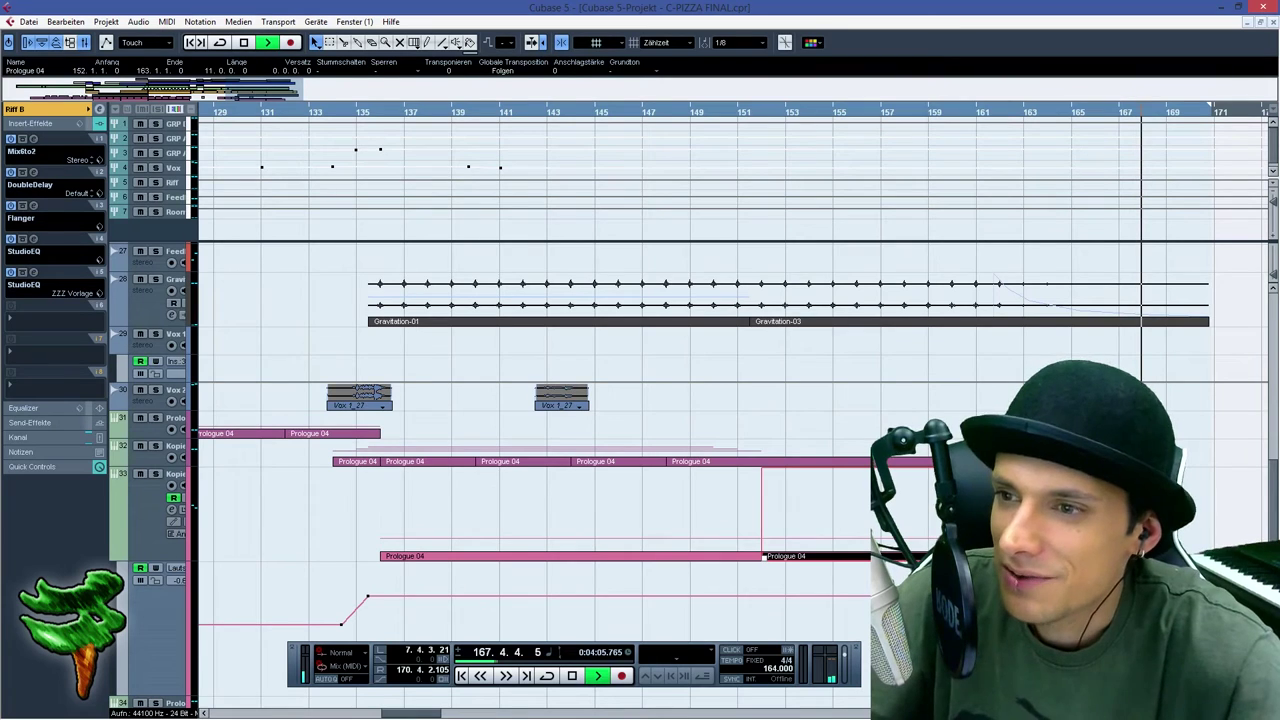
pyautogui.press('space')
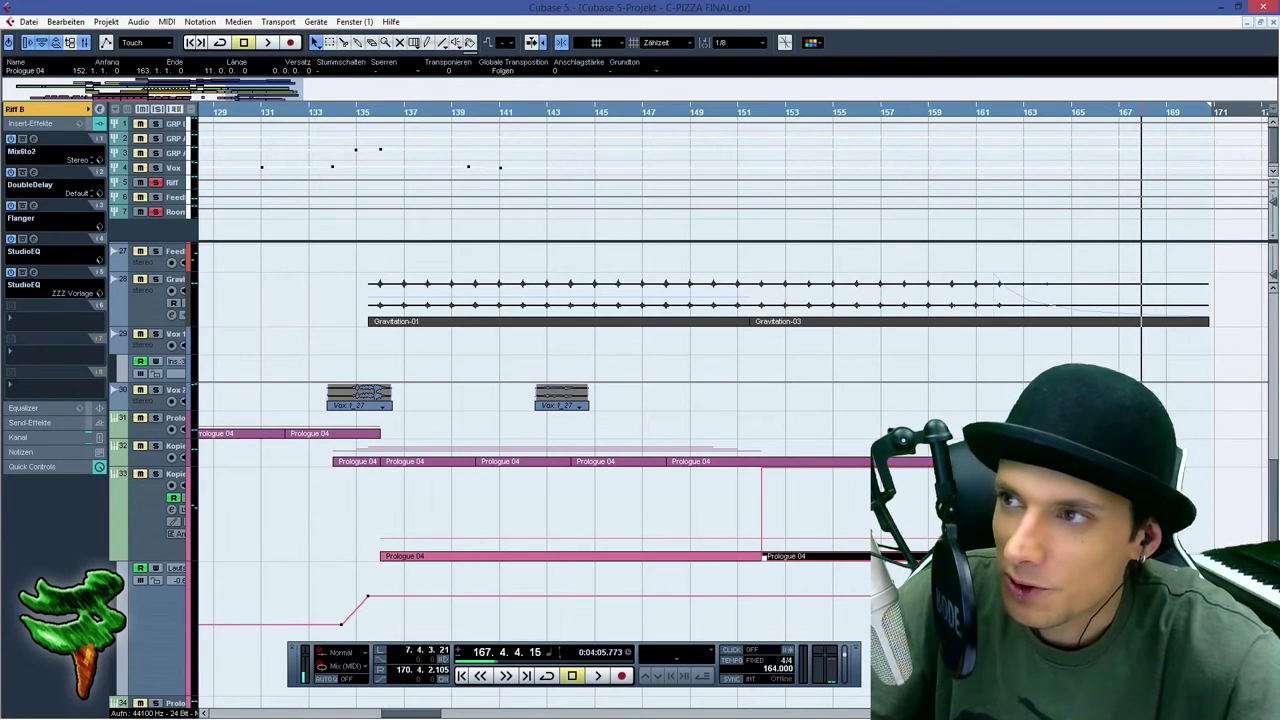
pyautogui.click(827, 532)
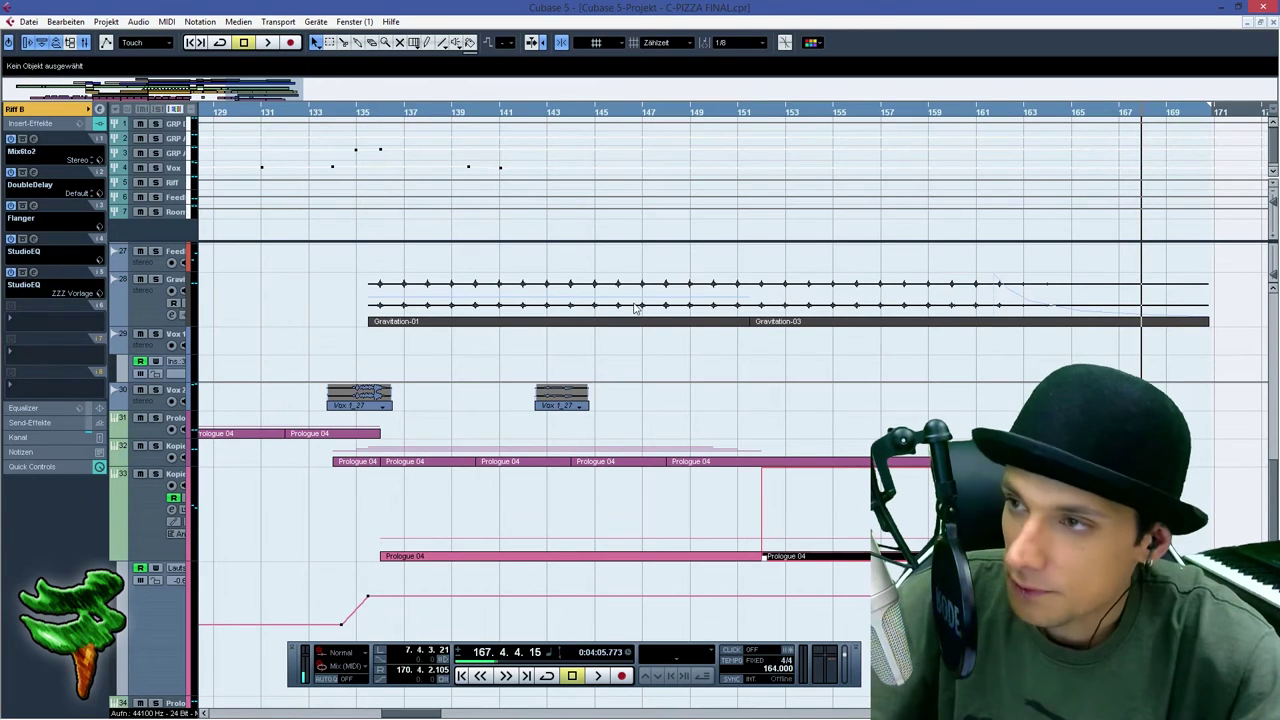
# Enlarge the upper track area, set the Vox volume automation between bars 22 and 83 to -10.17, and audition it
pyautogui.moveTo(264, 98); pyautogui.dragTo(79, 82)
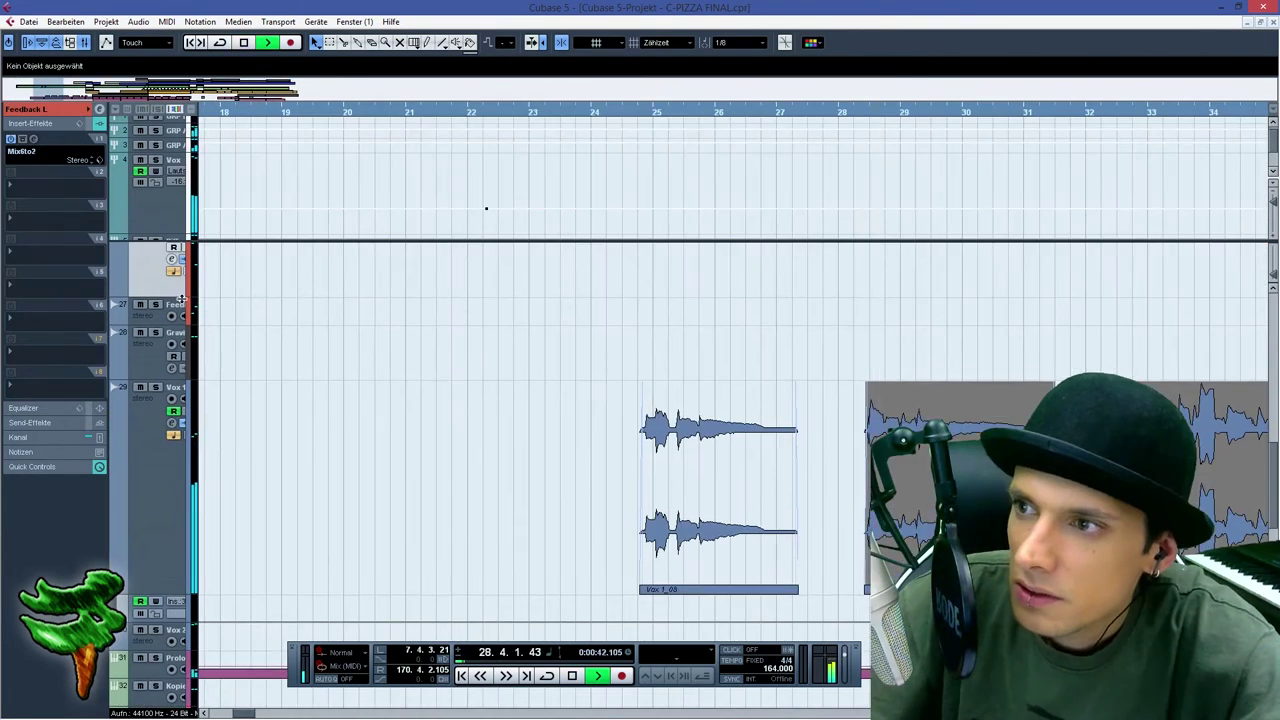
pyautogui.moveTo(174, 241); pyautogui.dragTo(174, 307)
pyautogui.moveTo(63, 92); pyautogui.dragTo(97, 92)
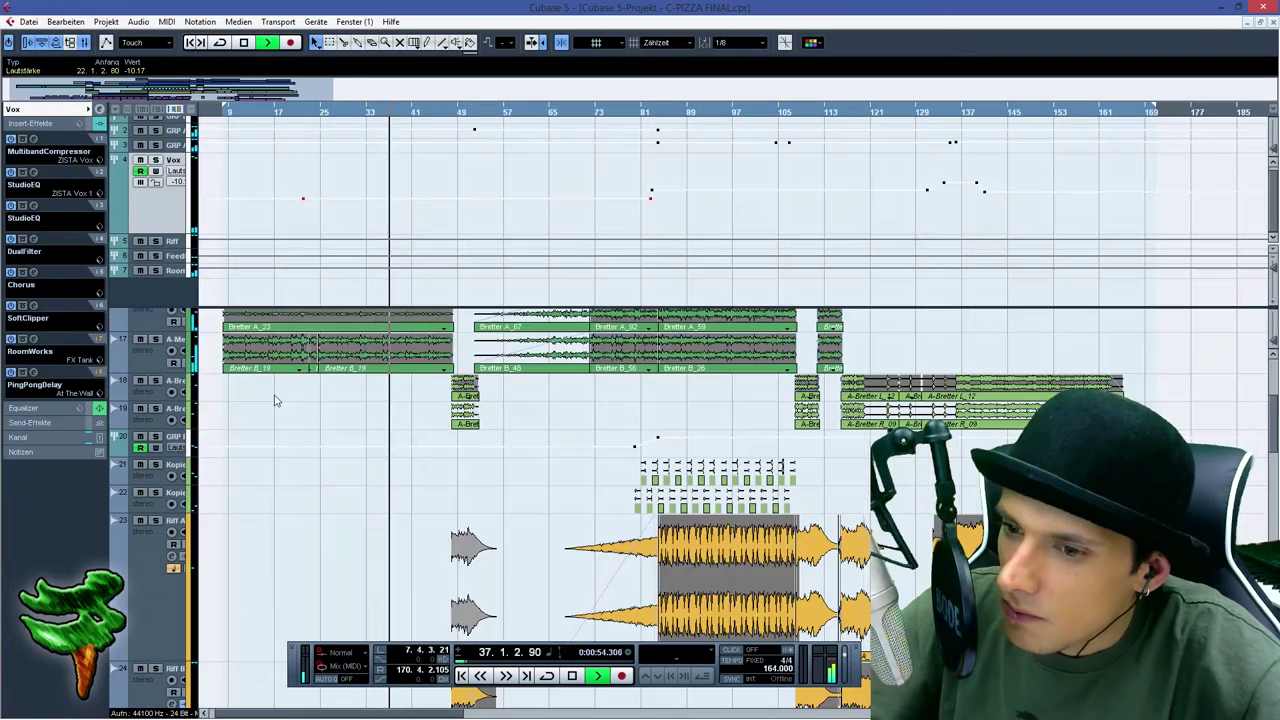
pyautogui.scroll(-3, 275, 400)
pyautogui.press('space')
pyautogui.scroll(-8, 275, 400)
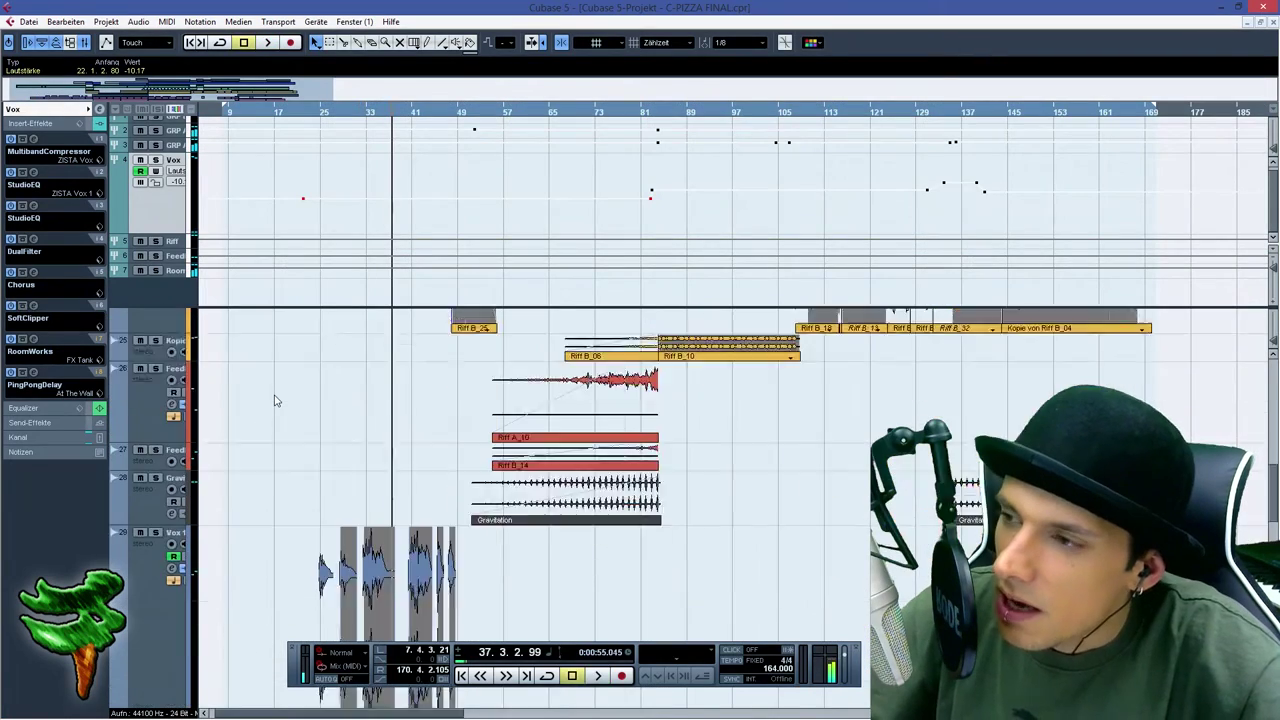
# Audition the Vox 1_11 vocal event from 31.4.1
pyautogui.moveTo(357, 116); pyautogui.dragTo(387, 165)
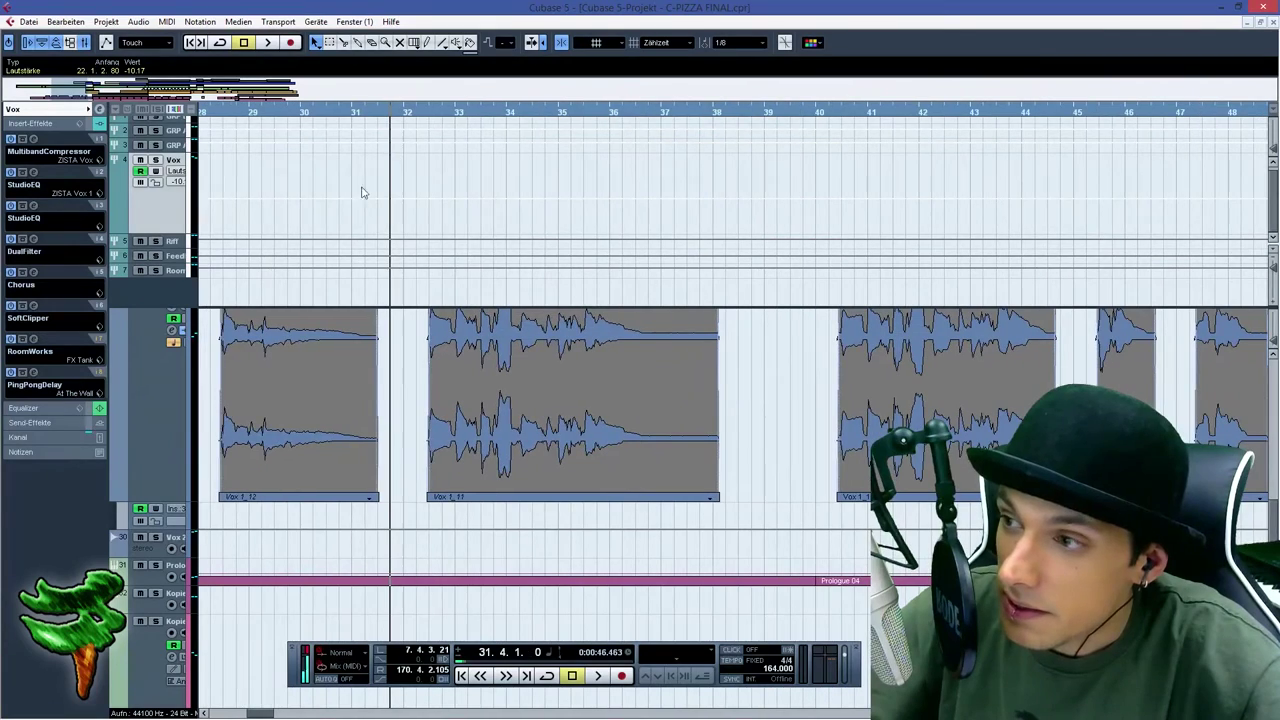
pyautogui.scroll(1, 310, 423)
pyautogui.press('space')
pyautogui.press('space')
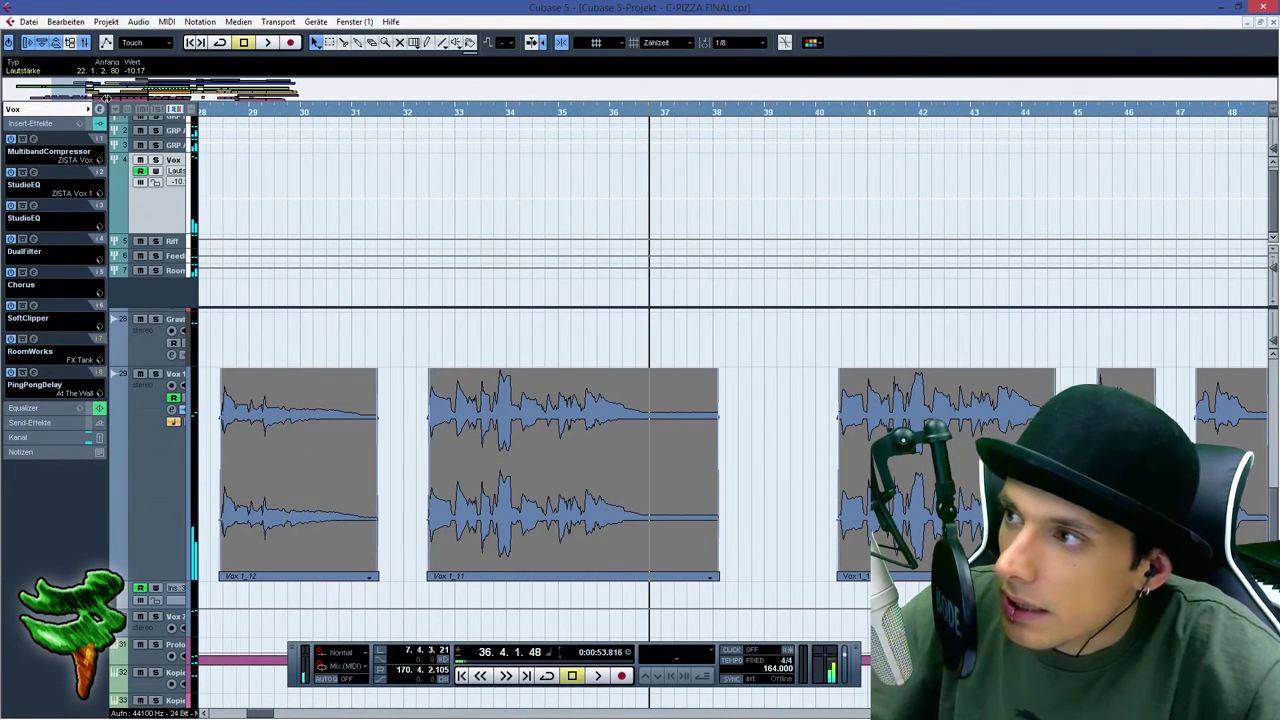
# Set the Vox volume automation between bars 22 and 83 to -16.41 and check the SoftClipper insert bypassed and active during playback
pyautogui.moveTo(87, 99); pyautogui.dragTo(162, 100)
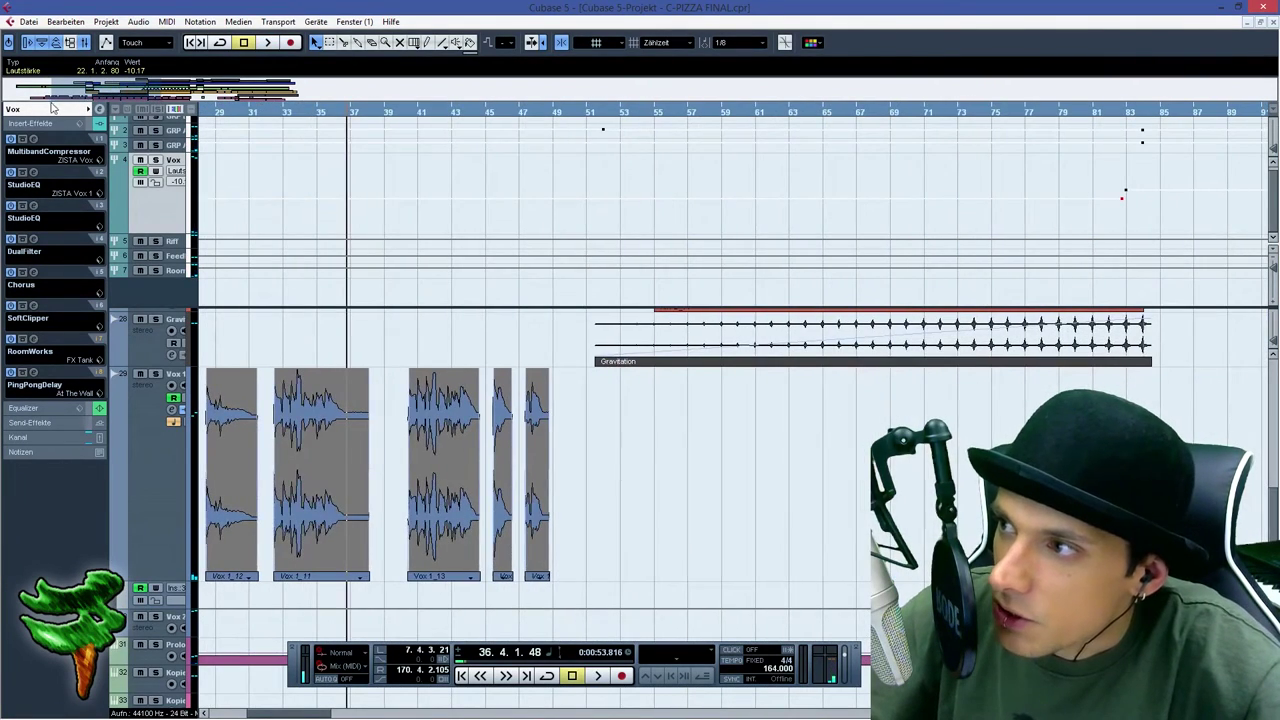
pyautogui.press('g')
pyautogui.press('g')
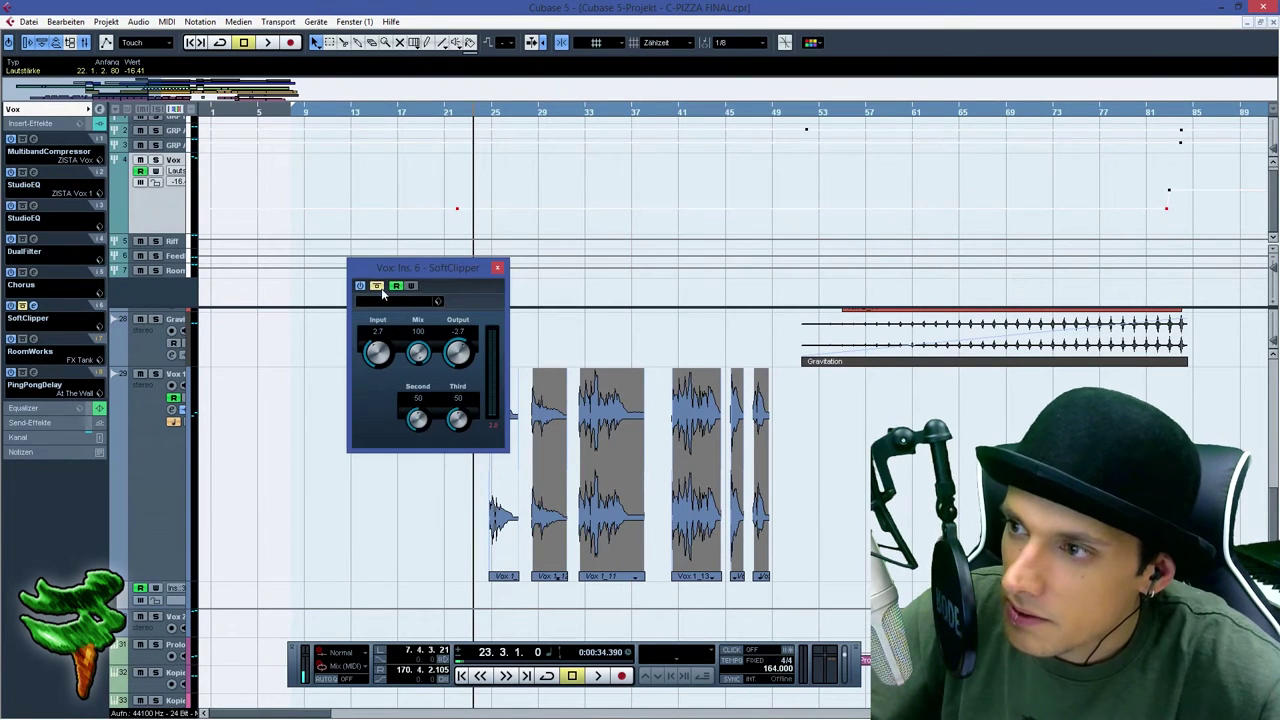
pyautogui.press('space')
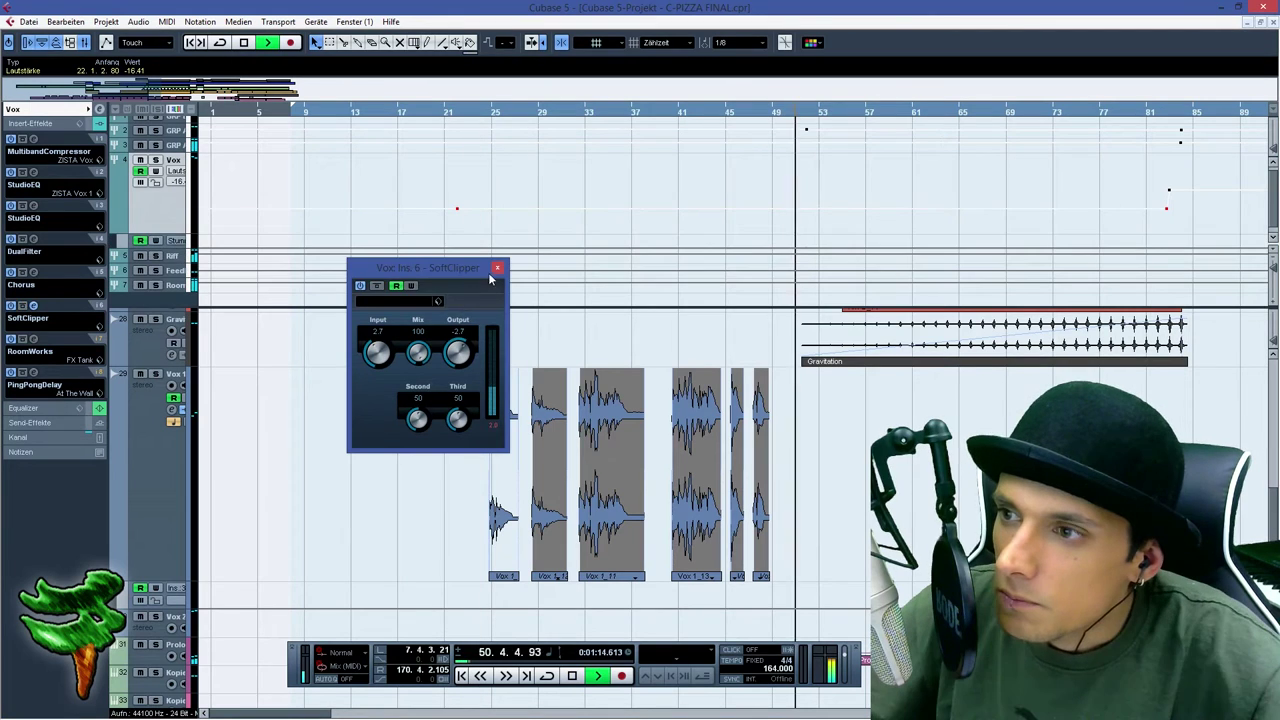
pyautogui.click(497, 268)
# Select the Riff B track, audition the mix, and check the opening section from about bar 9
pyautogui.scroll(5, 508, 477)
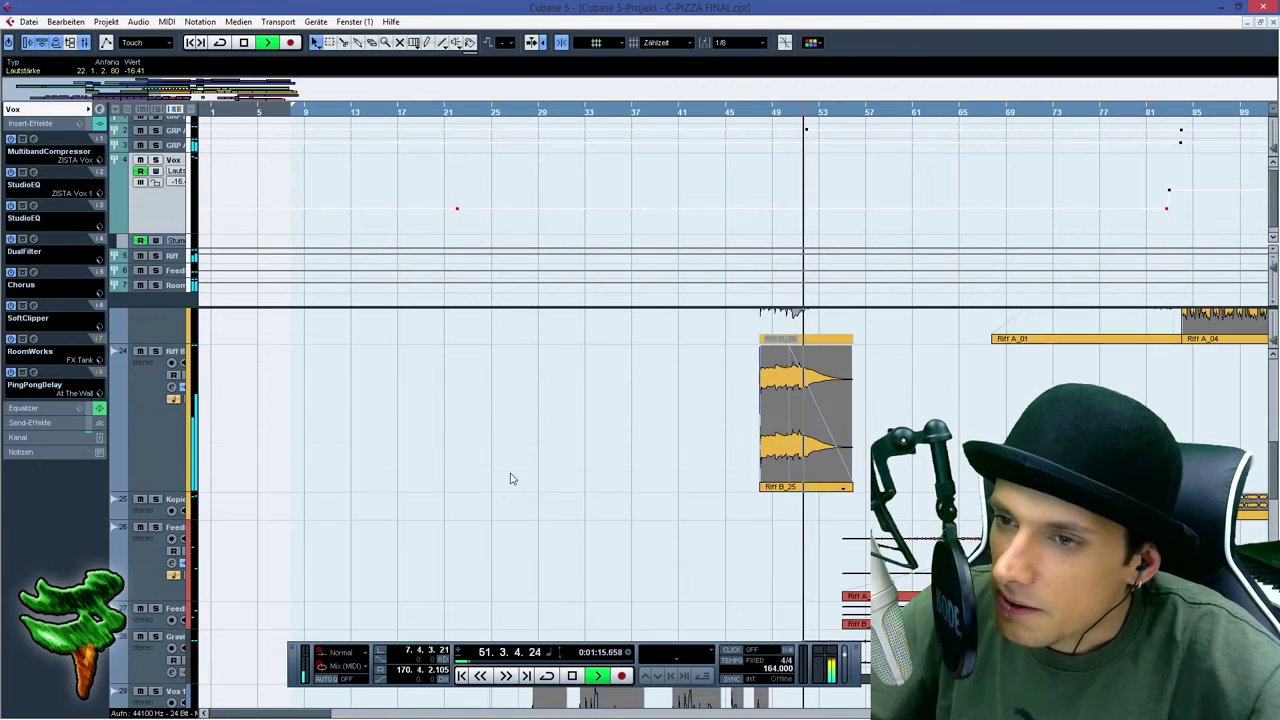
pyautogui.scroll(2, 509, 478)
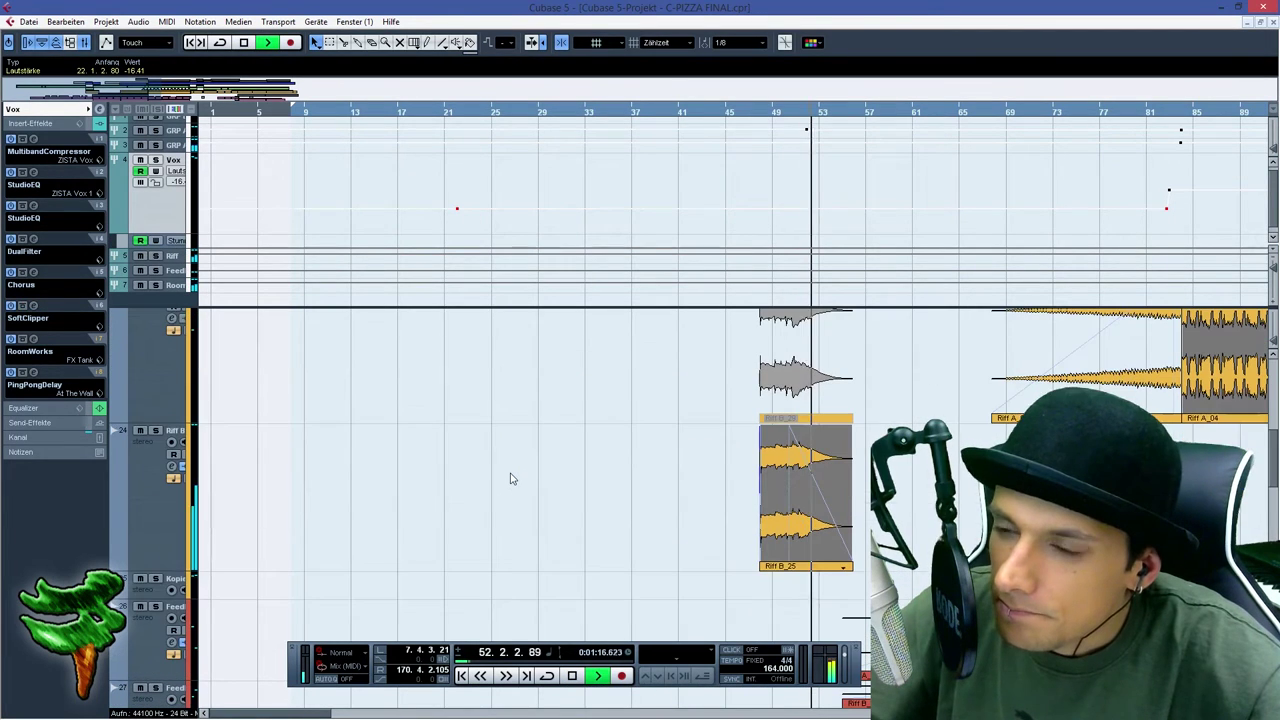
pyautogui.click(146, 491)
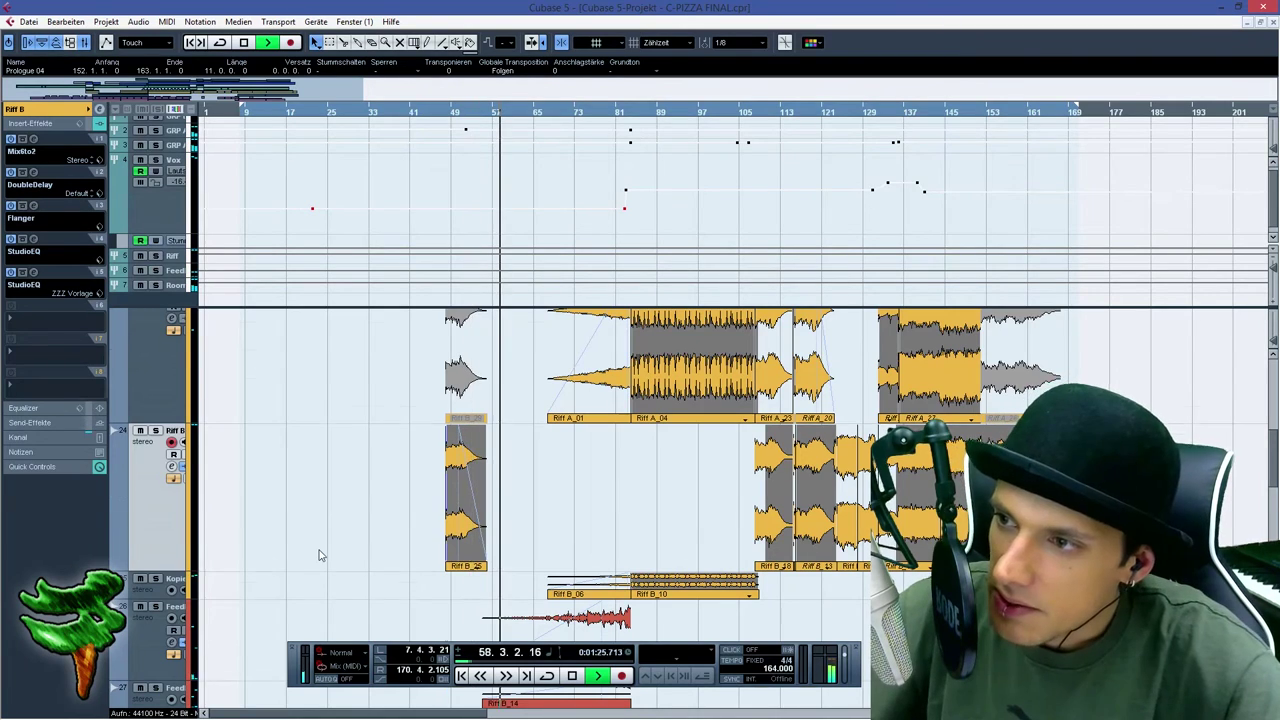
pyautogui.scroll(3, 320, 556)
pyautogui.scroll(3, 320, 451)
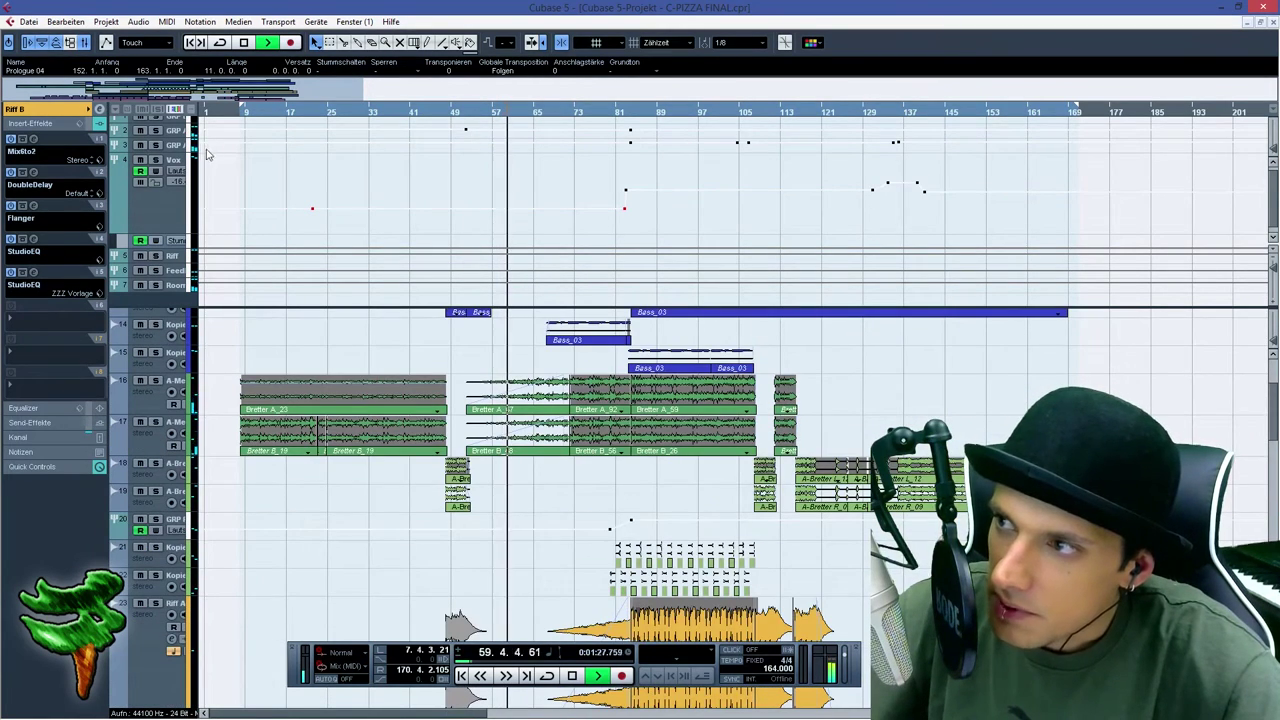
pyautogui.click(250, 110)
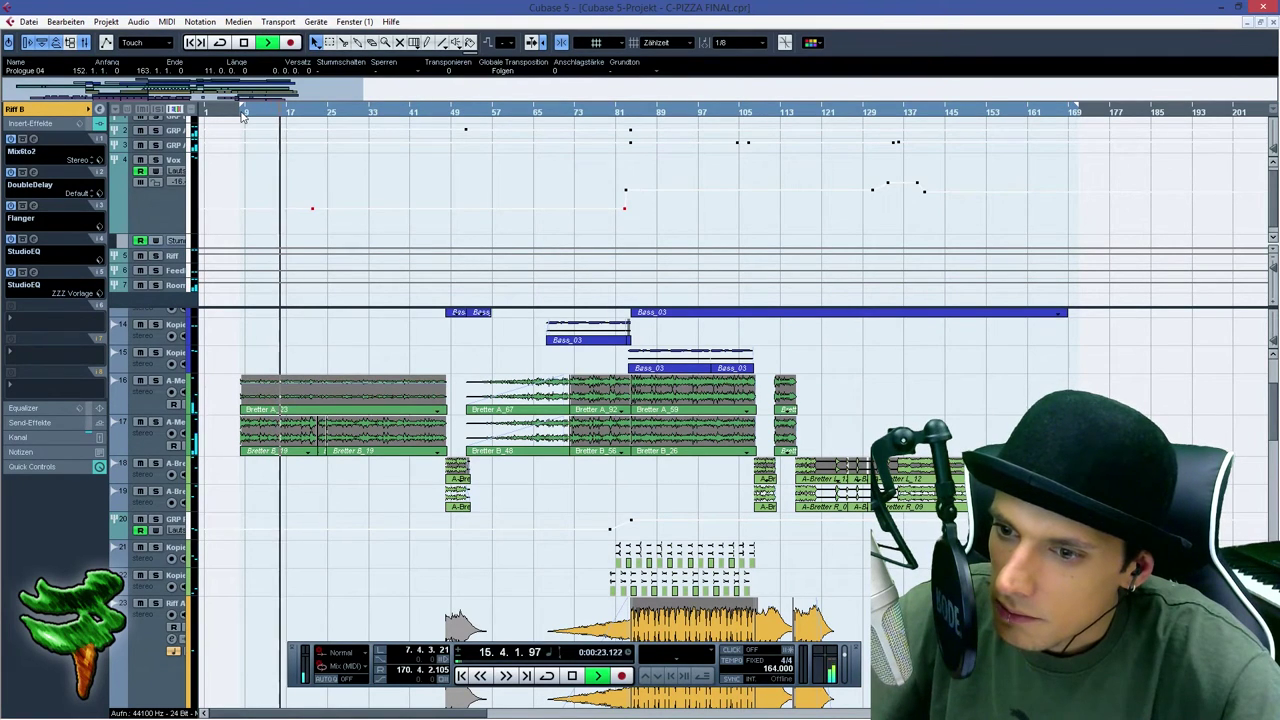
pyautogui.press('space')
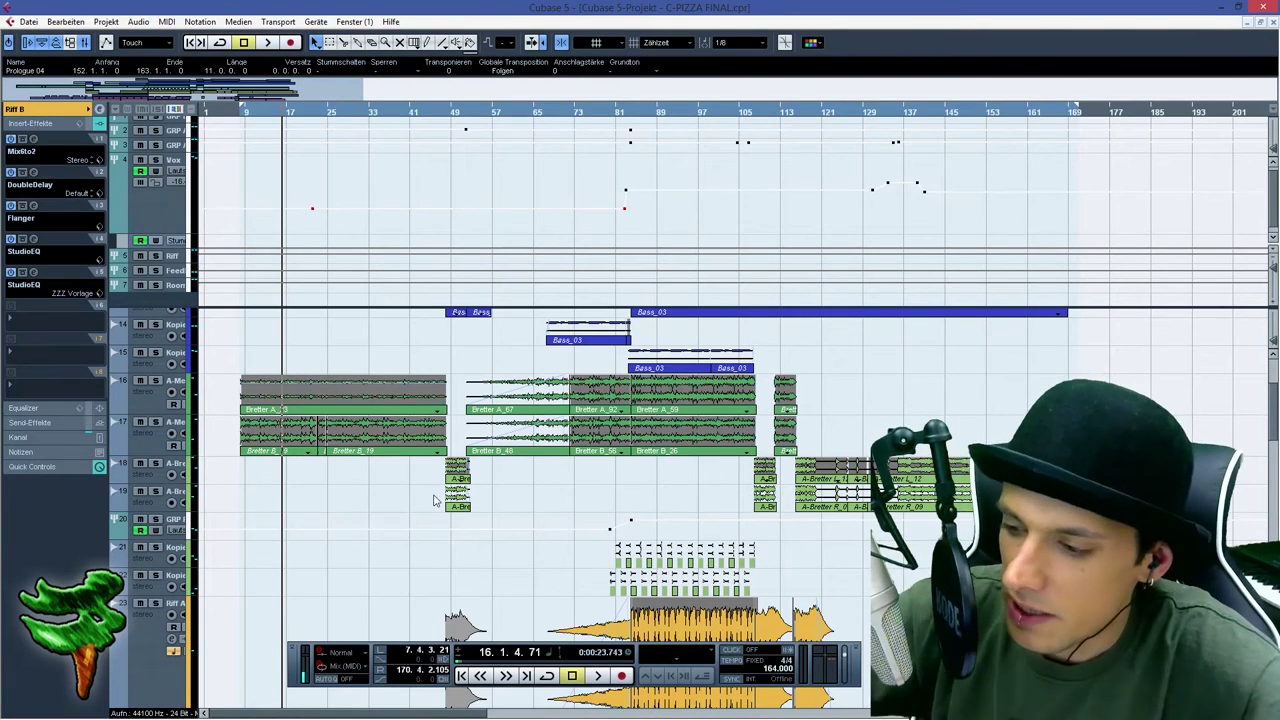
# Audition the later drum passages around bars 120 and 137, and place the playhead at bar 138
pyautogui.scroll(-8, 742, 401)
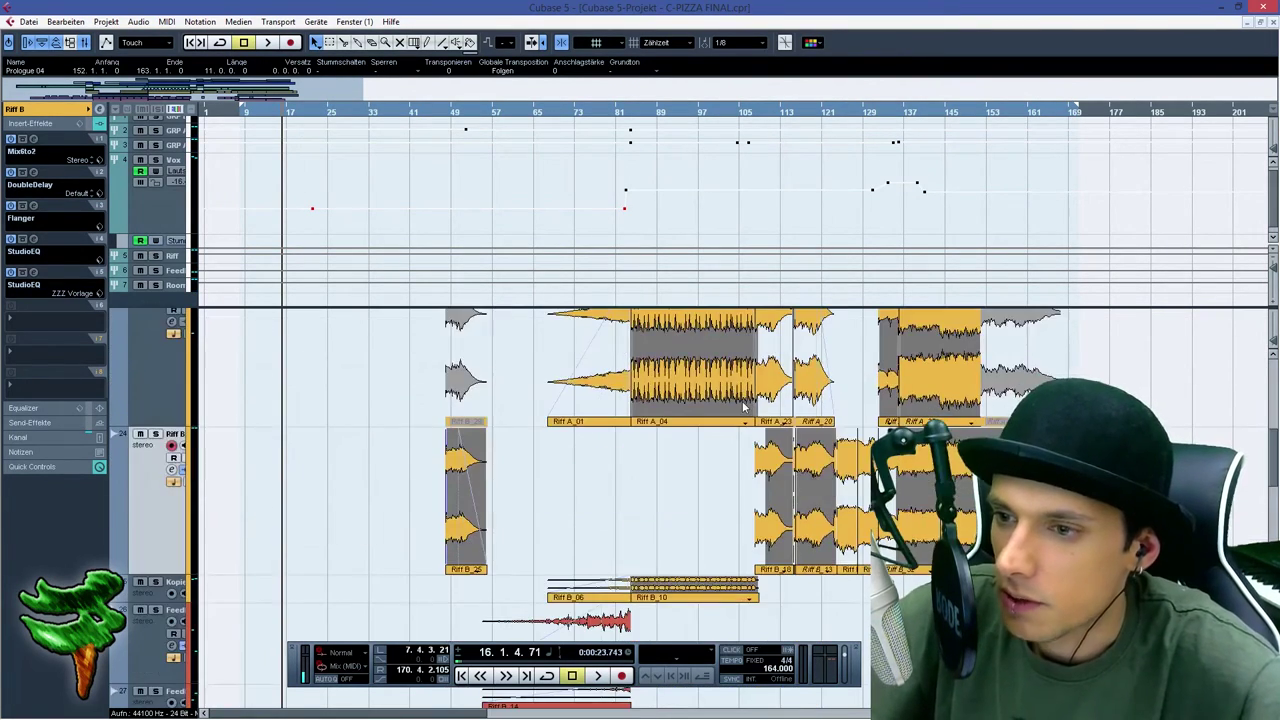
pyautogui.scroll(6, 742, 401)
pyautogui.scroll(-3, 742, 407)
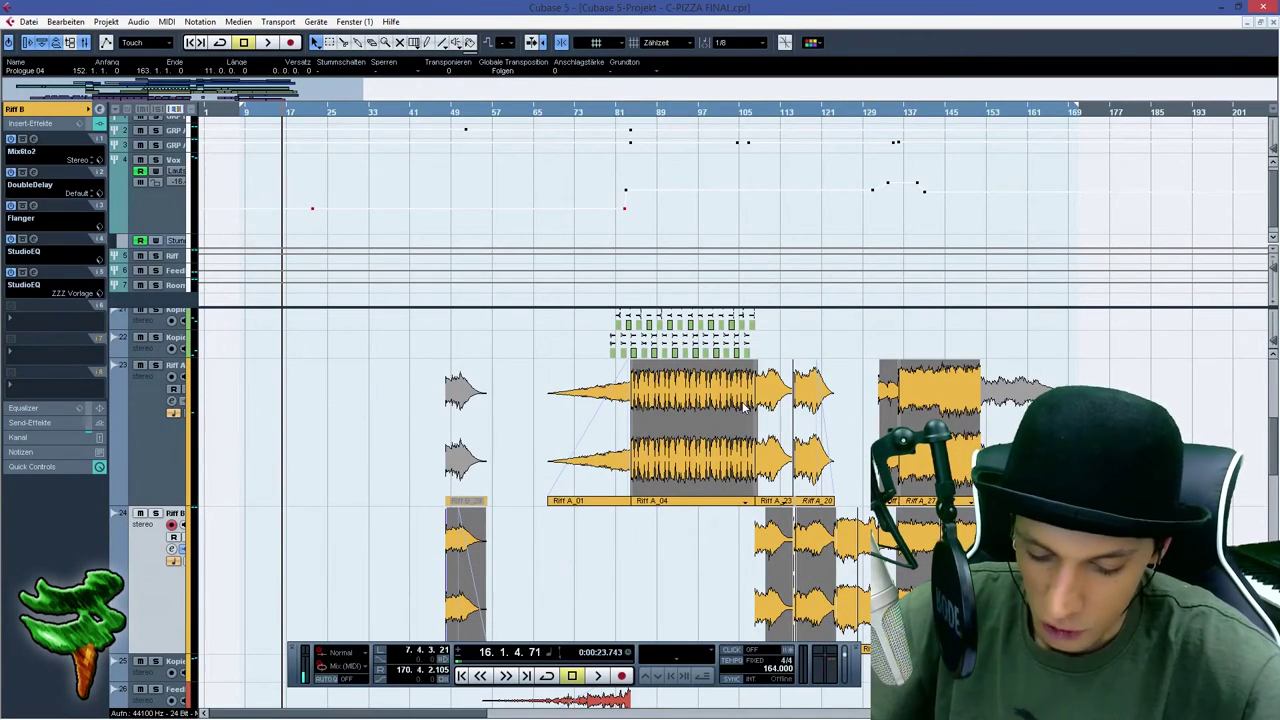
pyautogui.scroll(8, 743, 407)
pyautogui.moveTo(645, 110); pyautogui.dragTo(646, 128)
pyautogui.moveTo(896, 114); pyautogui.dragTo(886, 118)
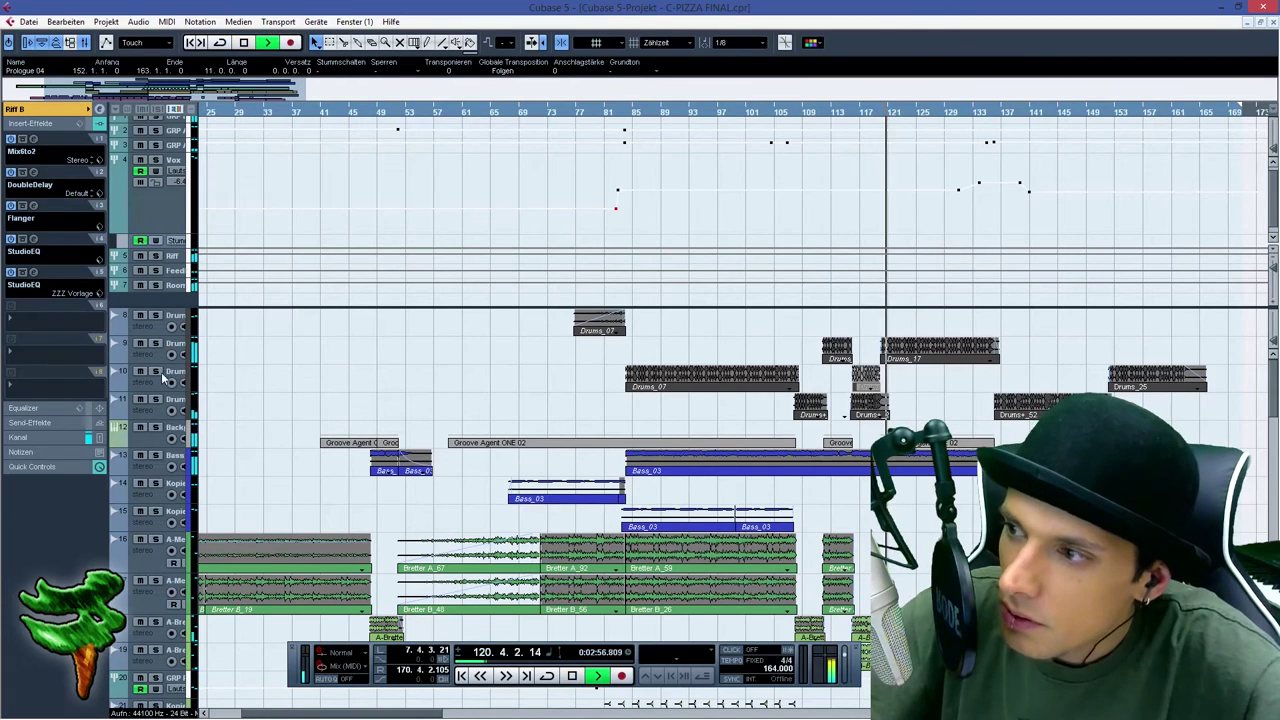
pyautogui.click(1004, 114)
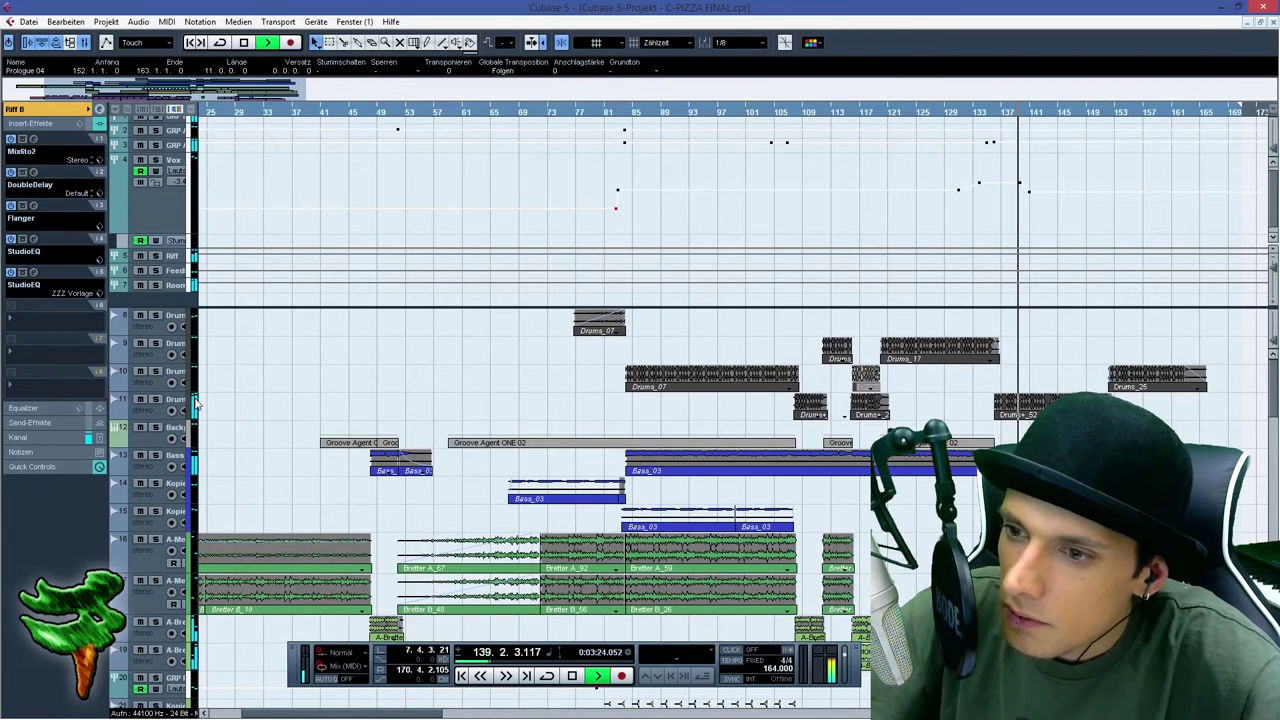
pyautogui.press('space')
pyautogui.click(1008, 114)
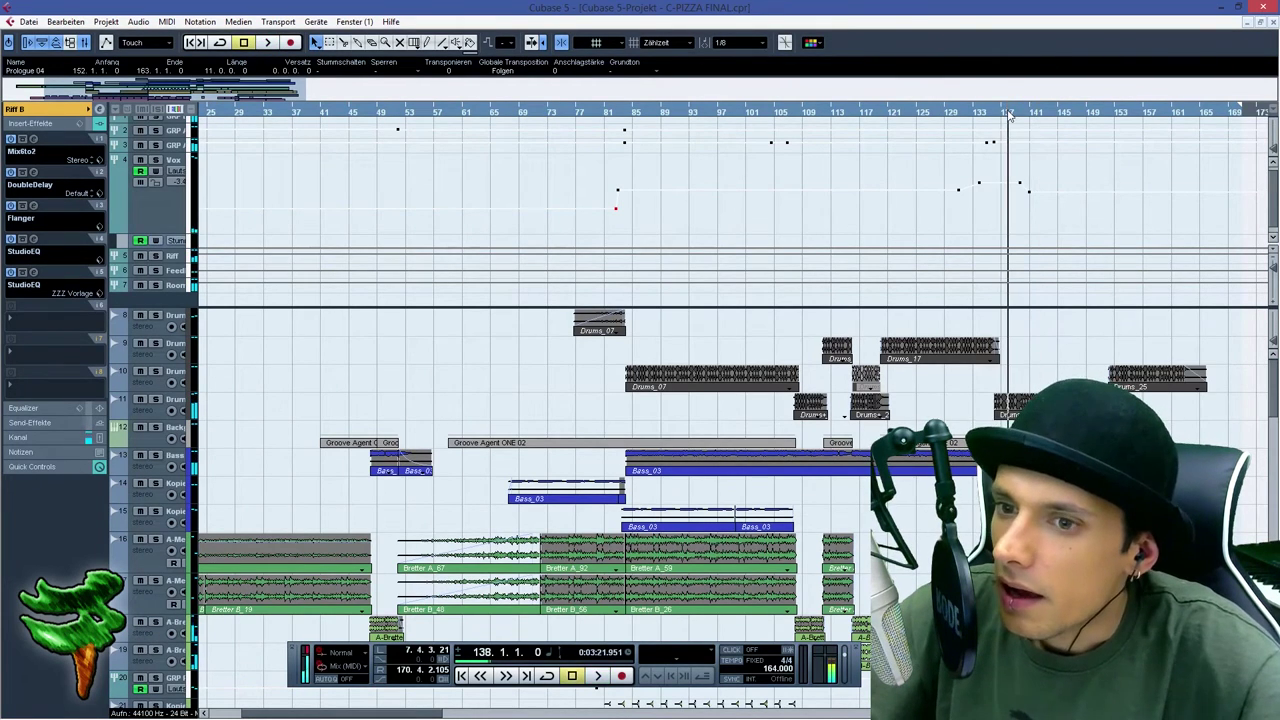
# Add a second StudioEQ insert to the Drums track with narrow cuts of -4.8 at 4756 Hz, -4.3 at 7547 Hz and -4.8 at 13497 Hz
pyautogui.click(150, 390)
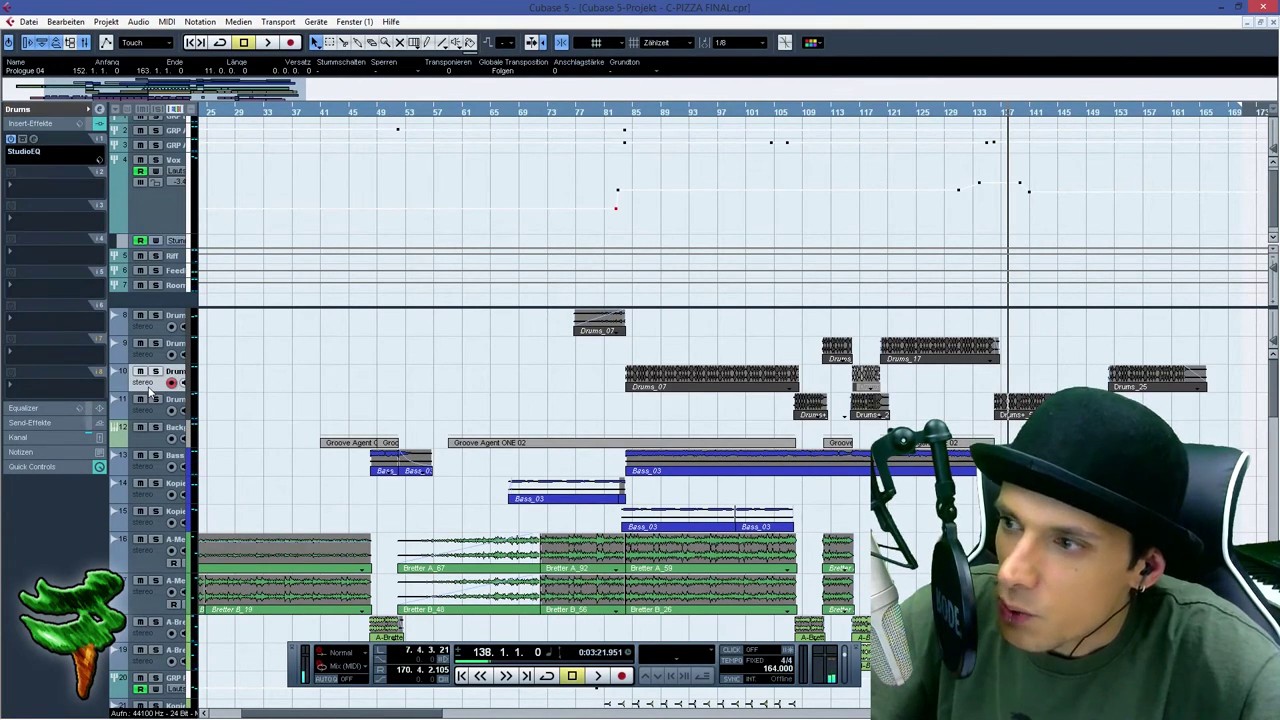
pyautogui.click(33, 139)
pyautogui.click(33, 139)
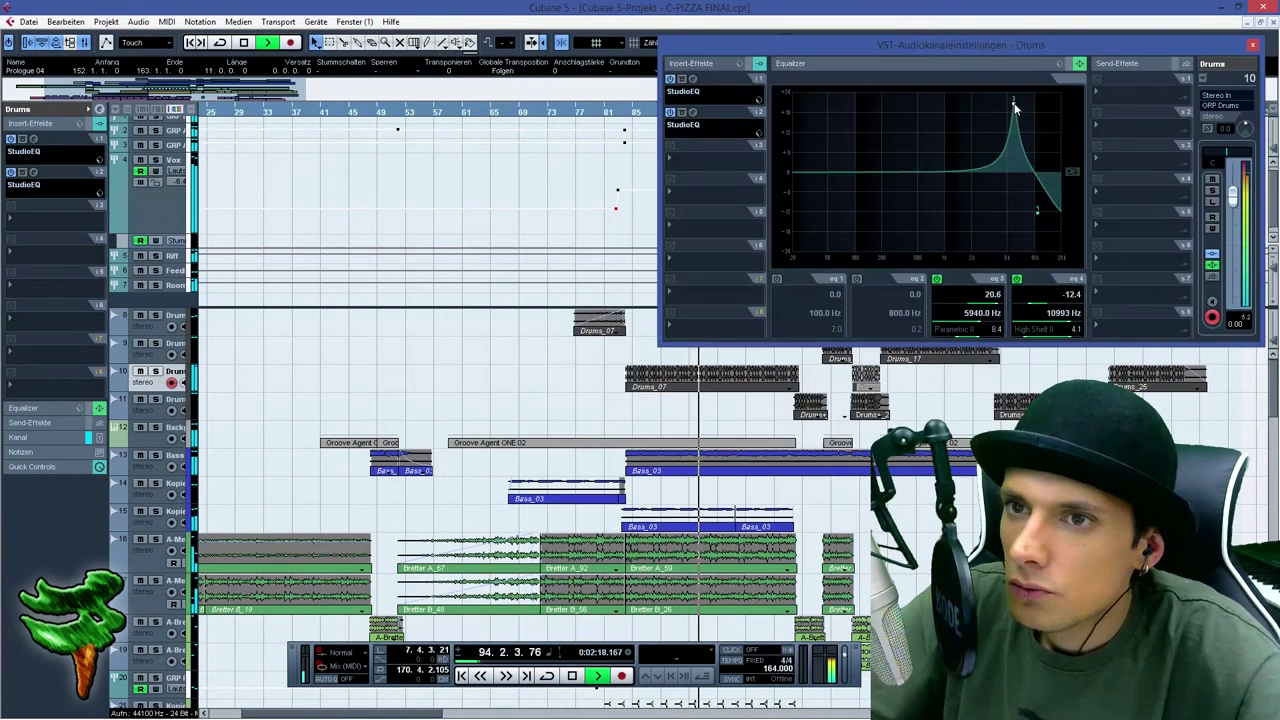
pyautogui.moveTo(1014, 106); pyautogui.dragTo(1018, 105)
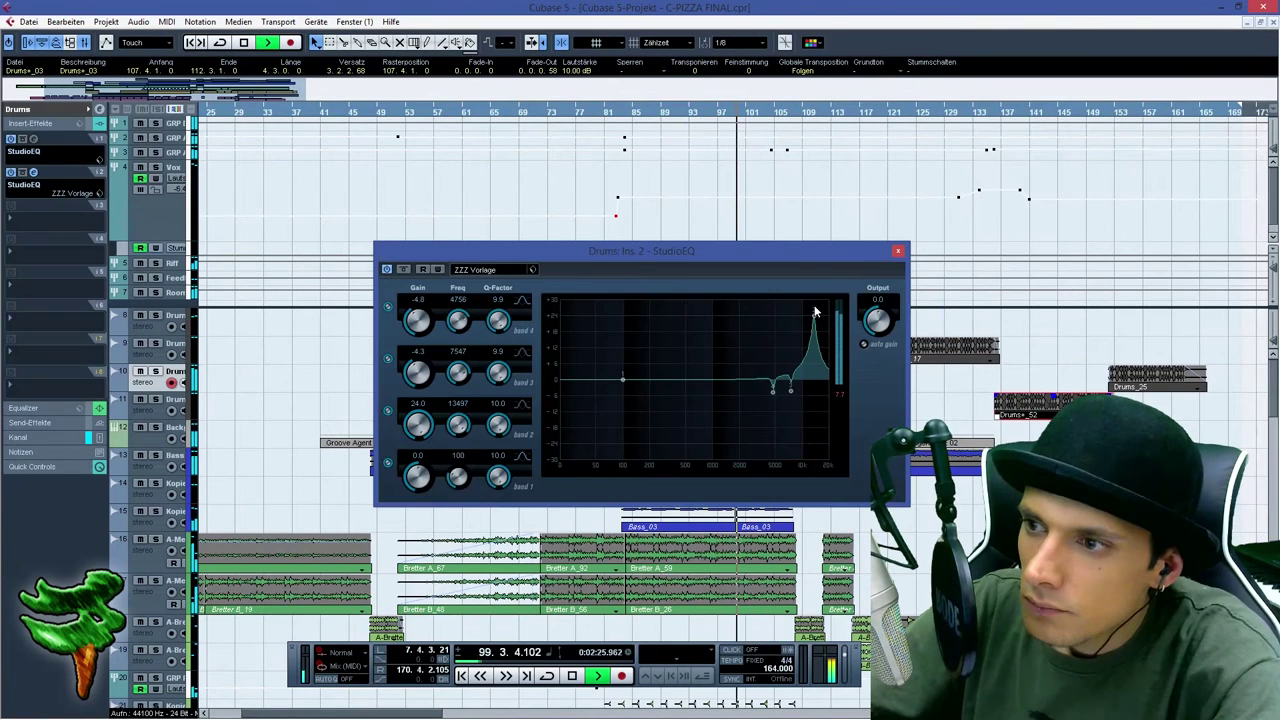
pyautogui.moveTo(433, 425); pyautogui.dragTo(400, 460)
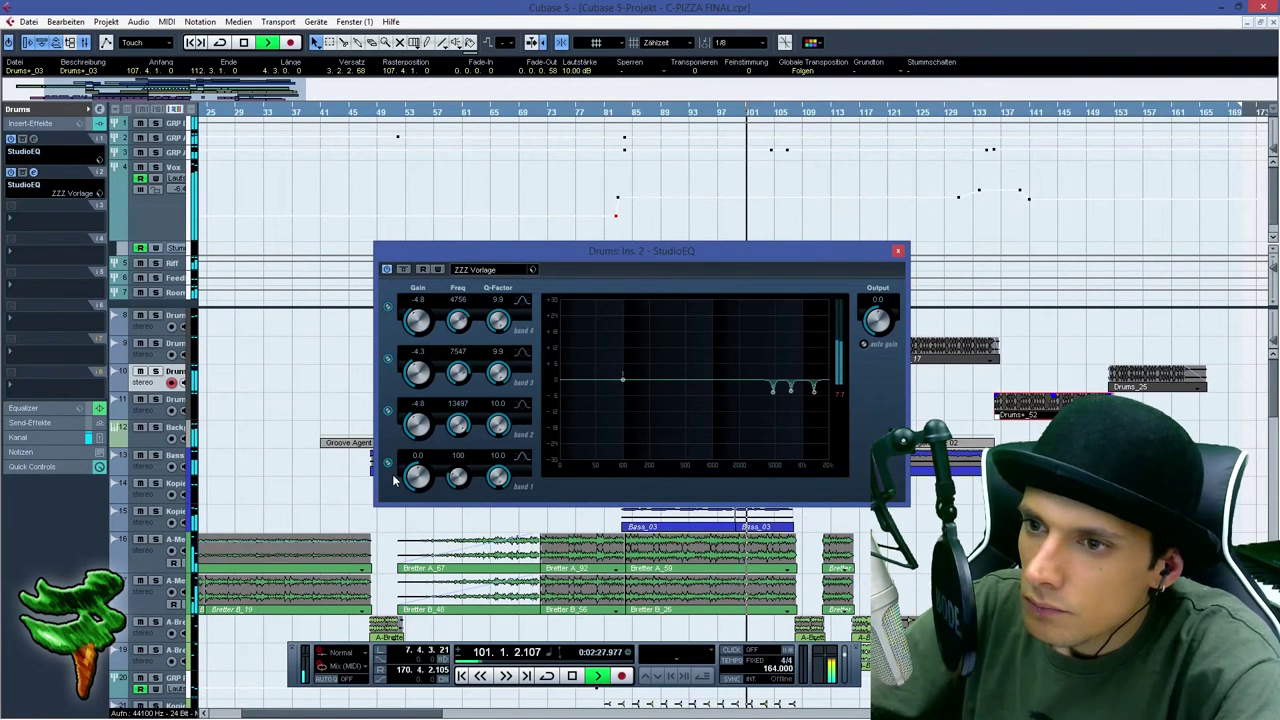
pyautogui.click(898, 251)
# Set Riff B's insert 5 StudioEQ to cut -5.8 at 906 Hz, -6.0 at 1131 Hz, -4.3 at 1676 Hz and -4.1 at 2280 Hz
pyautogui.press('space')
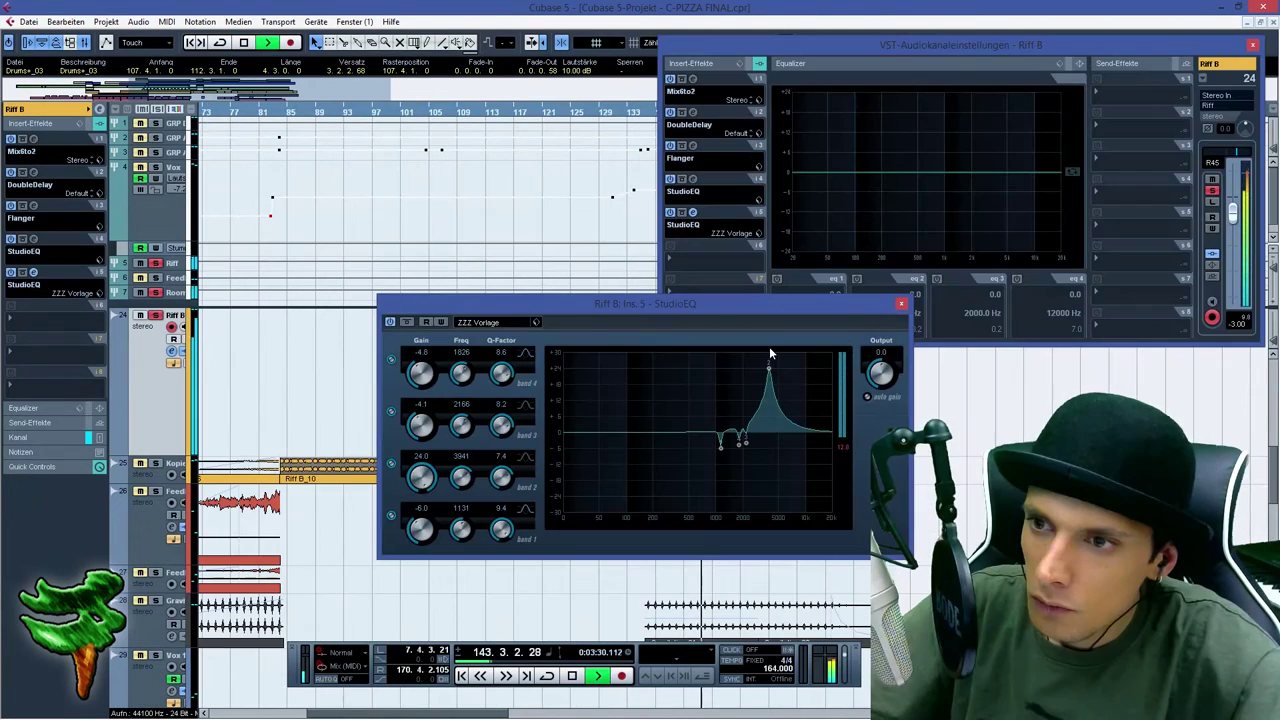
pyautogui.moveTo(770, 346); pyautogui.dragTo(711, 370)
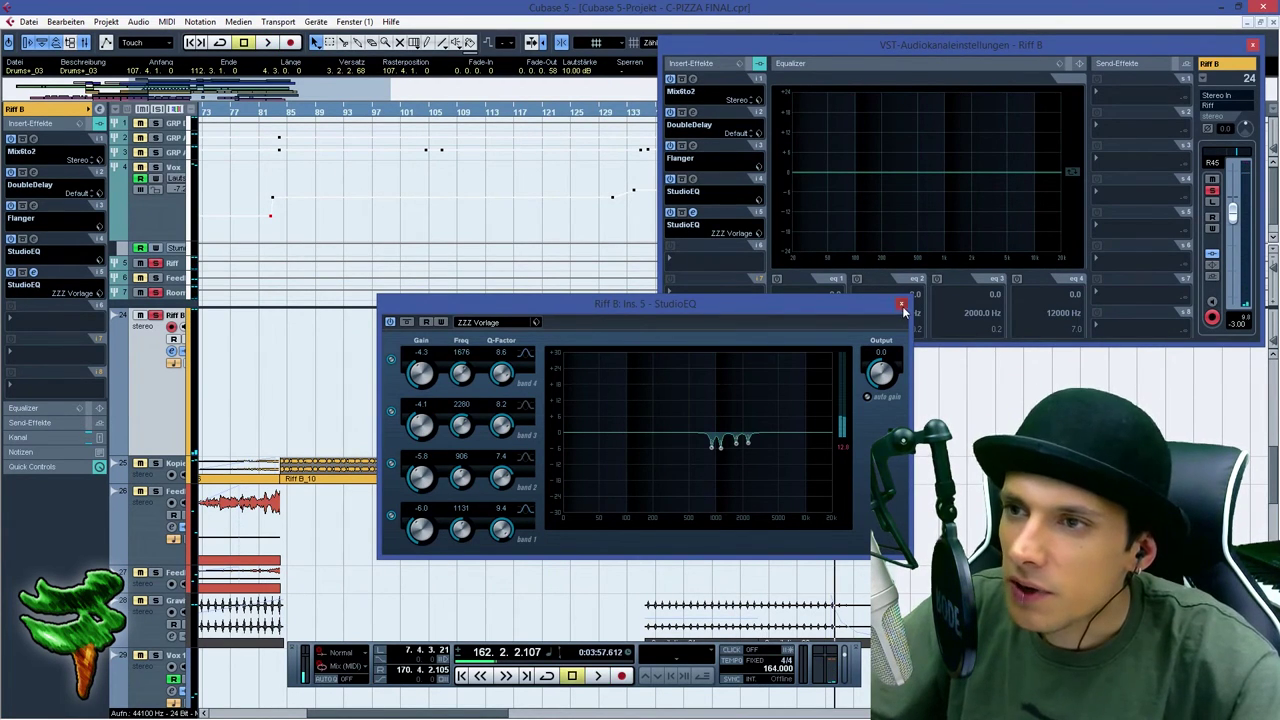
pyautogui.click(901, 304)
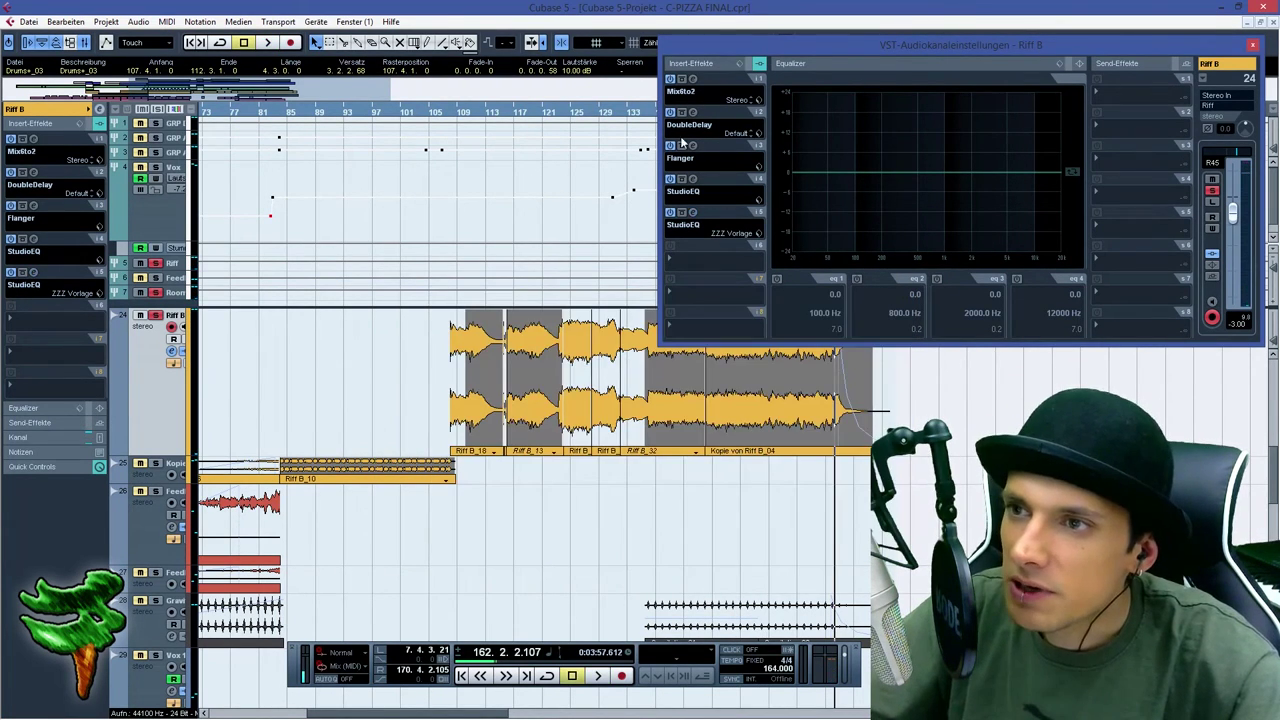
pyautogui.click(692, 146)
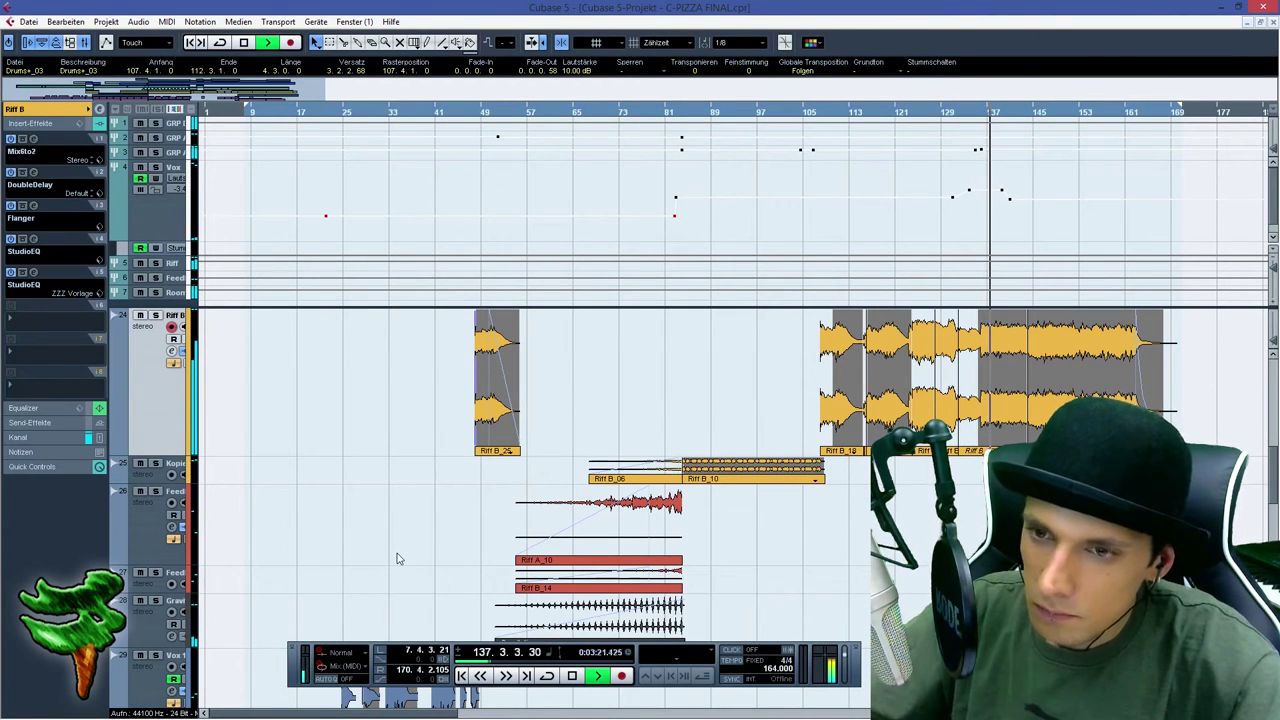
# Audition the full mix from bar 137 to bar 163 and stop playback
pyautogui.scroll(5, 591, 486)
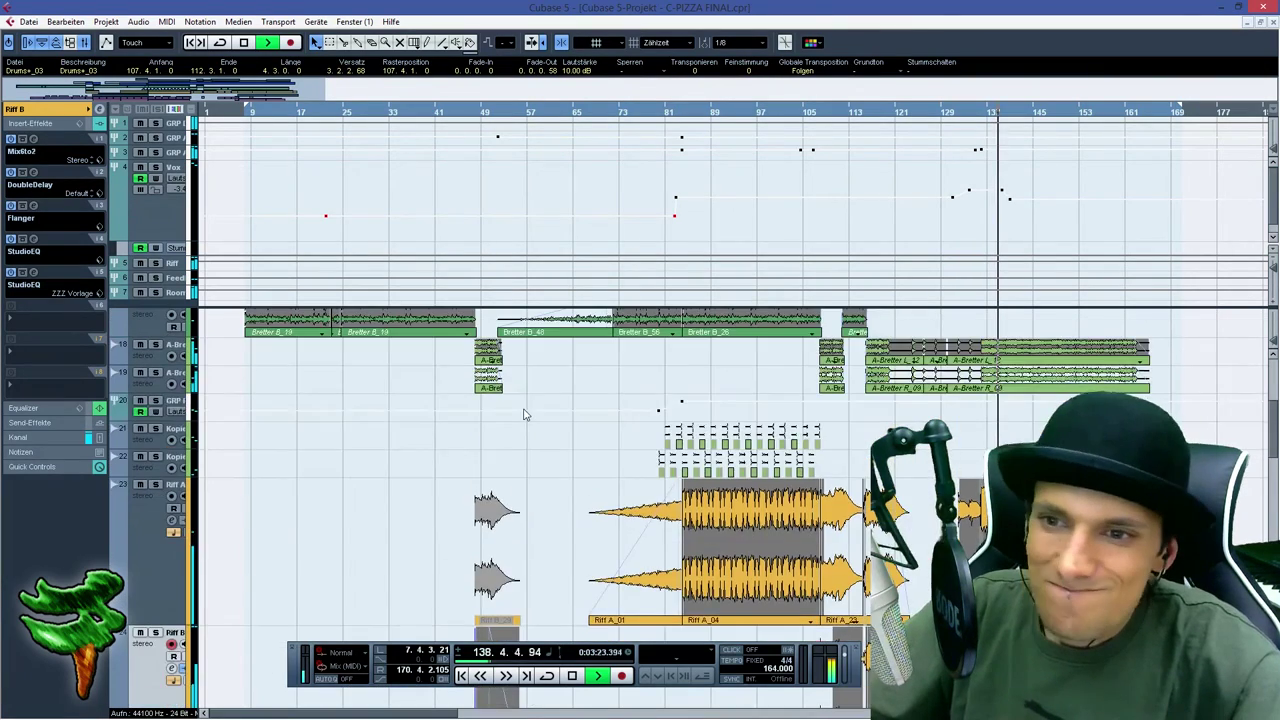
pyautogui.scroll(5, 524, 414)
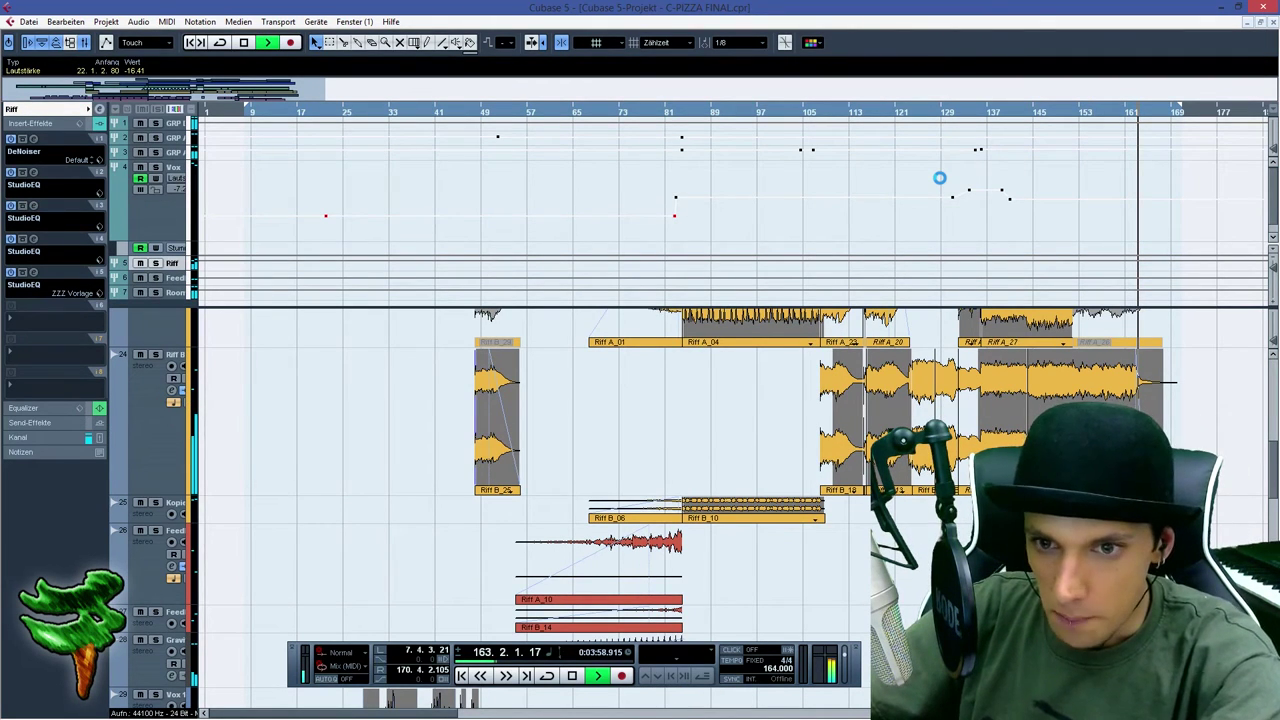
pyautogui.press('space')
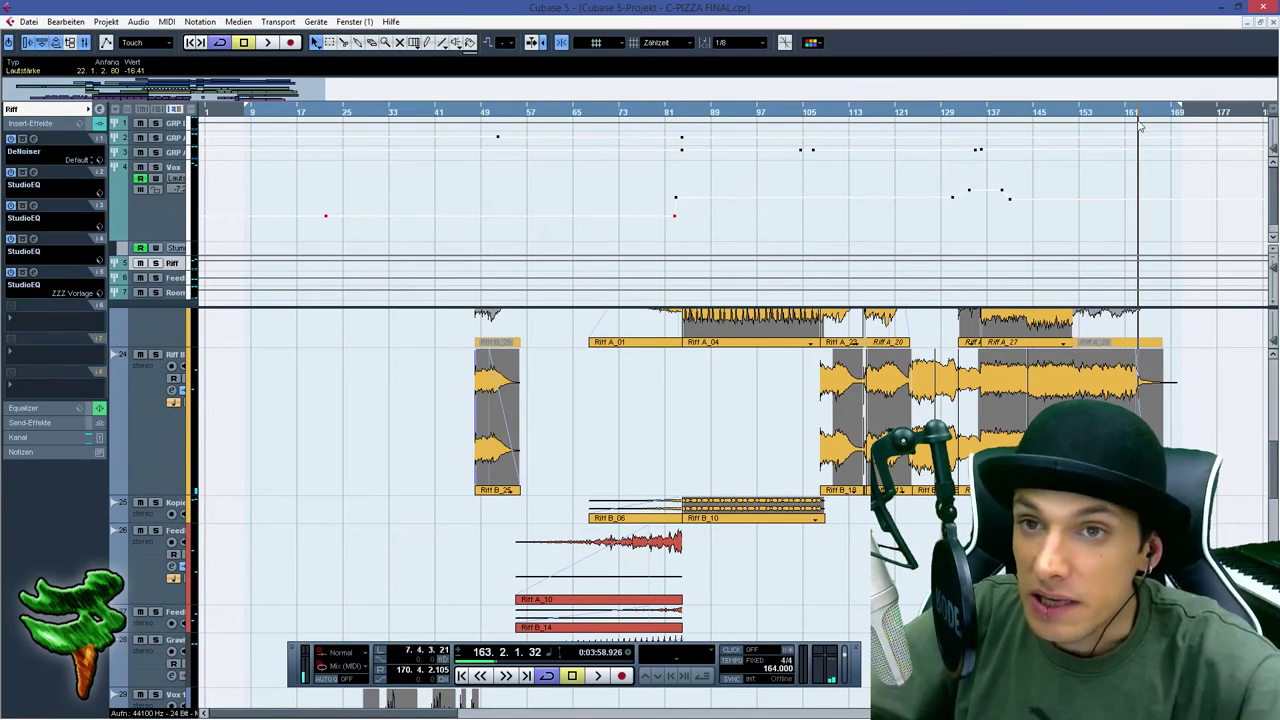